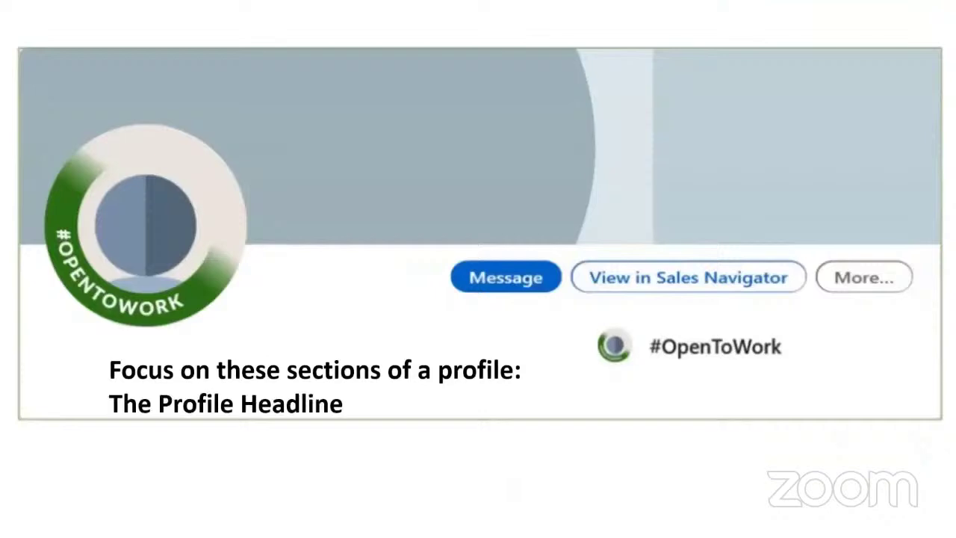
key("Right")
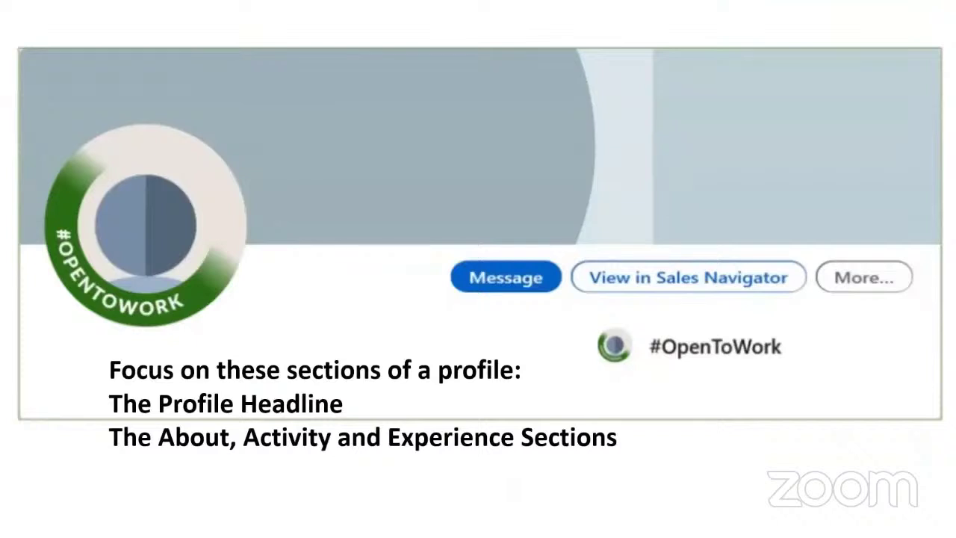
- Reveal the Profile Headline bullet, then the About, Activity and Experience bullet
key("Right")
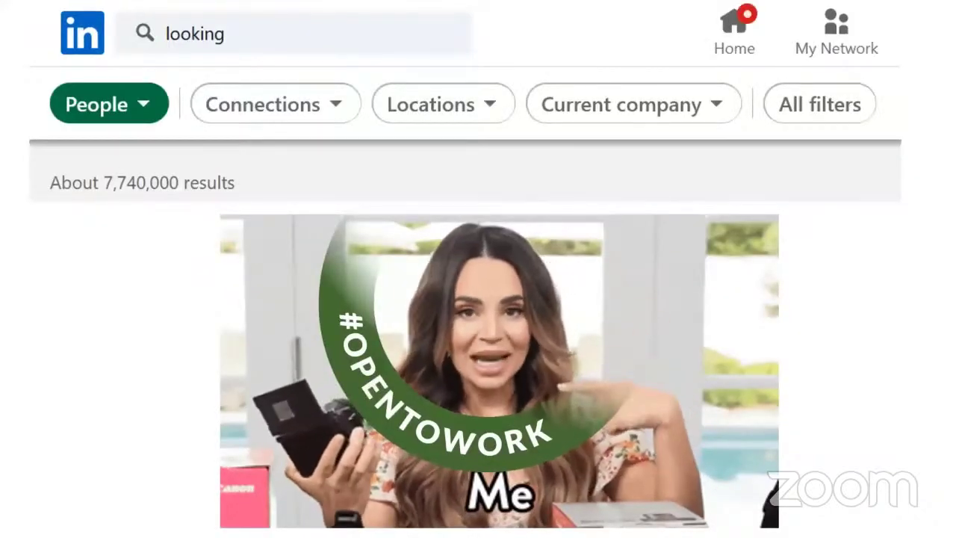
- Step through the 'looking for opportunities', 'looking for opportunity', #OPENTOWORK, 'seeking' and 'open' search slides
key("Right")
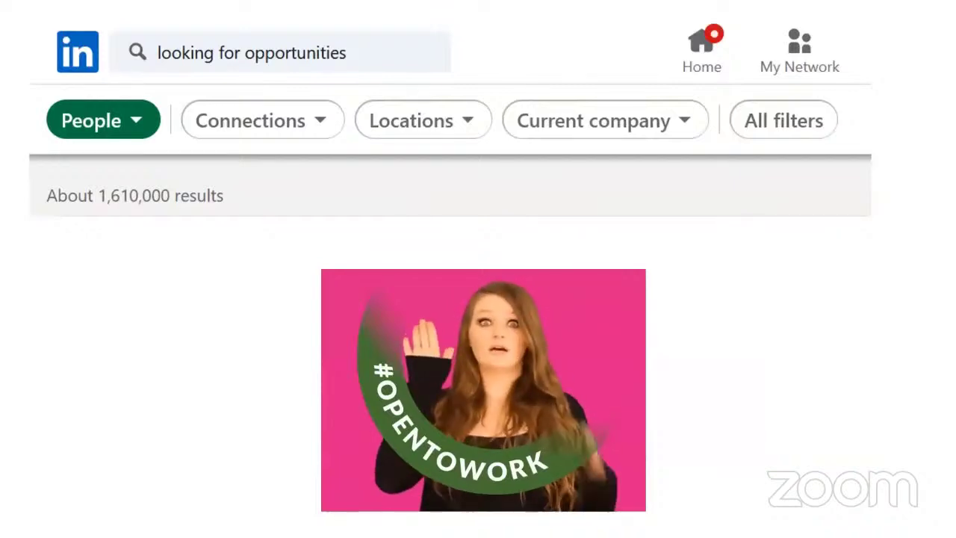
key("Left")
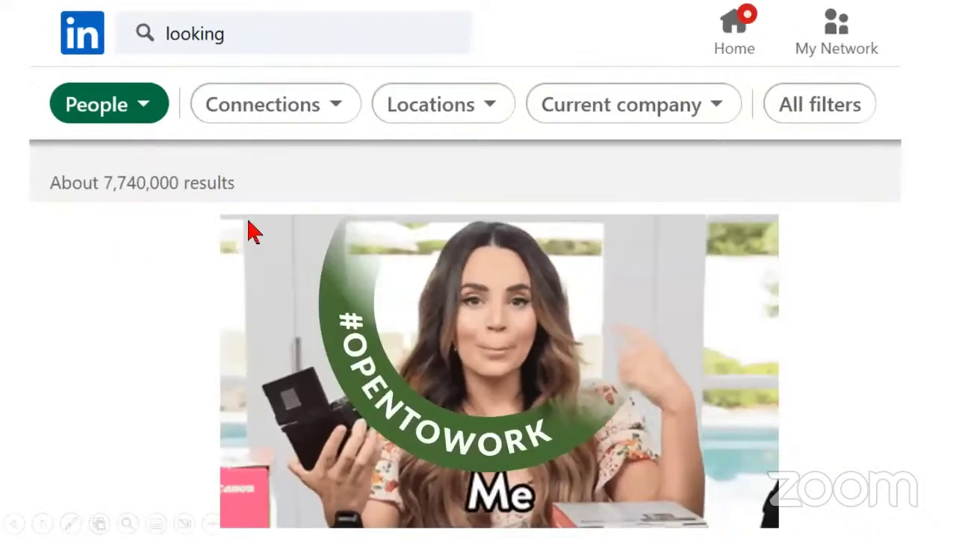
key("Right")
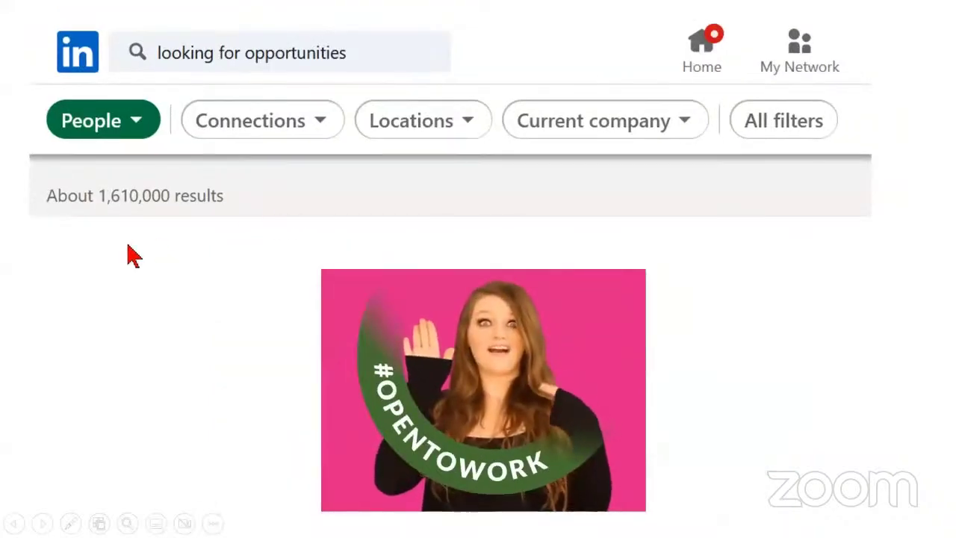
key("Right")
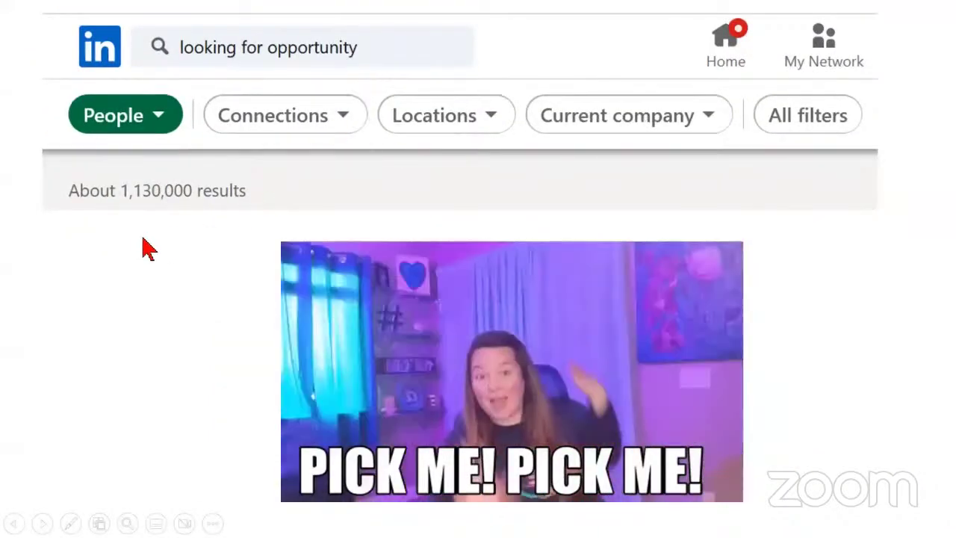
key("Right")
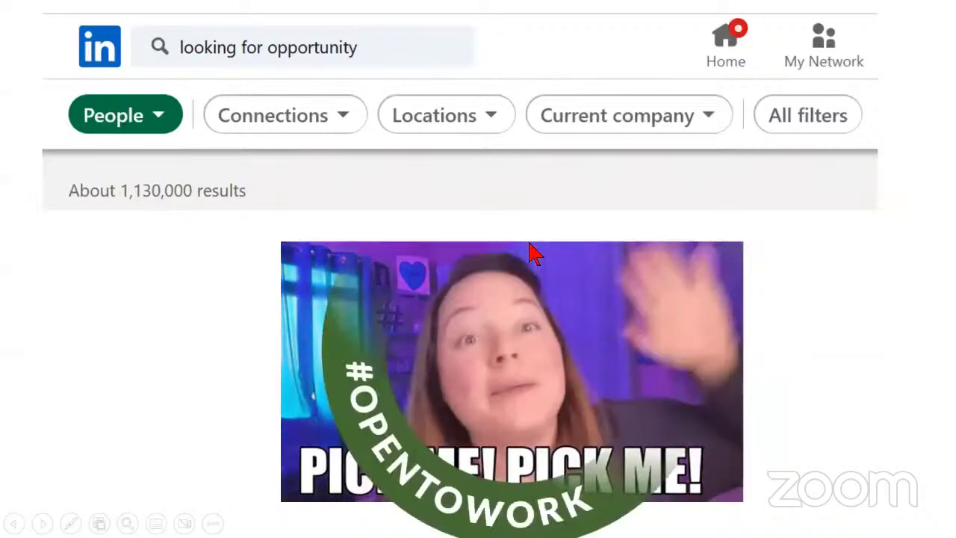
key("Right")
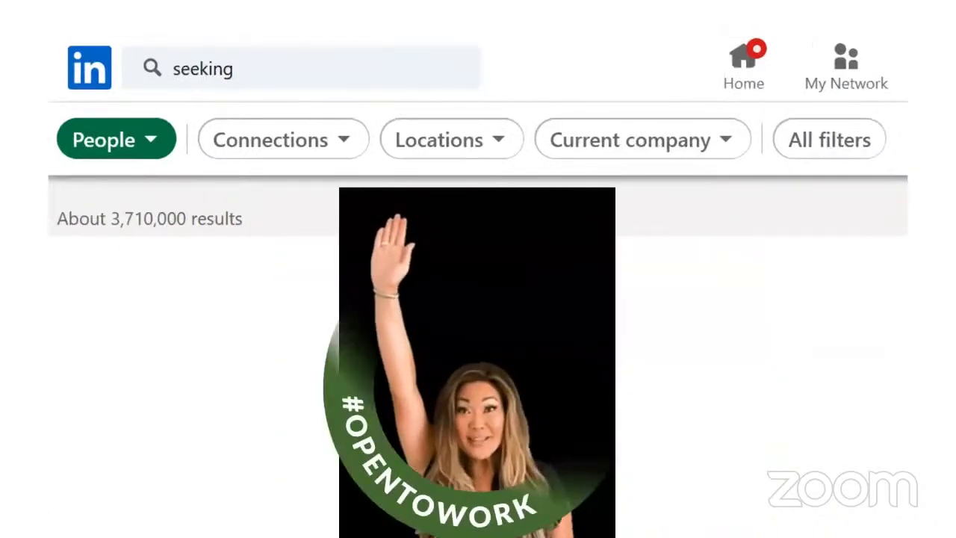
key("Right")
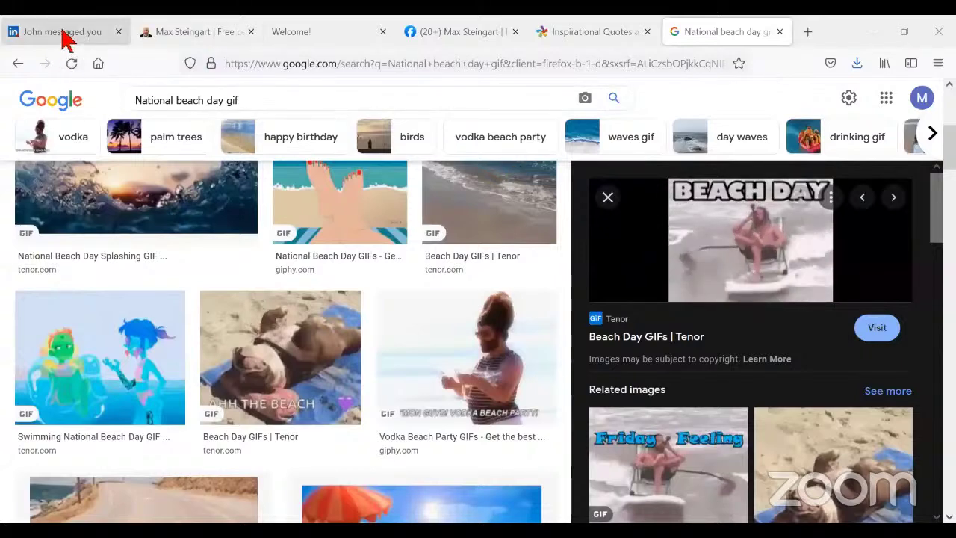
- On LinkedIn, close the open chat, collapse the Messaging panel, and go to My Network
left_click(64, 32)
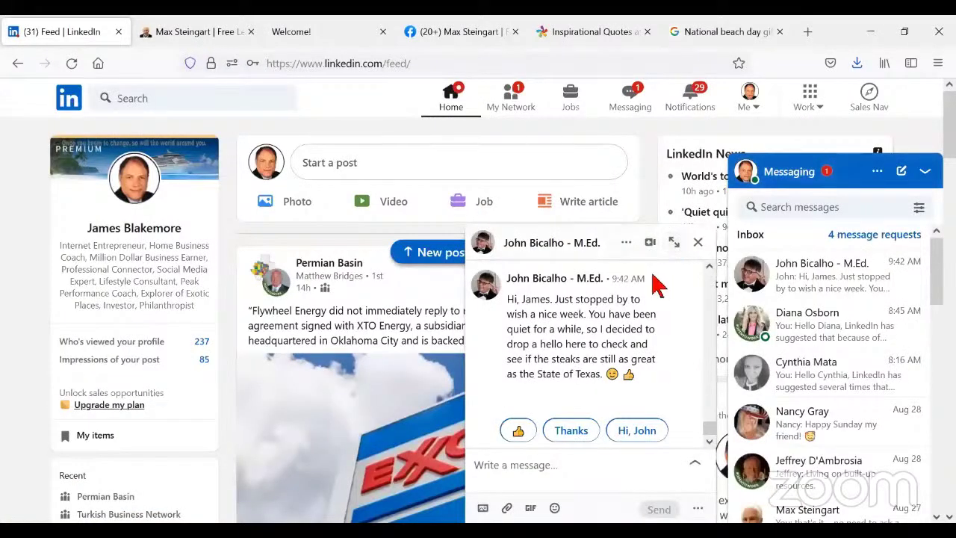
left_click(697, 244)
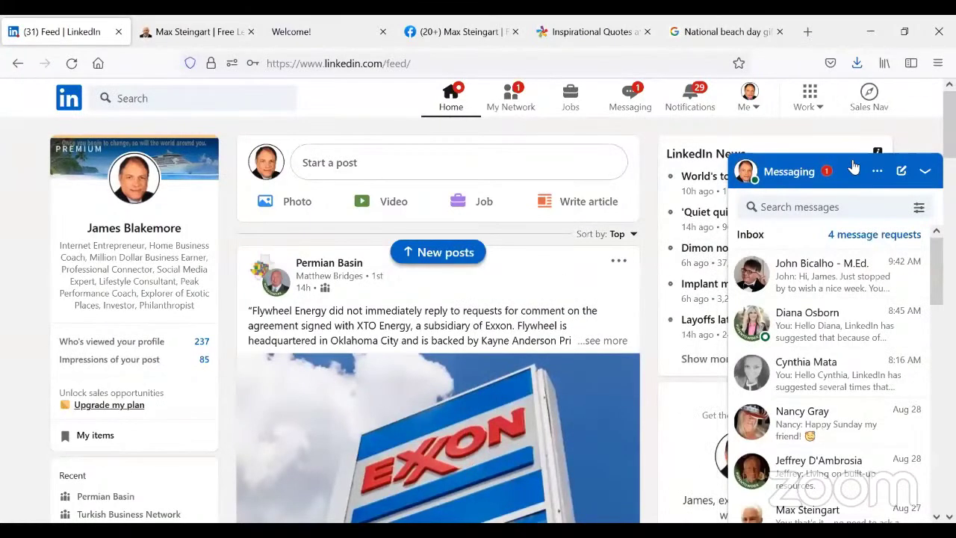
left_click(852, 170)
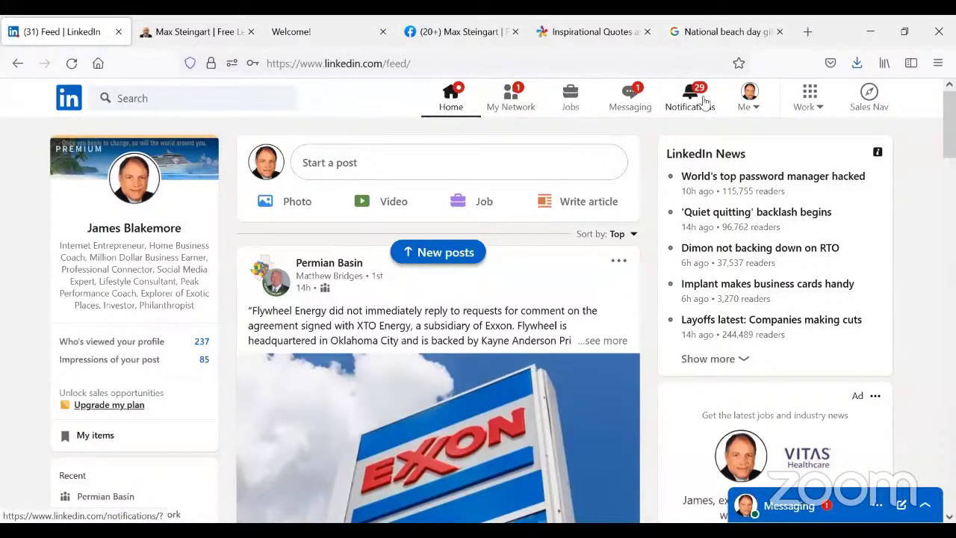
left_click(507, 102)
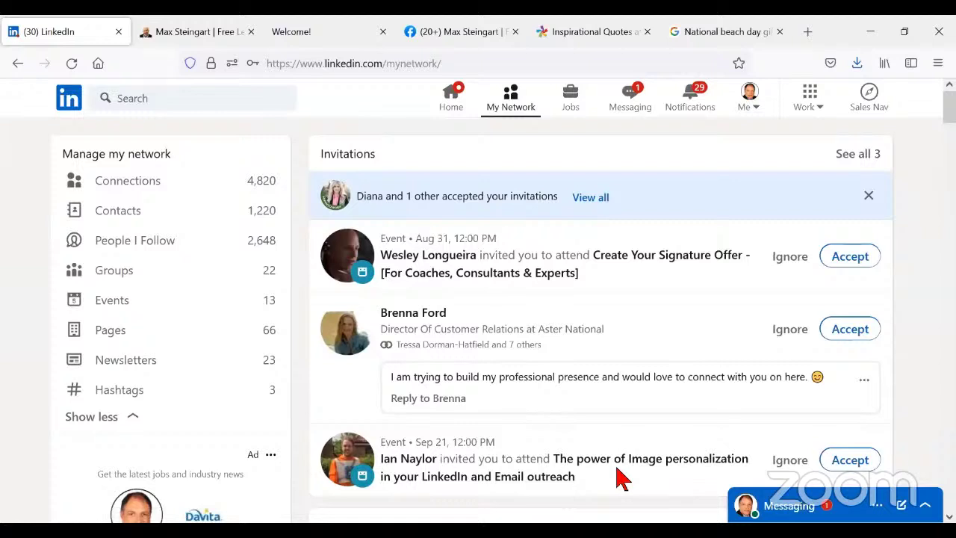
- Ignore the image personalization and Create Your Signature Offer event invites, then accept the connection request
left_click(790, 460)
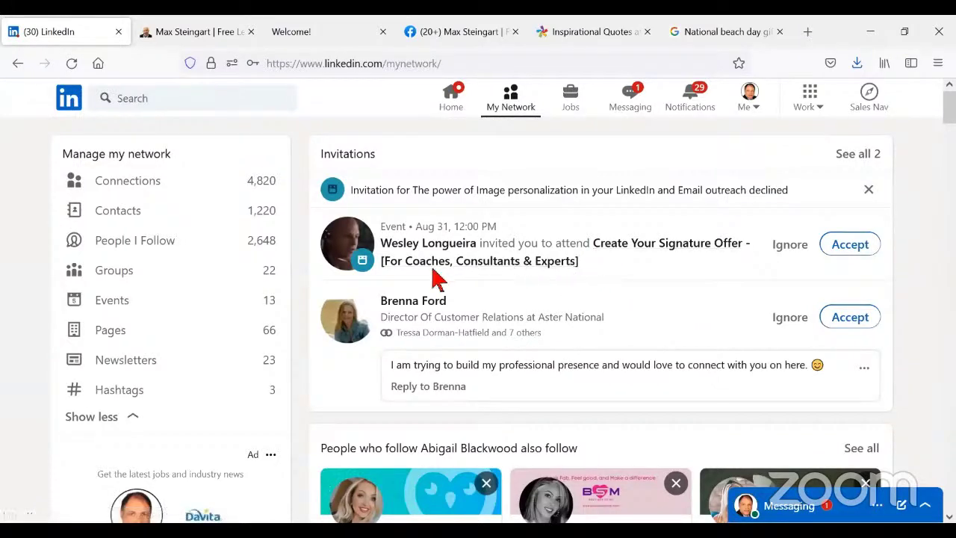
left_click(789, 245)
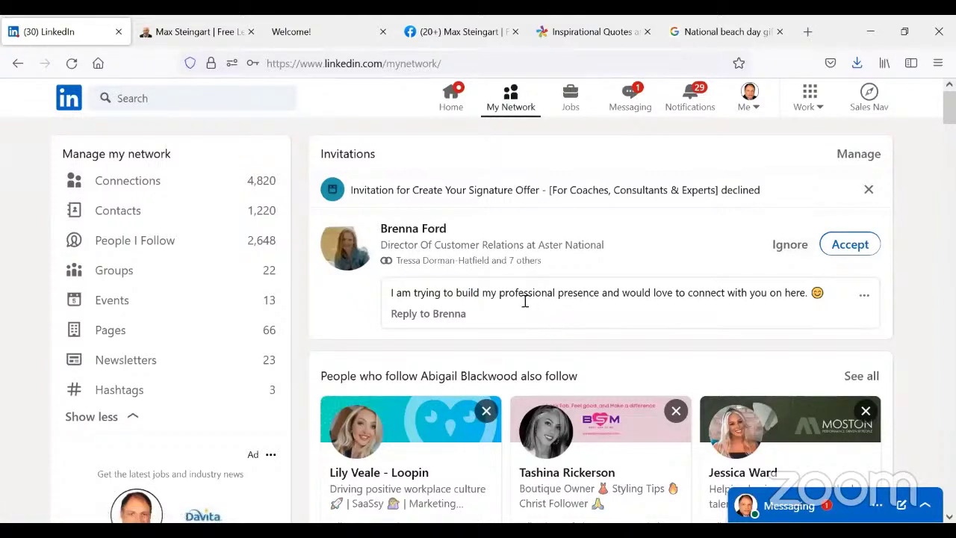
left_click(850, 245)
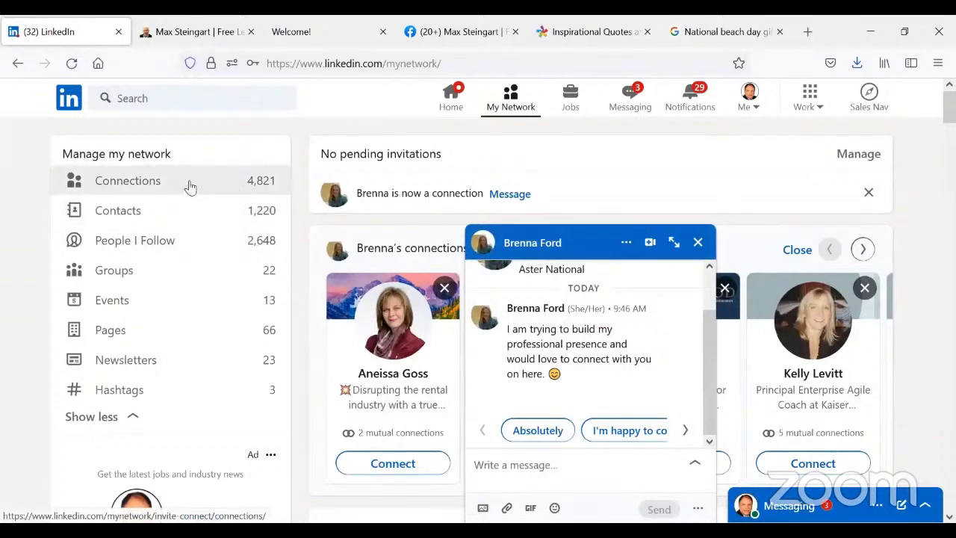
- Minimize the new connection's chat and send connection requests to suggested contacts, including a trainer and speaker
left_click(600, 243)
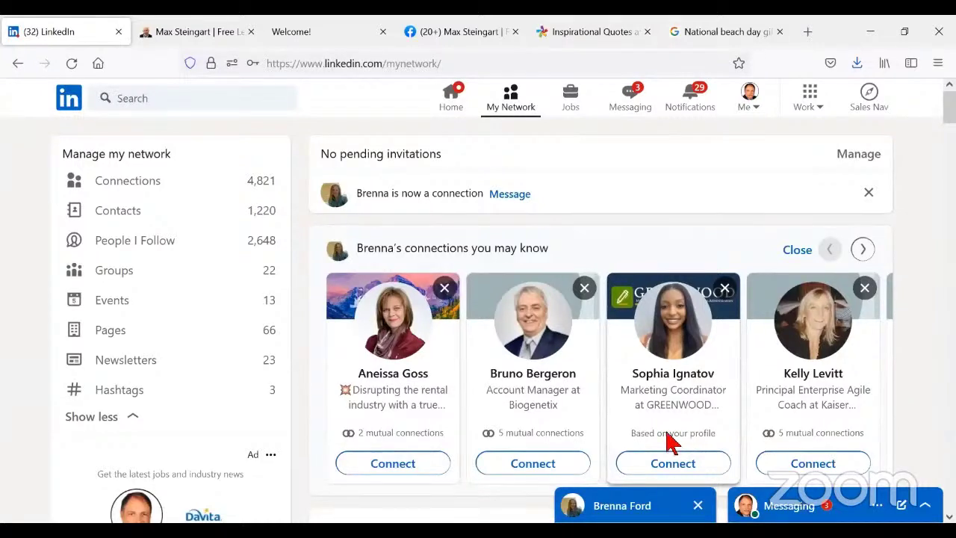
left_click(520, 464)
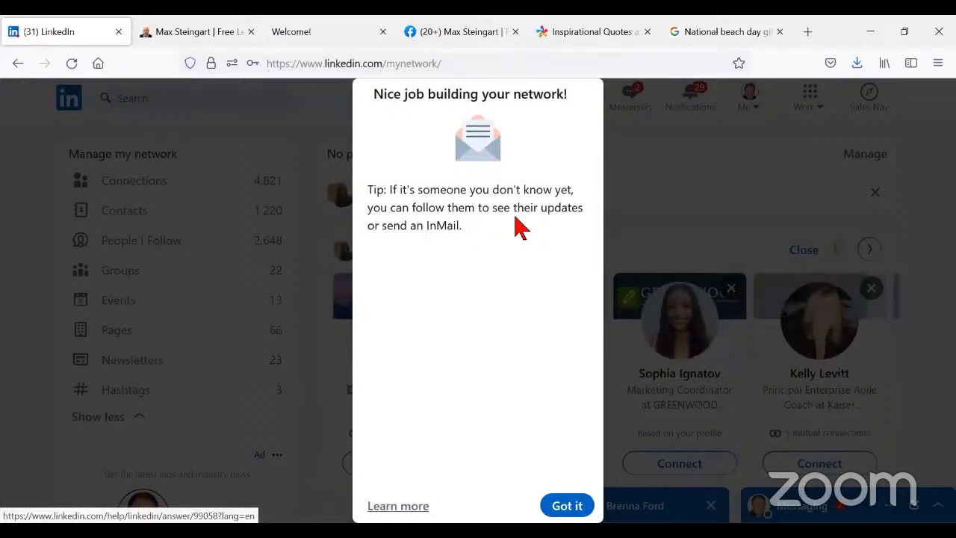
left_click(558, 508)
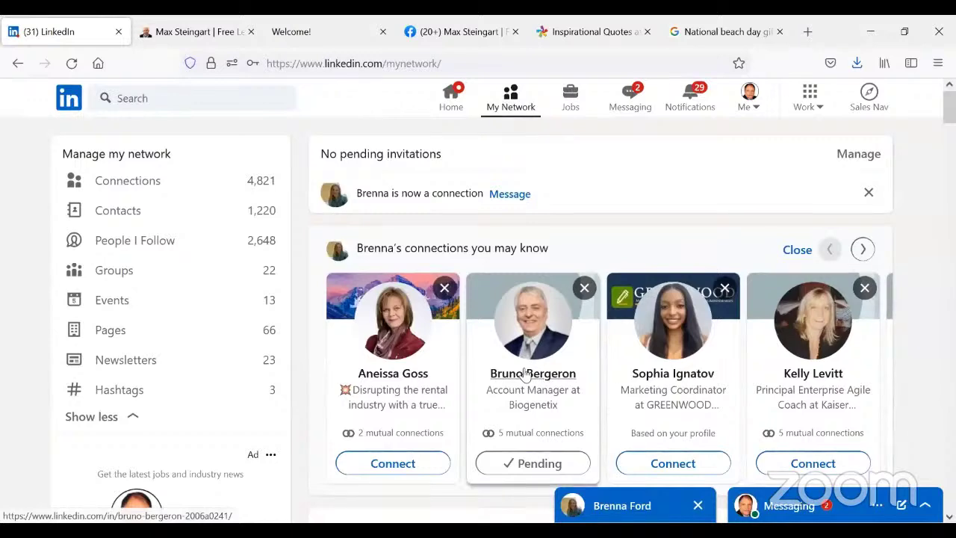
scroll(811, 388, "down", 2)
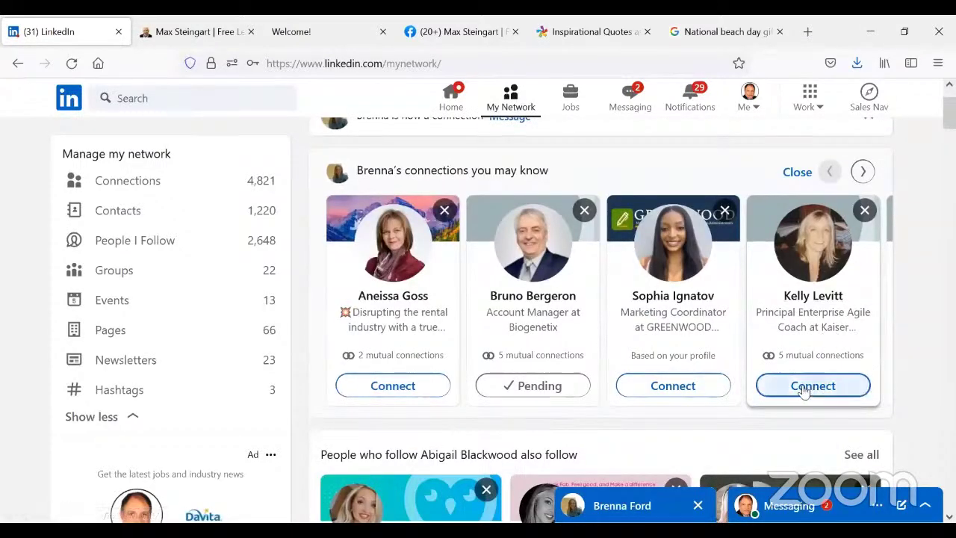
left_click(863, 172)
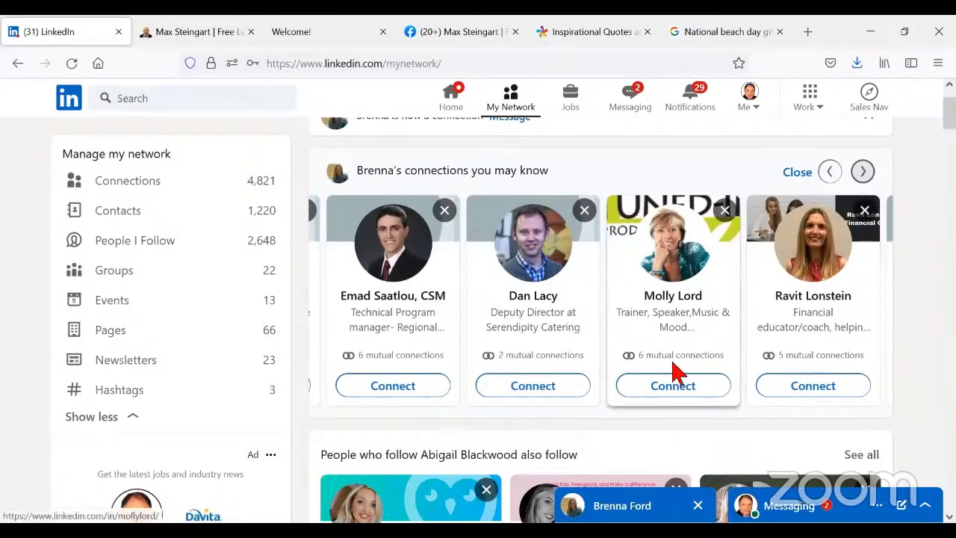
left_click(669, 392)
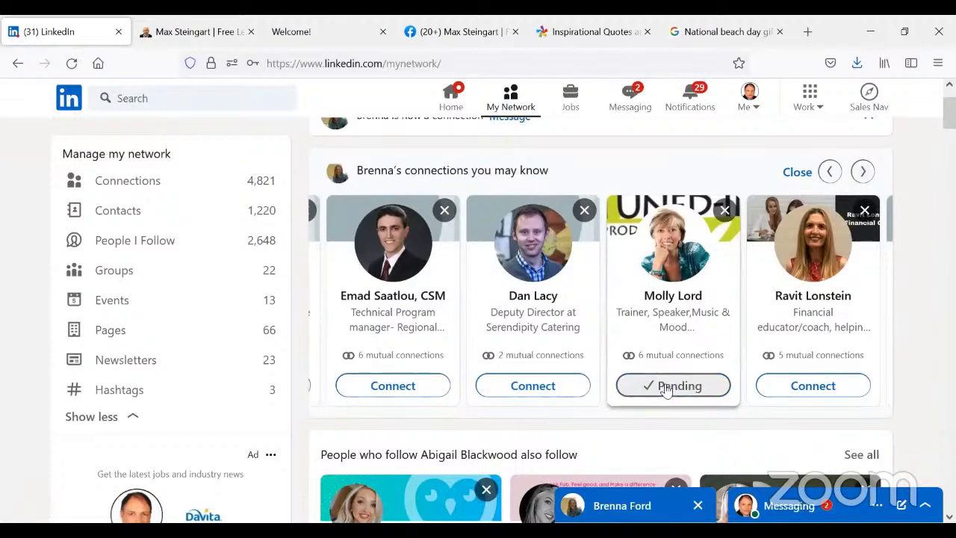
scroll(504, 241, "up", 2)
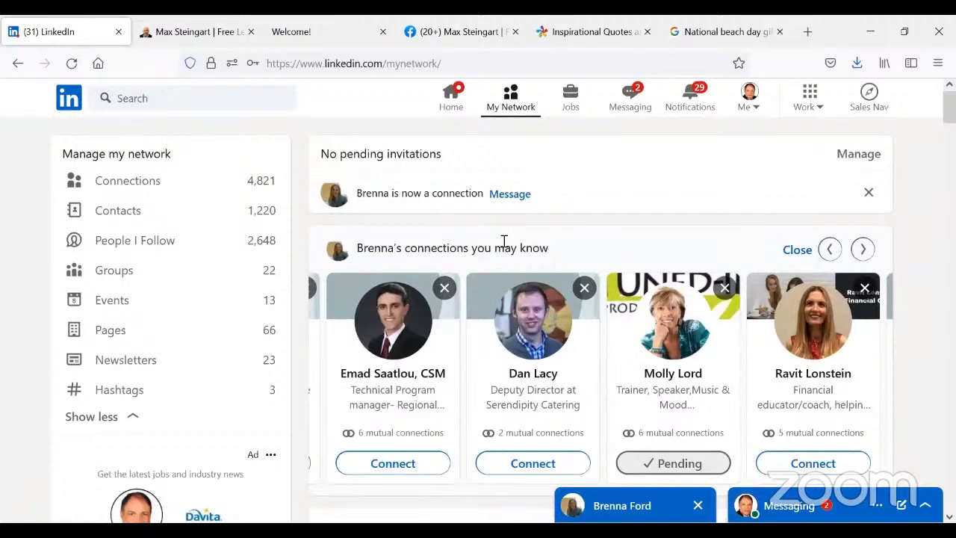
- Open the messaging inbox and scroll through the recent conversations
left_click(633, 102)
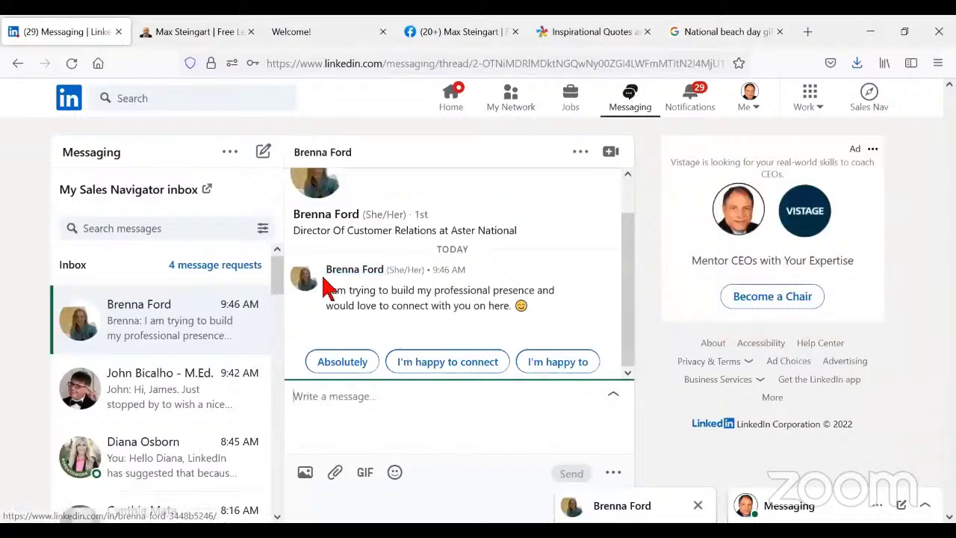
scroll(197, 313, "down", 3)
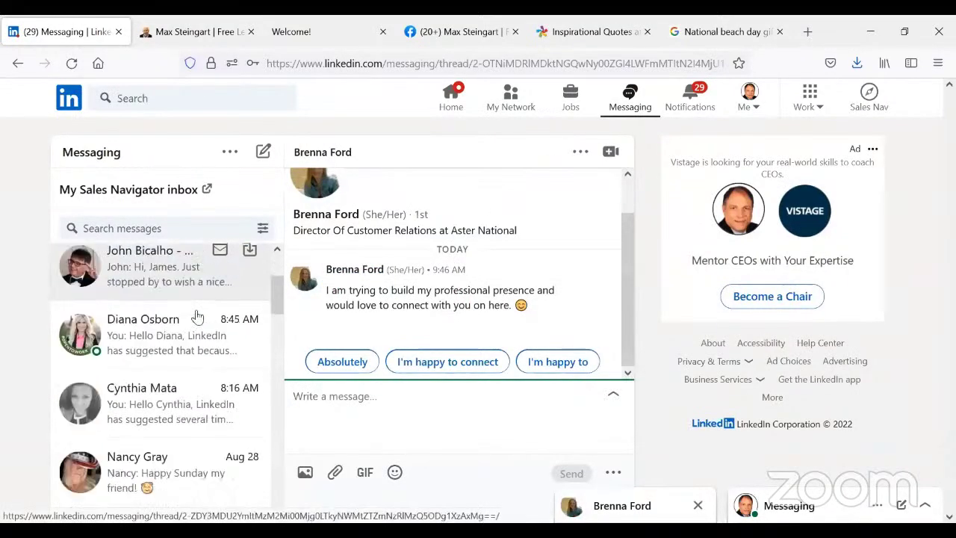
scroll(197, 317, "up", 3)
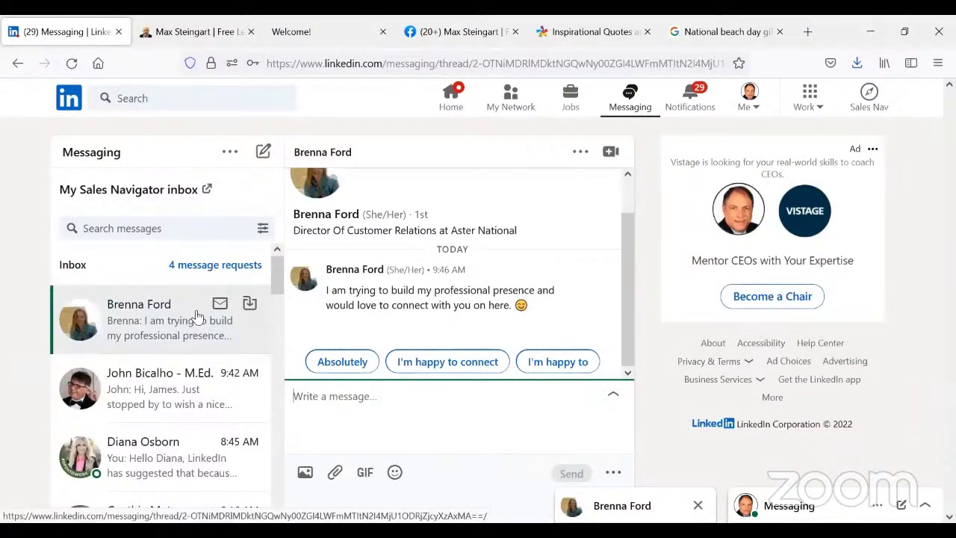
- Return to My Network, open the 4,821-connection list, and start a chat with the newest connection
left_click(511, 108)
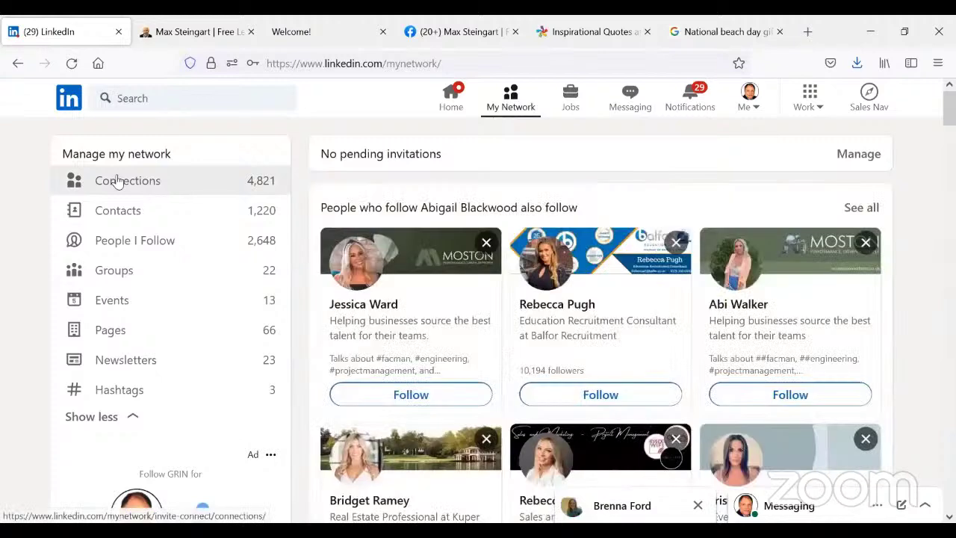
left_click(117, 182)
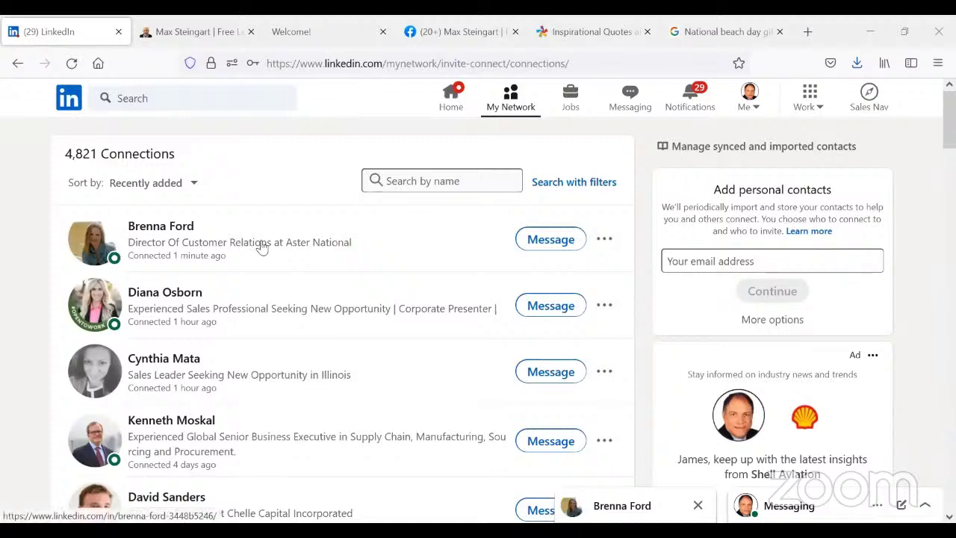
left_click(547, 247)
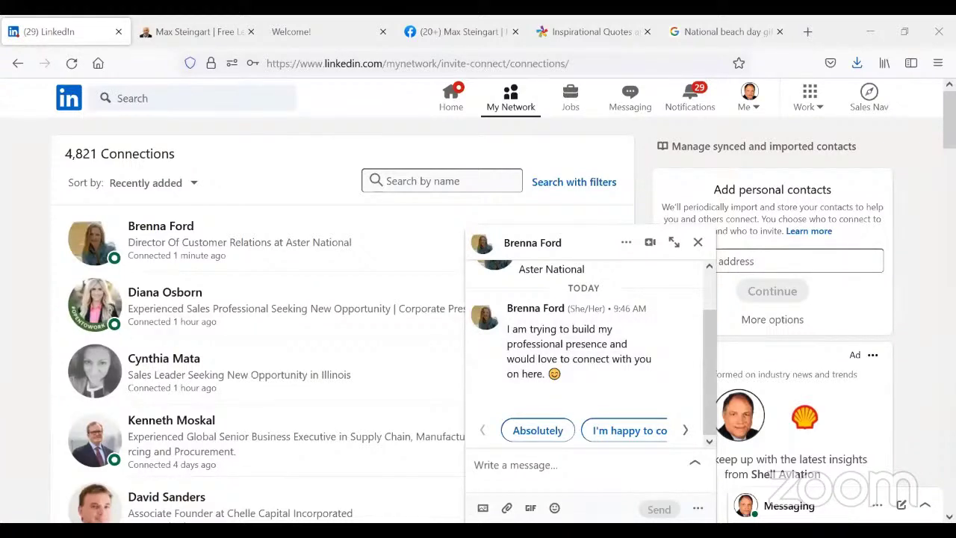
- Paste the three-line greeting into the newest connection's chat, send it, and minimize the conversation
left_click(499, 466)
type("It's very nice to connect with you on LinkedIn. I've made some amazing and wonderful new friends this way. How long have you been on LinkedIn? How is it working for you?")
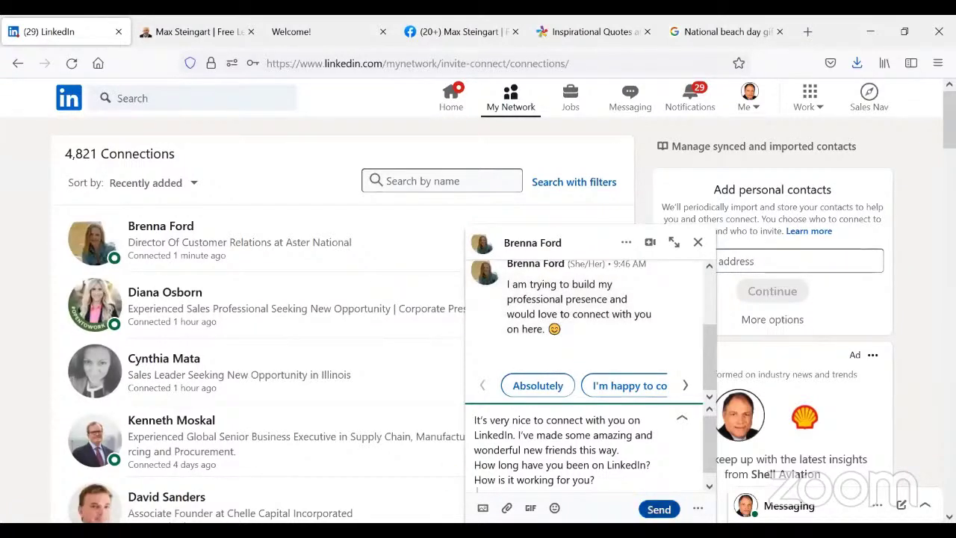
left_click(657, 509)
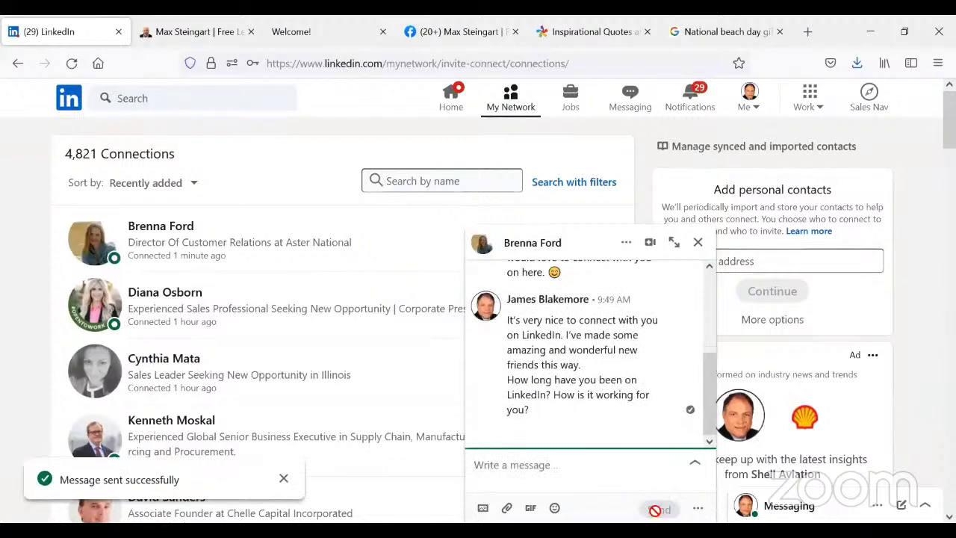
left_click(598, 243)
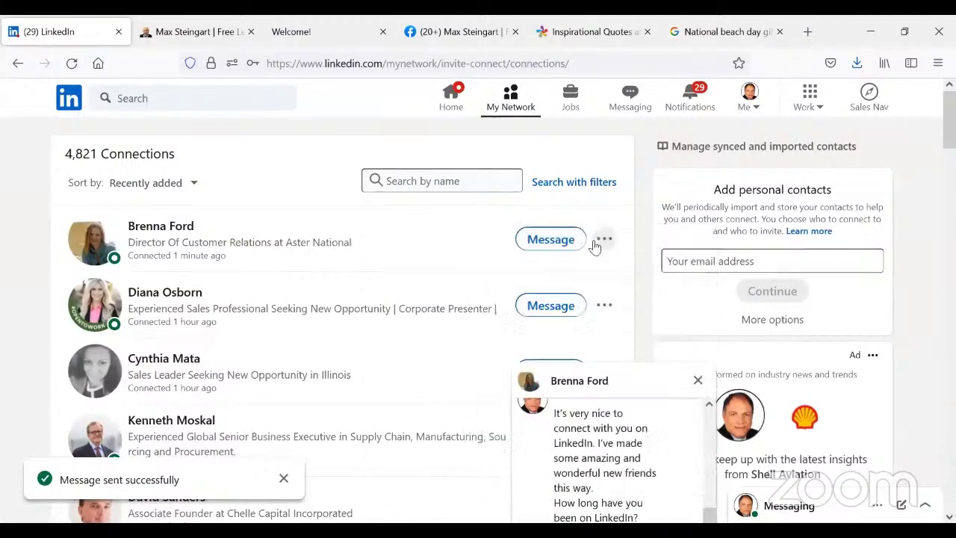
- Paste and send the same follow-up message to the second connection, then minimize that chat
left_click(552, 306)
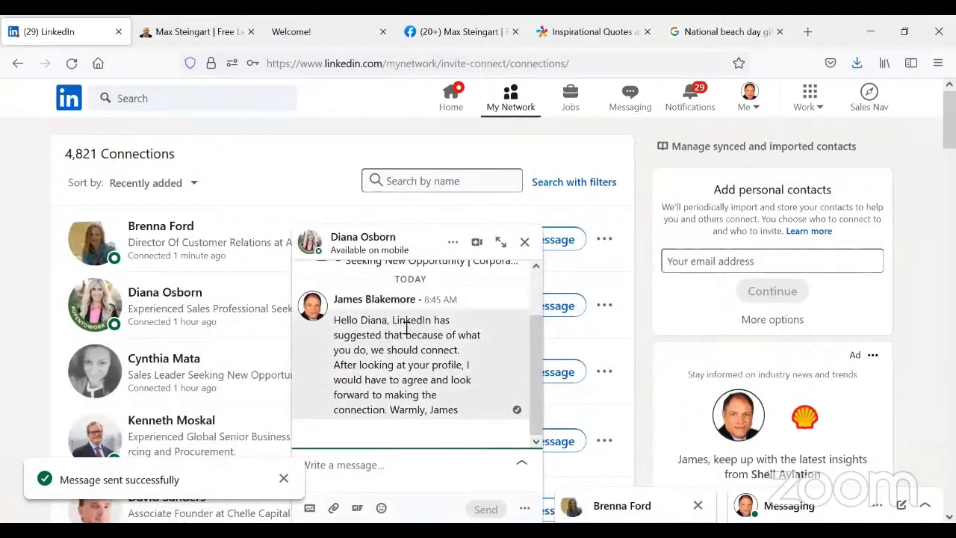
scroll(449, 333, "up", 1)
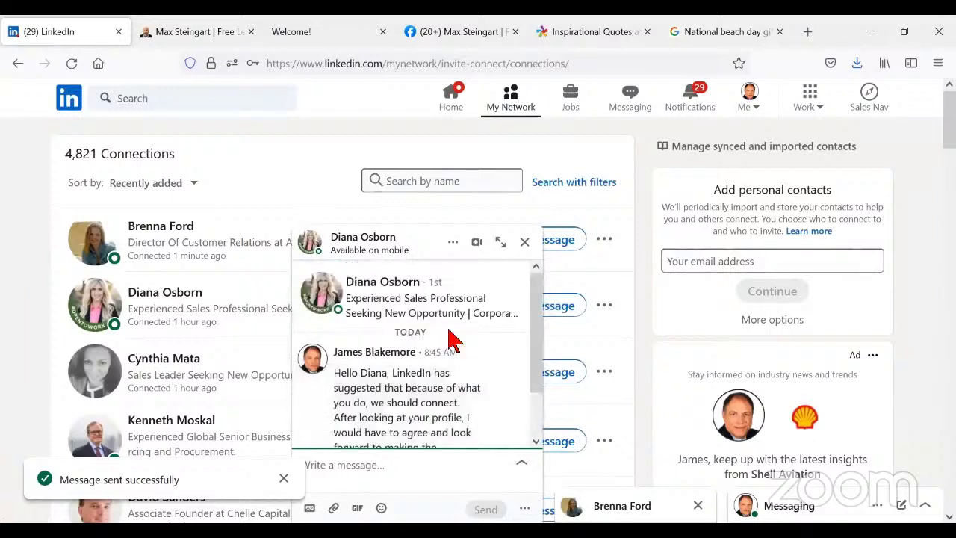
scroll(449, 341, "down", 1)
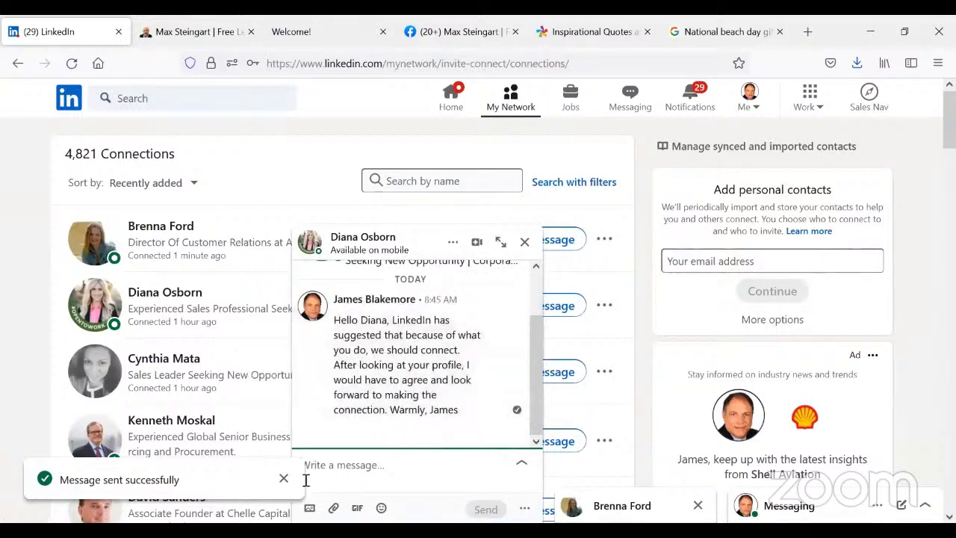
right_click(343, 465)
left_click(383, 308)
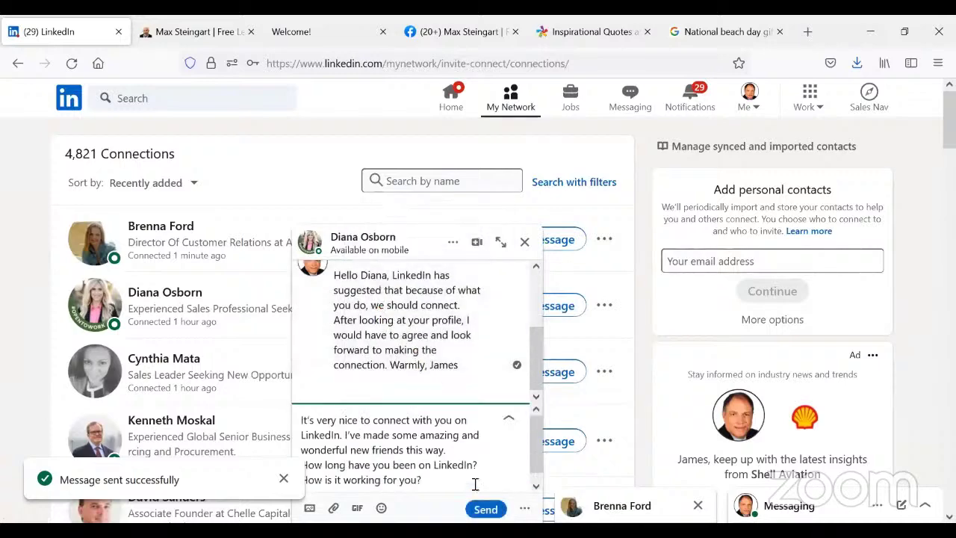
left_click(486, 509)
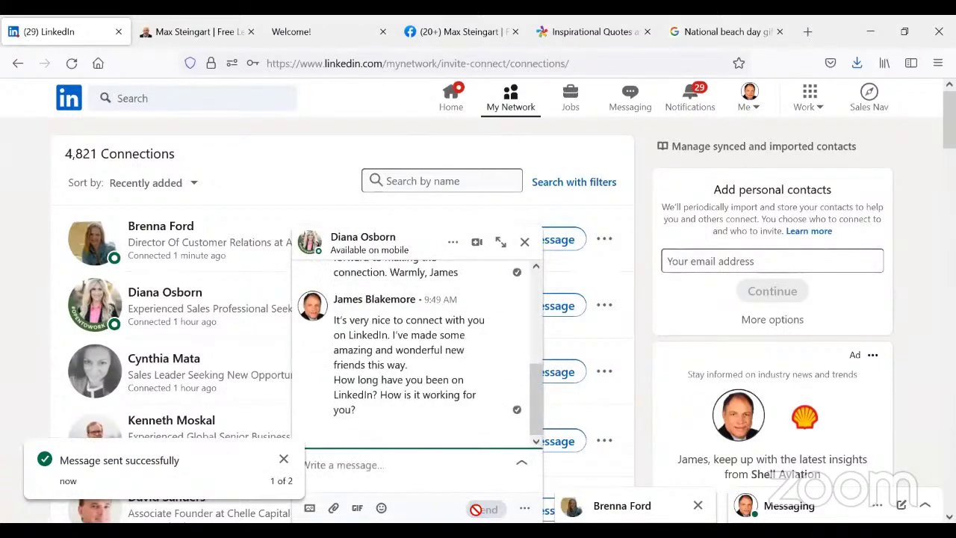
left_click(420, 239)
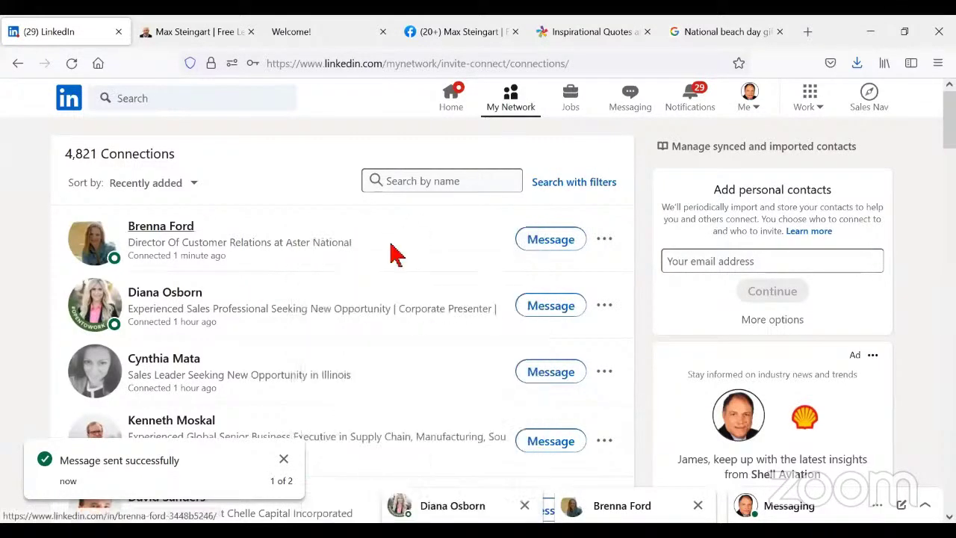
scroll(362, 385, "down", 1)
- Send the pasted follow-up message to the Illinois sales leader, then close the chat
left_click(545, 295)
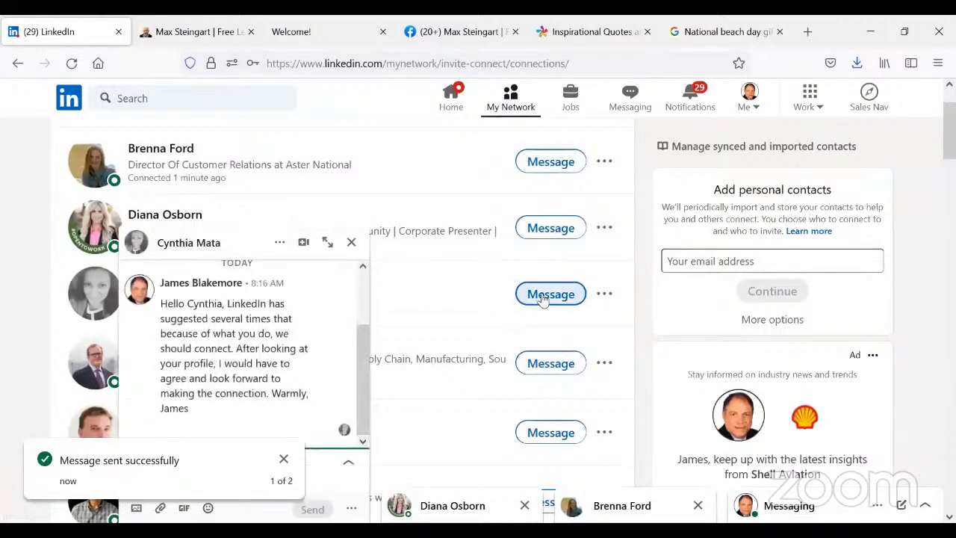
left_click(282, 457)
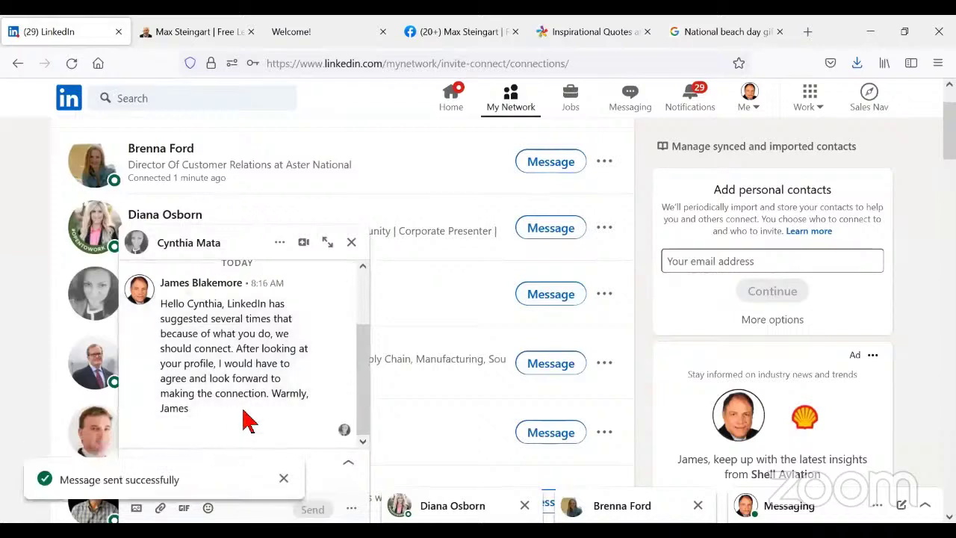
left_click(283, 479)
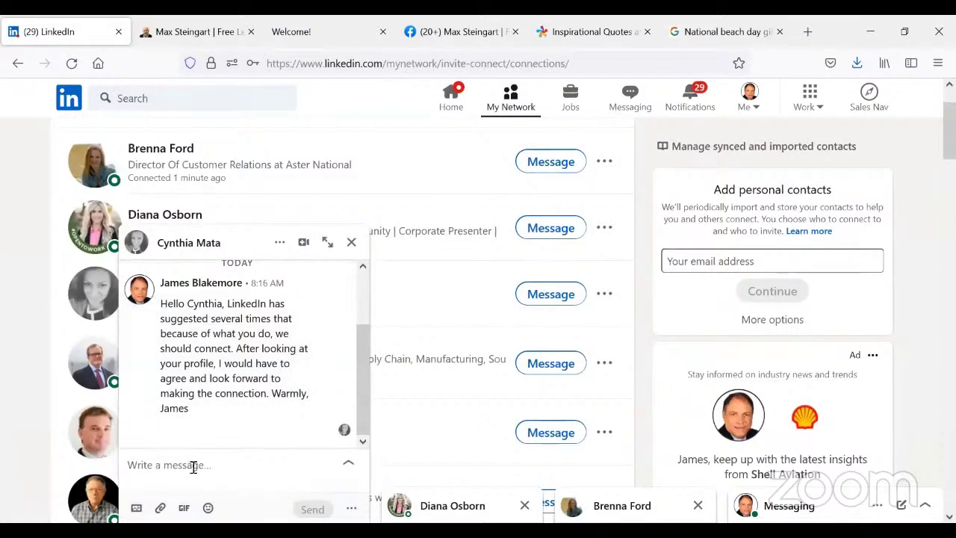
left_click(193, 467)
right_click(193, 465)
left_click(252, 310)
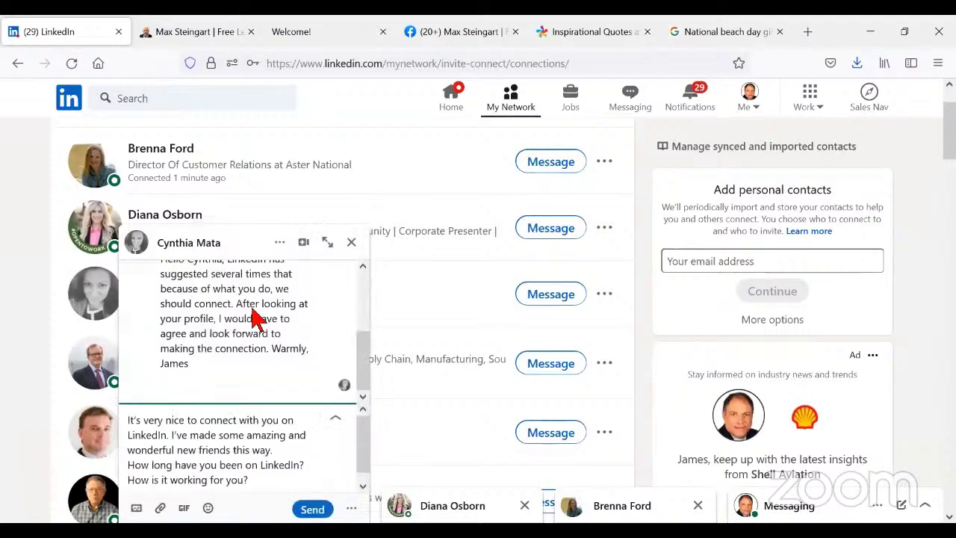
left_click(311, 509)
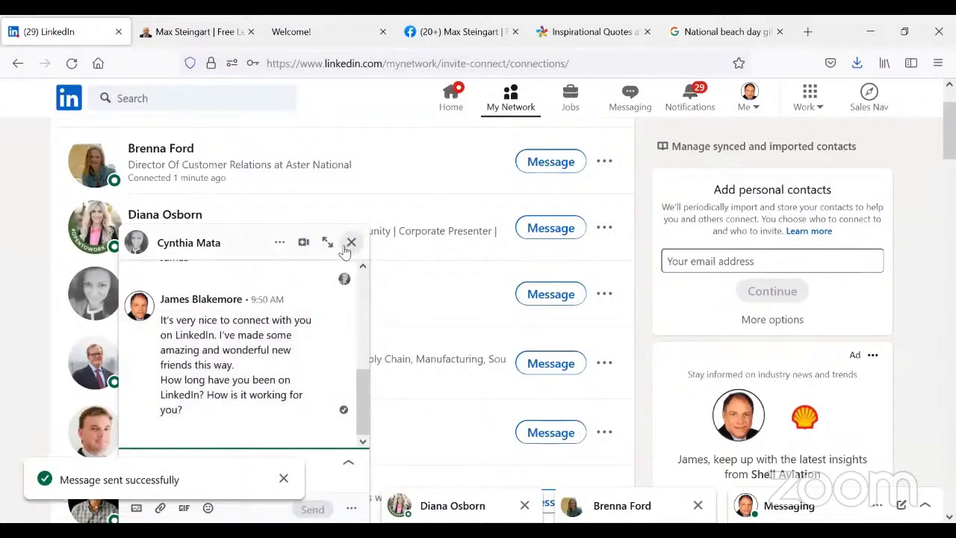
left_click(349, 244)
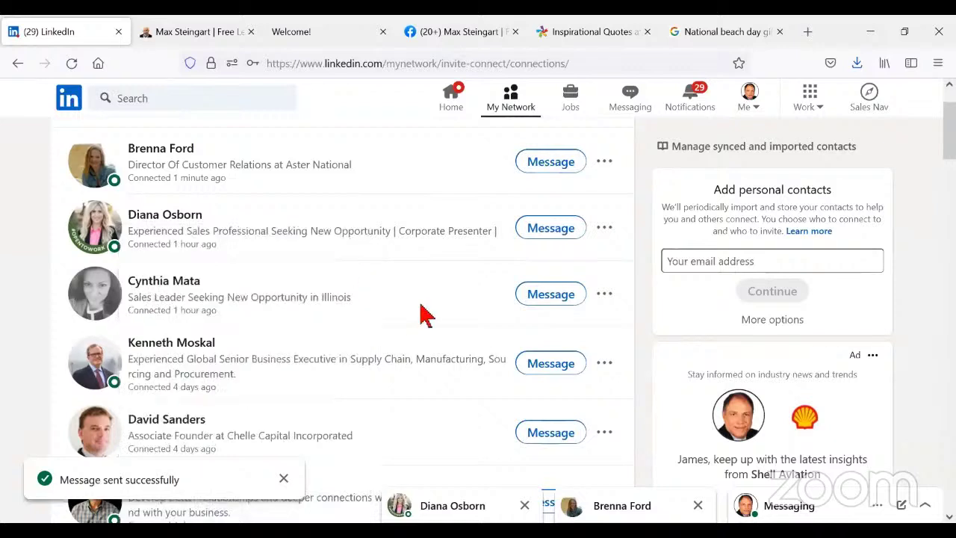
- Paste and send the follow-up message to the fourth connection, who replied 'Thks. Done.', then close the chat
left_click(557, 362)
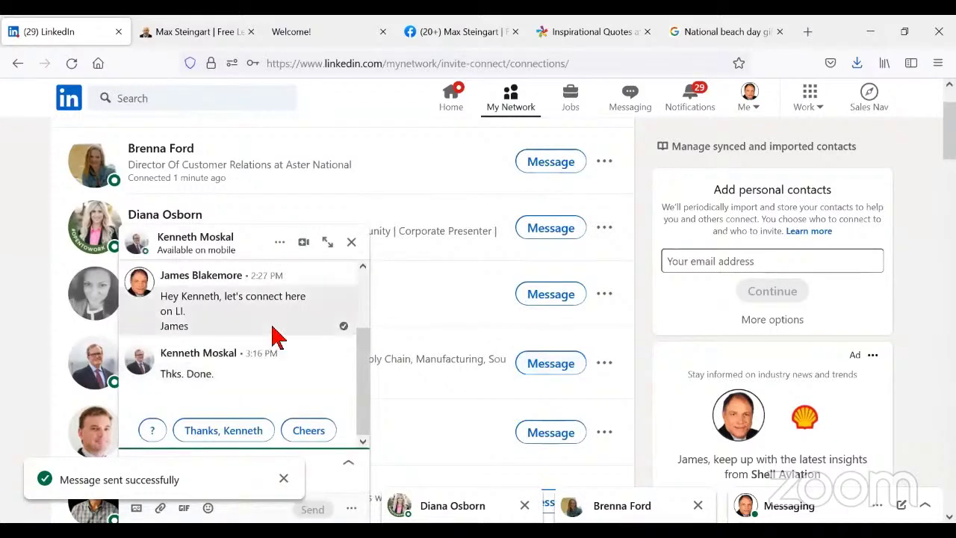
scroll(271, 334, "up", 3)
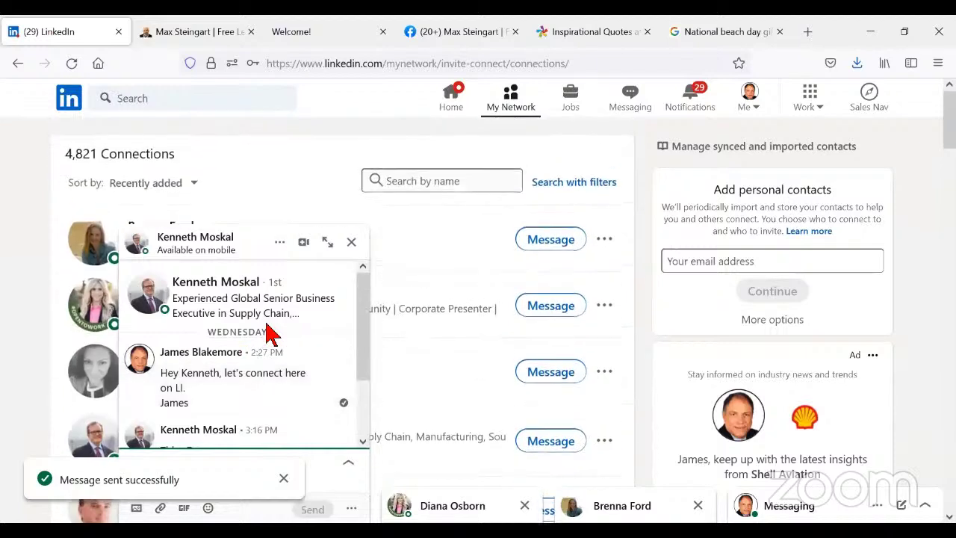
scroll(271, 335, "down", 2)
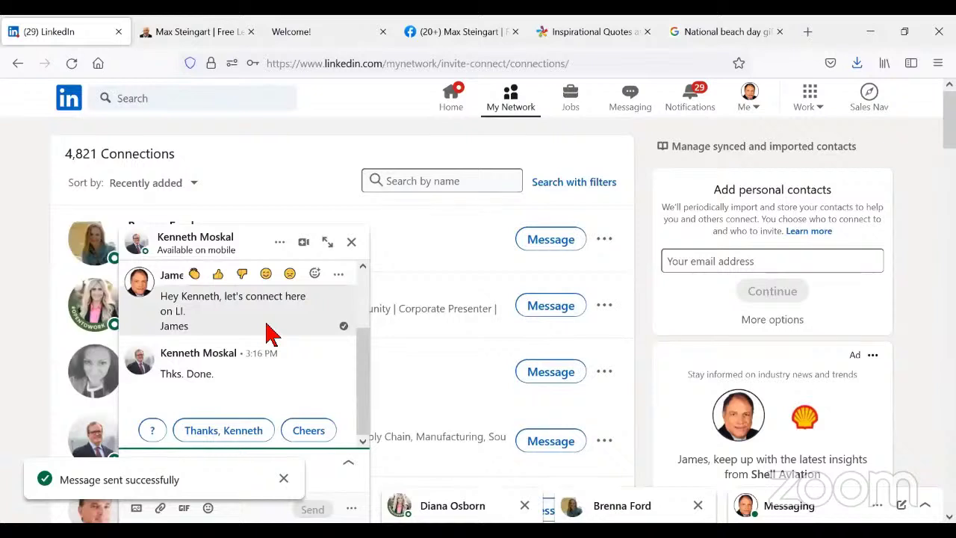
scroll(271, 335, "up", 2)
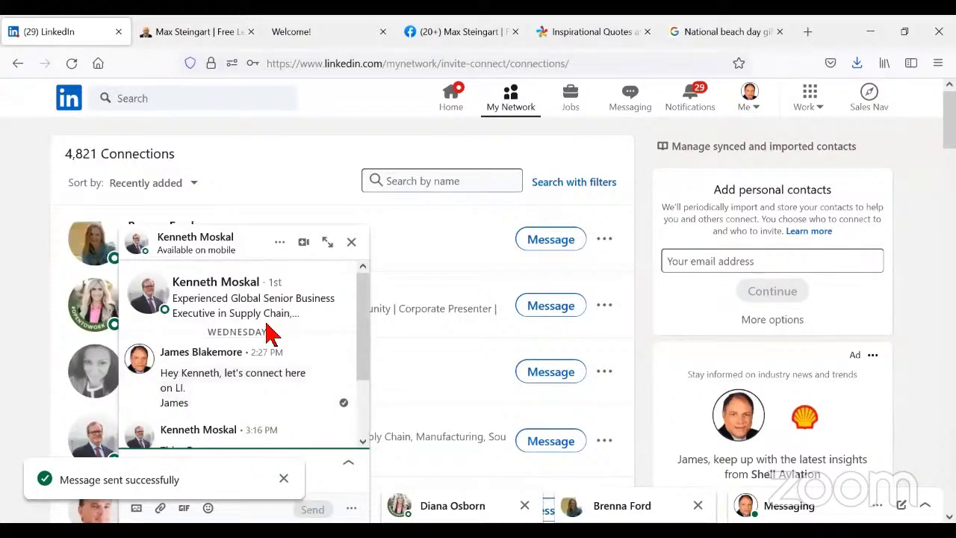
scroll(271, 335, "down", 2)
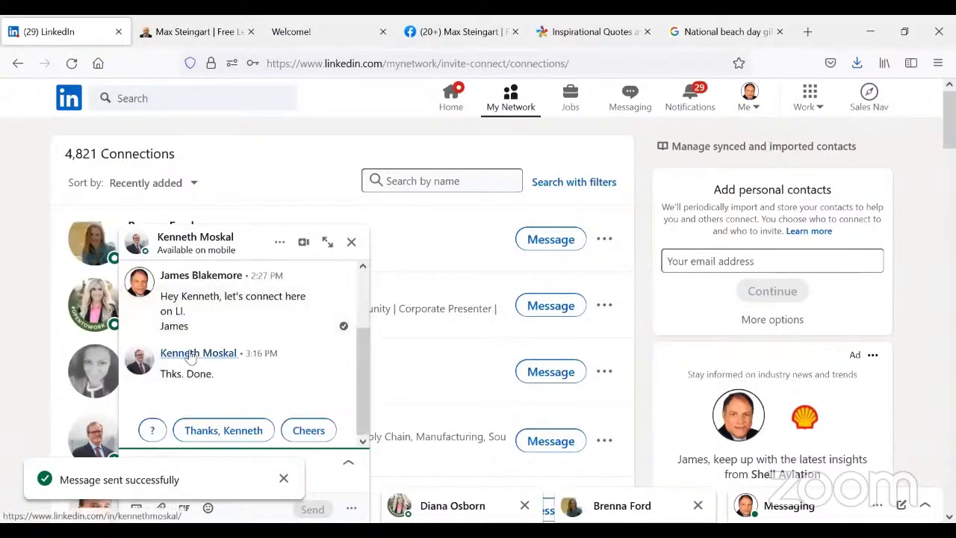
left_click(284, 478)
left_click(188, 466)
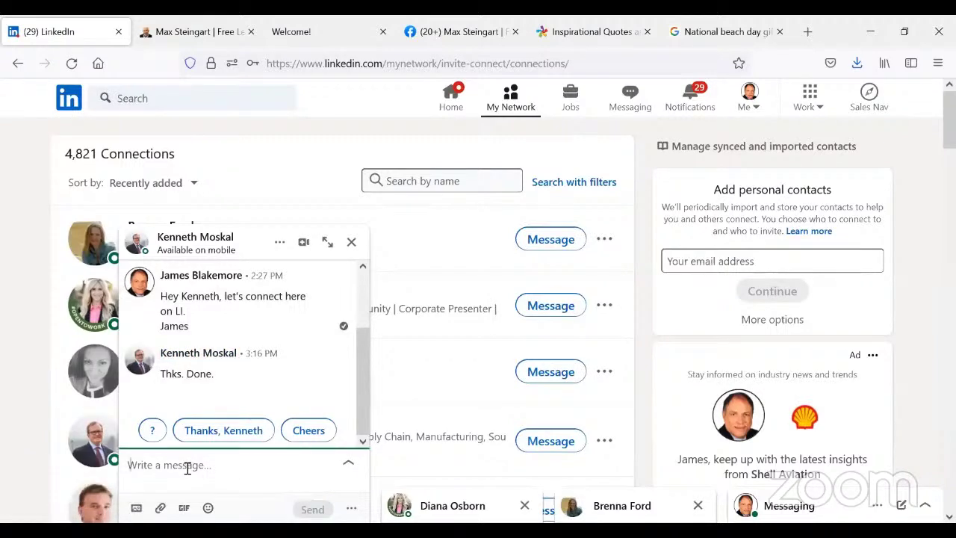
right_click(187, 466)
left_click(239, 320)
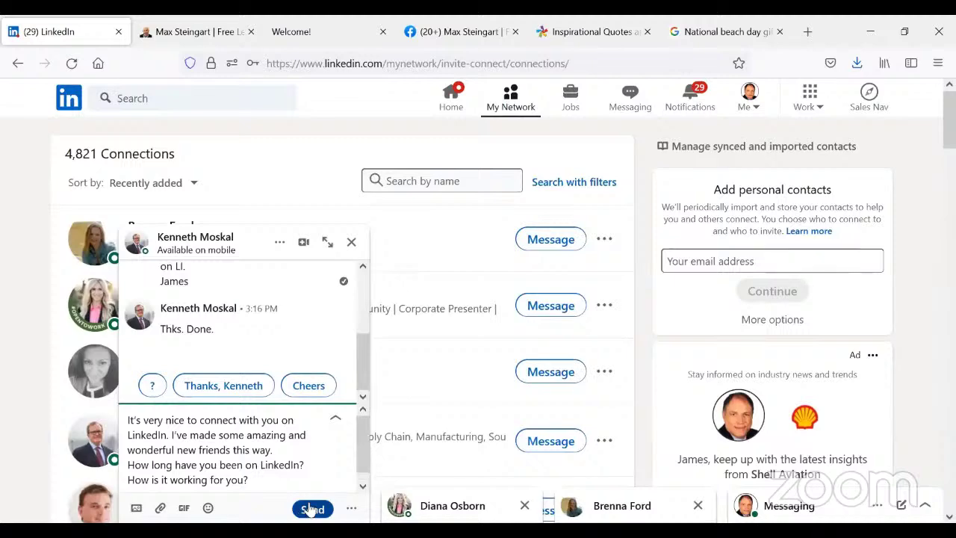
left_click(310, 509)
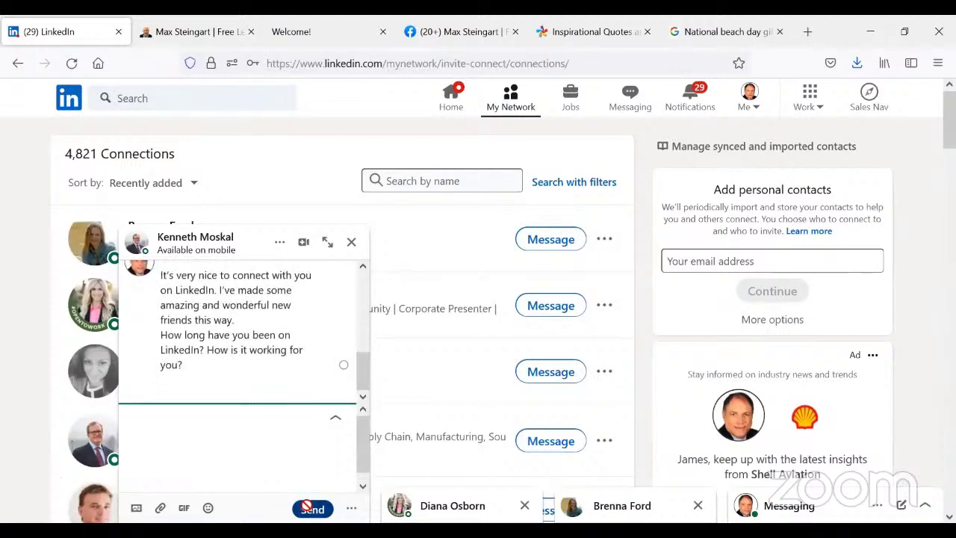
left_click(351, 241)
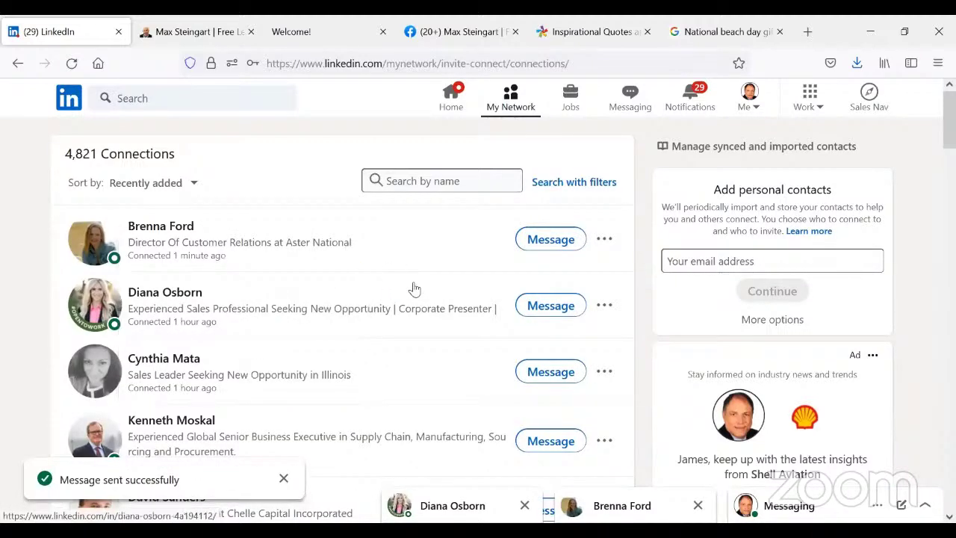
scroll(416, 318, "down", 3)
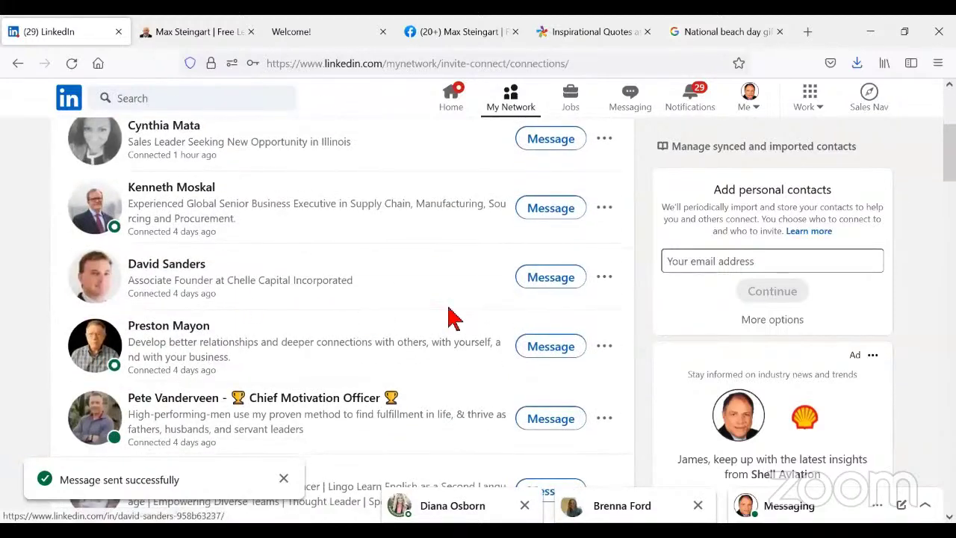
left_click(531, 293)
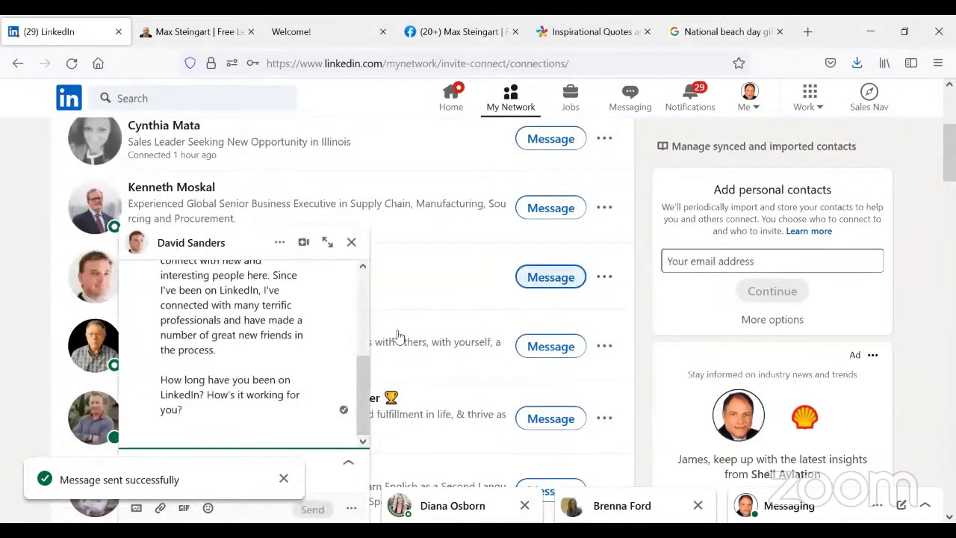
scroll(262, 329, "up", 3)
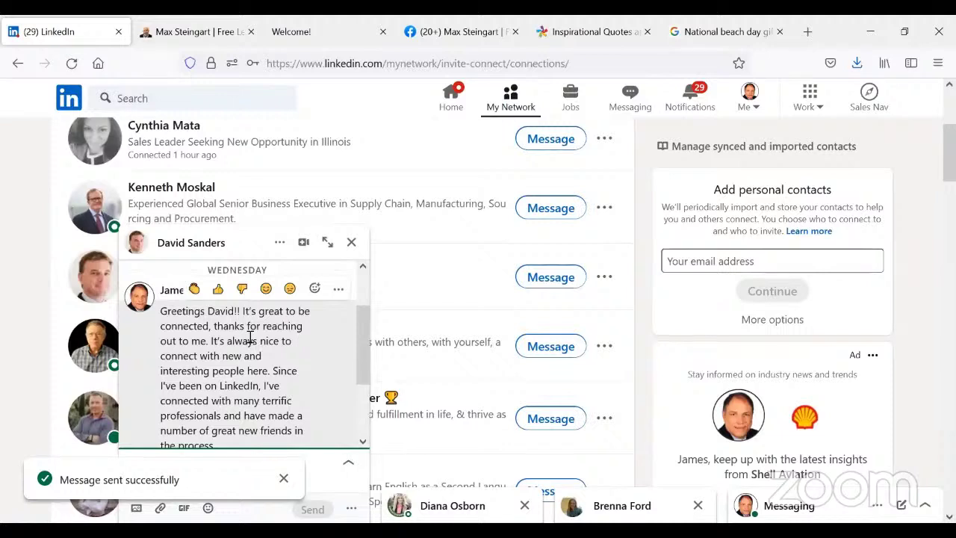
scroll(250, 338, "down", 2)
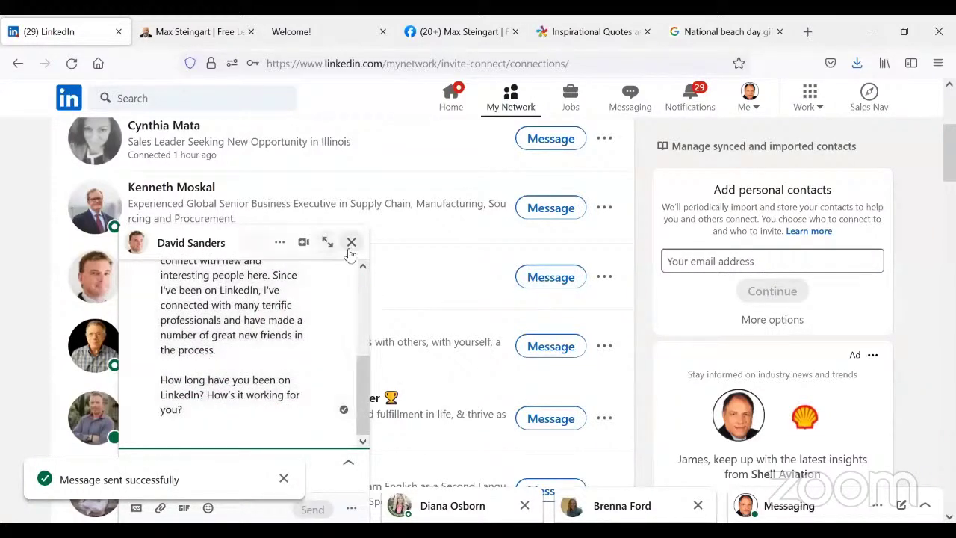
scroll(277, 363, "up", 4)
scroll(276, 374, "down", 2)
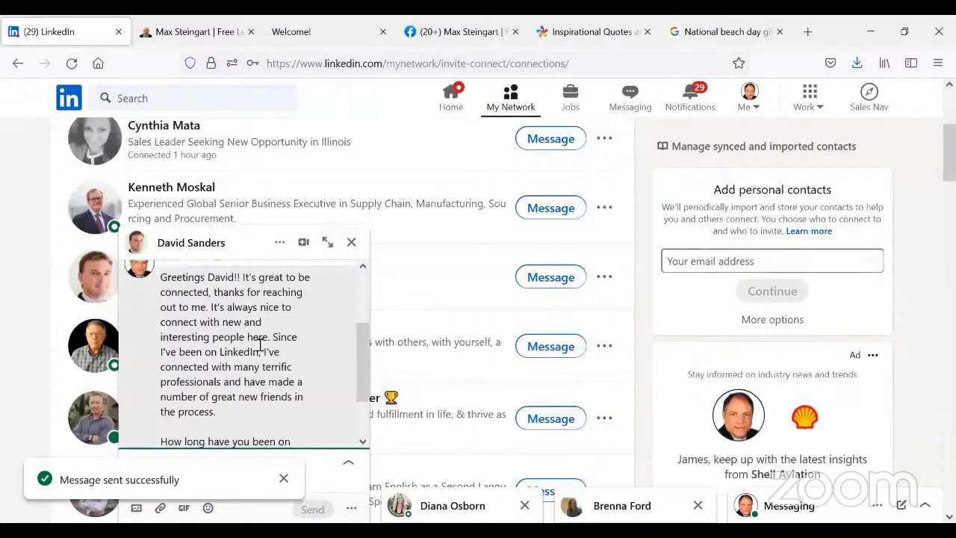
scroll(260, 344, "down", 2)
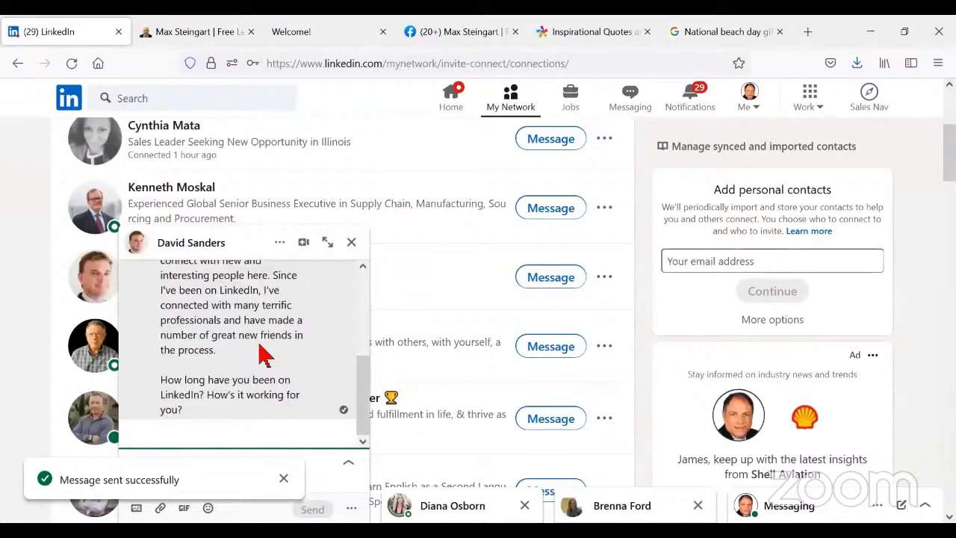
- Start a message to the Chief Motivation Officer and paste the 'It's very nice to connect with you on LinkedIn' greeting
left_click(351, 245)
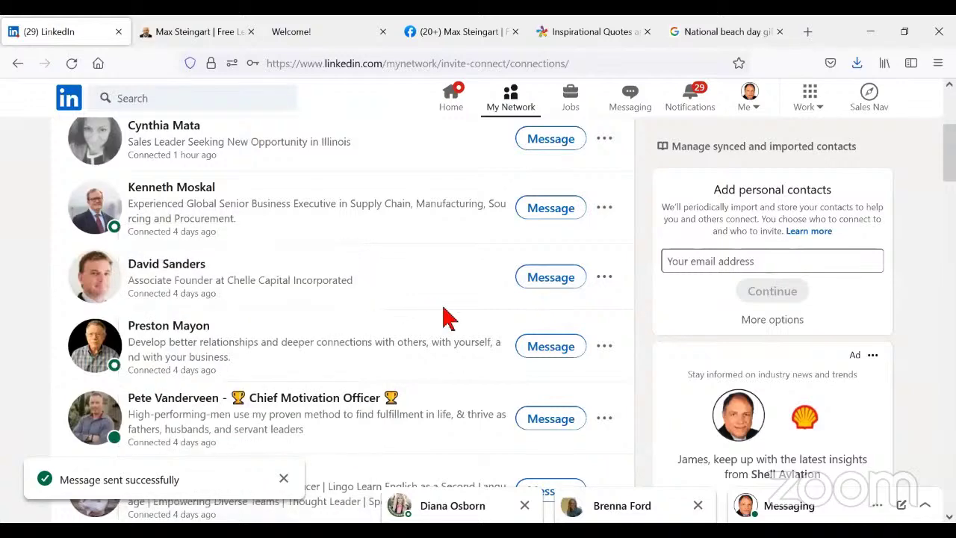
scroll(446, 316, "down", 2)
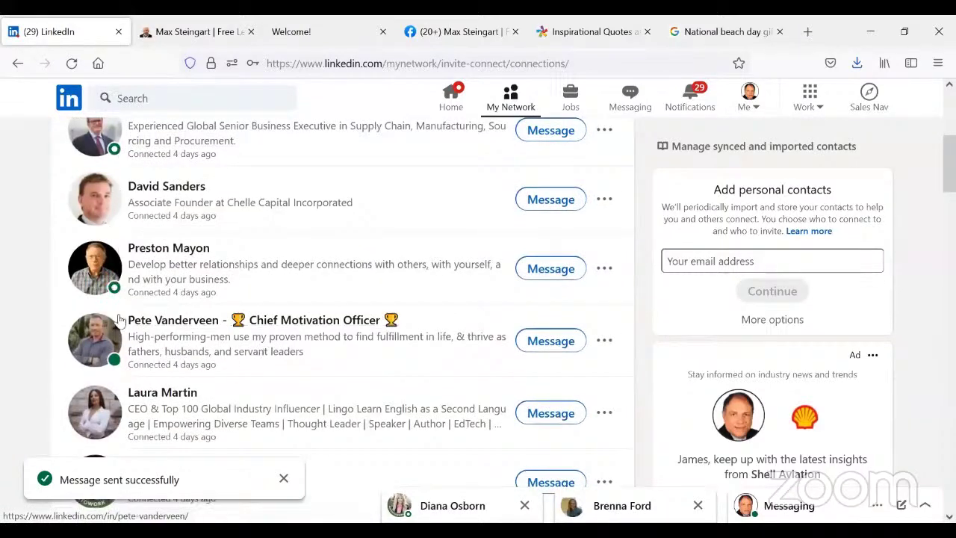
left_click(558, 340)
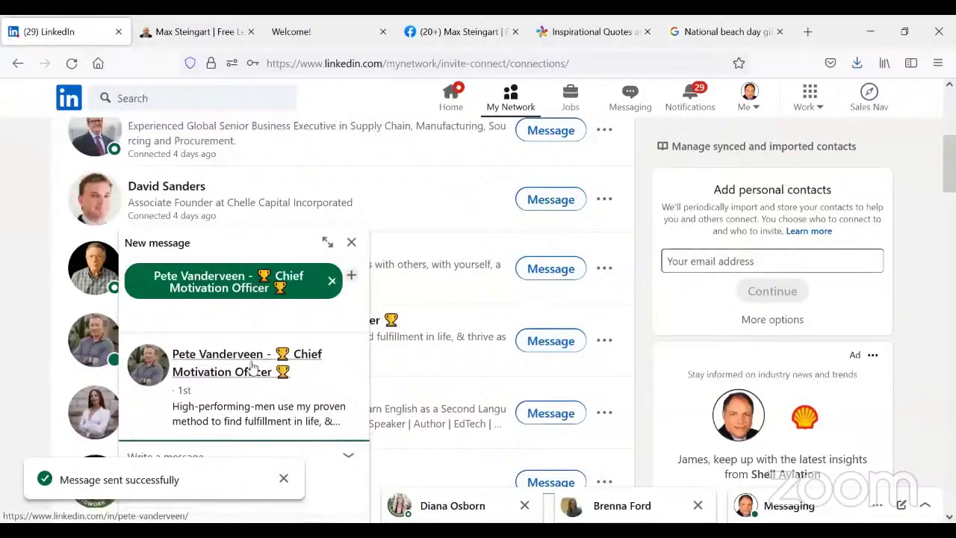
left_click(284, 479)
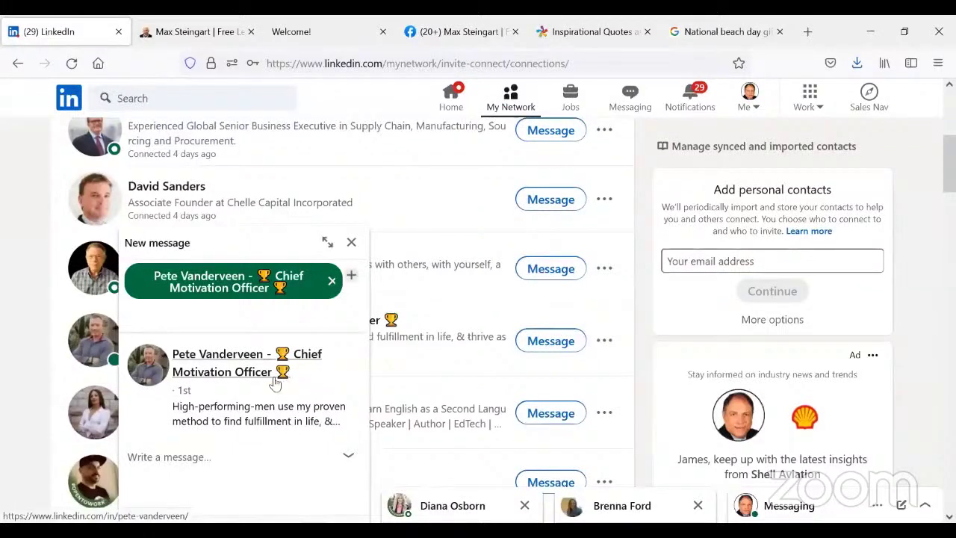
left_click(175, 472)
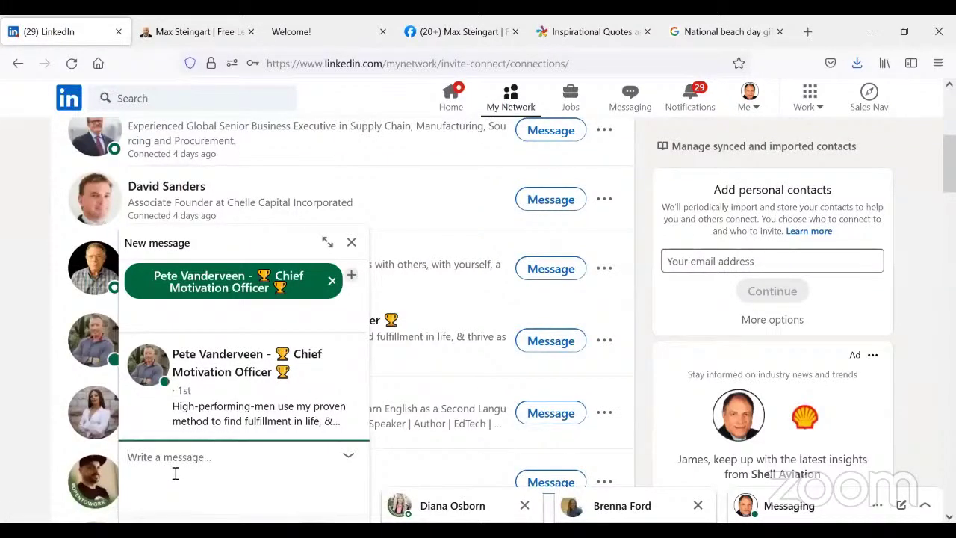
right_click(176, 473)
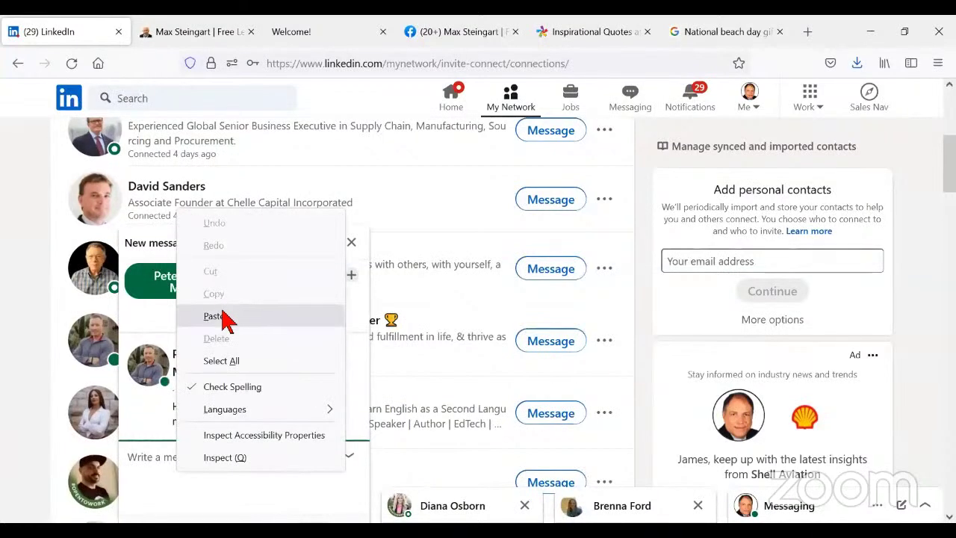
left_click(218, 316)
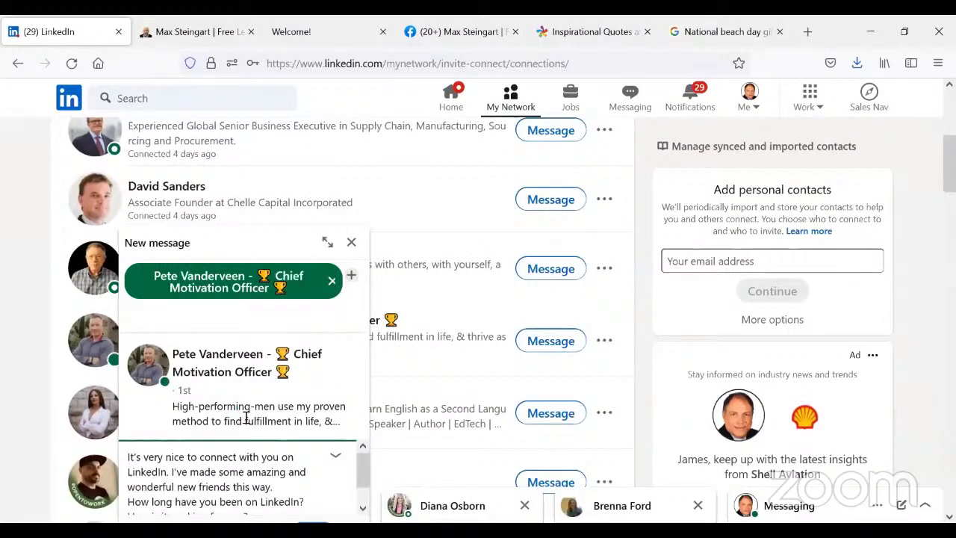
- Zoom the page out to 80% and add two blank lines below the draft greeting
scroll(427, 378, "down", 2)
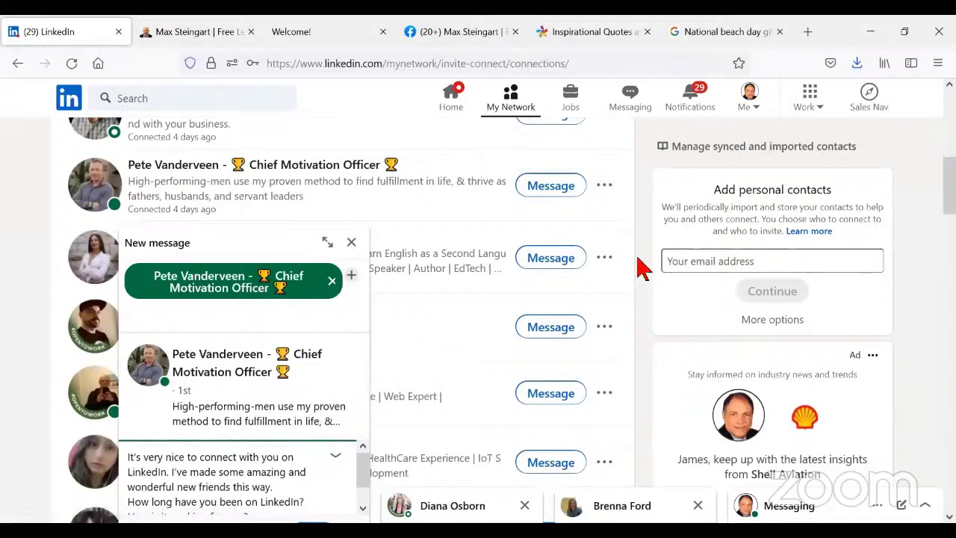
left_click(569, 63)
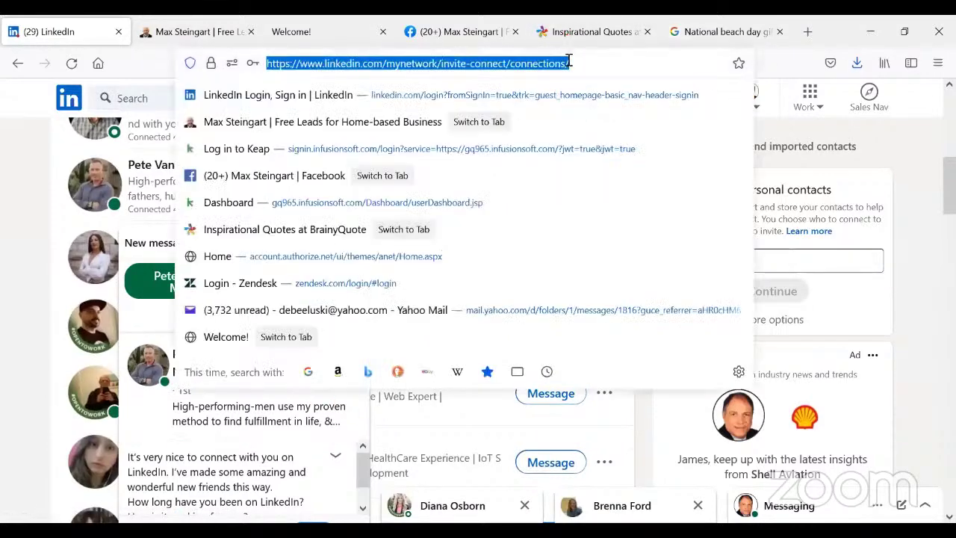
key("ctrl+minus")
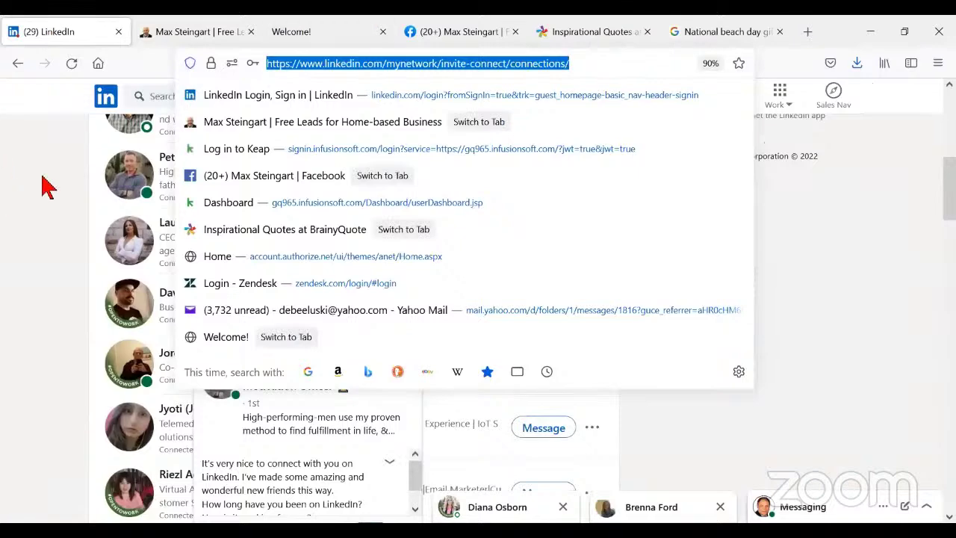
left_click(43, 176)
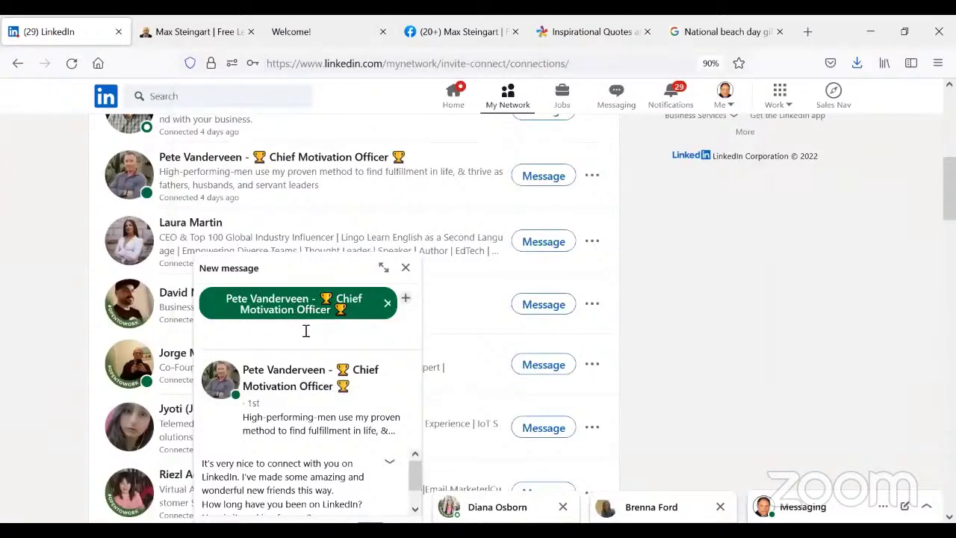
left_click(388, 496)
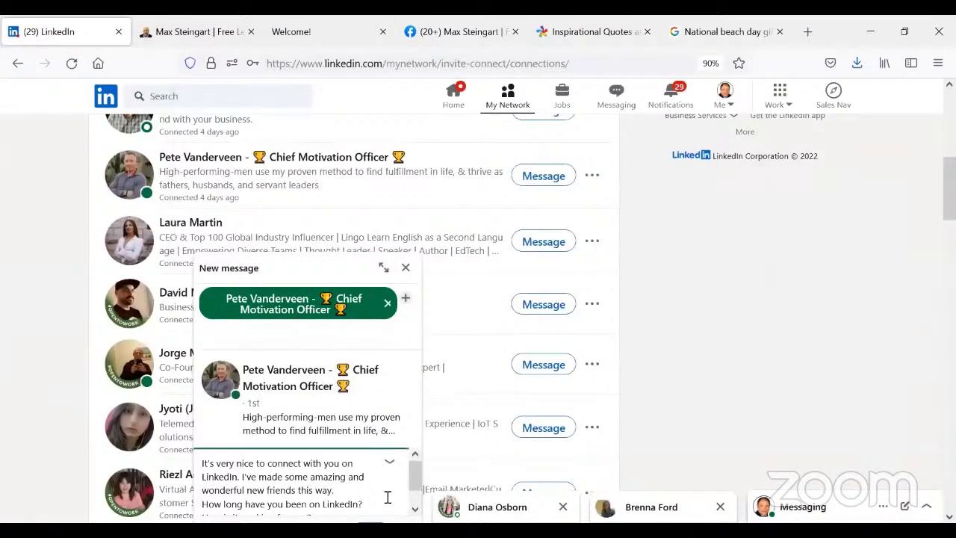
key("Right")
key("Right")
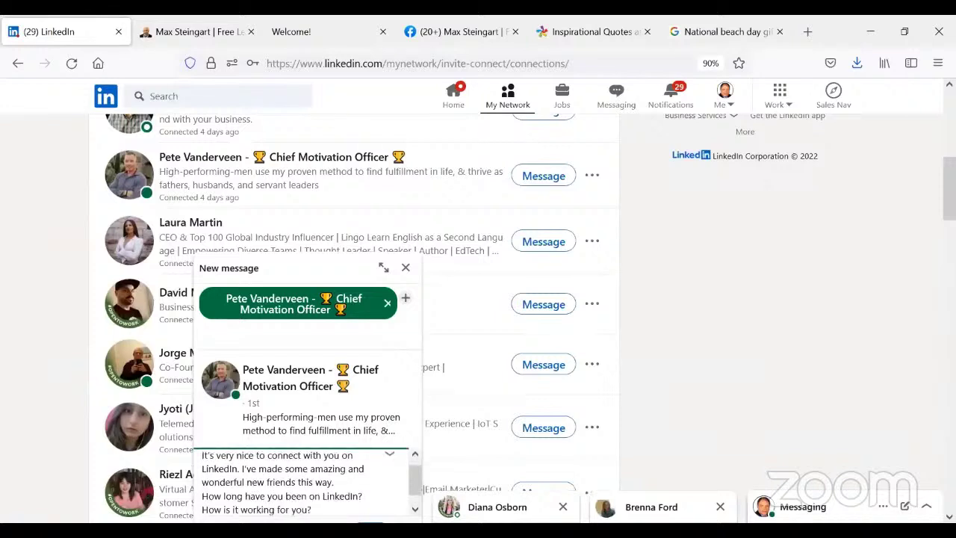
key("End")
key("Return")
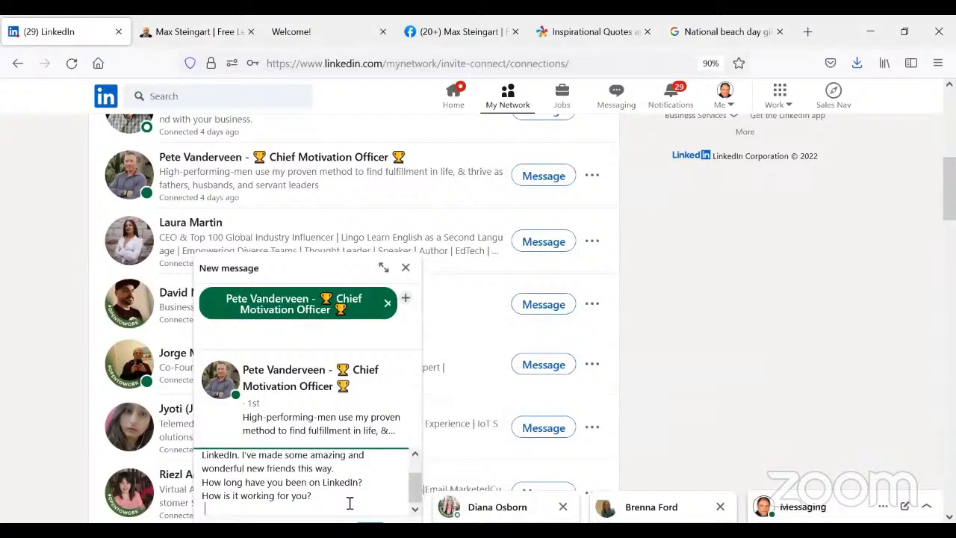
key("Return")
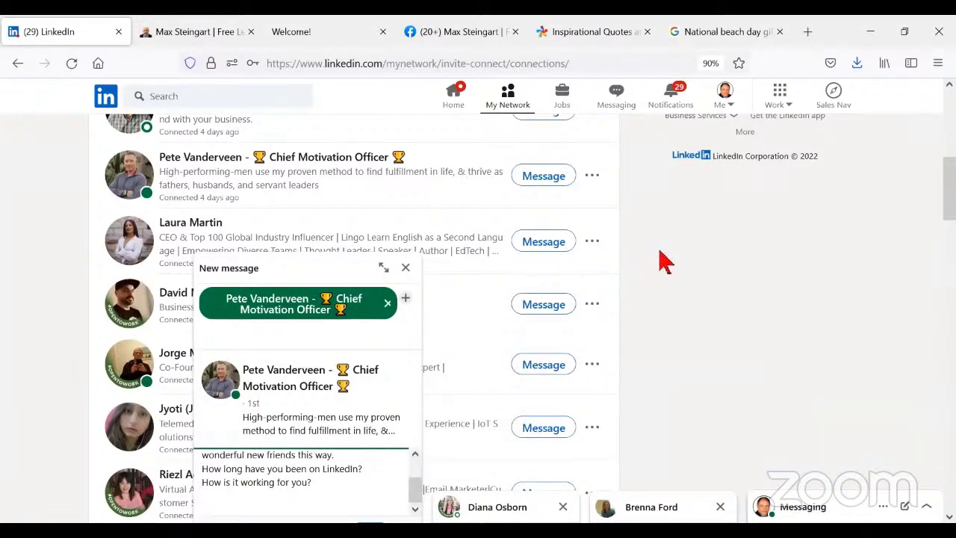
key("ctrl+minus")
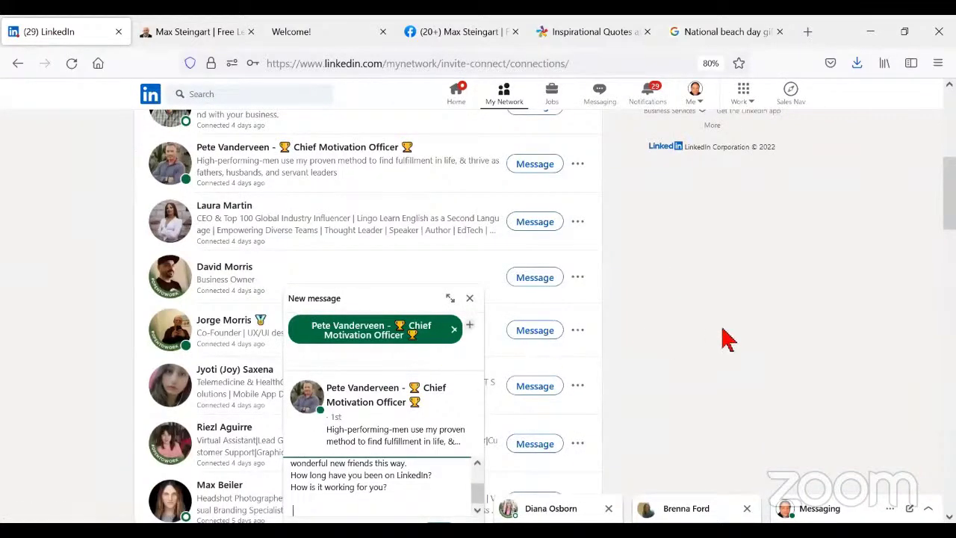
scroll(729, 340, "down", 3)
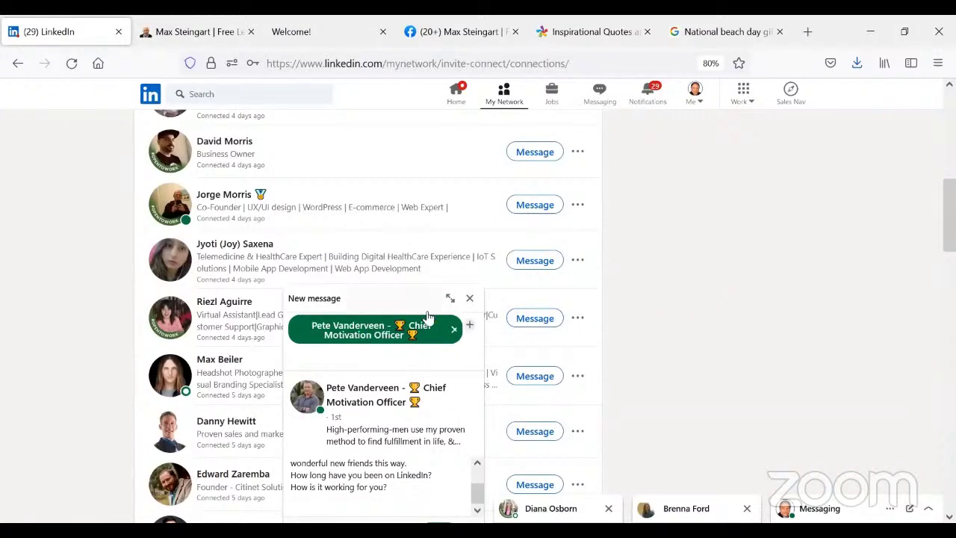
- Discard the unsent draft, then open and close the telemedicine expert's chat
left_click(471, 298)
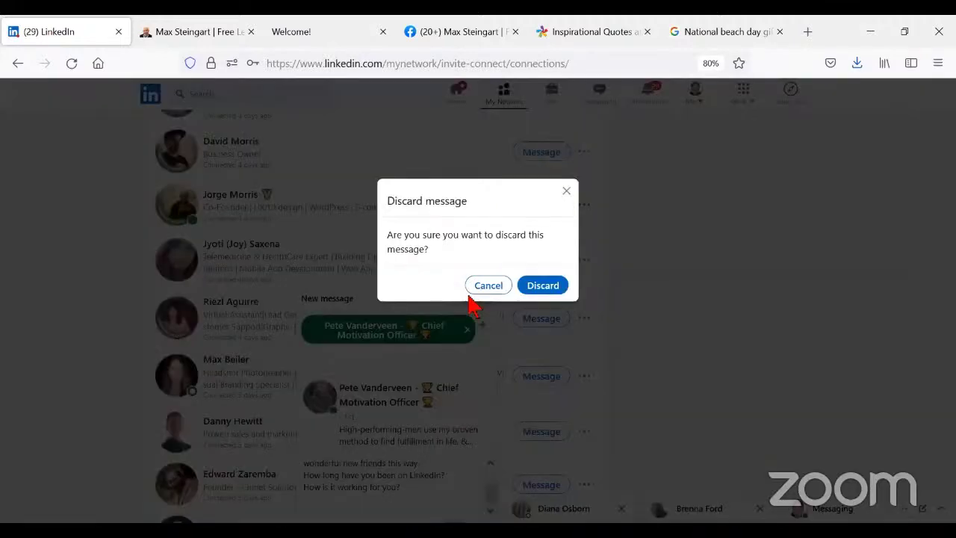
left_click(536, 293)
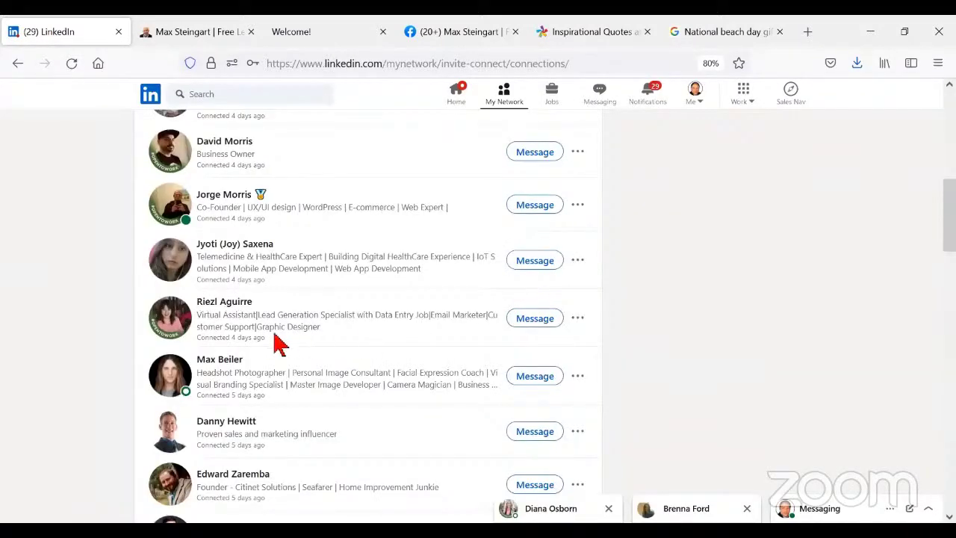
left_click(511, 263)
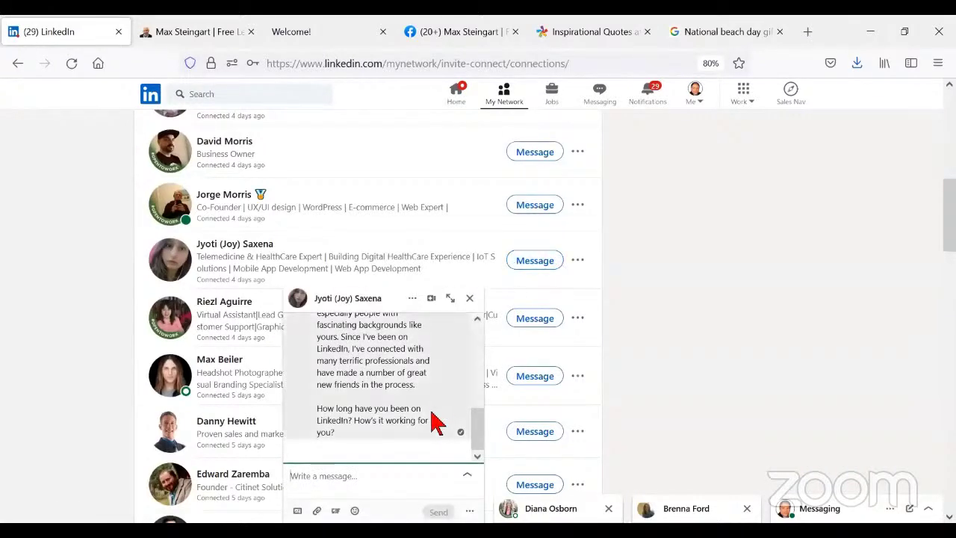
left_click(469, 299)
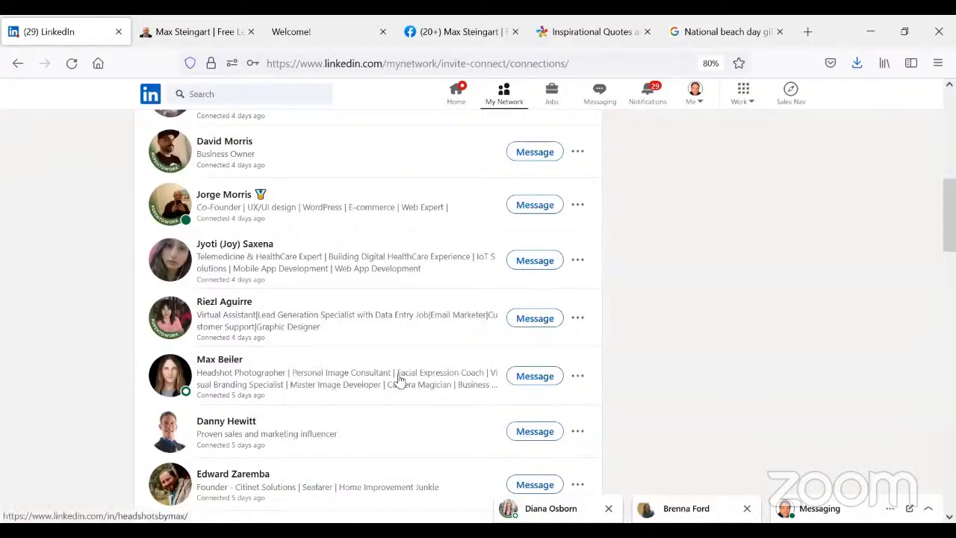
scroll(400, 381, "up", 1)
scroll(400, 381, "up", 5)
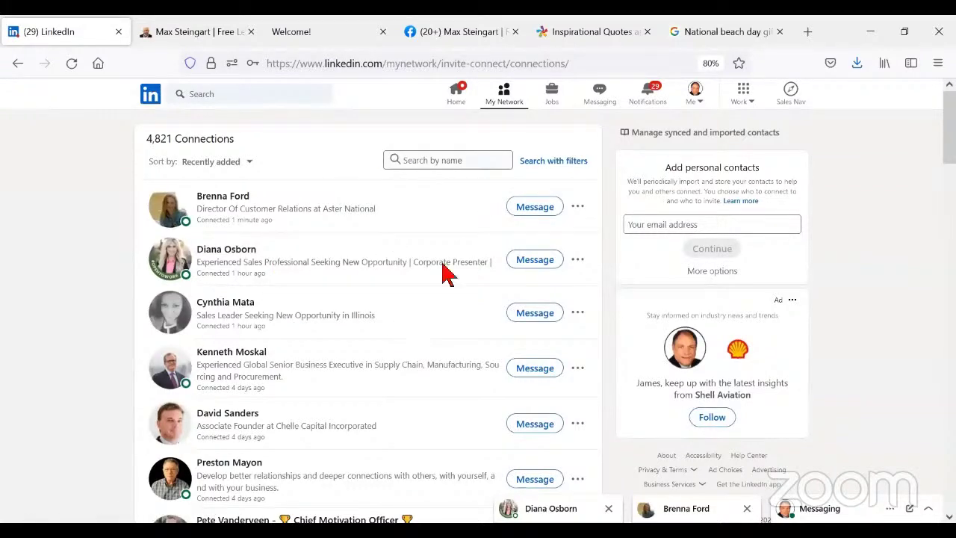
- Open the Messaging inbox at 100% zoom and open the sales professional's conversation and profile link
left_click(601, 101)
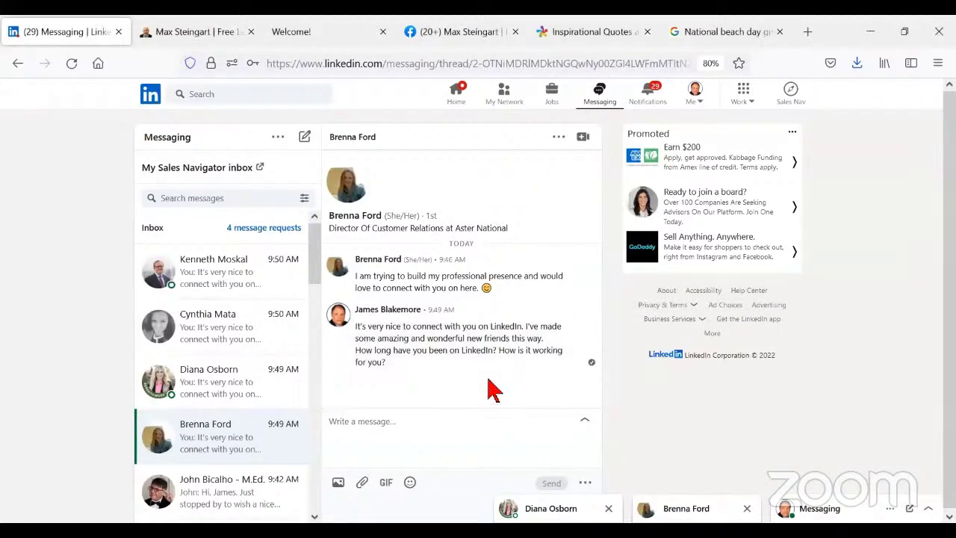
key("ctrl+plus")
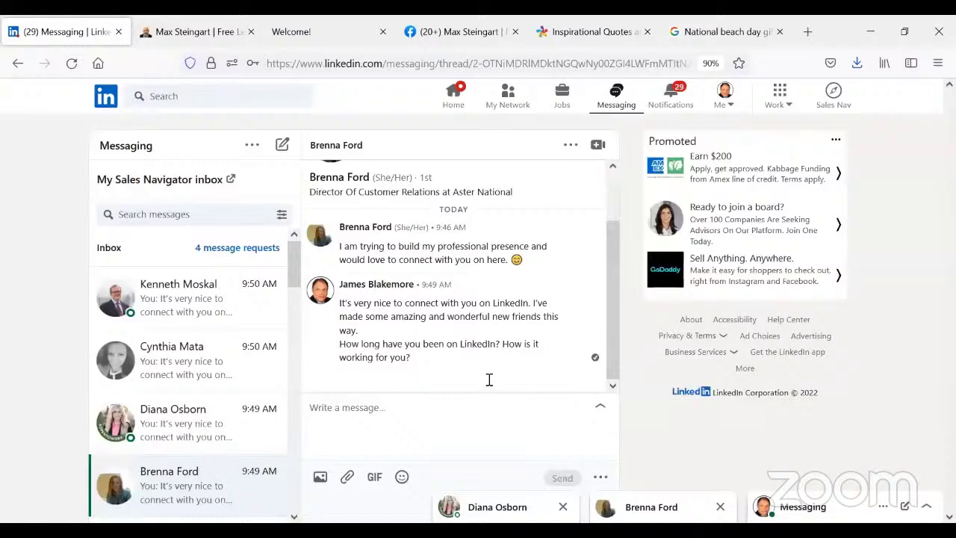
key("ctrl+plus")
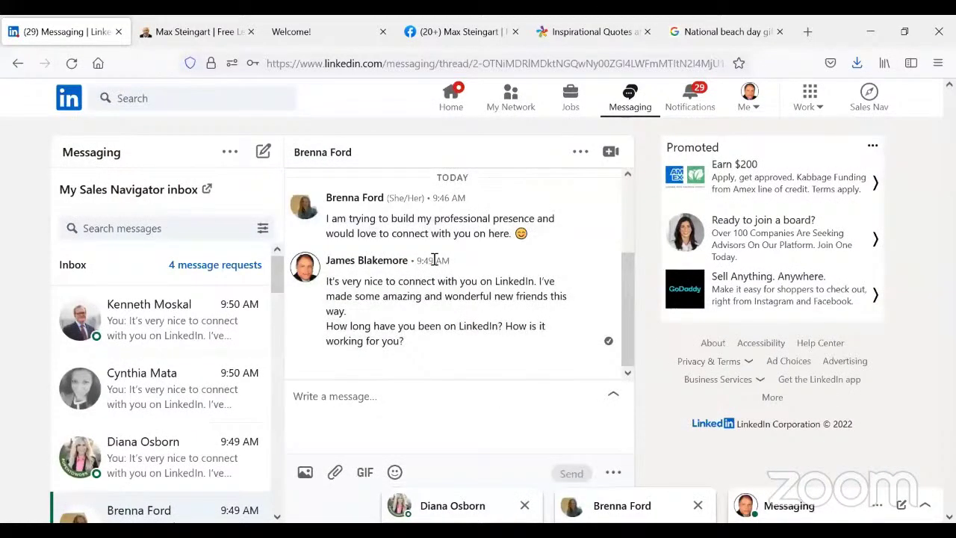
scroll(160, 340, "down", 3)
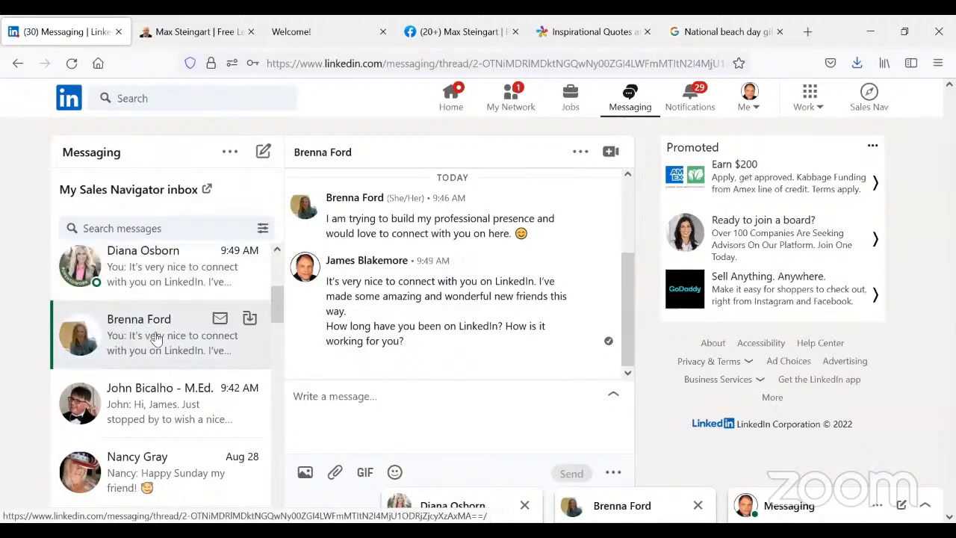
scroll(156, 338, "up", 3)
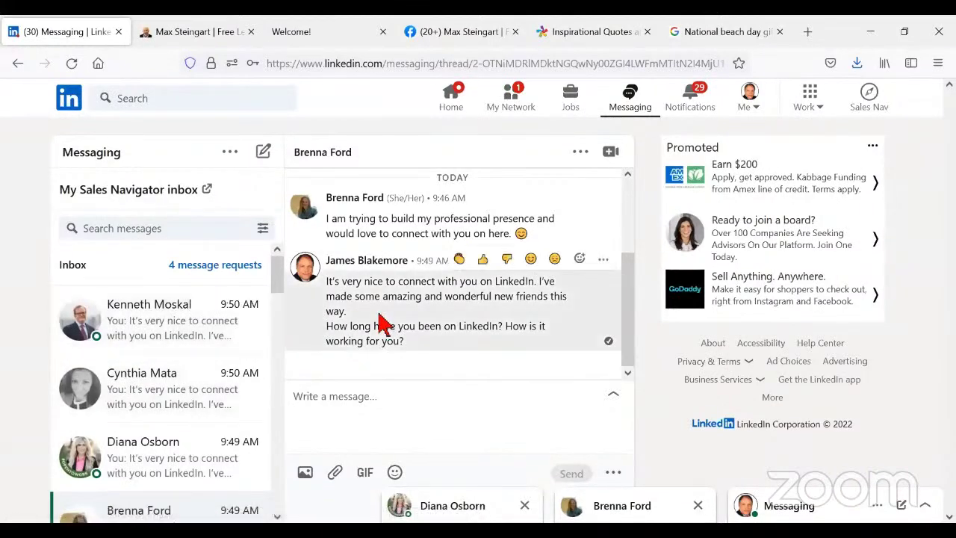
scroll(154, 388, "down", 1)
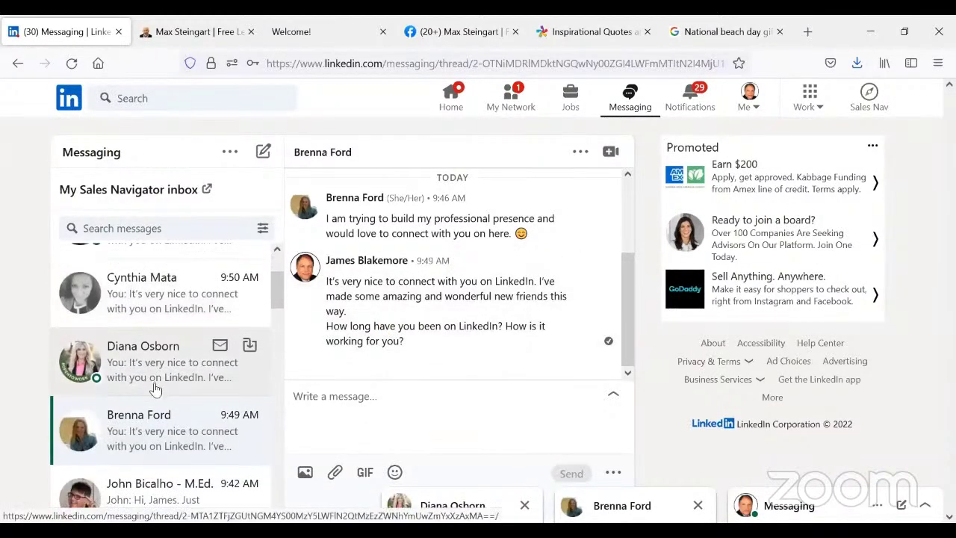
left_click(138, 364)
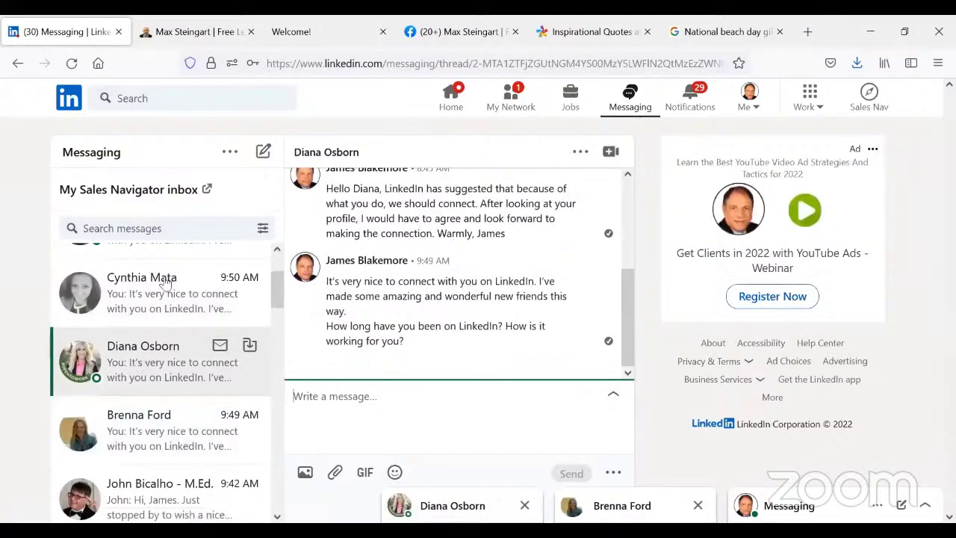
left_click(339, 154)
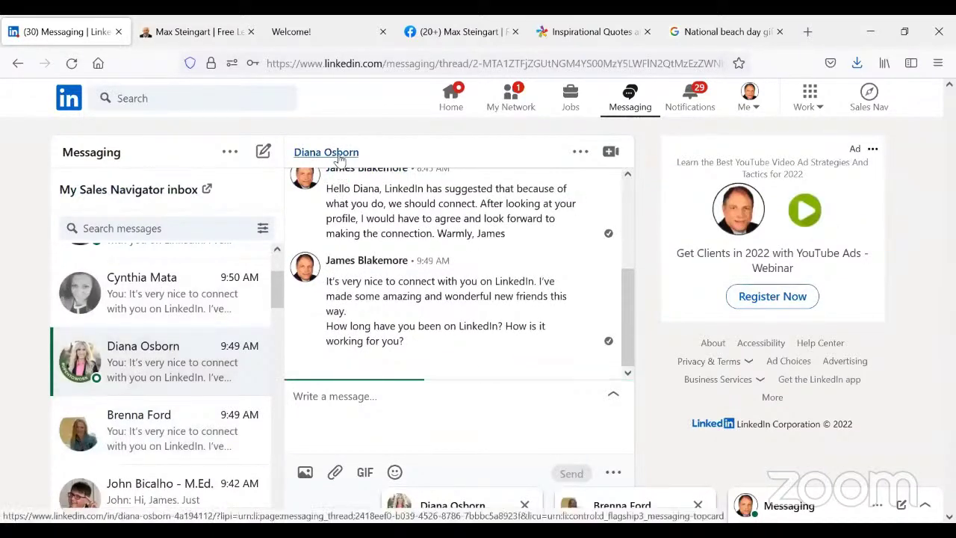
right_click(359, 166)
- Open the sales professional's profile in a new tab and review her #OpenToWork Account Executive and Sales Specialist roles
left_click(361, 171)
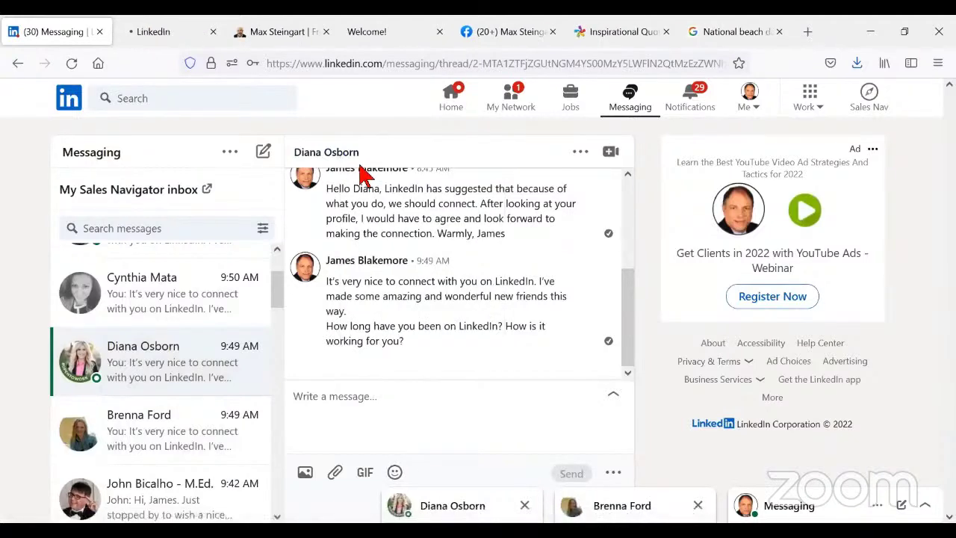
left_click(166, 34)
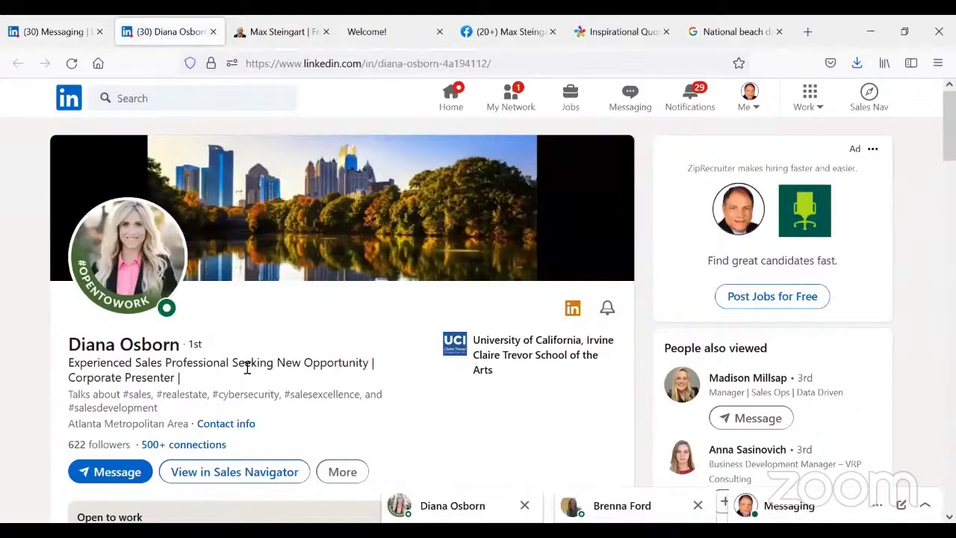
scroll(247, 370, "down", 2)
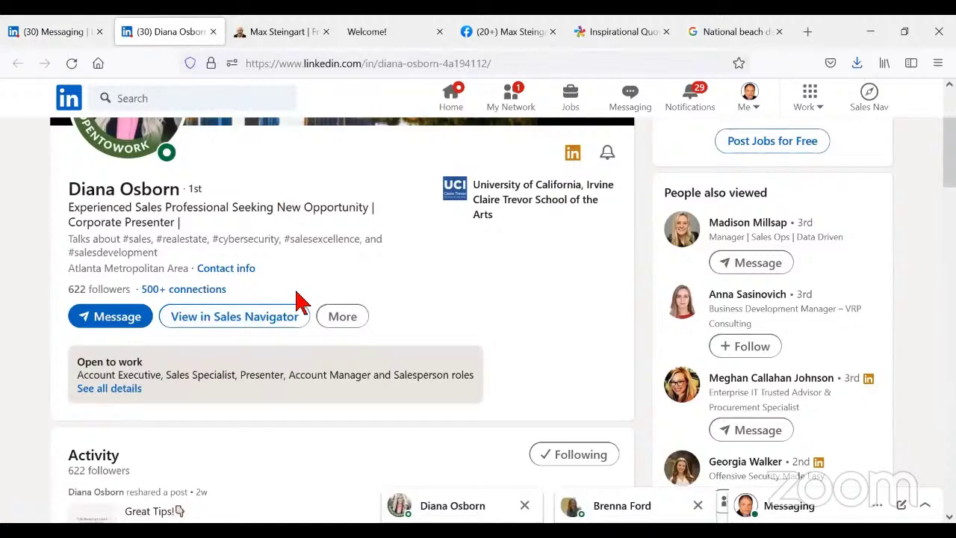
scroll(297, 302, "down", 3)
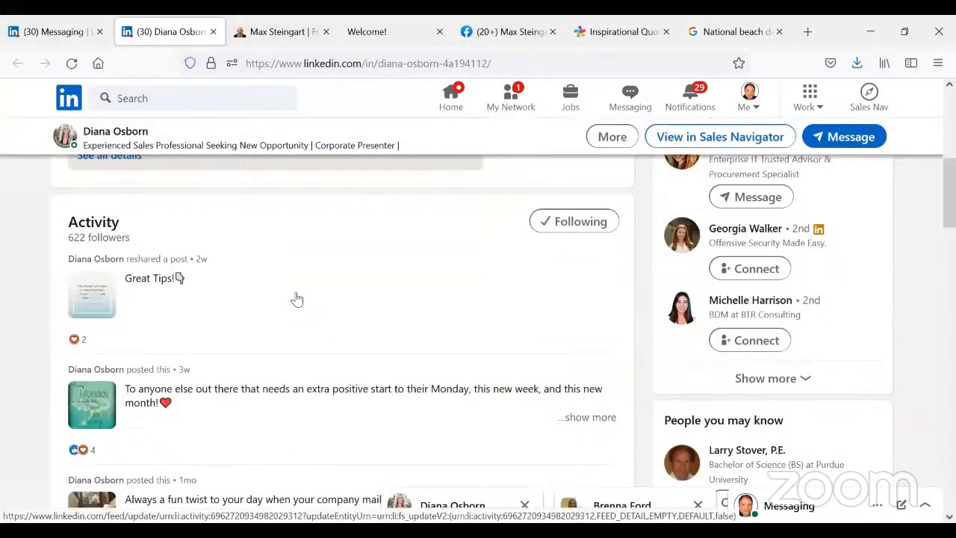
scroll(298, 300, "down", 7)
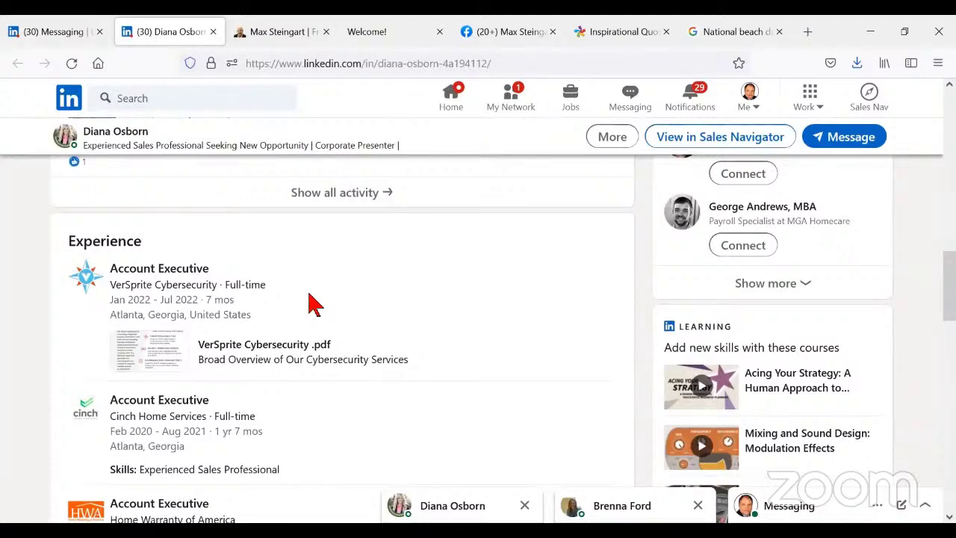
scroll(313, 302, "down", 2)
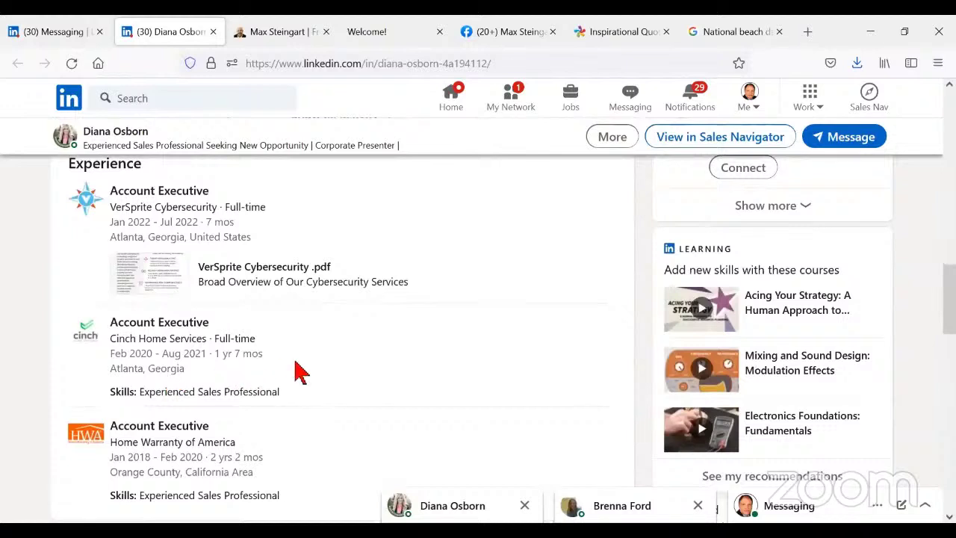
scroll(298, 371, "down", 2)
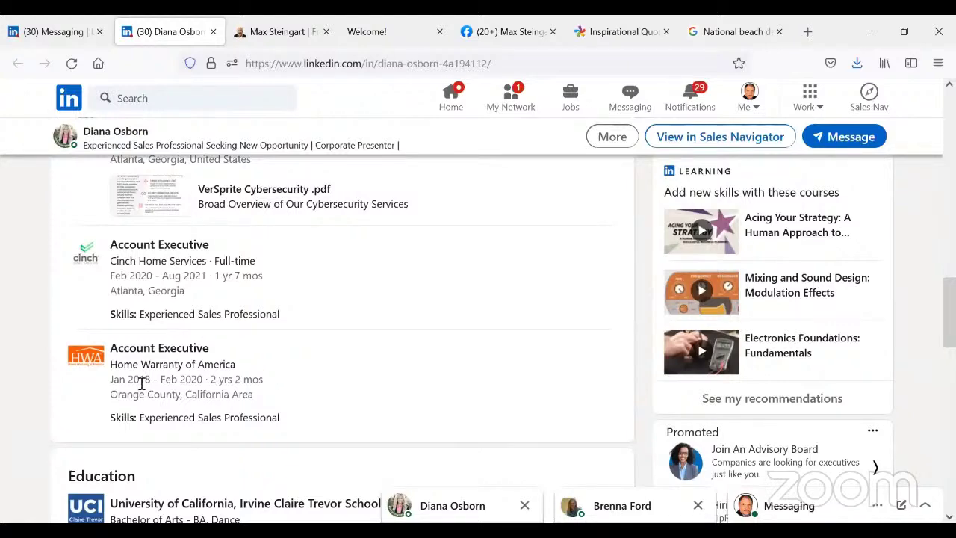
scroll(142, 384, "down", 3)
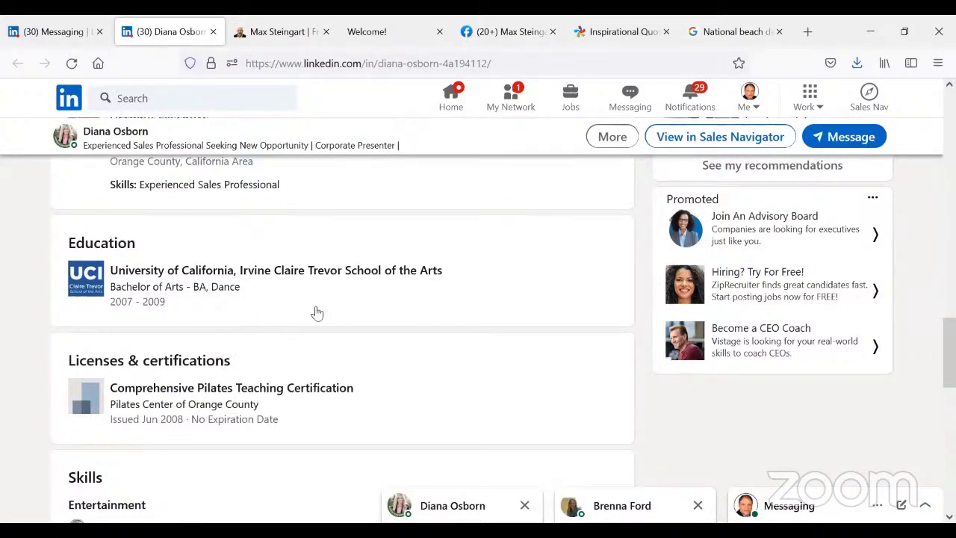
scroll(348, 297, "up", 1)
scroll(347, 298, "up", 5)
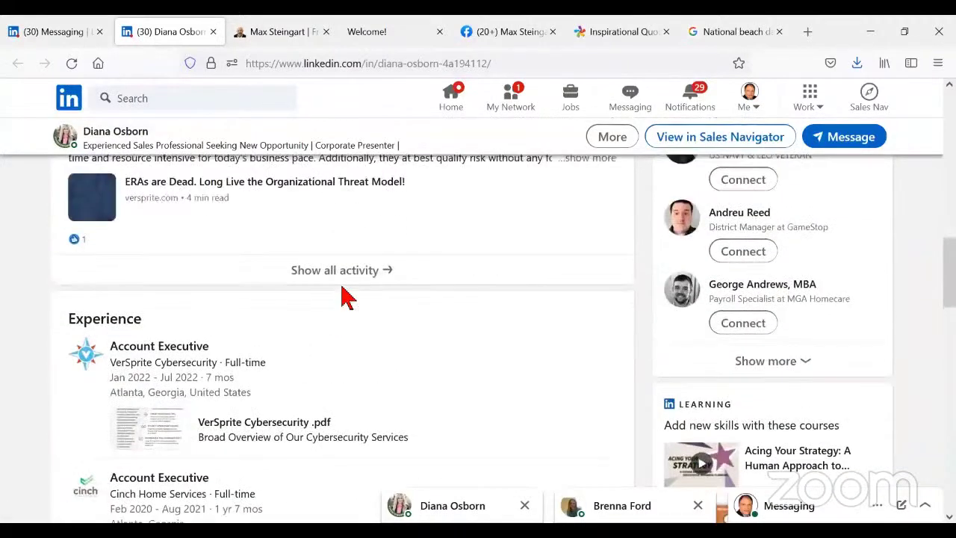
scroll(347, 298, "up", 12)
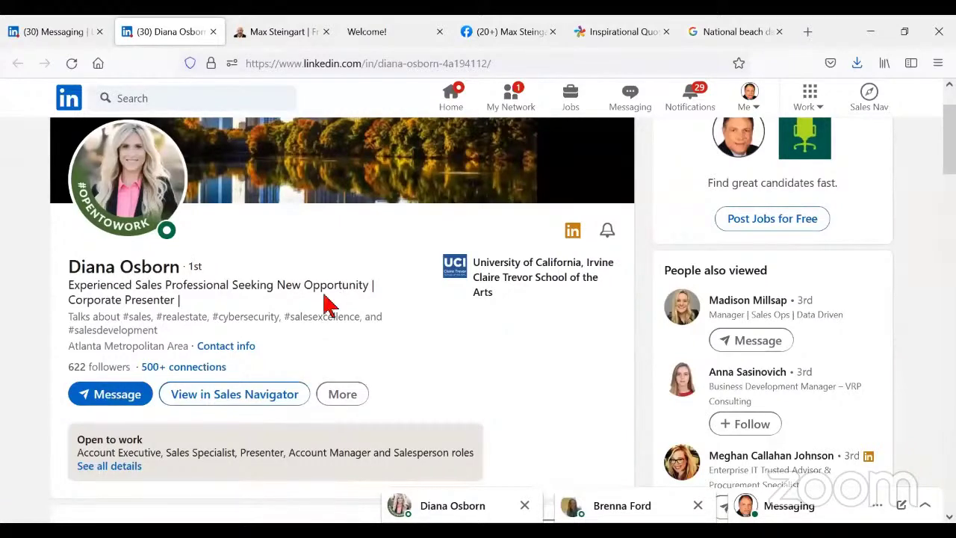
- Start a chat with the contact and send the pasted inspirational quote image
left_click(110, 396)
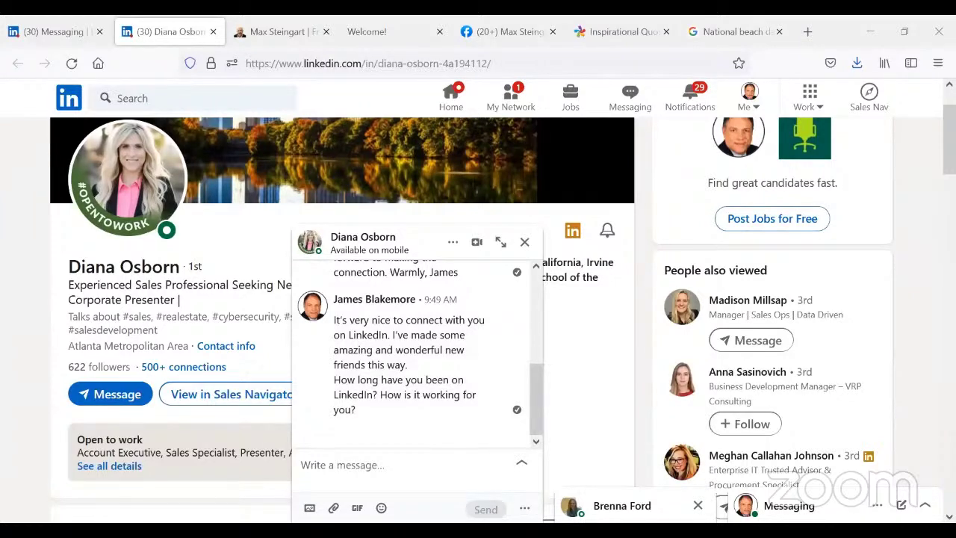
mouse_move(459, 356)
right_click(360, 459)
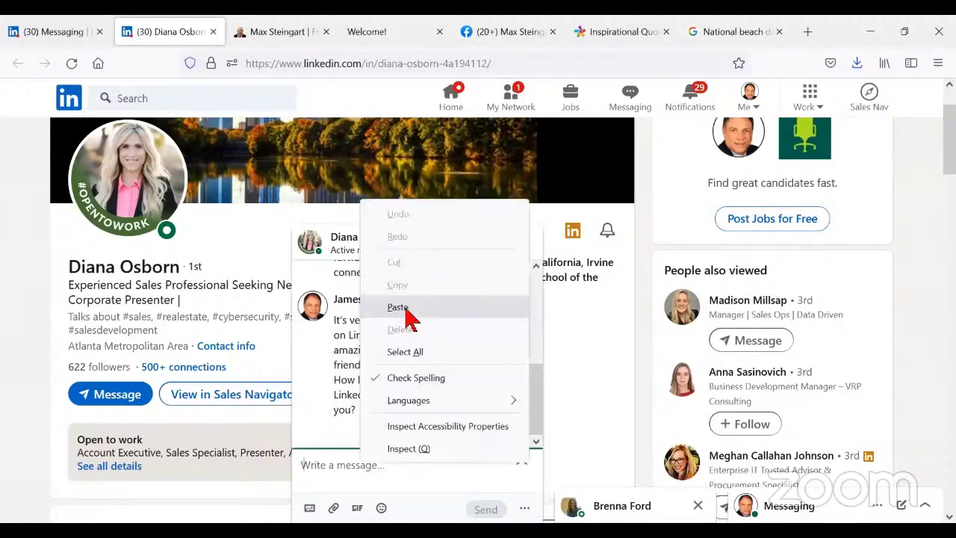
left_click(399, 307)
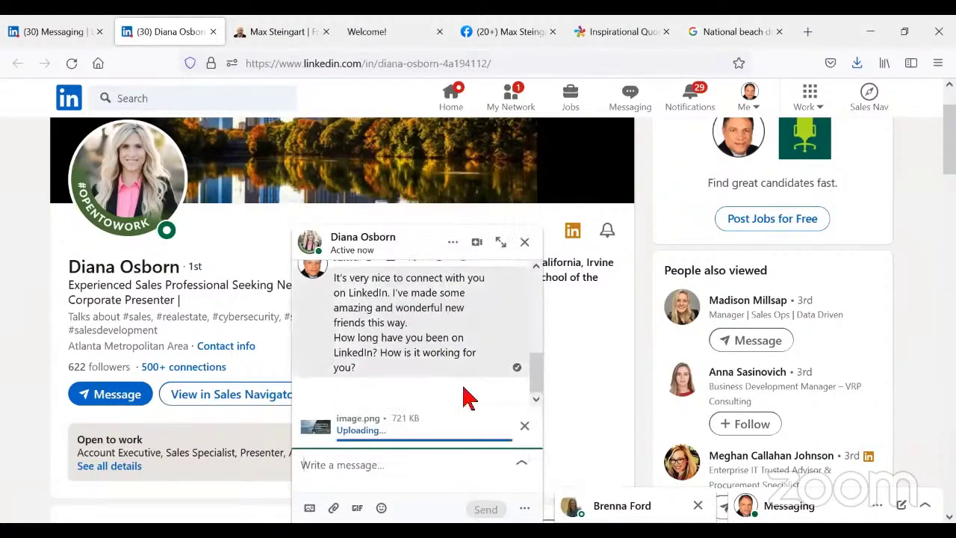
left_click(486, 509)
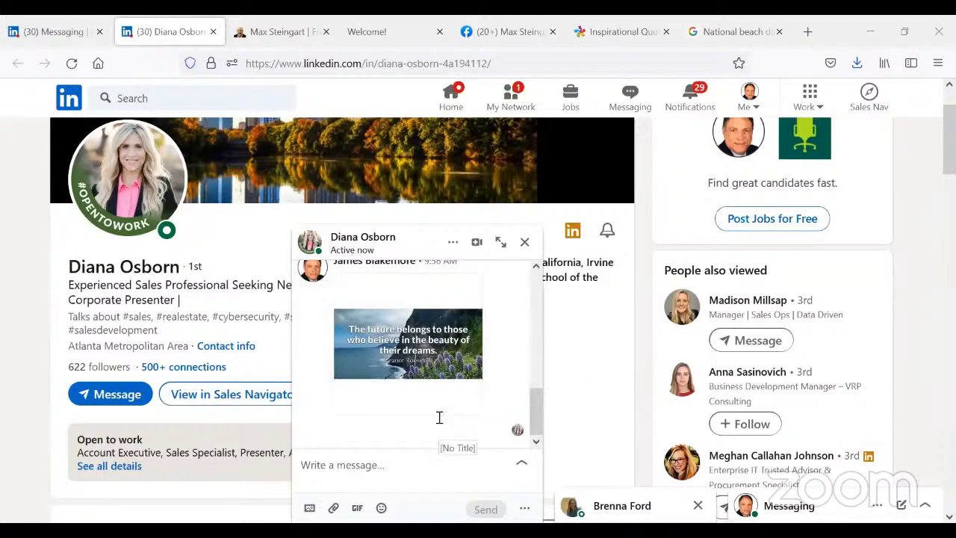
- Paste and send the note explaining motivational messages like this go to friends
right_click(336, 465)
left_click(382, 314)
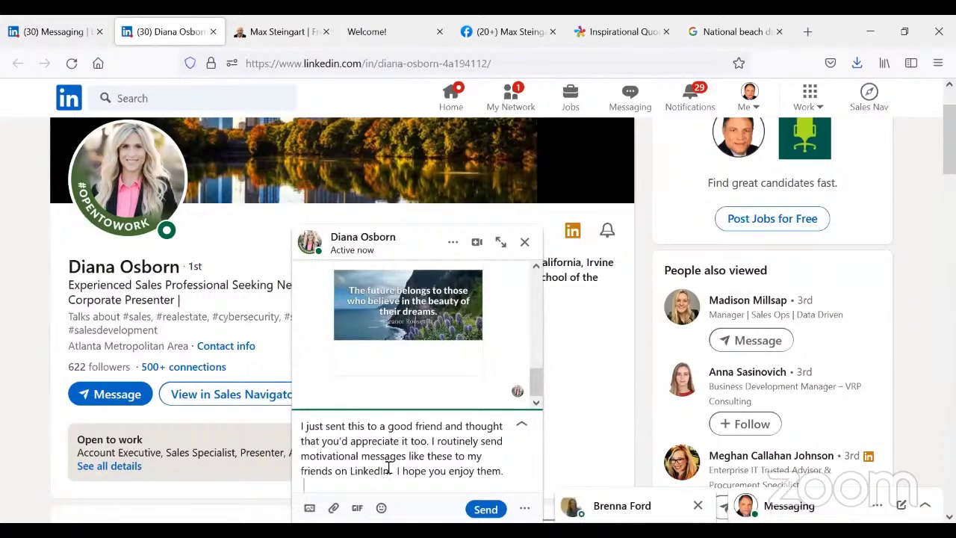
left_click(486, 508)
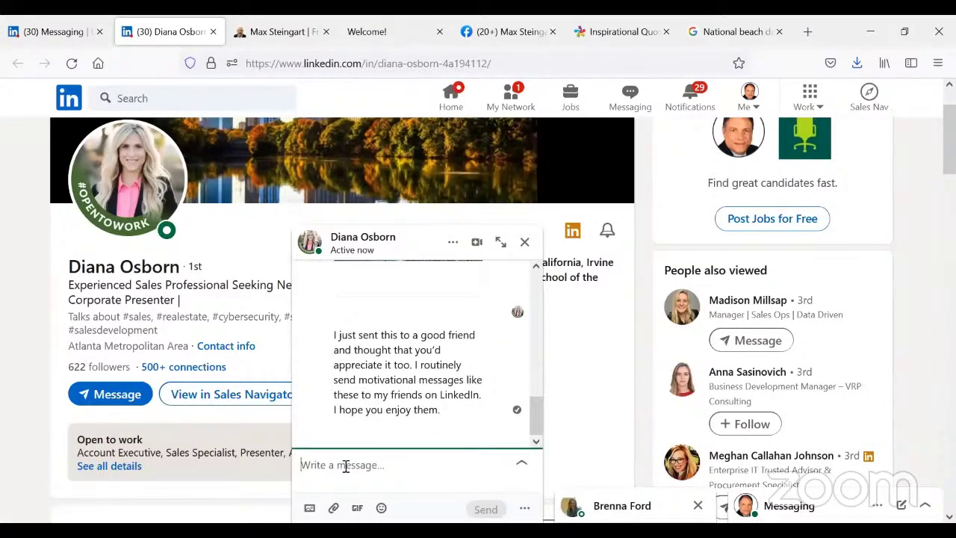
- Send the question 'What prompted you to leave your last job after working there 7 months'
scroll(193, 314, "down", 10)
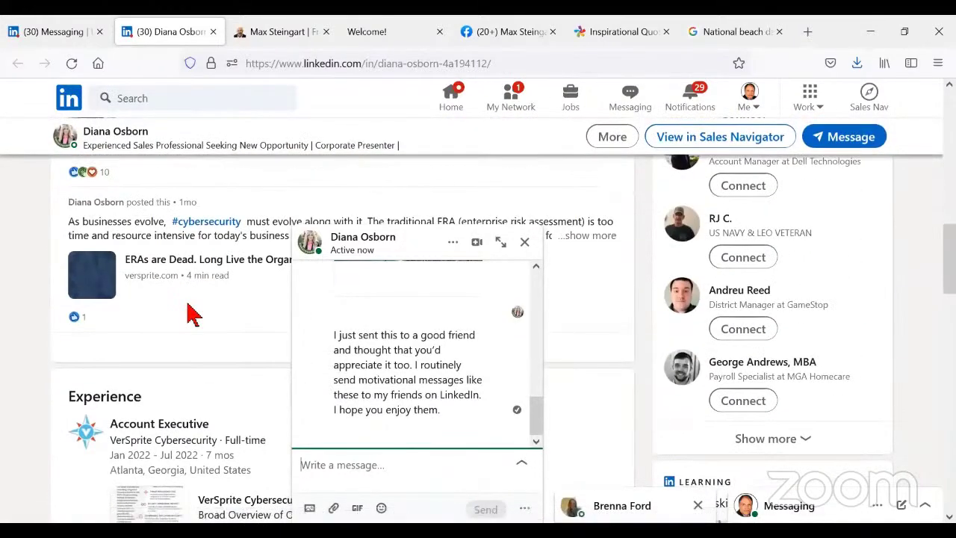
scroll(187, 310, "down", 2)
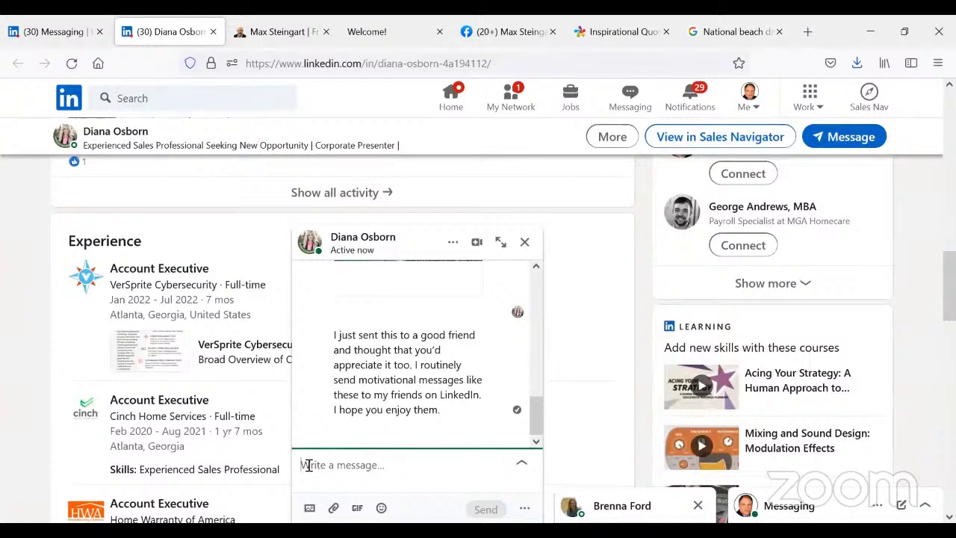
type("What ")
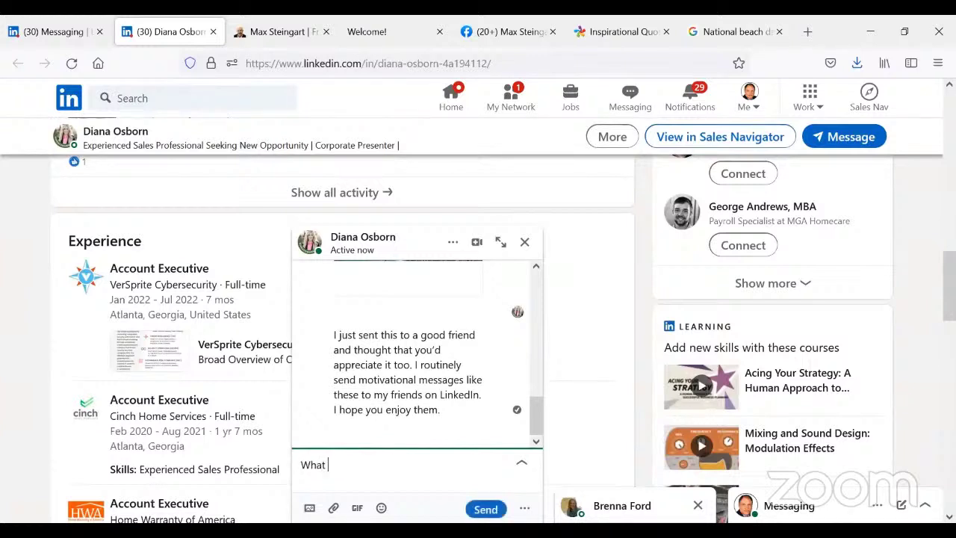
type("prom pted")
key("BackSpace")
key("BackSpace")
key("BackSpace")
key("BackSpace")
key("BackSpace")
type("pted you t")
type("o leave")
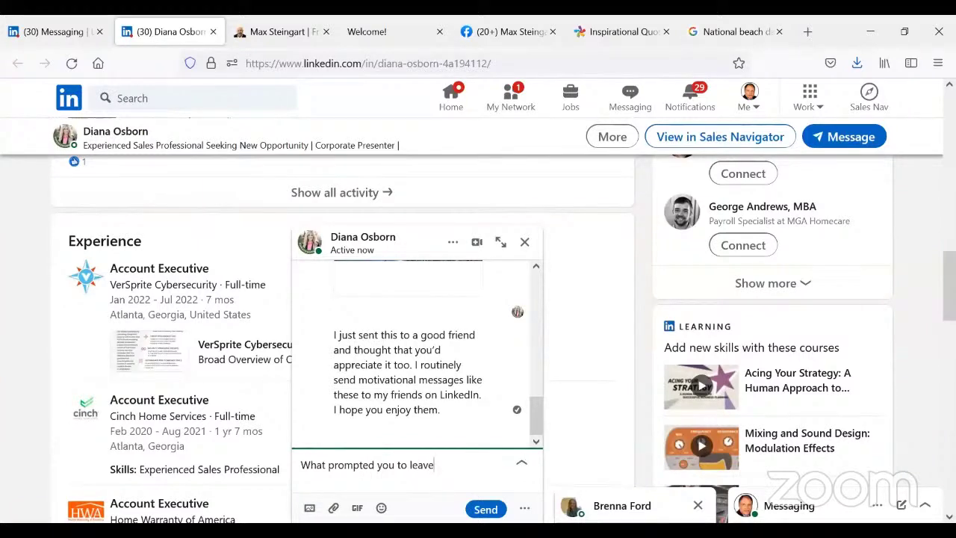
type(" your last job after")
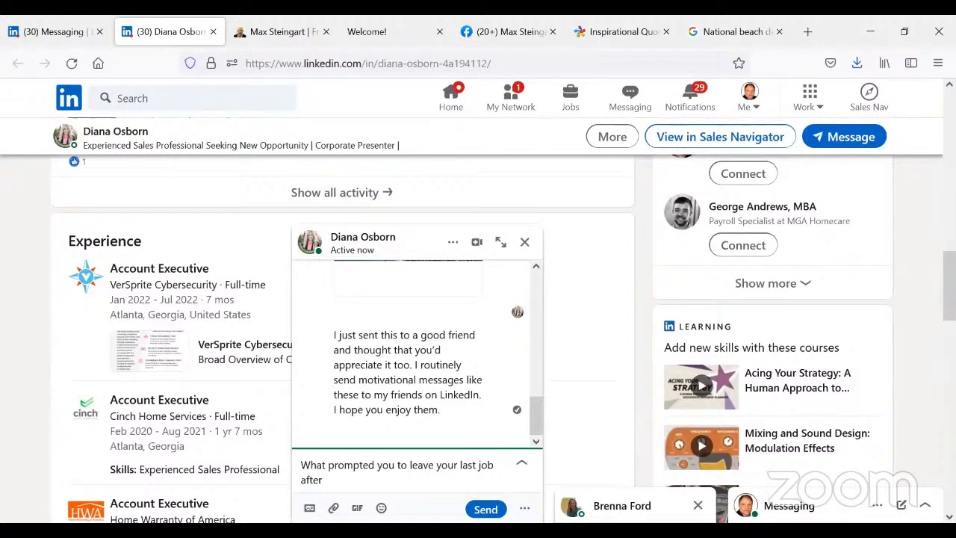
type(" working there f")
key("BackSpace")
type("7 months?")
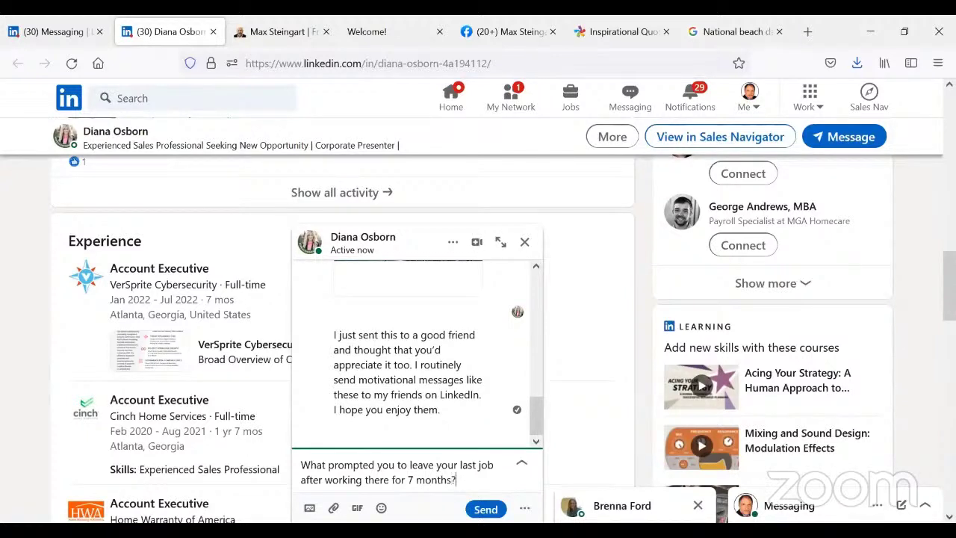
left_click(485, 508)
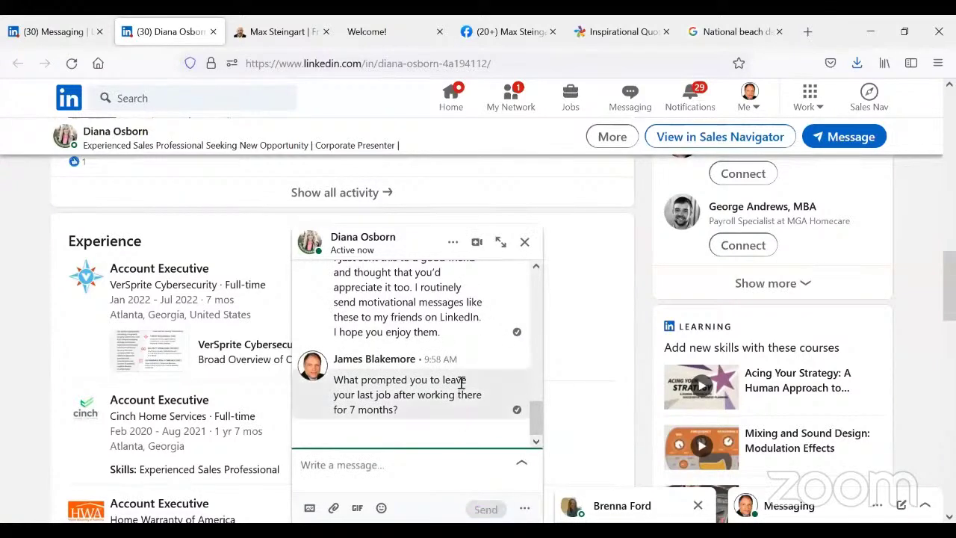
mouse_move(461, 382)
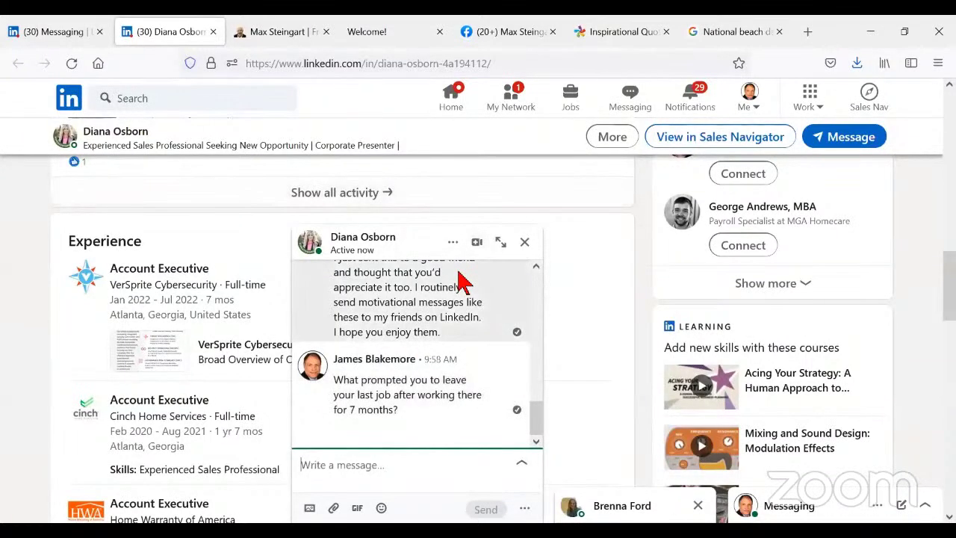
- Return to the Messaging tab and open the conversation ending 'Living on built-up resources.'
left_click(57, 35)
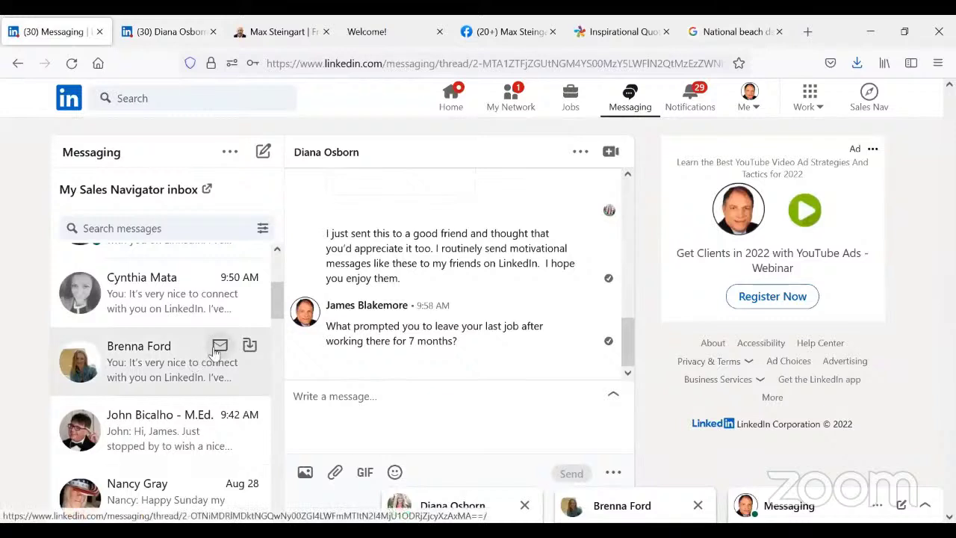
scroll(176, 369, "down", 3)
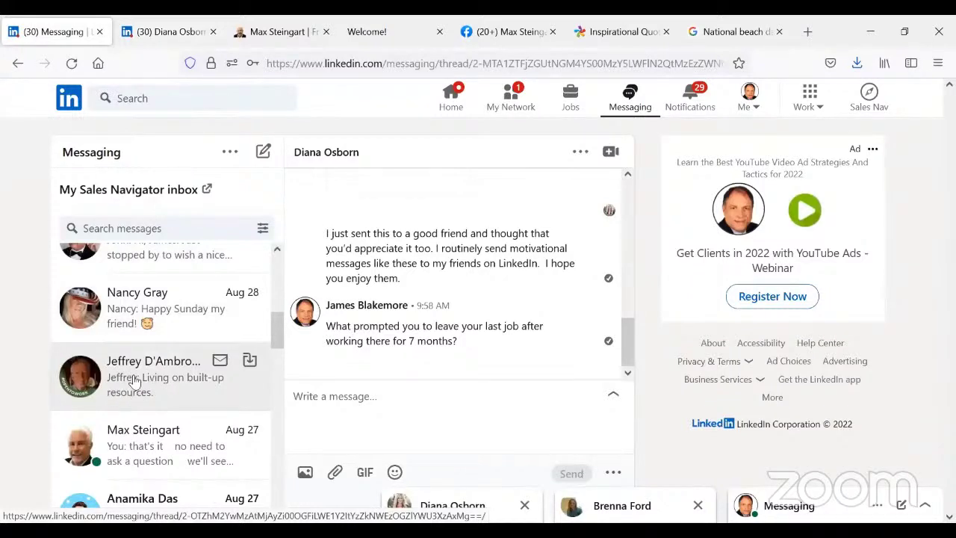
left_click(135, 380)
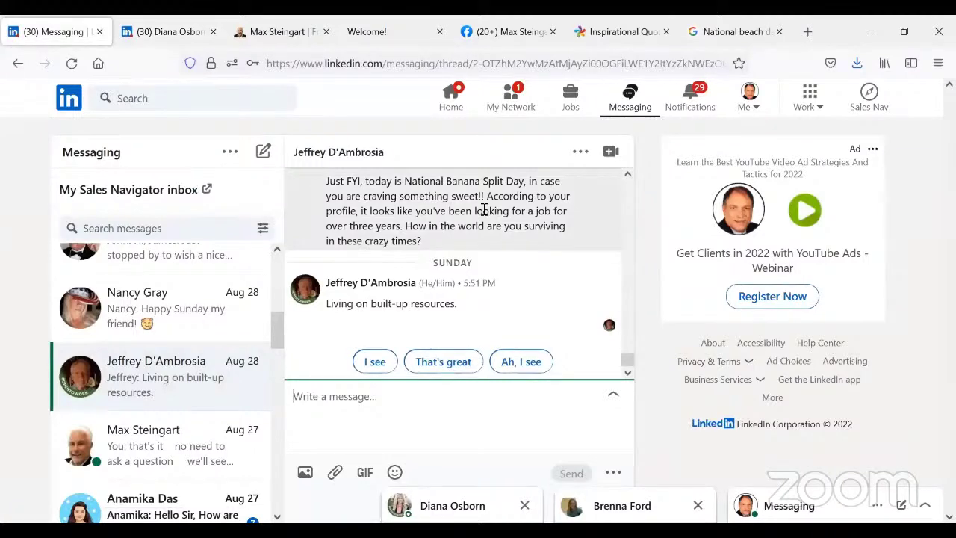
- Scroll up the thread to the first message, dated Jun 28, 2021
scroll(502, 303, "up", 1)
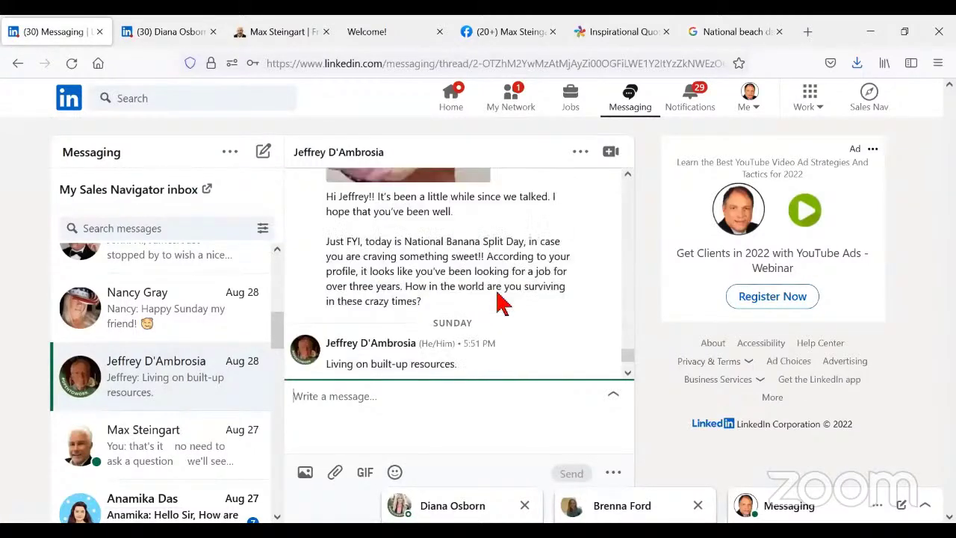
scroll(502, 303, "up", 5)
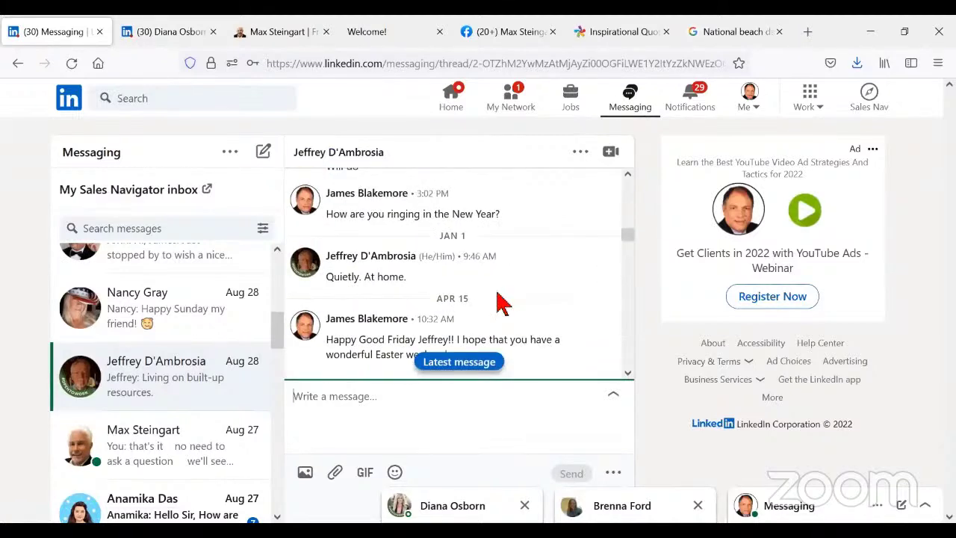
scroll(502, 302, "up", 3)
scroll(502, 303, "up", 6)
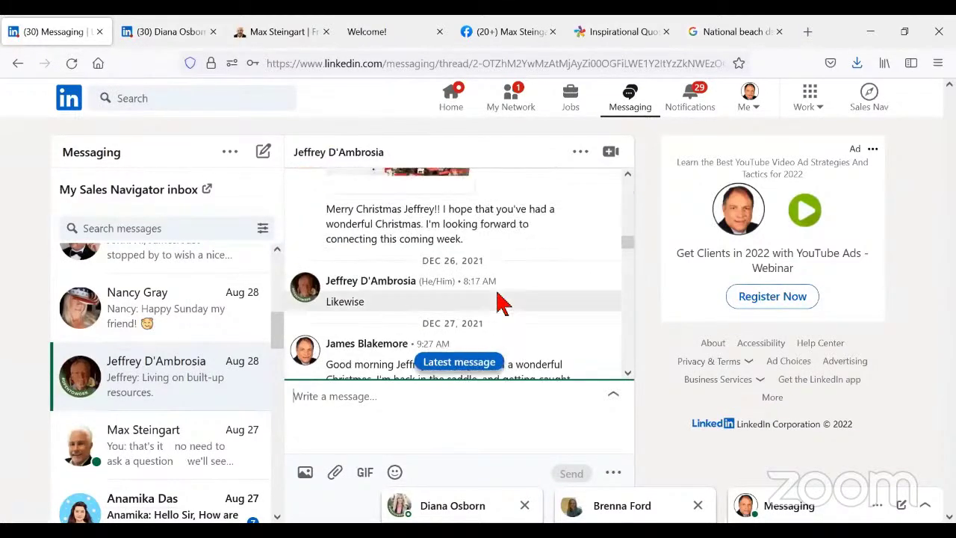
scroll(502, 302, "up", 6)
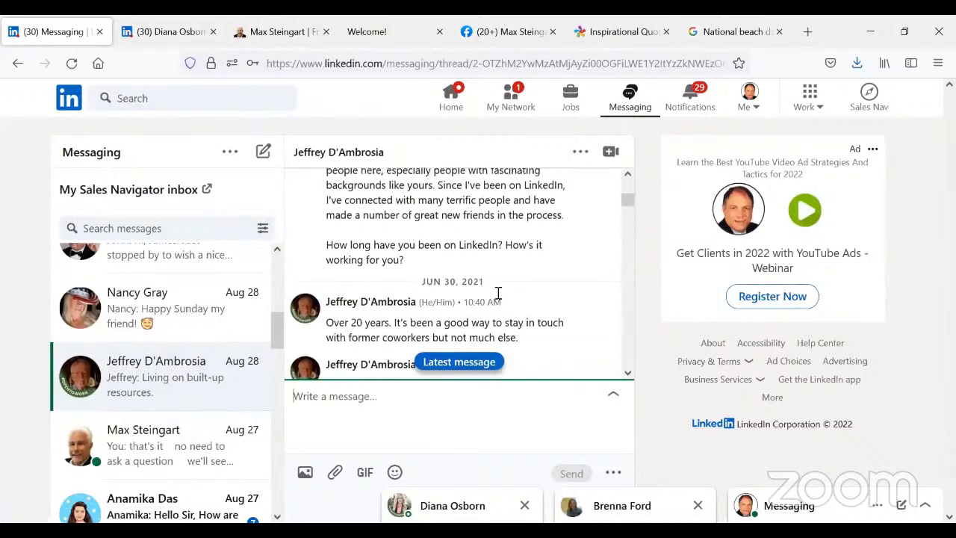
scroll(498, 292, "up", 3)
scroll(498, 293, "up", 2)
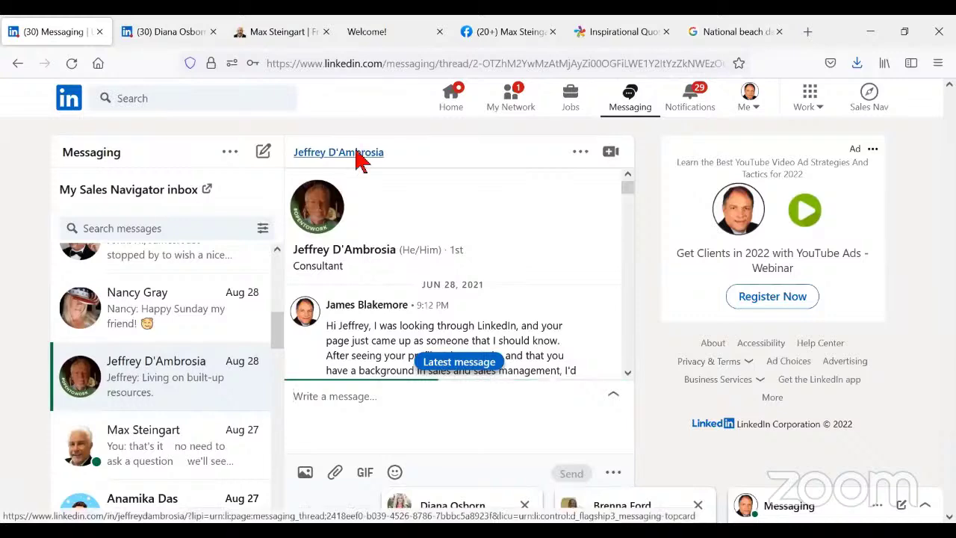
- Open the contact's profile in a new tab and close the other chat popup covering it
right_click(357, 155)
left_click(378, 165)
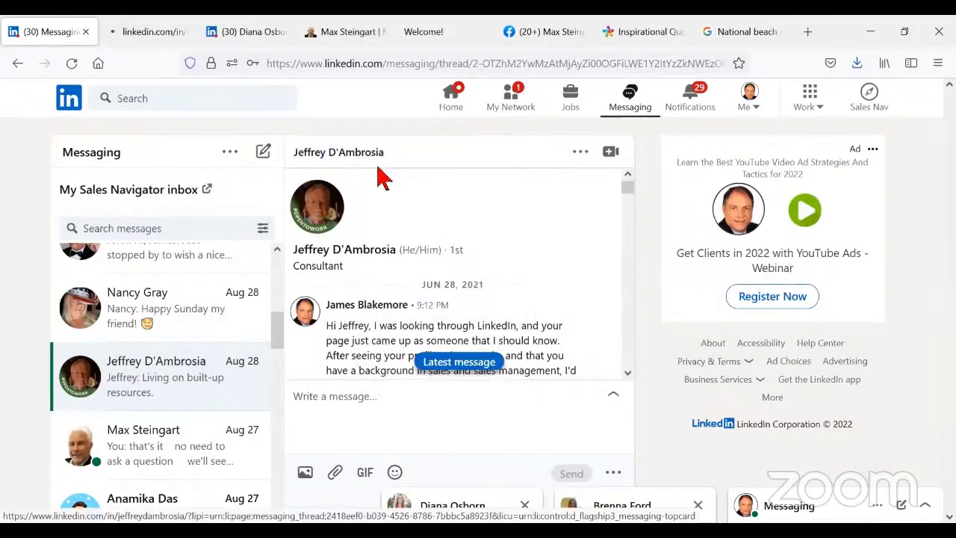
left_click(142, 33)
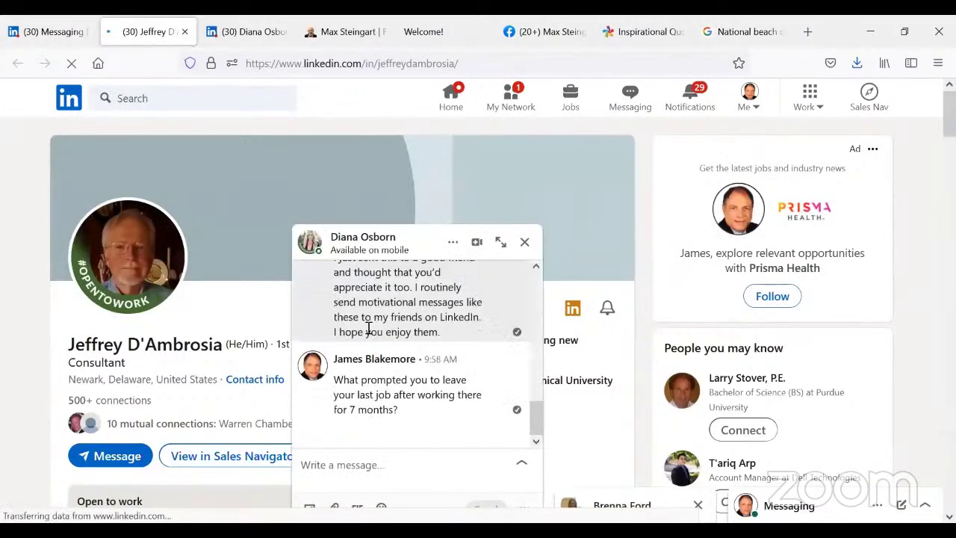
left_click(532, 245)
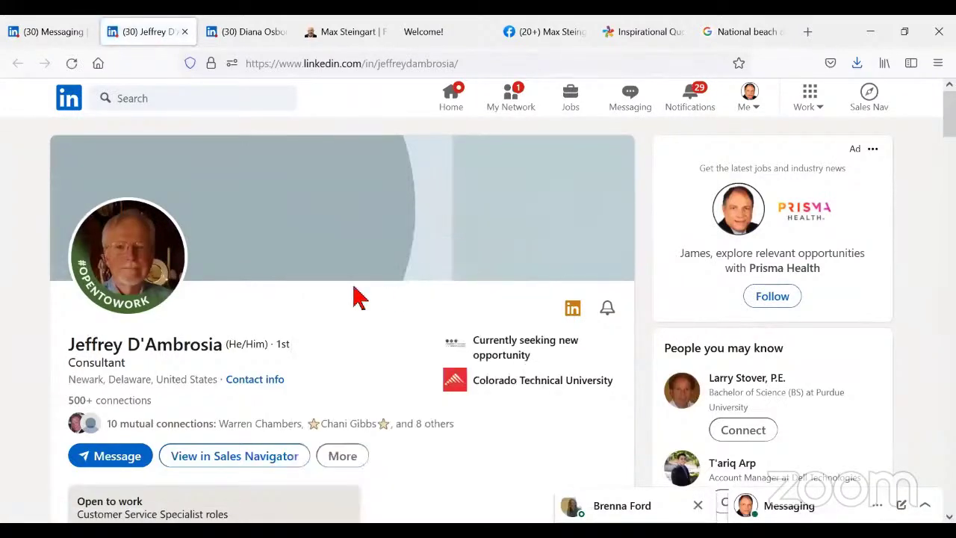
- Review his #OpenToWork profile seeking Customer Service Specialist roles and listing current sales positions
scroll(352, 294, "down", 3)
scroll(357, 297, "down", 3)
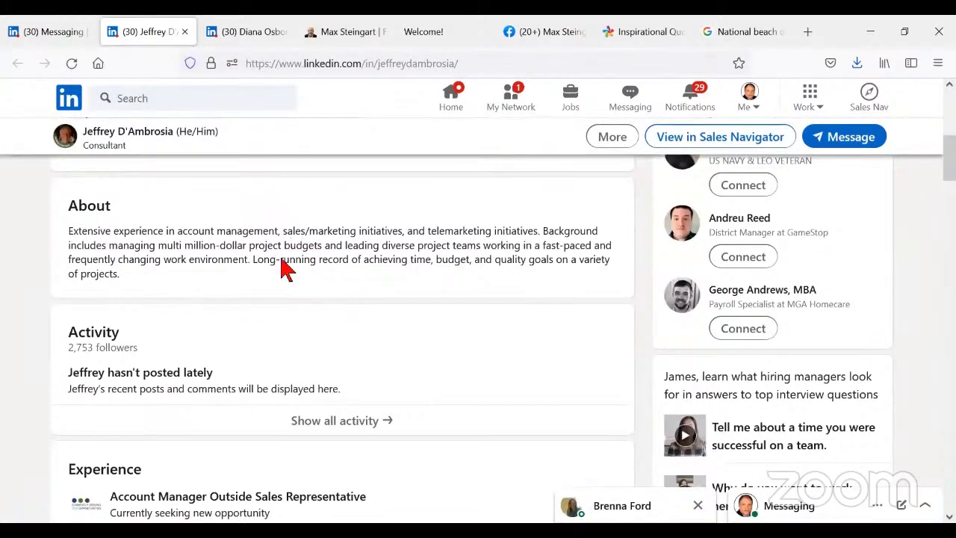
scroll(275, 279, "down", 4)
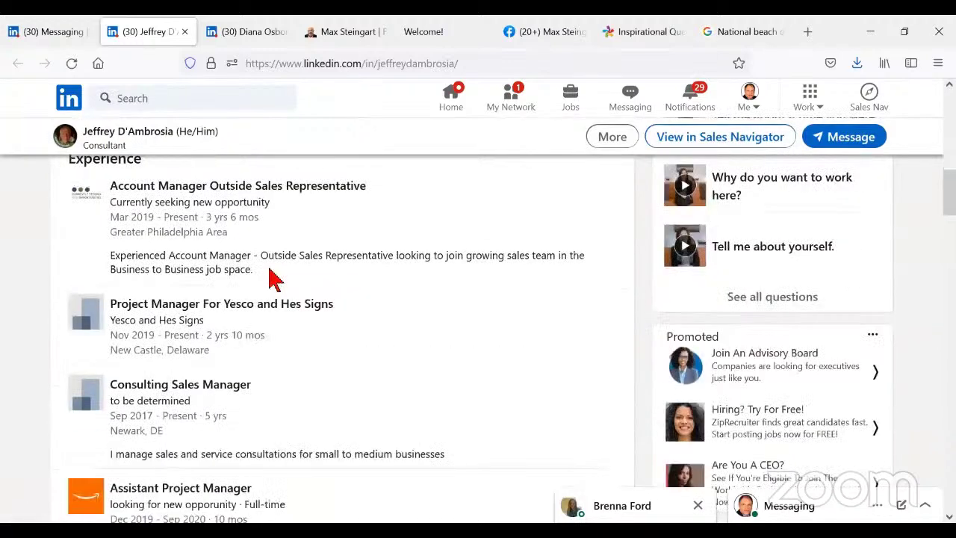
scroll(270, 276, "up", 2)
scroll(267, 271, "down", 1)
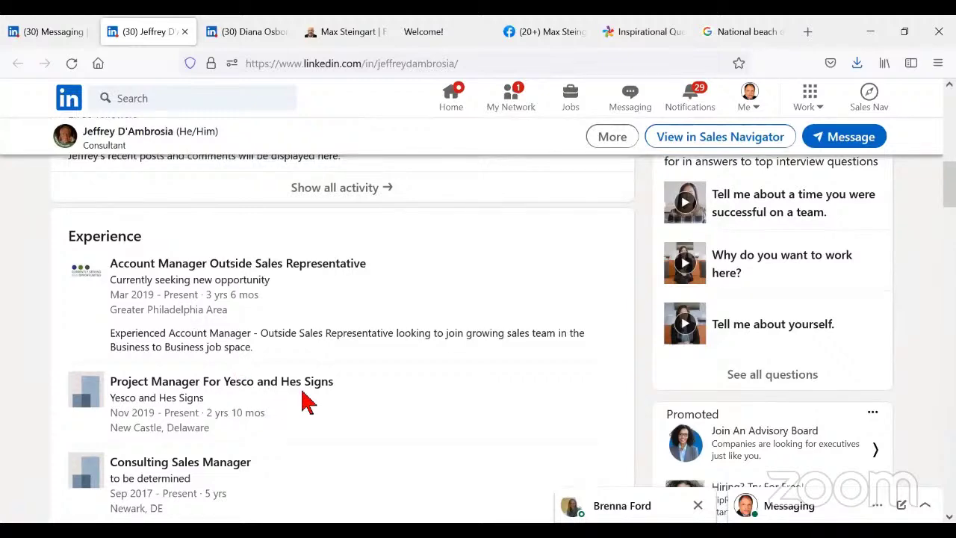
scroll(307, 403, "down", 2)
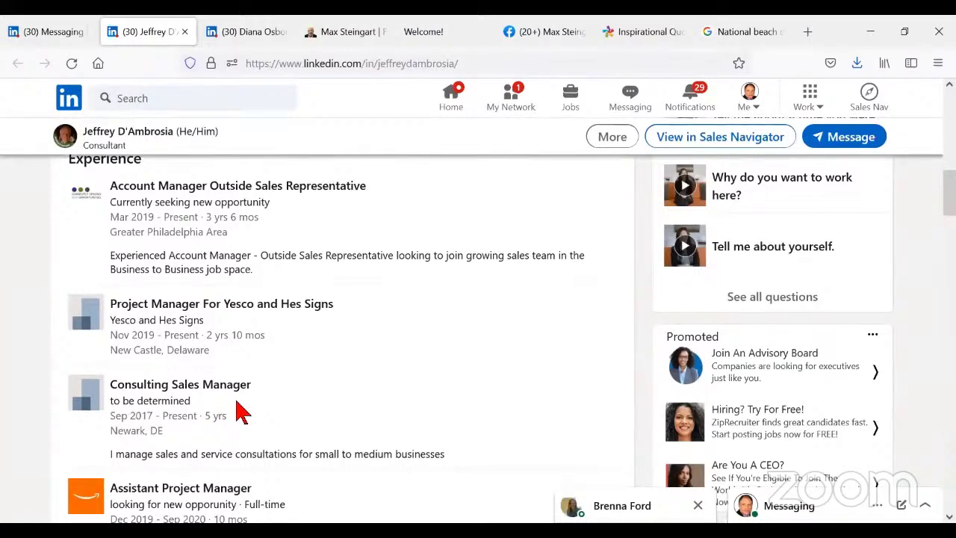
scroll(241, 411, "down", 2)
scroll(238, 407, "up", 20)
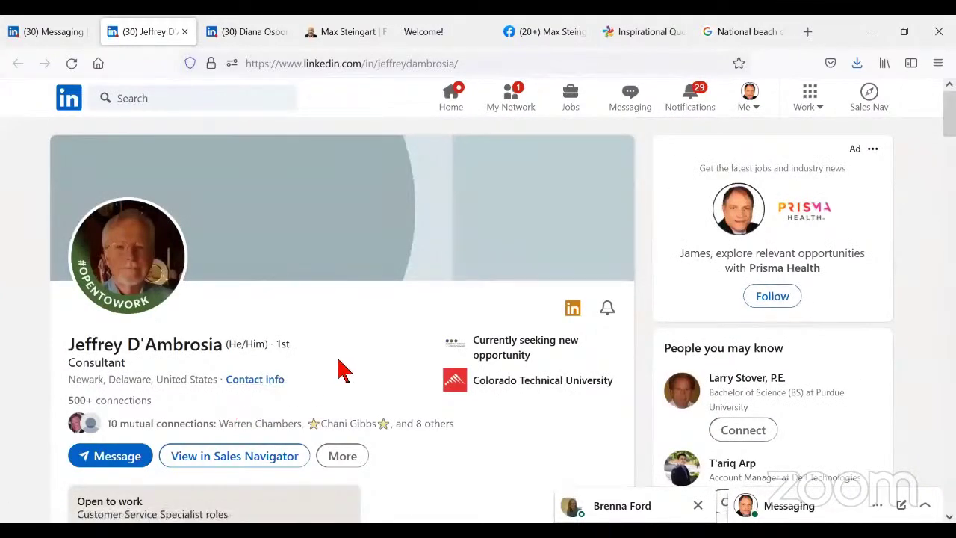
scroll(341, 380, "down", 6)
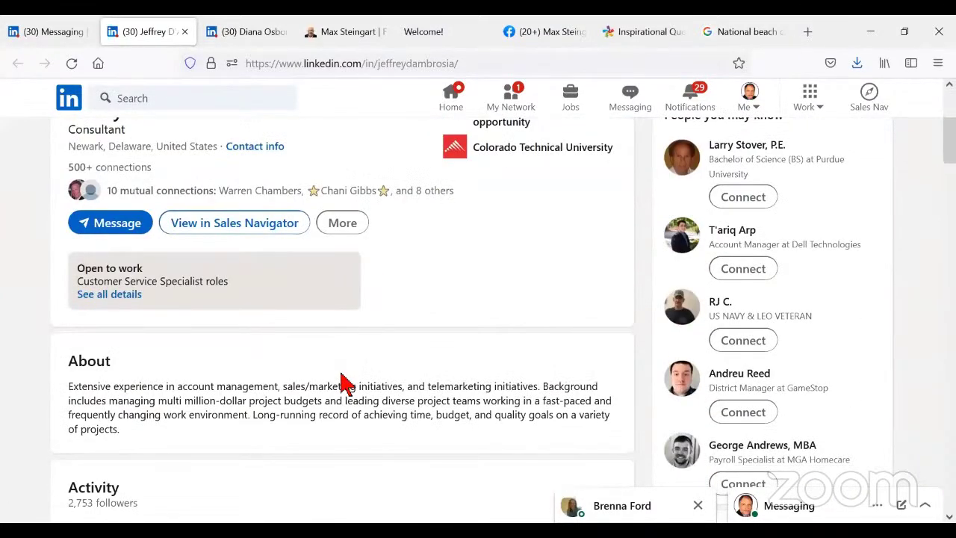
scroll(341, 384, "up", 4)
scroll(237, 405, "down", 2)
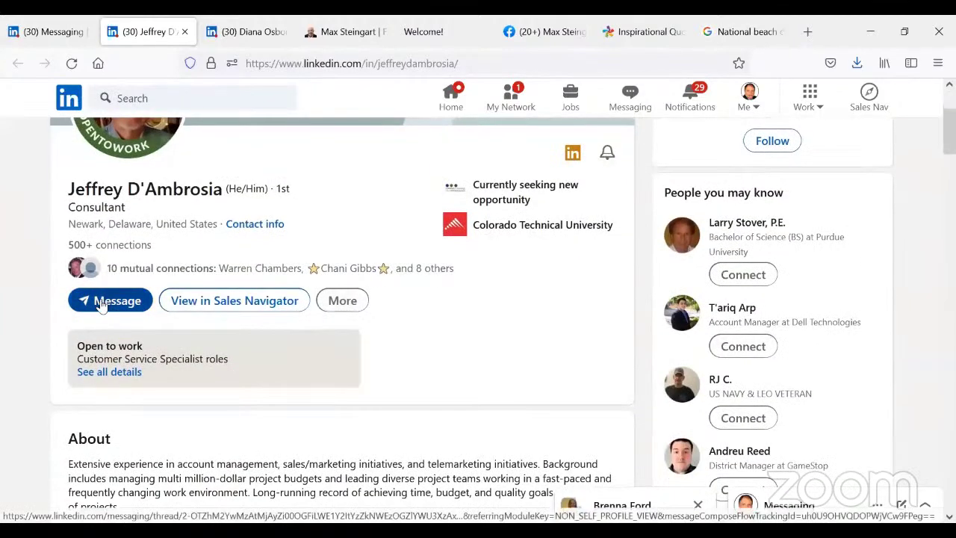
- Start a chat with the consultant from his profile and enlarge the chat window
left_click(105, 302)
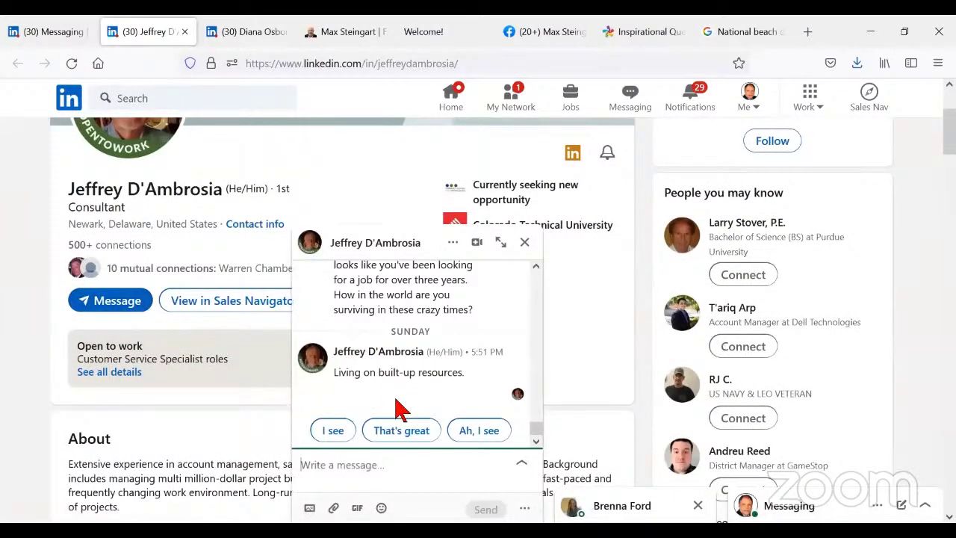
scroll(448, 385, "up", 10)
scroll(457, 377, "up", 10)
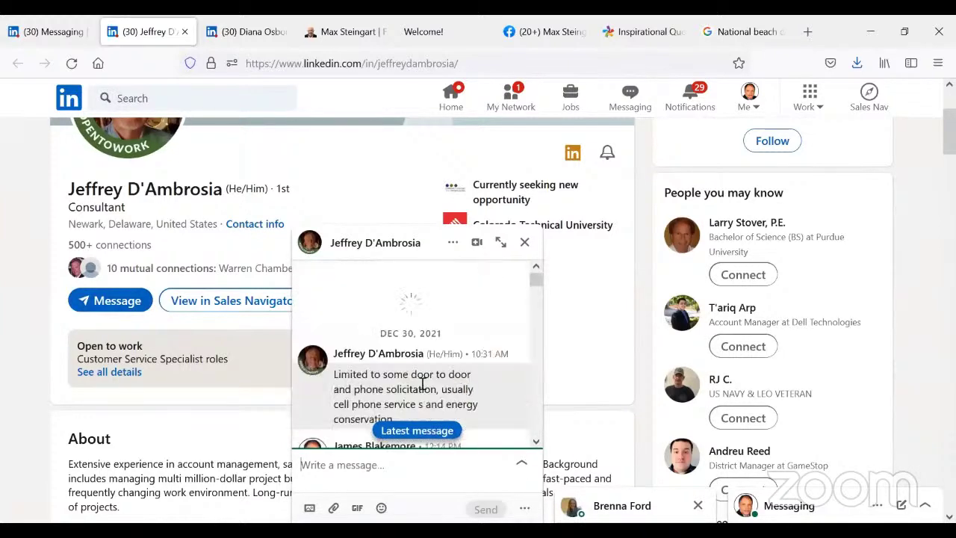
left_click(499, 244)
- Read back through the message history, then minimize the chat to the bottom bar
scroll(470, 258, "up", 10)
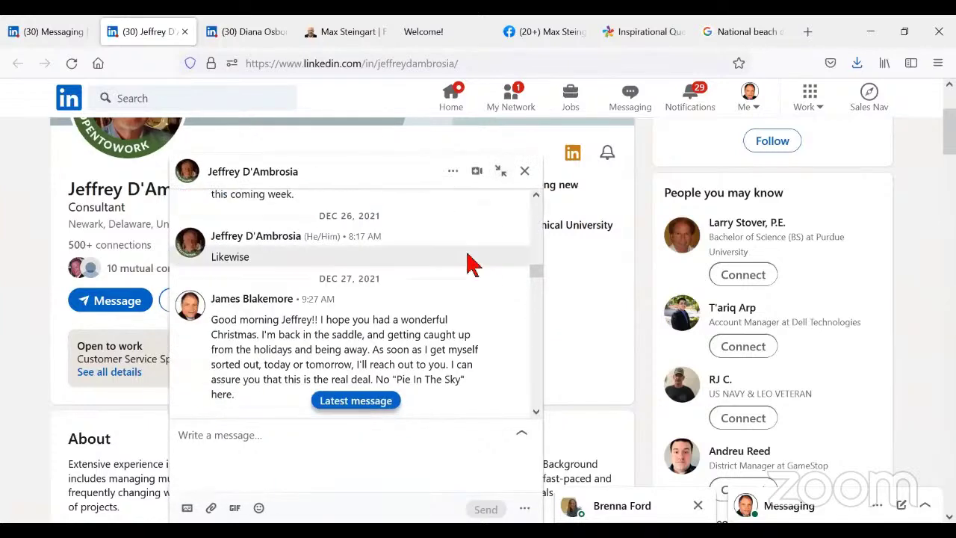
scroll(470, 263, "up", 10)
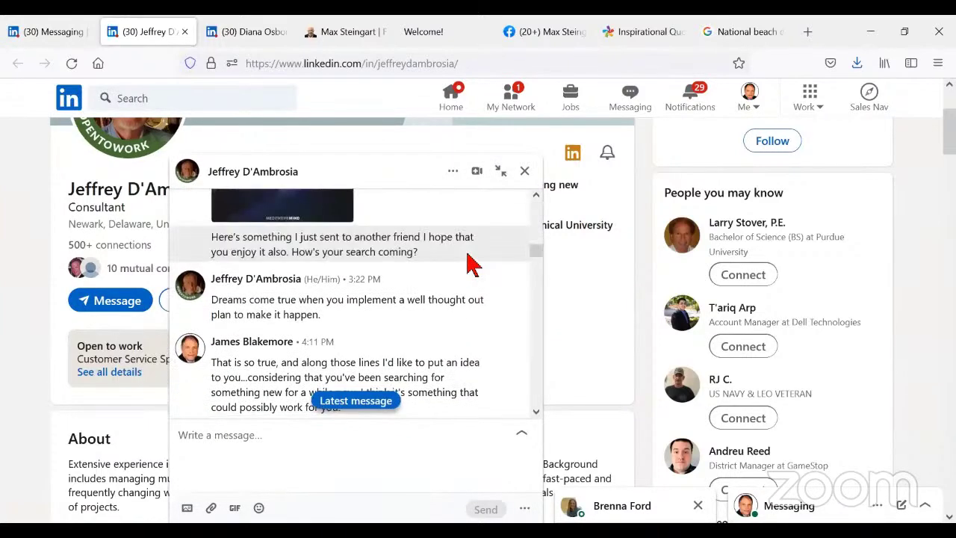
scroll(472, 264, "up", 5)
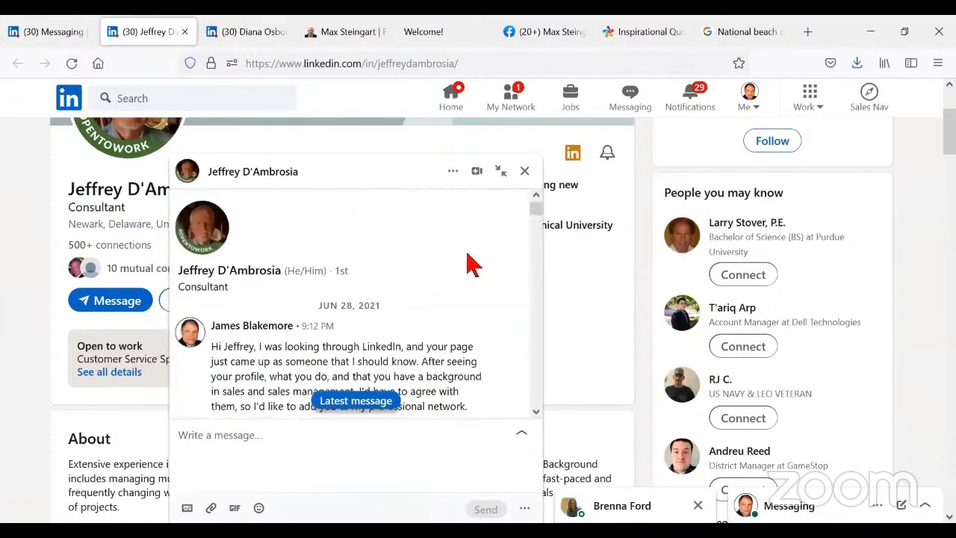
scroll(473, 264, "down", 3)
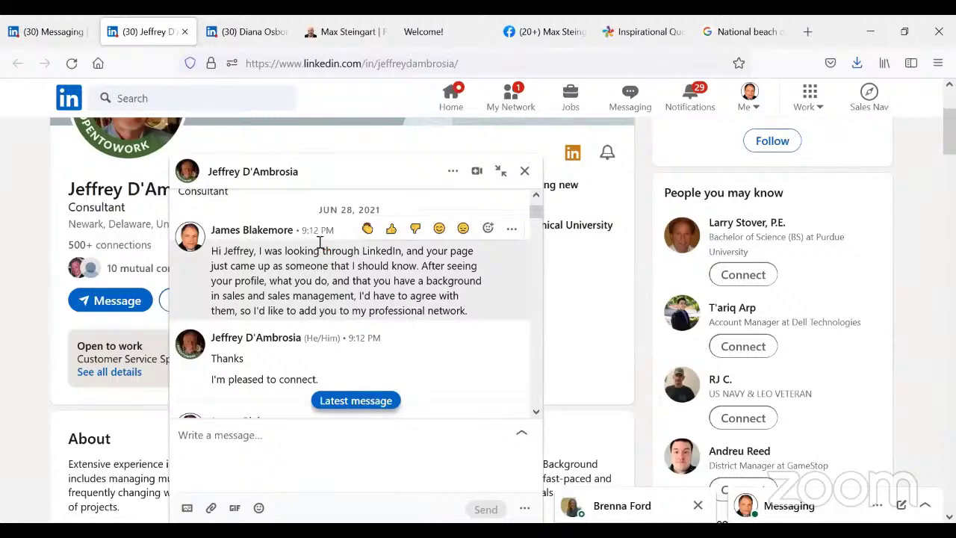
scroll(370, 317, "down", 5)
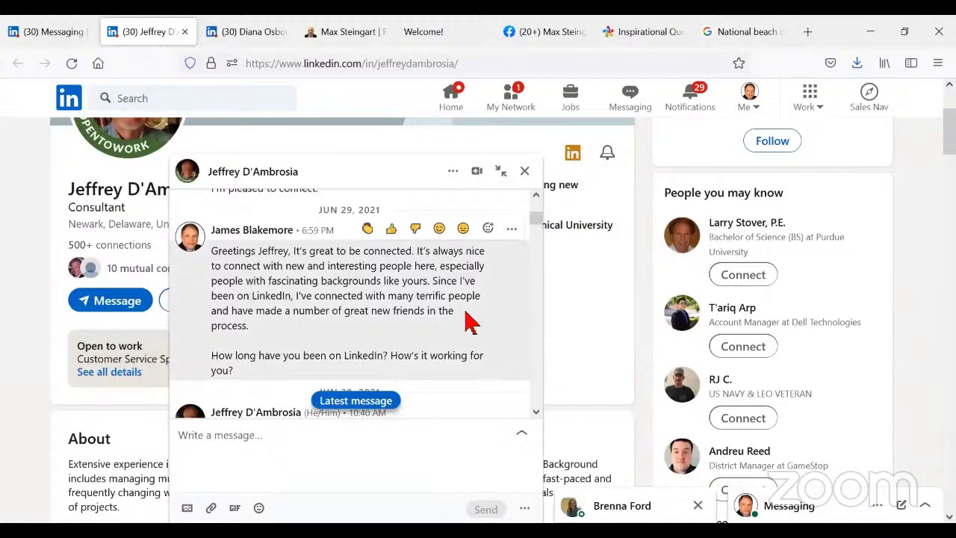
scroll(482, 314, "down", 3)
scroll(482, 313, "up", 6)
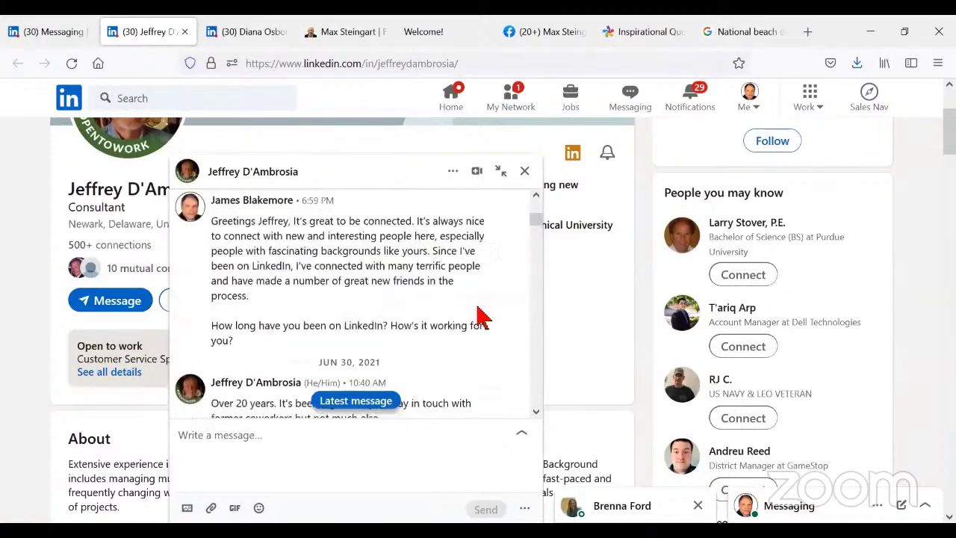
scroll(416, 336, "down", 6)
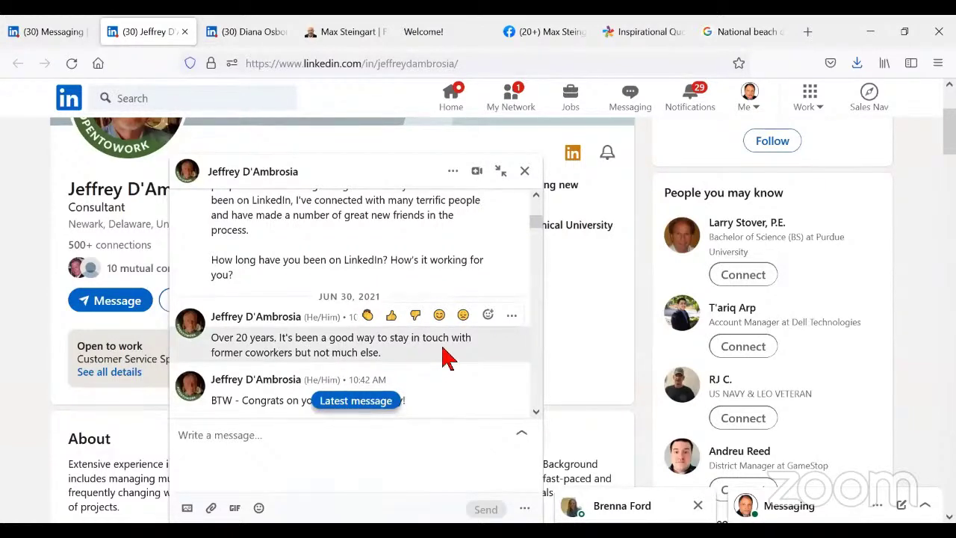
scroll(440, 363, "down", 3)
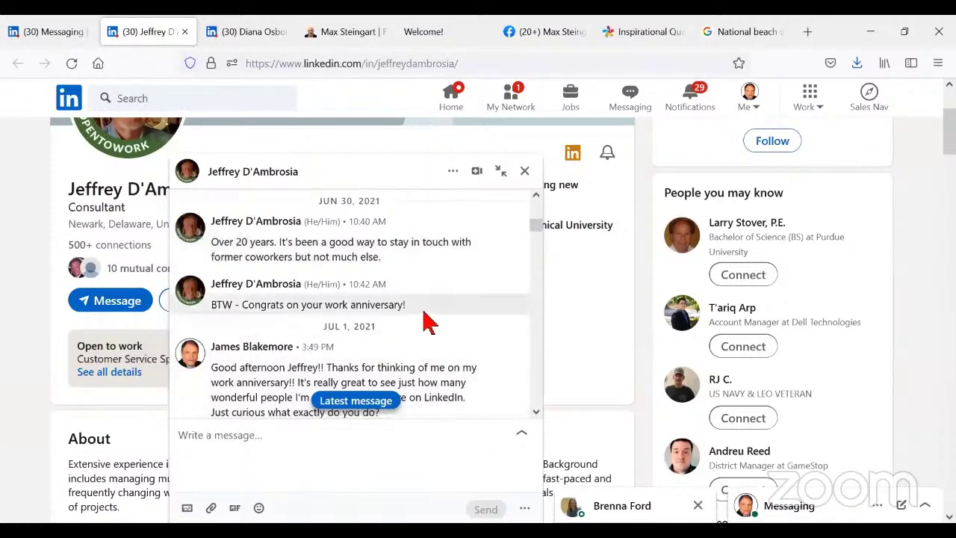
mouse_move(420, 321)
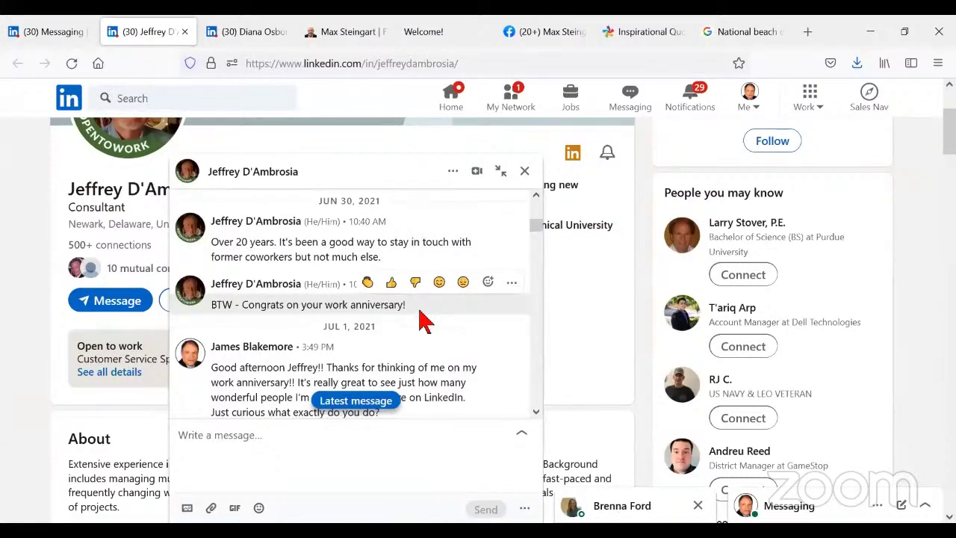
scroll(420, 321, "down", 3)
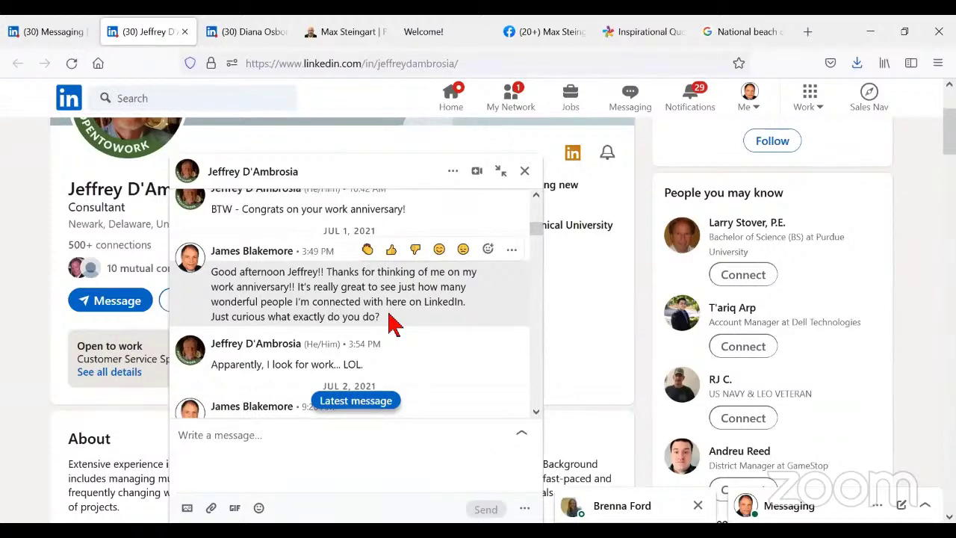
scroll(420, 331, "down", 2)
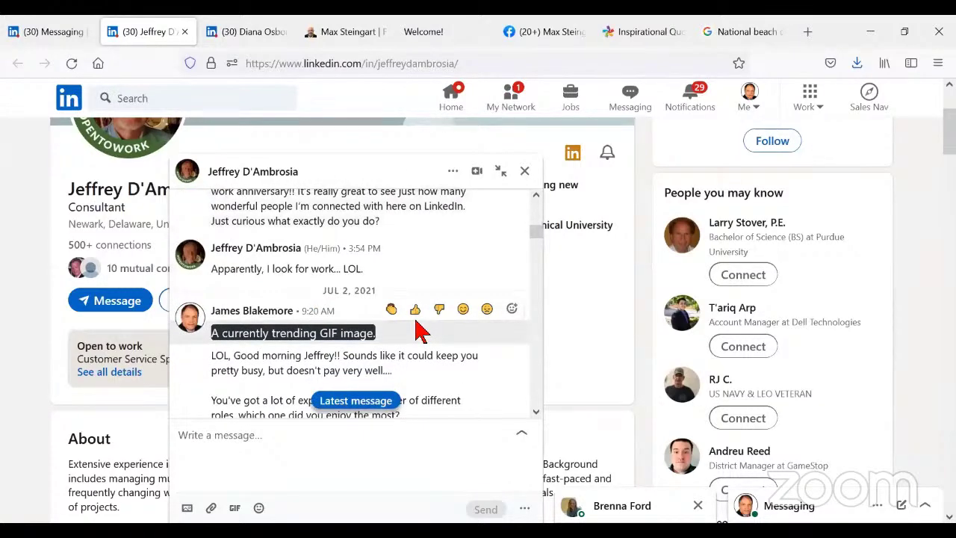
scroll(419, 331, "down", 2)
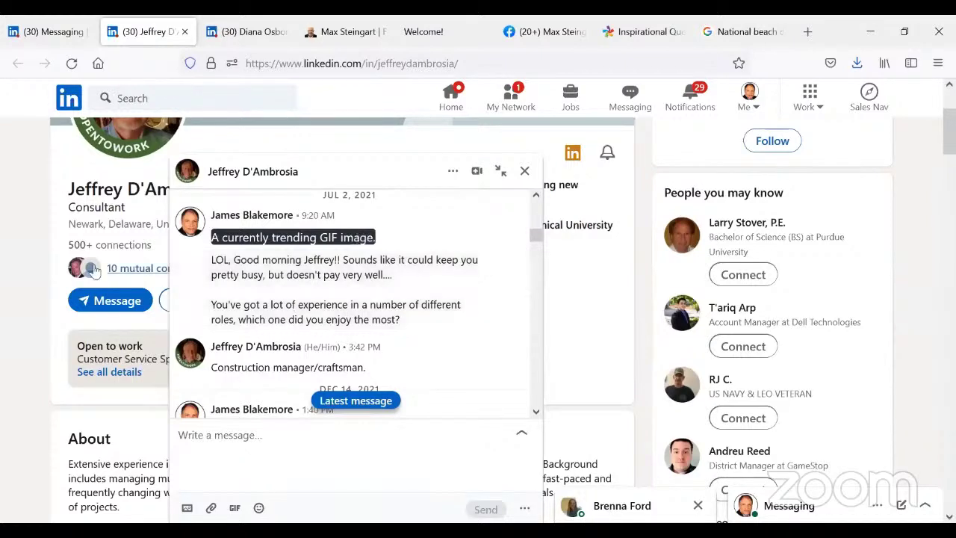
left_click(412, 164)
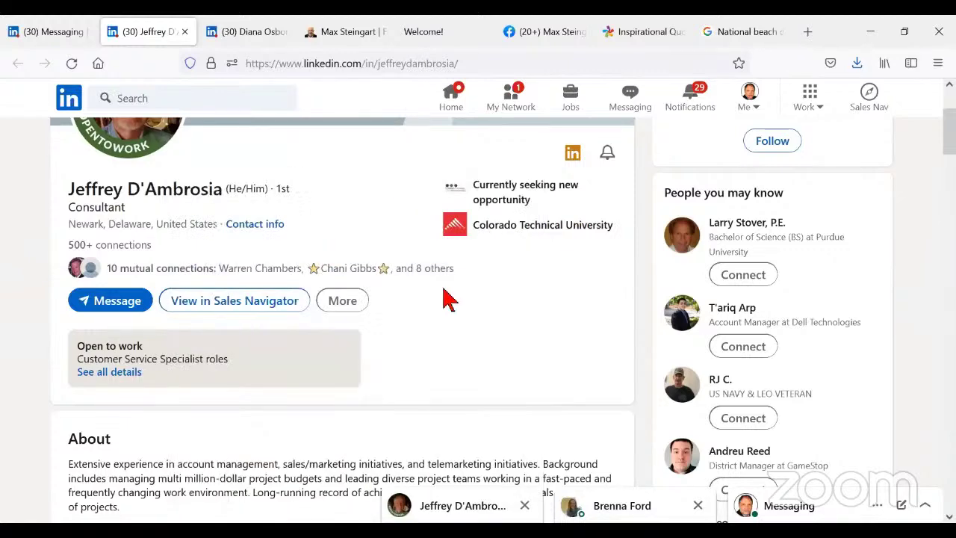
- Scroll the profile down until Experience shows the Account Manager Outside Sales Representative entry first
scroll(448, 299, "down", 8)
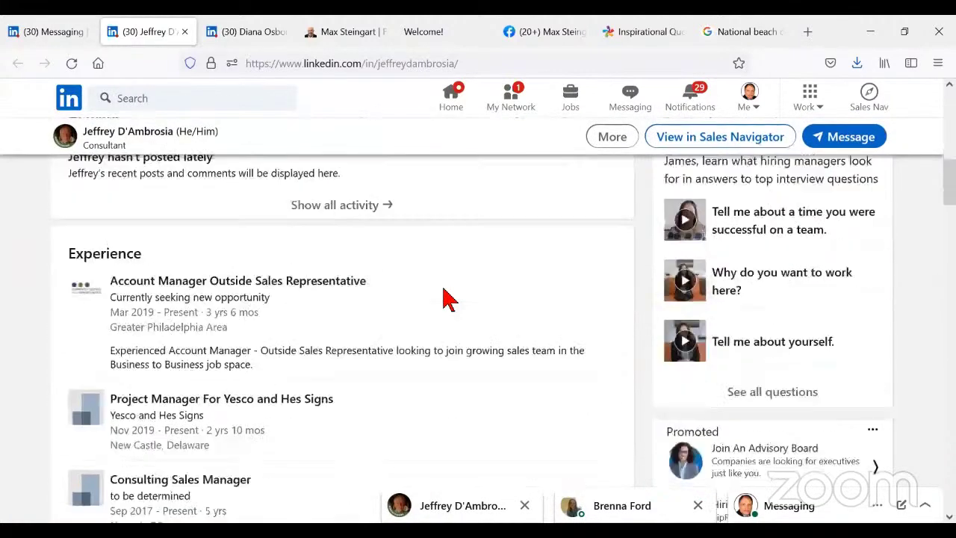
scroll(446, 299, "down", 2)
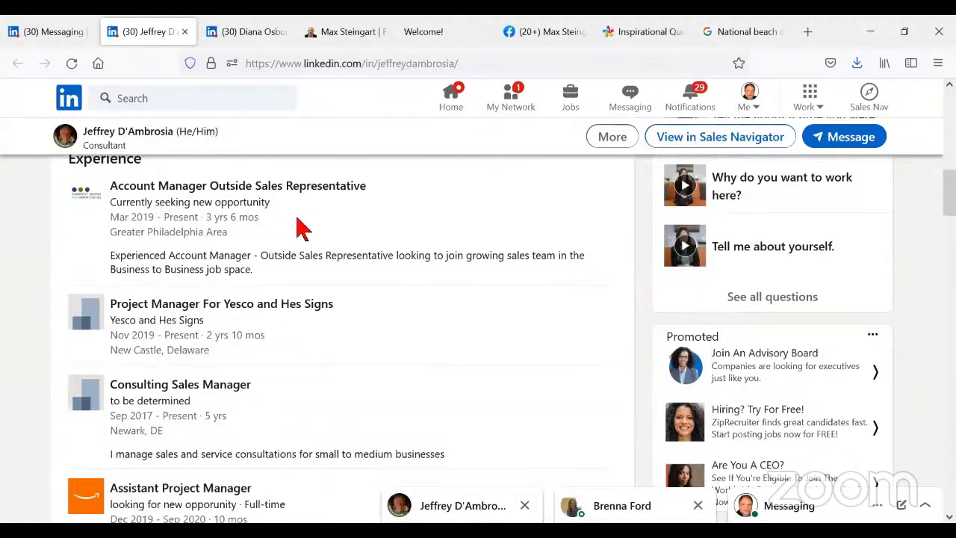
scroll(301, 227, "up", 3)
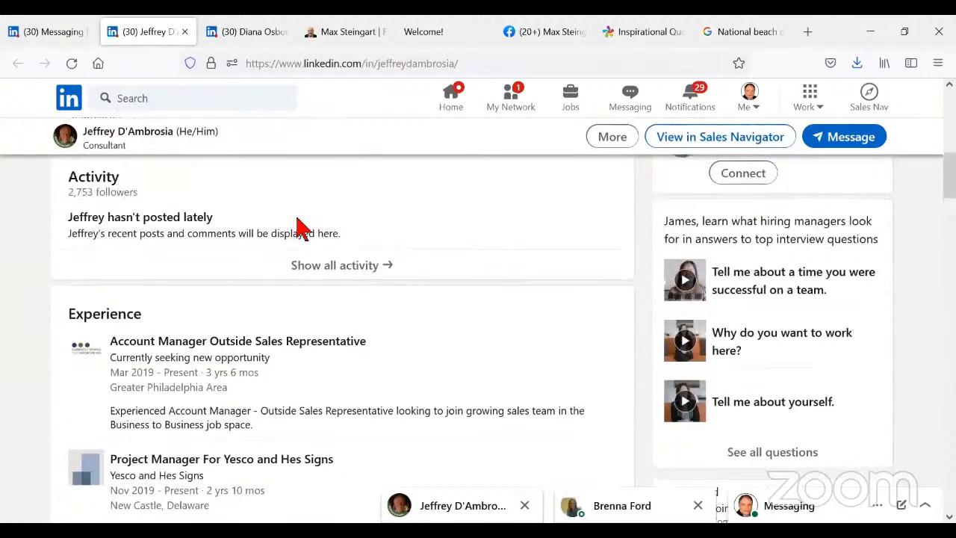
scroll(301, 228, "down", 2)
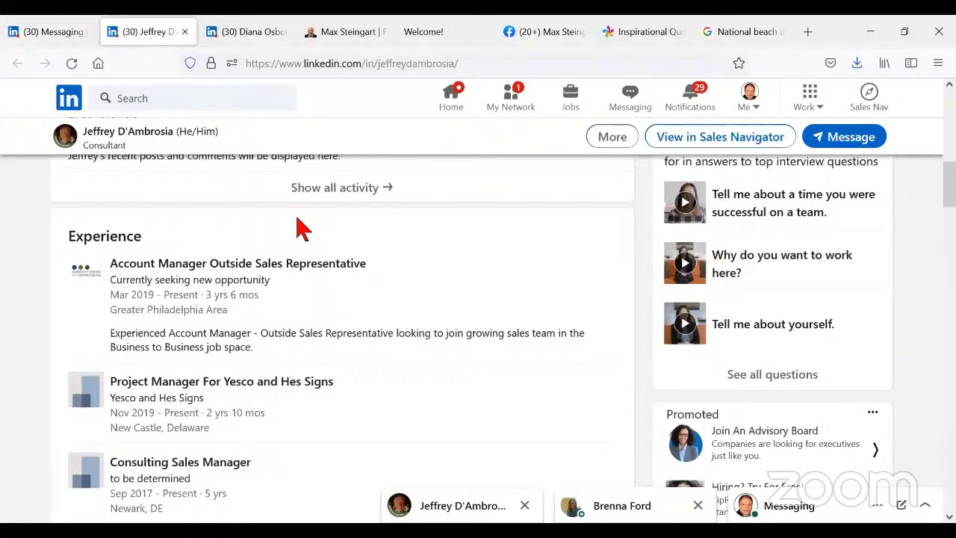
- Expand the docked chat and read the conversation down to the Dec 18, 2021 beach photo
left_click(444, 514)
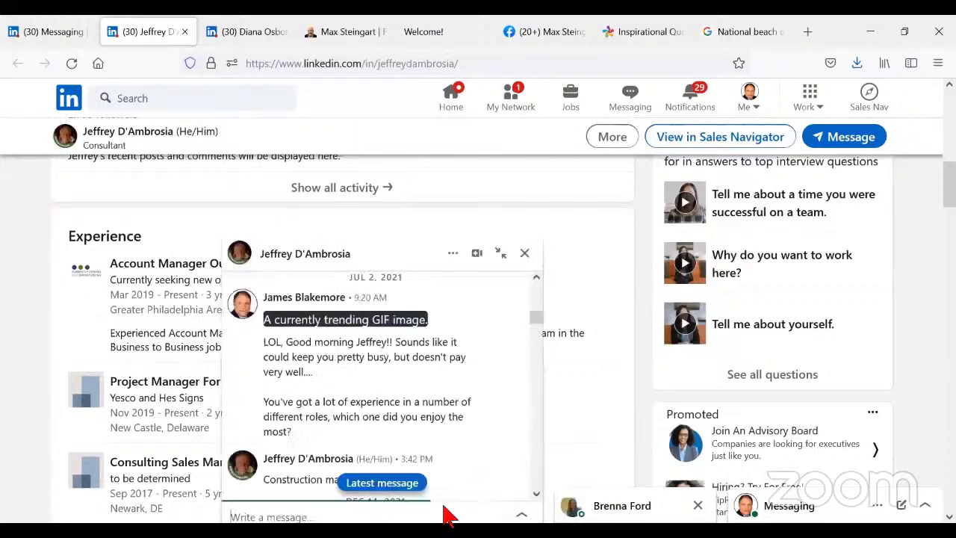
scroll(442, 335, "down", 3)
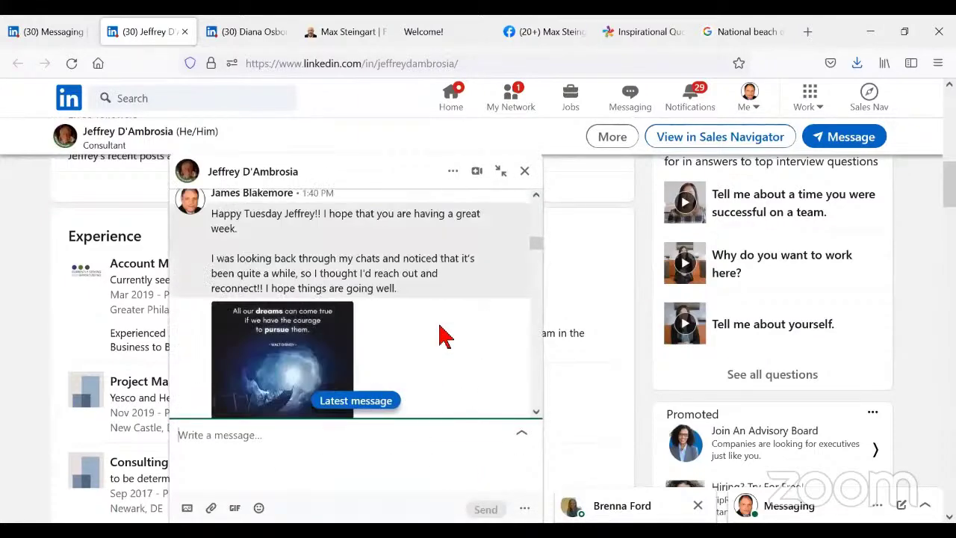
scroll(442, 335, "down", 3)
scroll(446, 271, "down", 2)
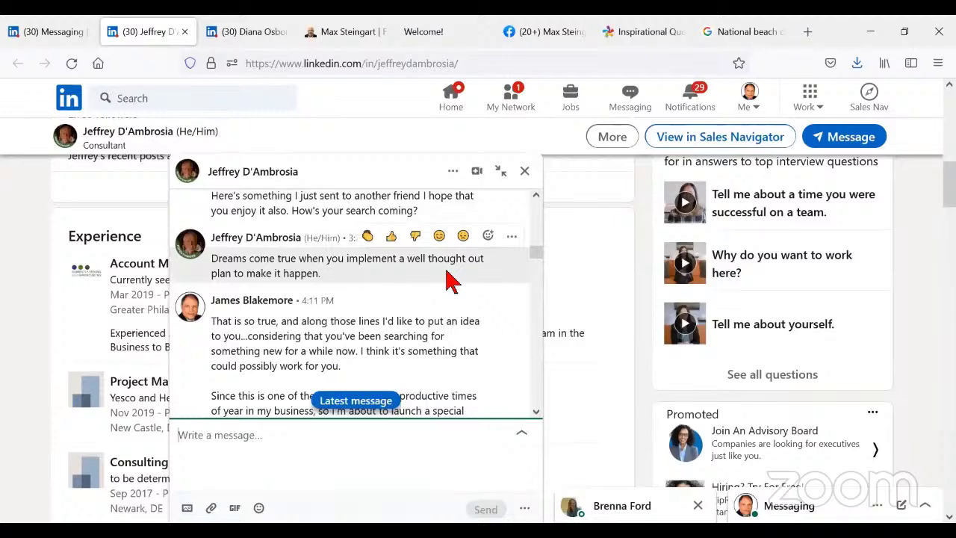
scroll(452, 281, "up", 2)
scroll(450, 277, "down", 3)
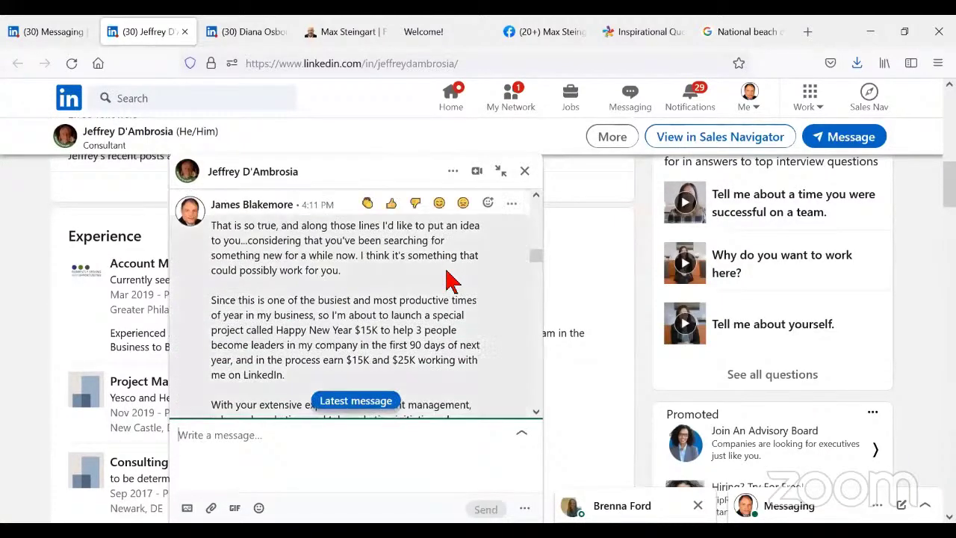
scroll(450, 278, "up", 3)
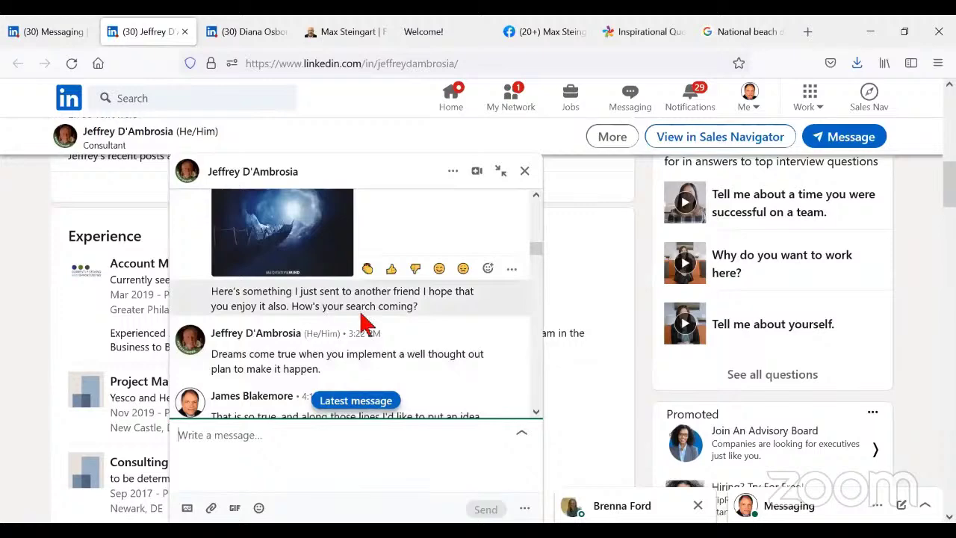
scroll(393, 336, "down", 2)
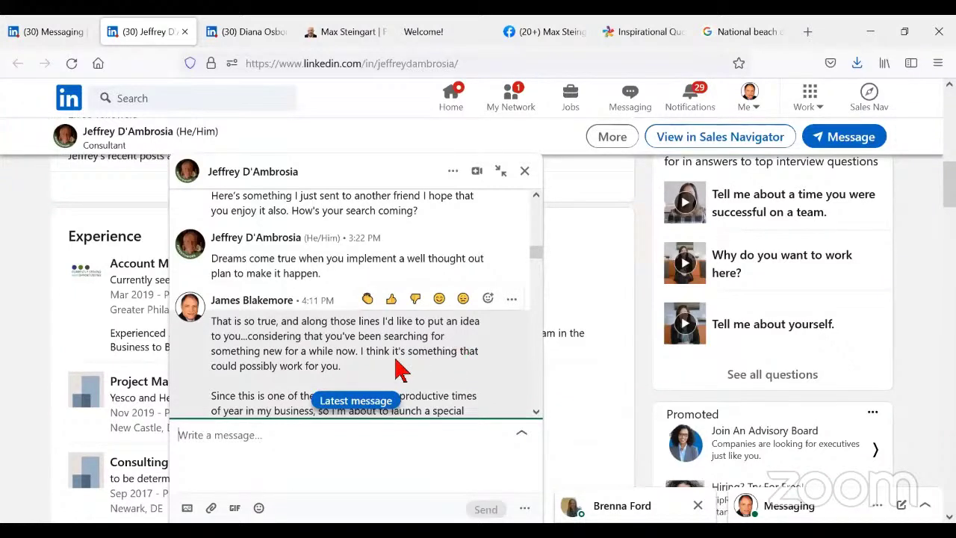
scroll(431, 343, "down", 3)
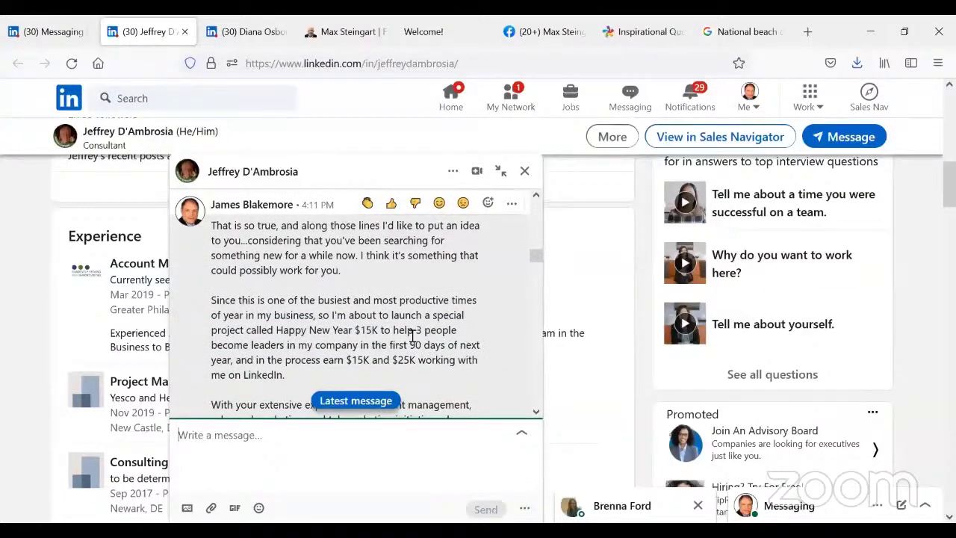
scroll(411, 337, "down", 3)
scroll(414, 342, "down", 3)
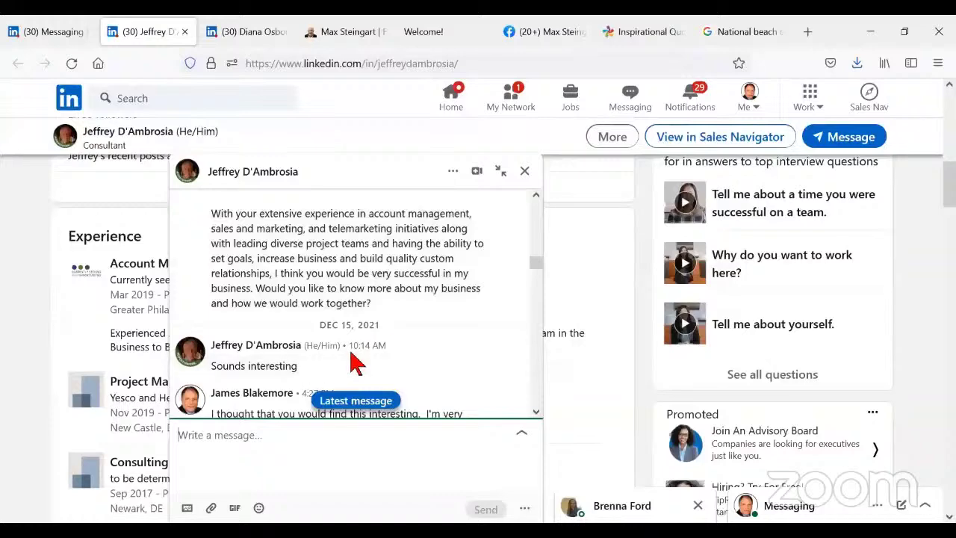
scroll(357, 364, "down", 3)
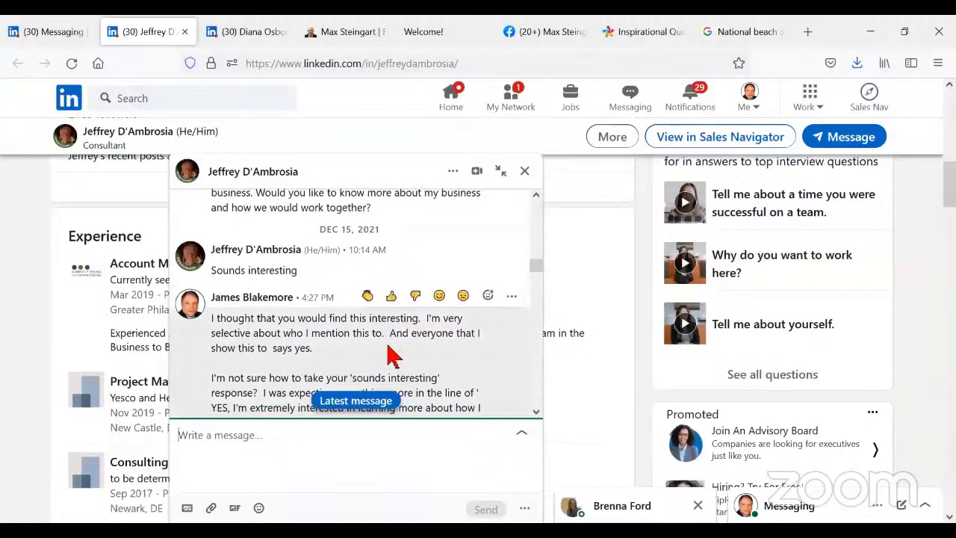
scroll(394, 357, "down", 3)
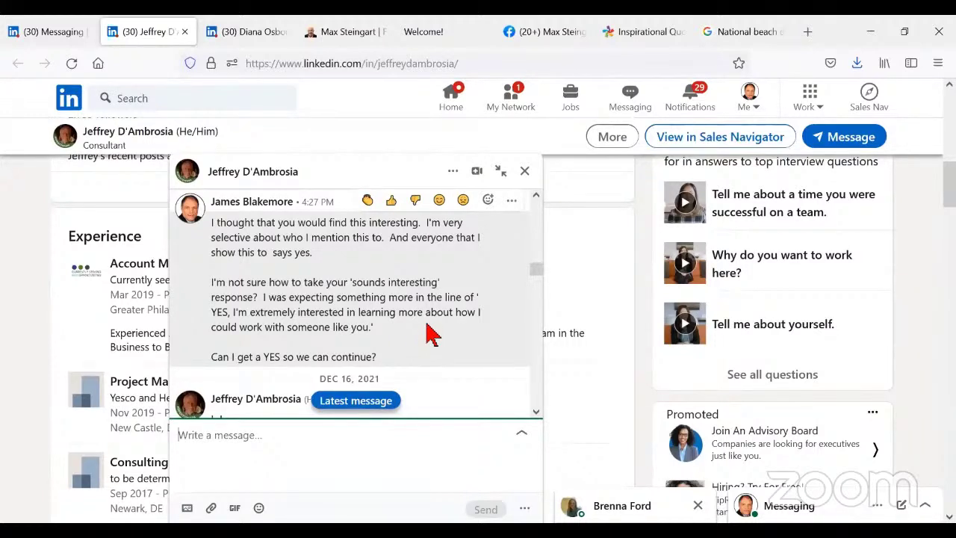
scroll(430, 336, "down", 2)
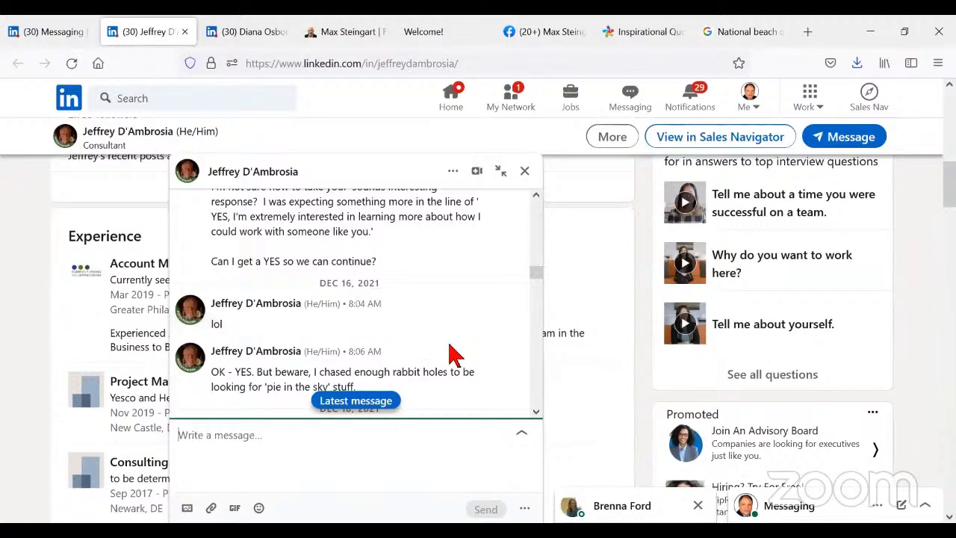
mouse_move(446, 333)
scroll(446, 335, "down", 2)
- Read past the Dec 19 and Christmas messages to the Dec 27 'No Pie In The Sky' message
scroll(449, 344, "down", 2)
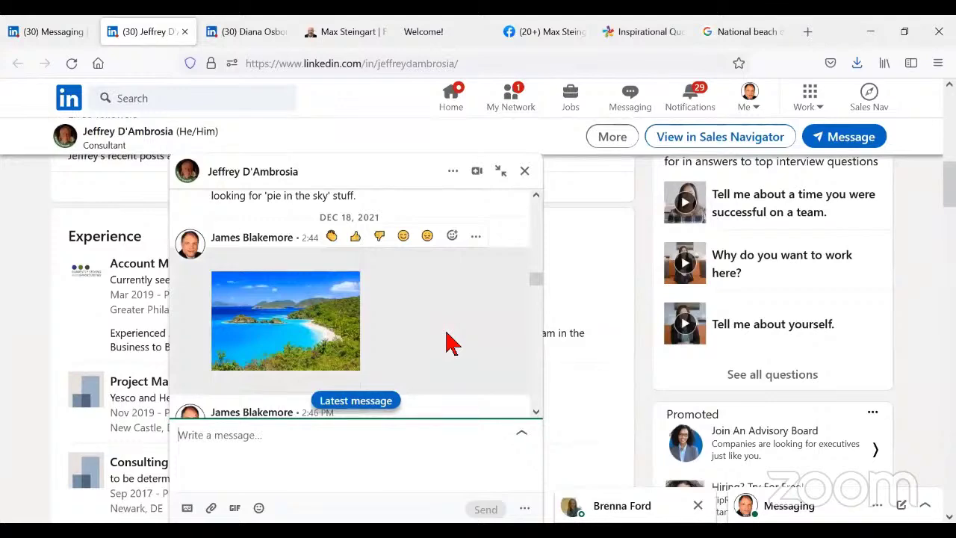
scroll(389, 318, "up", 1)
scroll(411, 336, "down", 6)
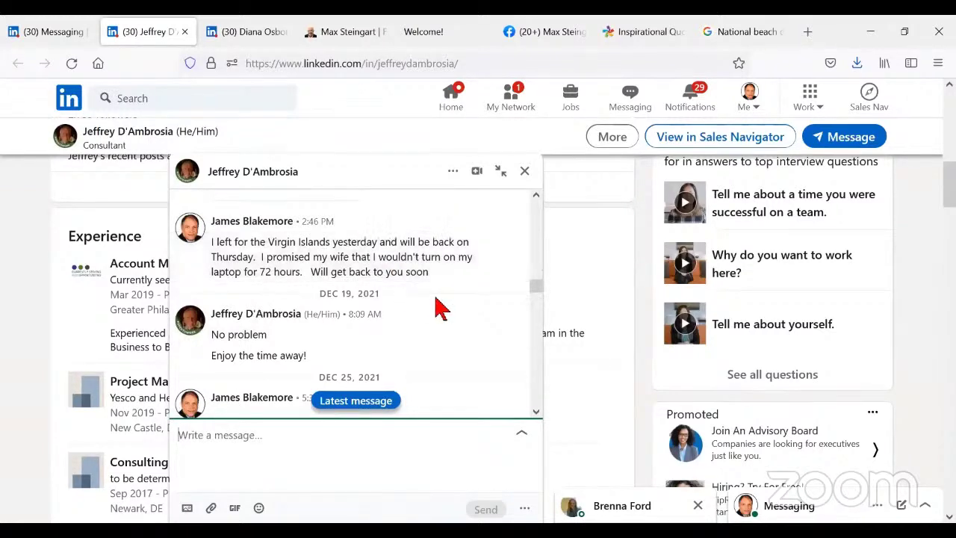
scroll(441, 307, "down", 2)
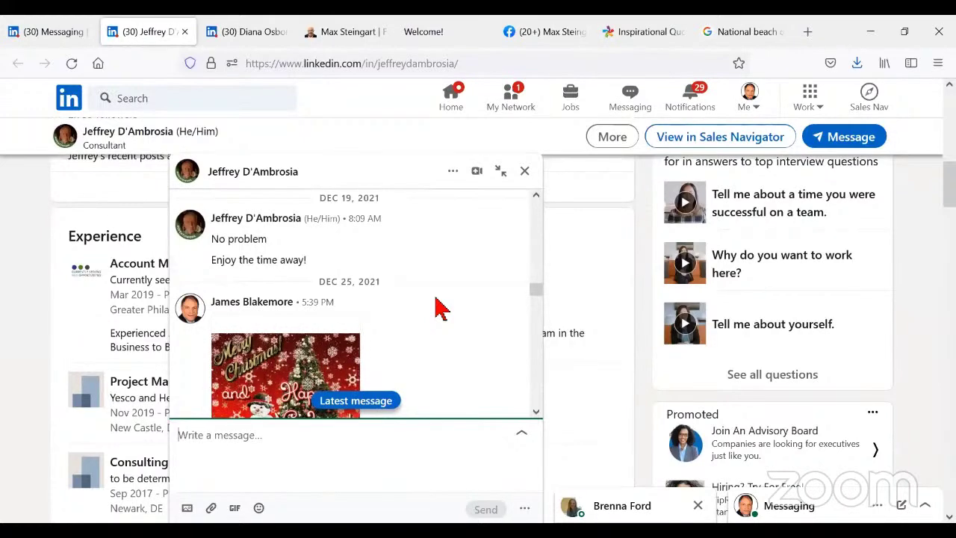
scroll(441, 308, "down", 2)
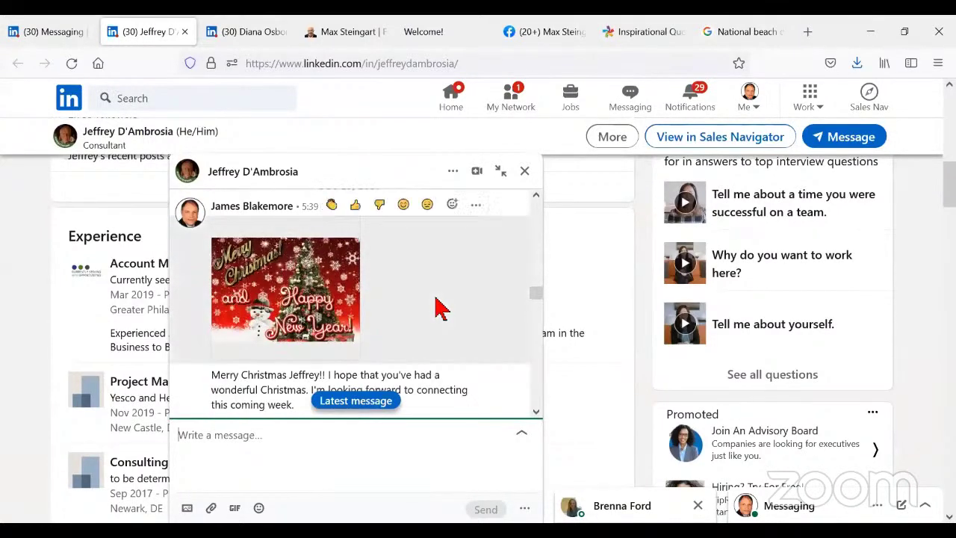
scroll(441, 308, "down", 2)
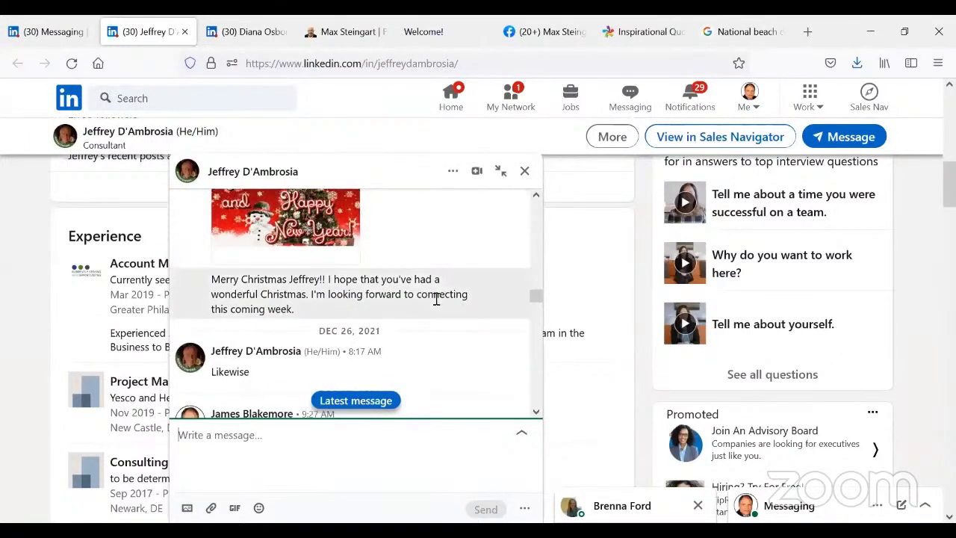
mouse_move(437, 299)
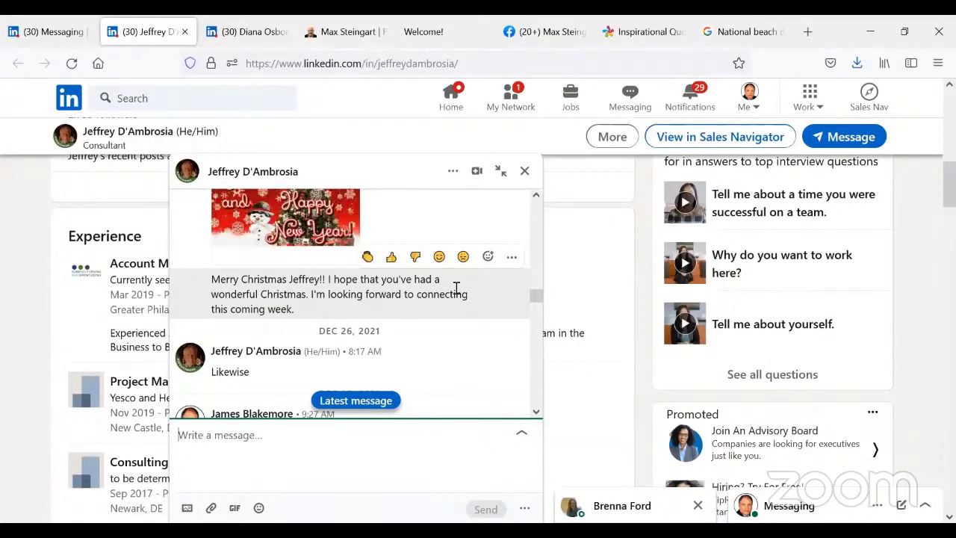
scroll(433, 326, "down", 2)
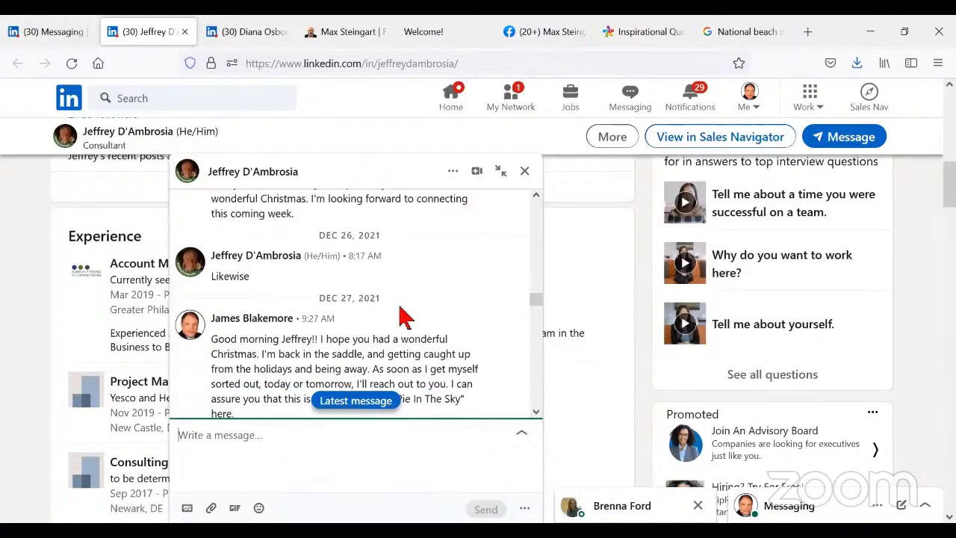
scroll(396, 329, "down", 2)
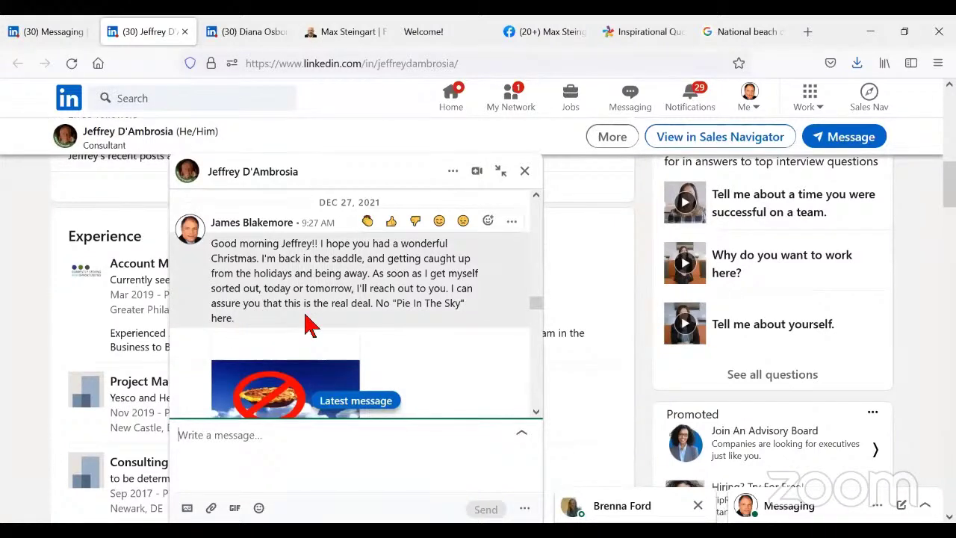
- Revisit the Dec 16 replies, then read down to his Dec 28 reply agreeing to Wednesday
scroll(308, 327, "up", 10)
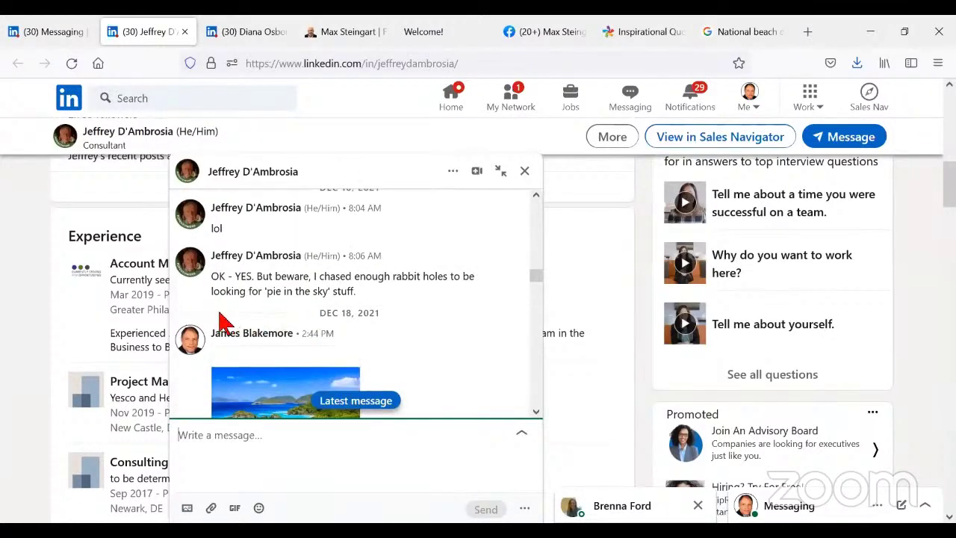
mouse_move(412, 304)
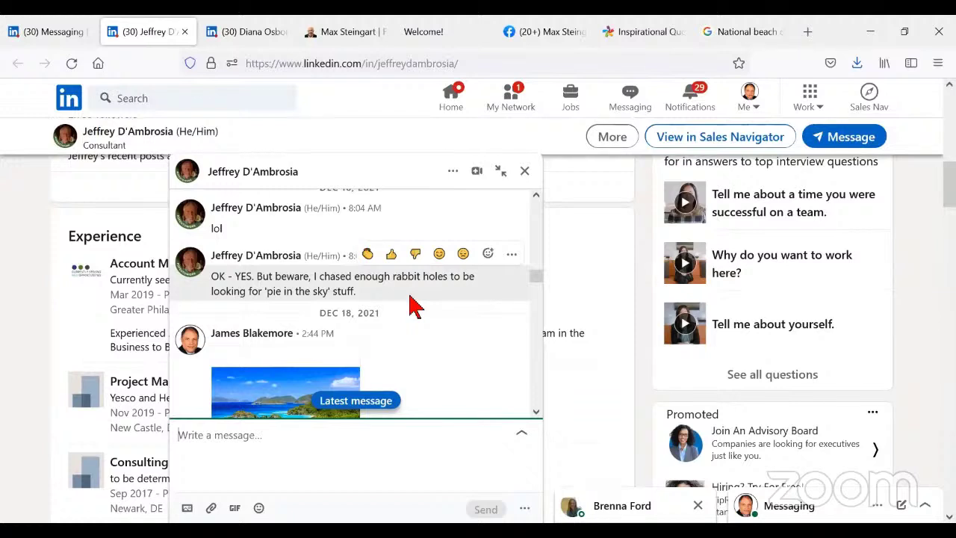
scroll(415, 305, "down", 4)
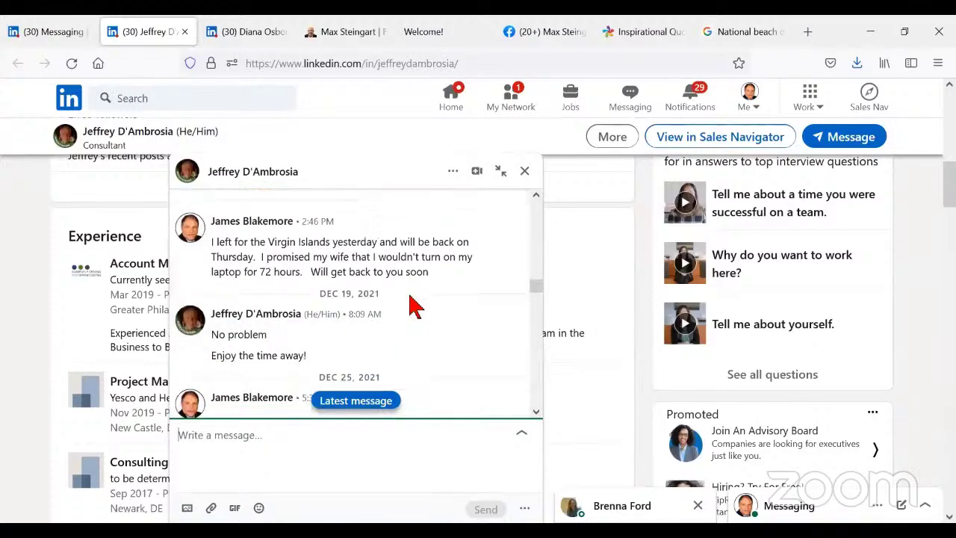
scroll(415, 305, "down", 3)
scroll(415, 305, "down", 4)
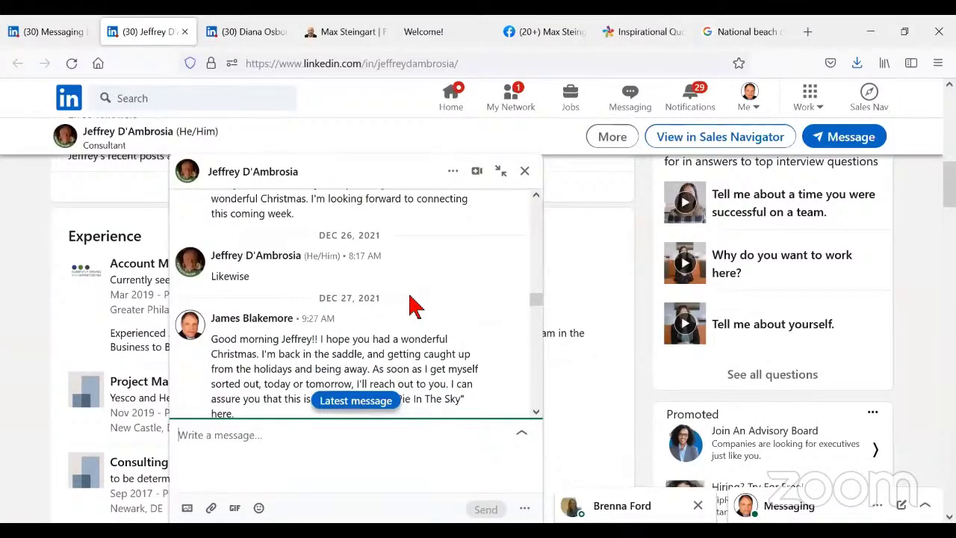
scroll(414, 305, "down", 3)
scroll(413, 304, "down", 3)
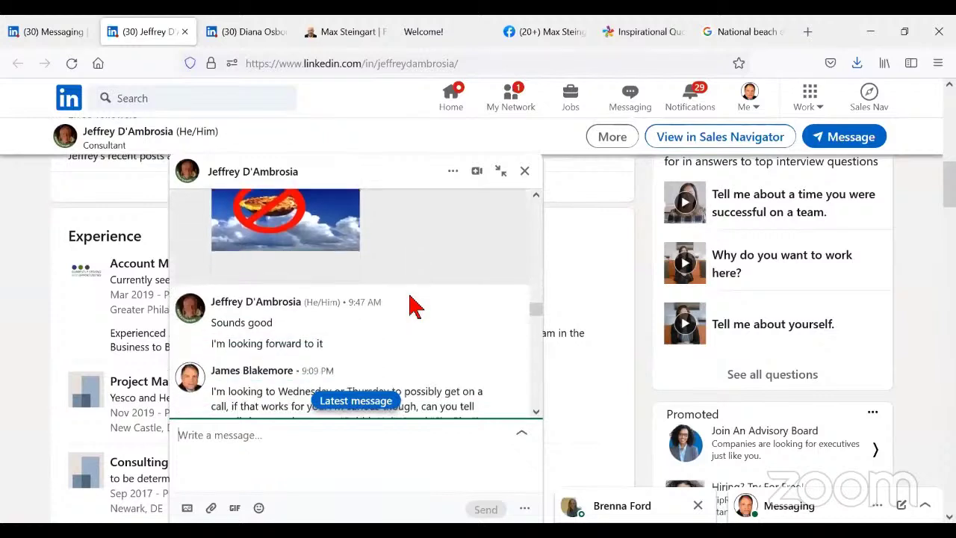
scroll(412, 303, "up", 4)
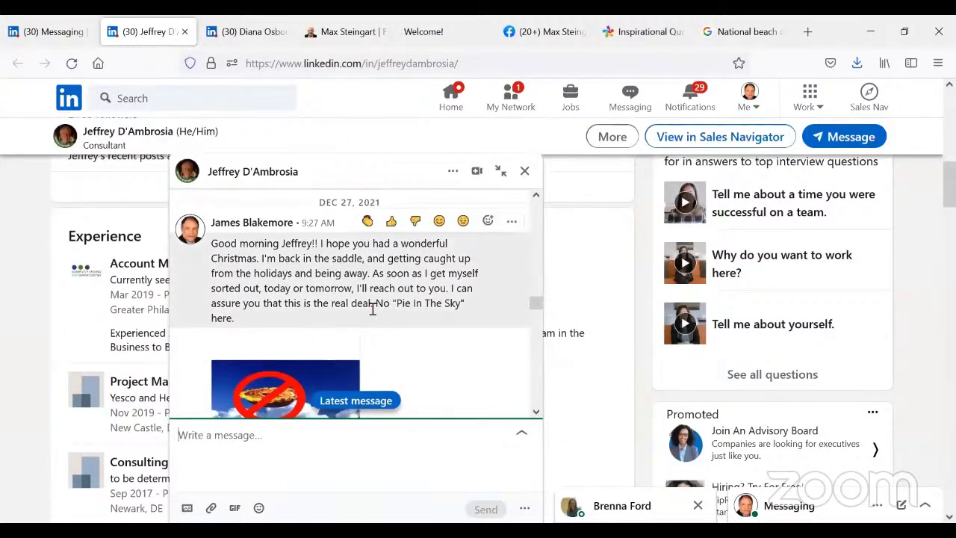
scroll(373, 308, "down", 3)
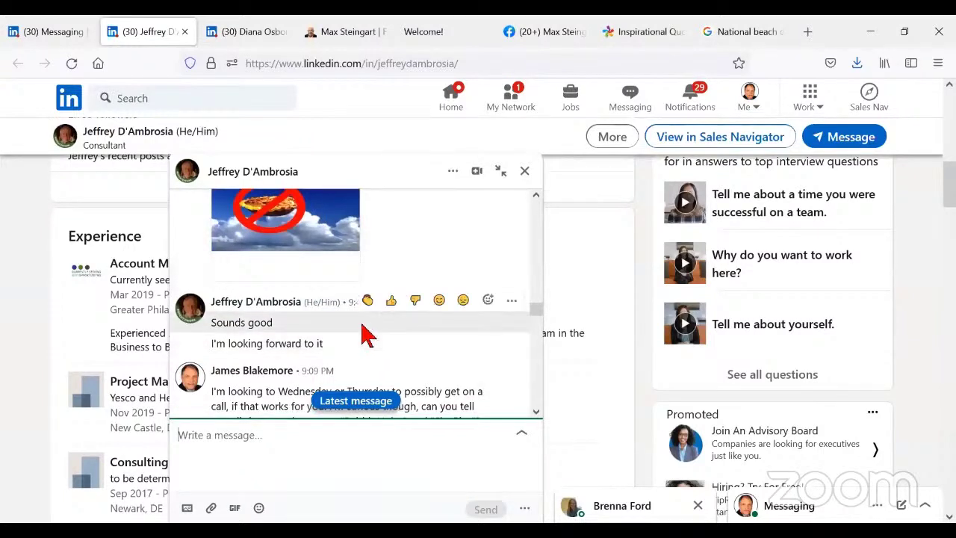
scroll(370, 332, "down", 2)
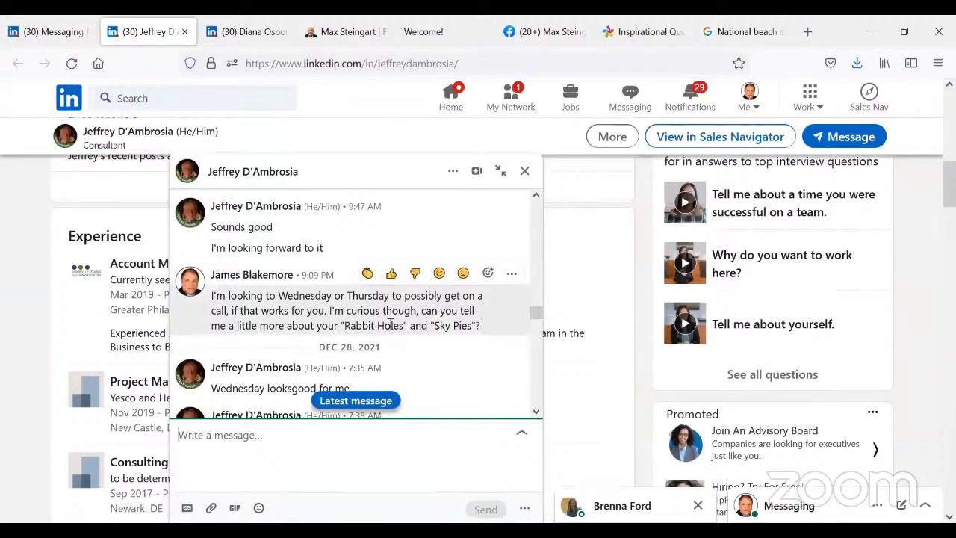
- Read from the Dec 30 messages past his Jan 1 'Quietly. At home.' reply to the Apr 15 Good Friday note
scroll(405, 342, "down", 2)
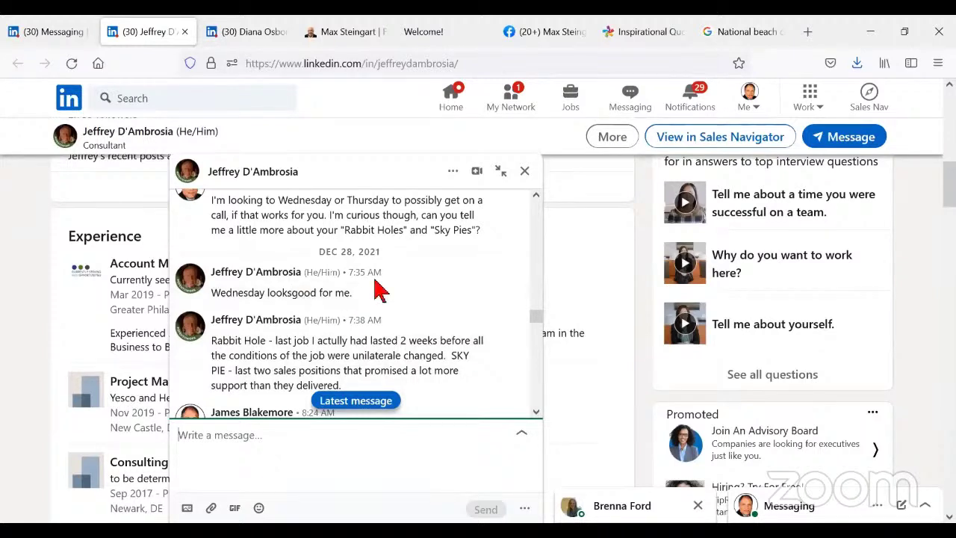
scroll(378, 298, "down", 2)
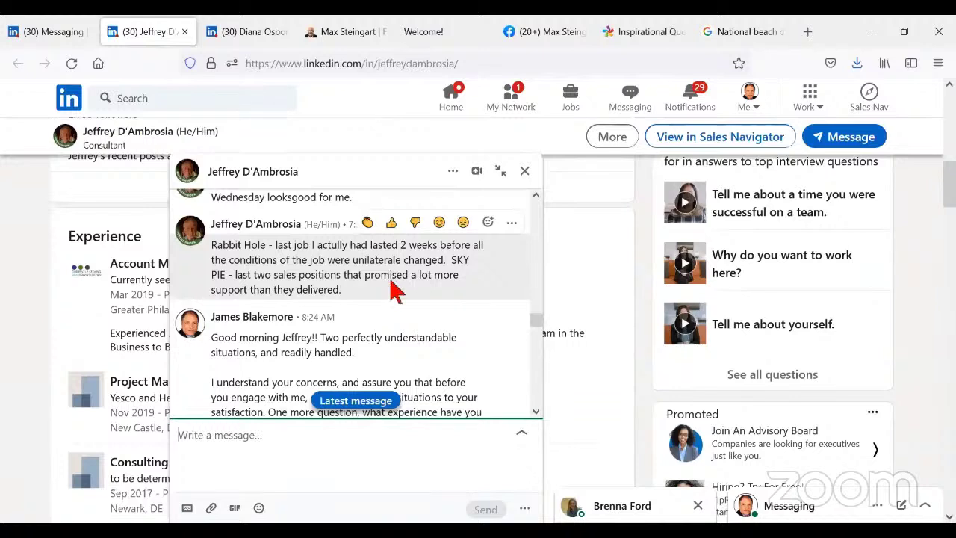
scroll(392, 287, "down", 2)
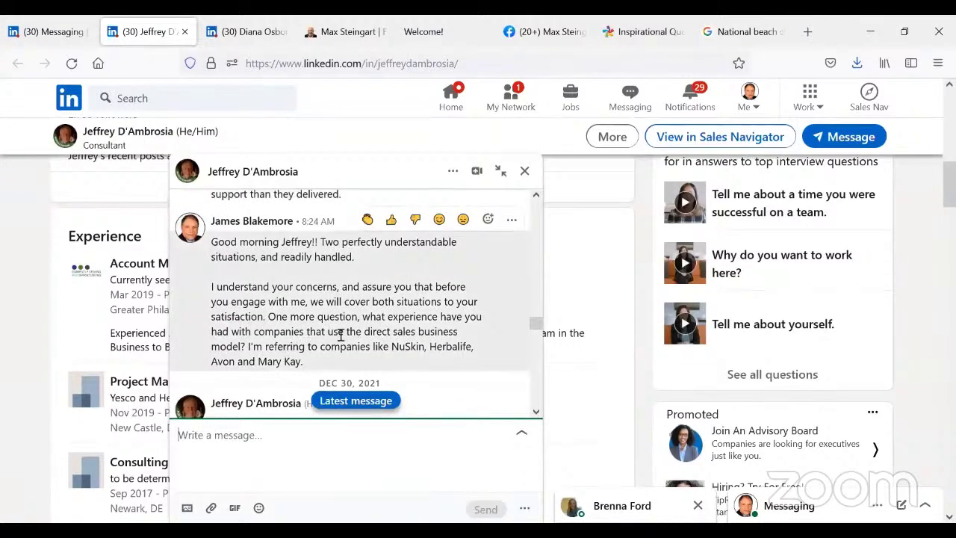
scroll(426, 313, "down", 2)
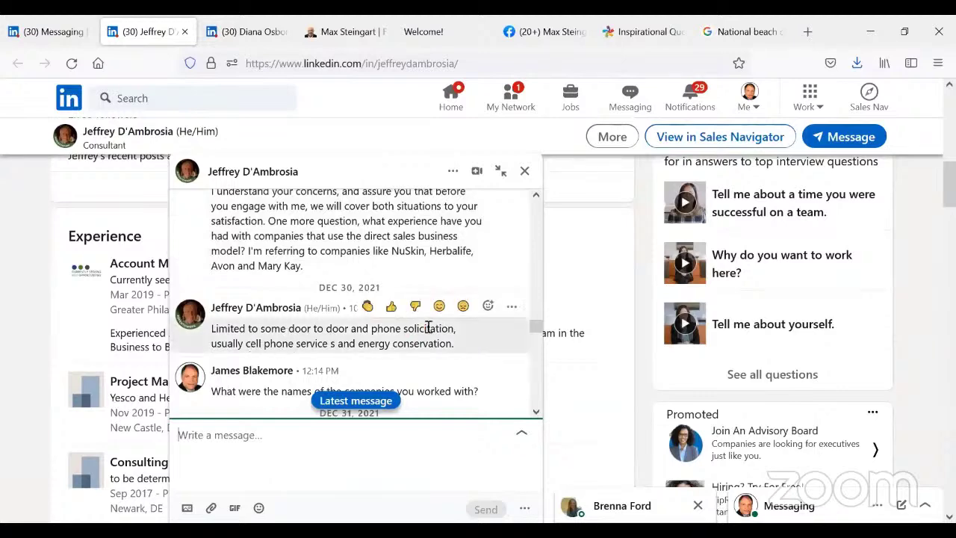
scroll(446, 329, "down", 2)
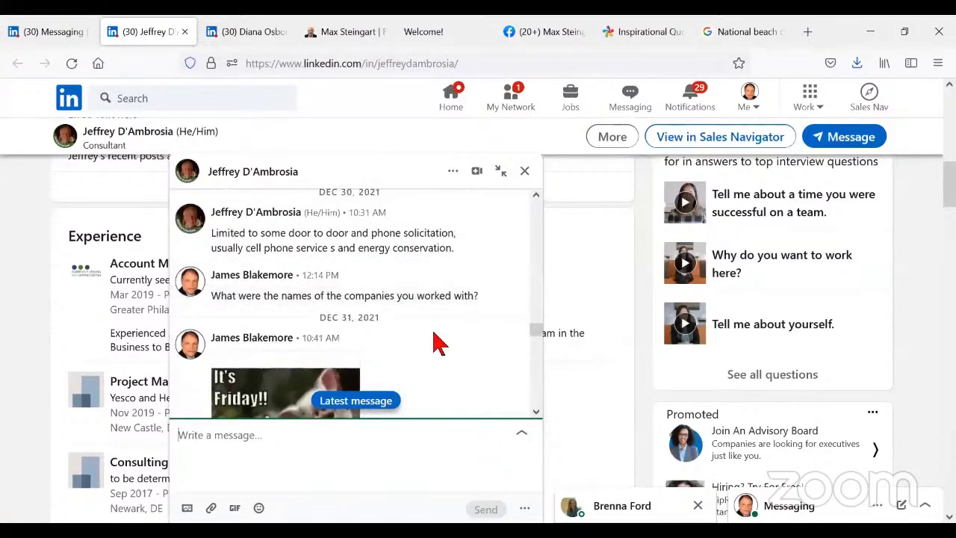
scroll(439, 343, "down", 4)
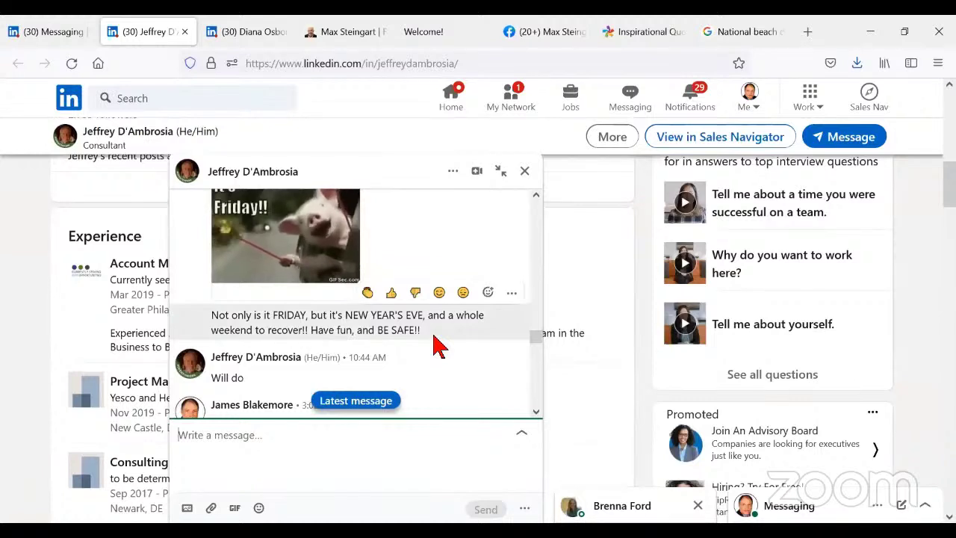
scroll(439, 345, "down", 2)
scroll(439, 345, "down", 2)
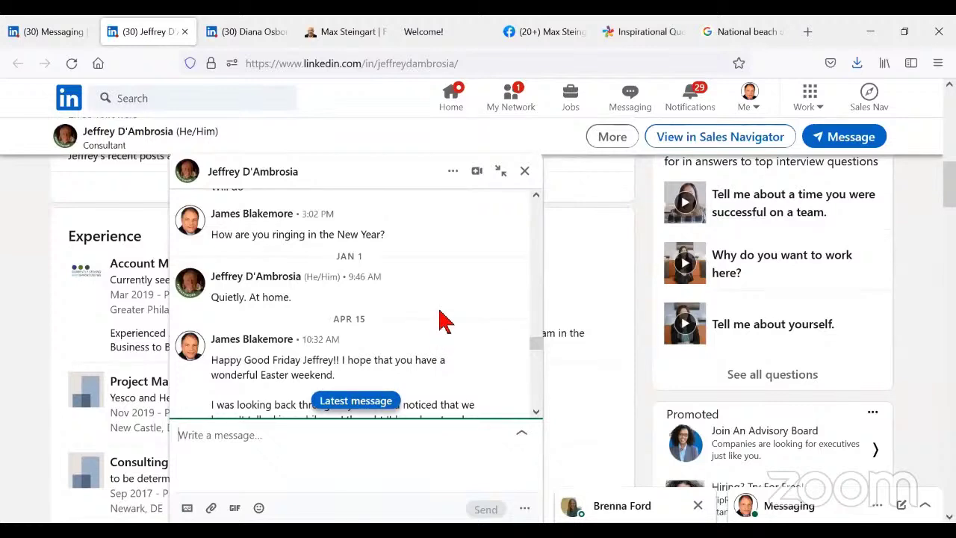
- Read through the Jul 4, Aug 7 and Banana Split Day messages to his final Sunday reply
scroll(440, 320, "down", 3)
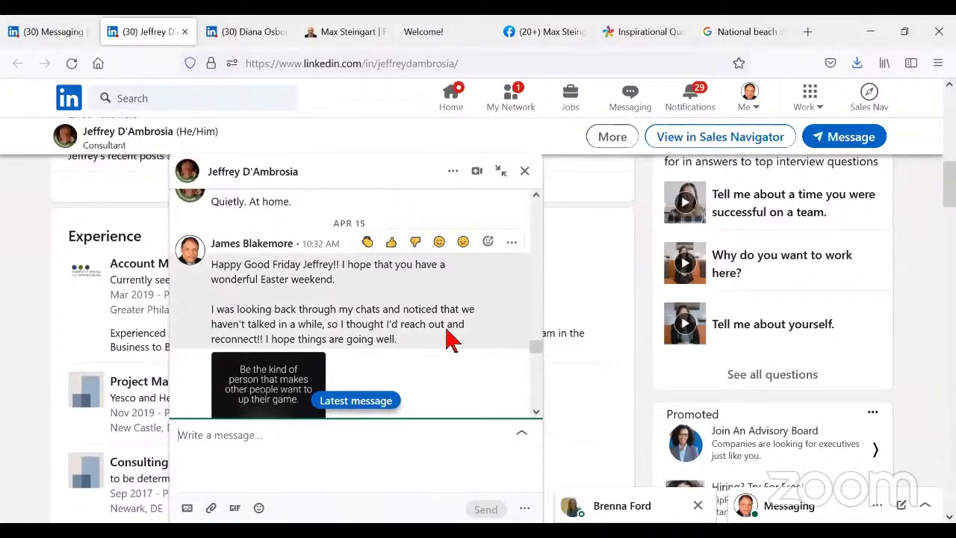
scroll(448, 340, "down", 3)
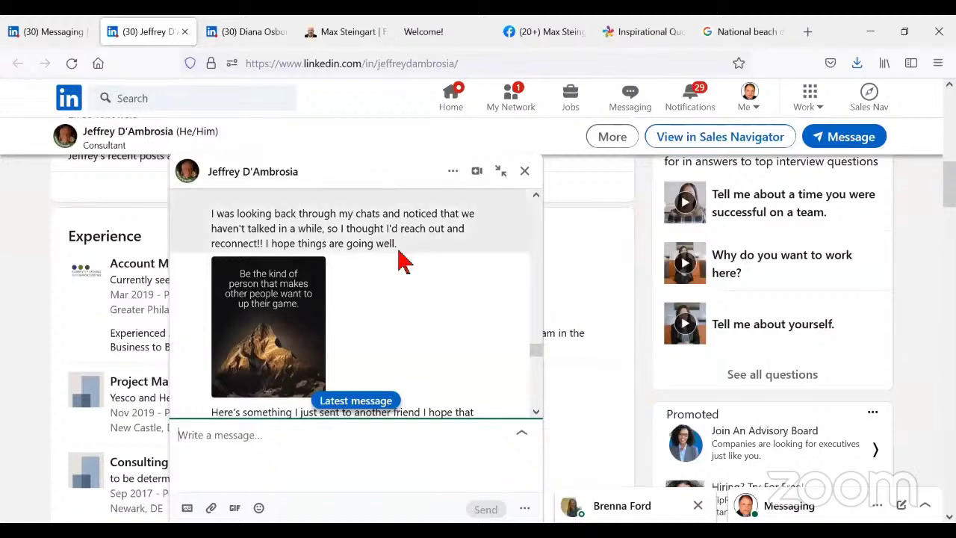
scroll(403, 262, "down", 1)
scroll(403, 261, "down", 2)
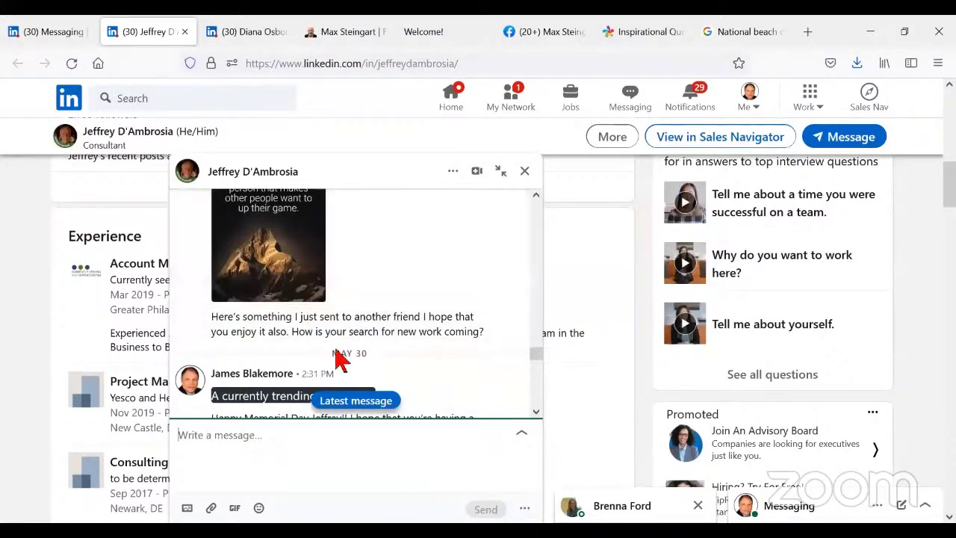
scroll(440, 351, "down", 3)
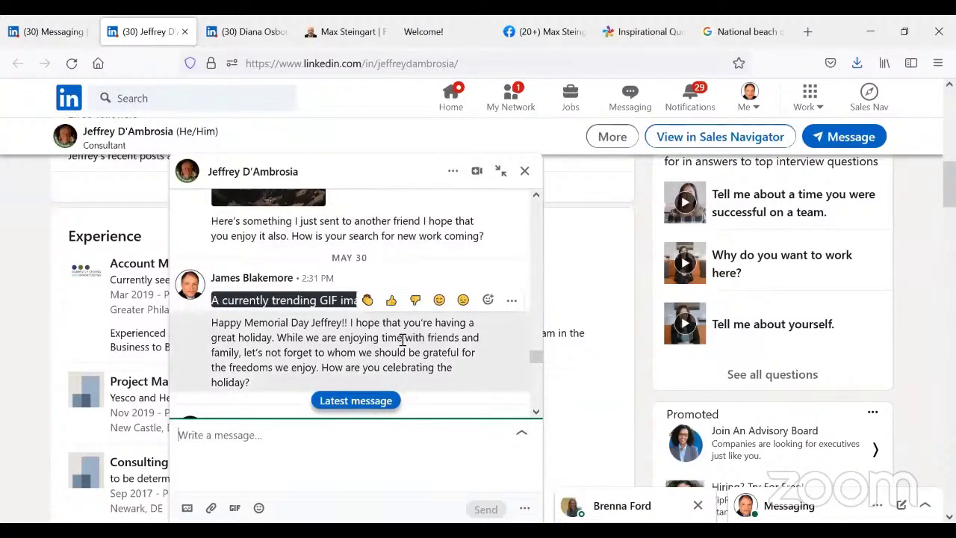
scroll(402, 340, "down", 3)
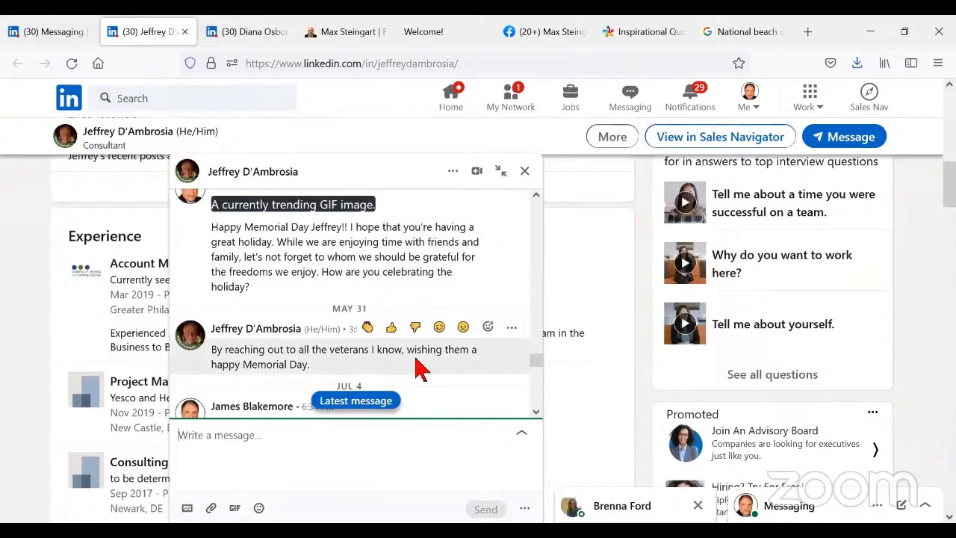
scroll(418, 367, "down", 5)
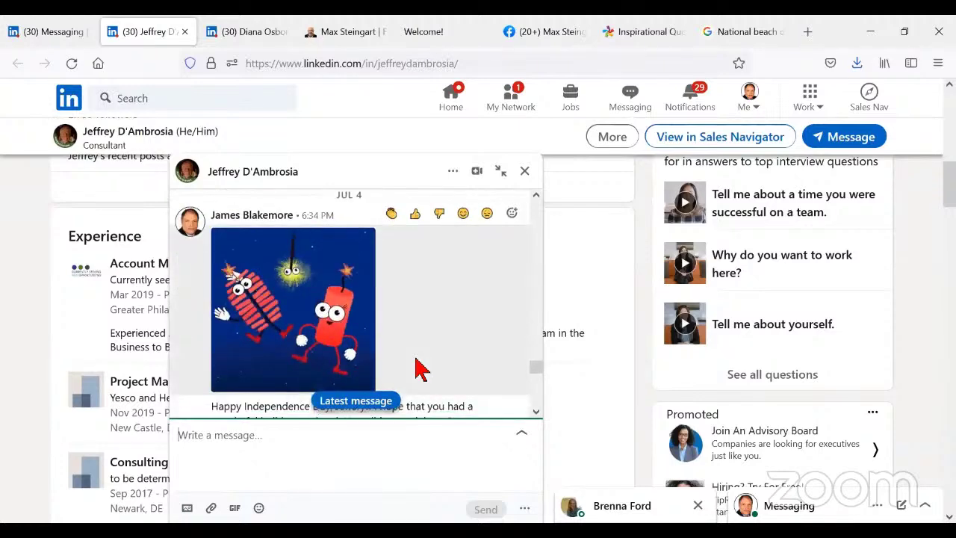
scroll(418, 368, "down", 3)
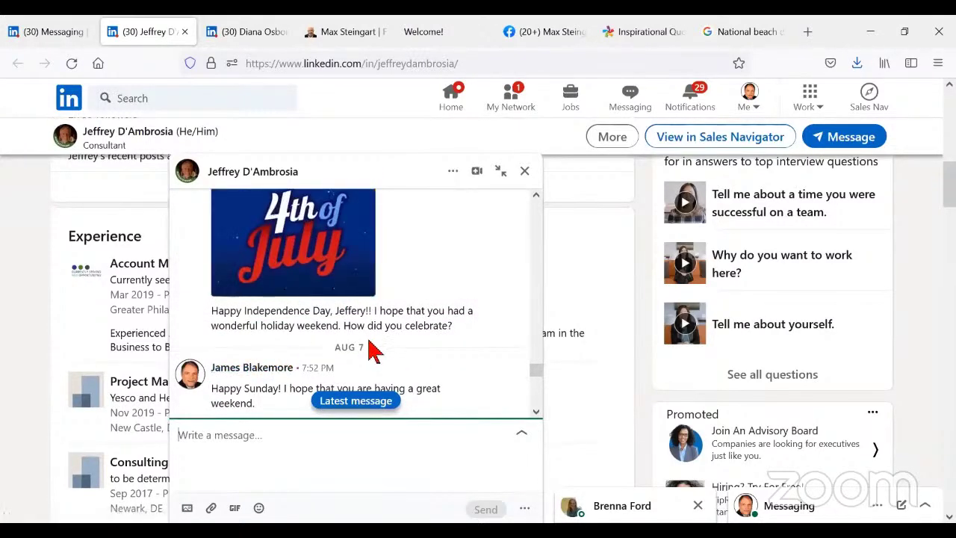
mouse_move(416, 324)
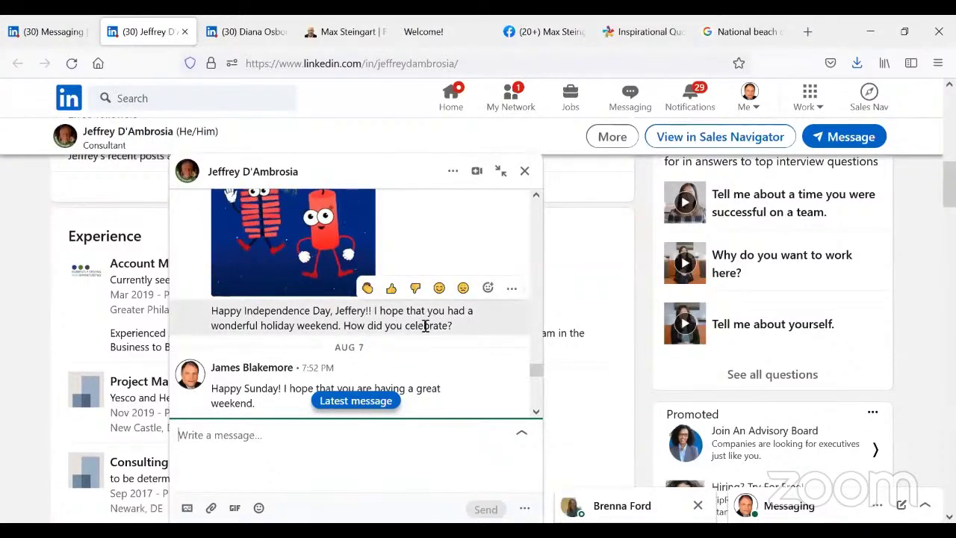
scroll(427, 332, "up", 5)
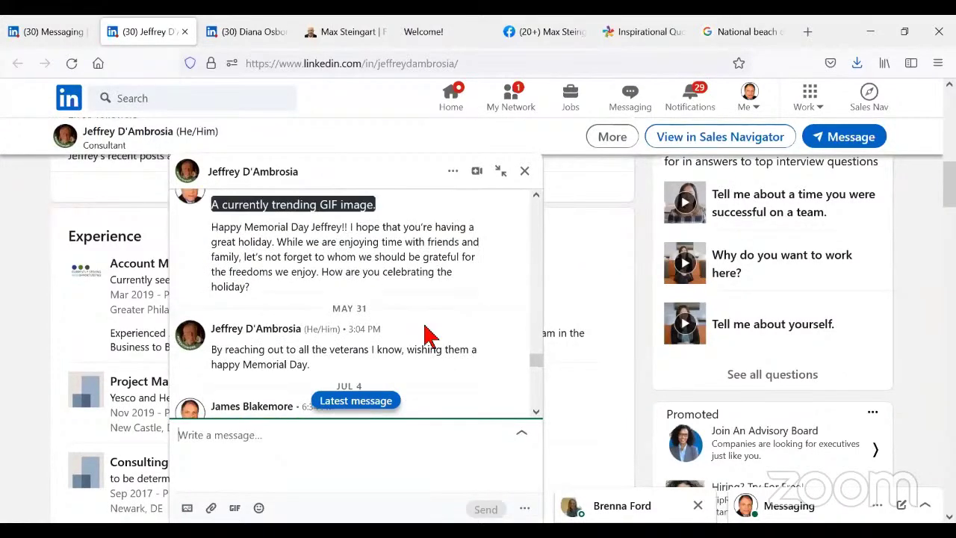
scroll(396, 359, "down", 1)
scroll(407, 358, "down", 4)
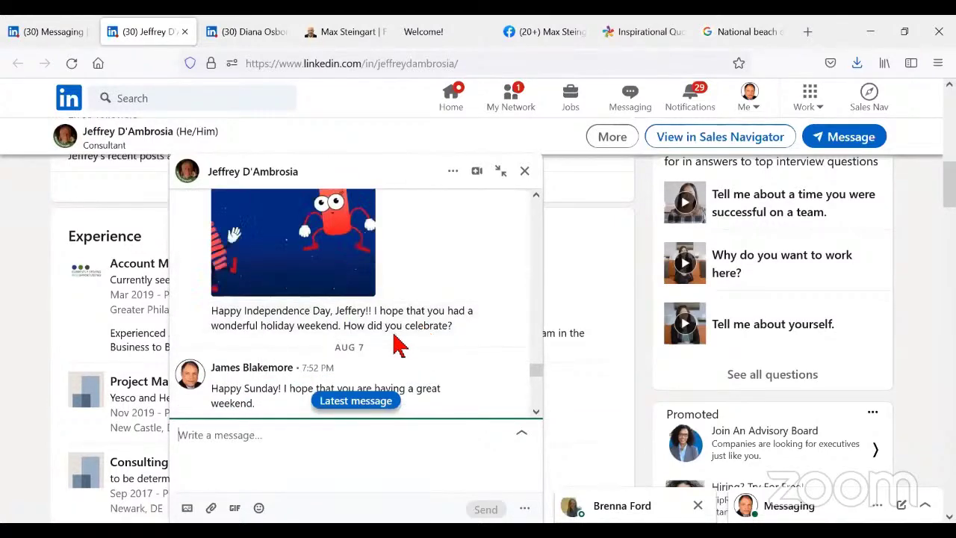
scroll(396, 343, "down", 2)
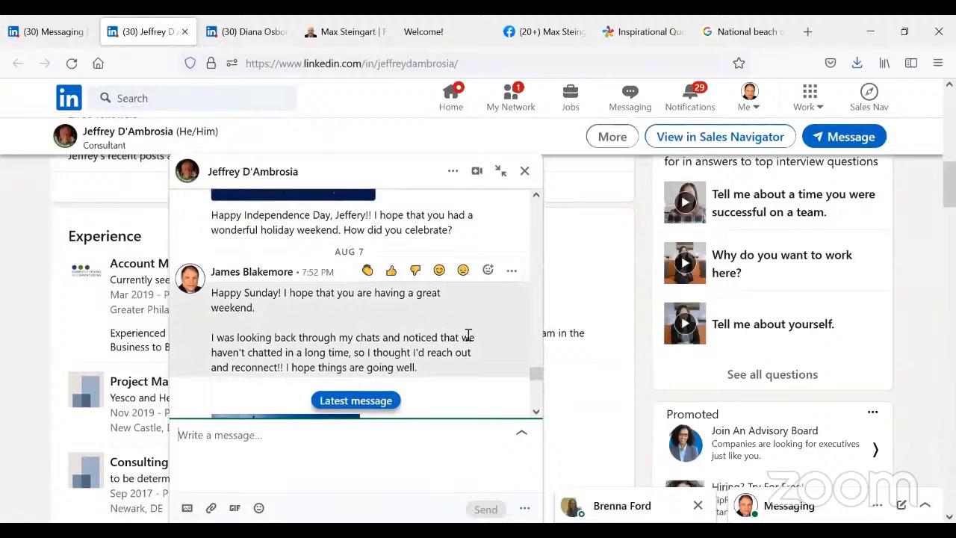
scroll(468, 337, "down", 4)
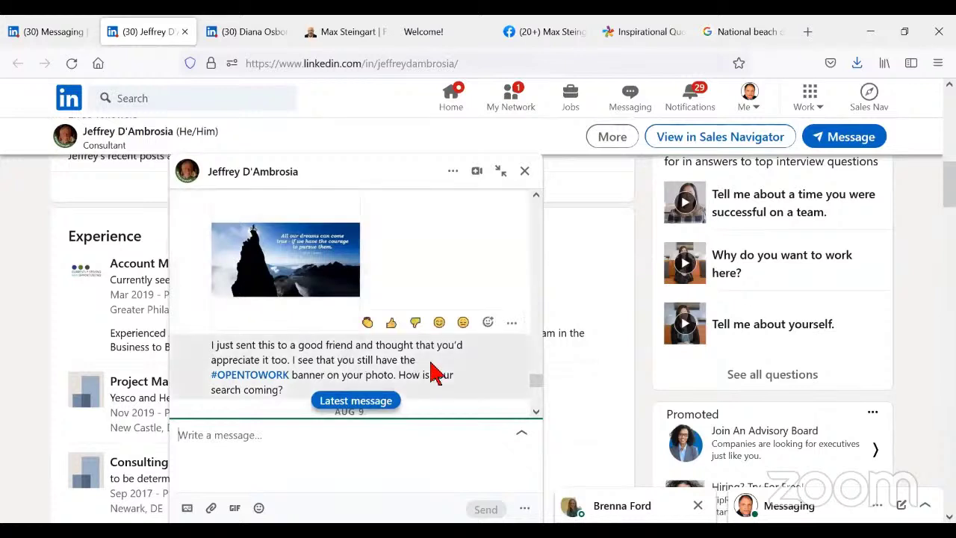
scroll(437, 373, "down", 2)
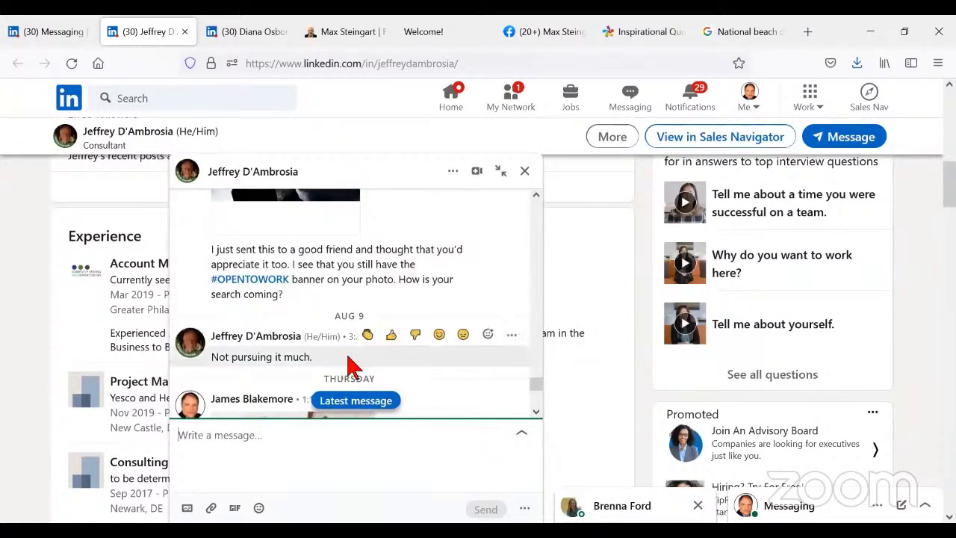
scroll(351, 369, "down", 2)
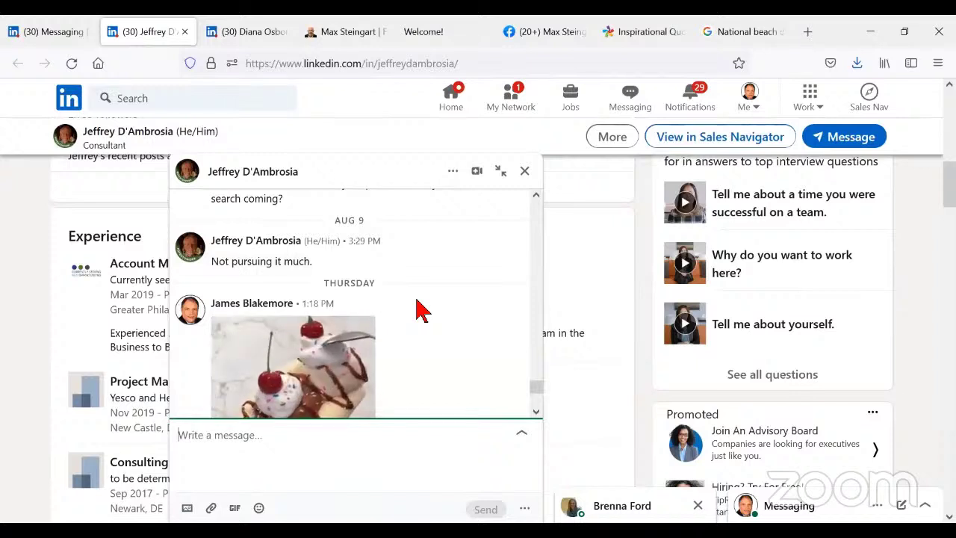
scroll(418, 307, "down", 3)
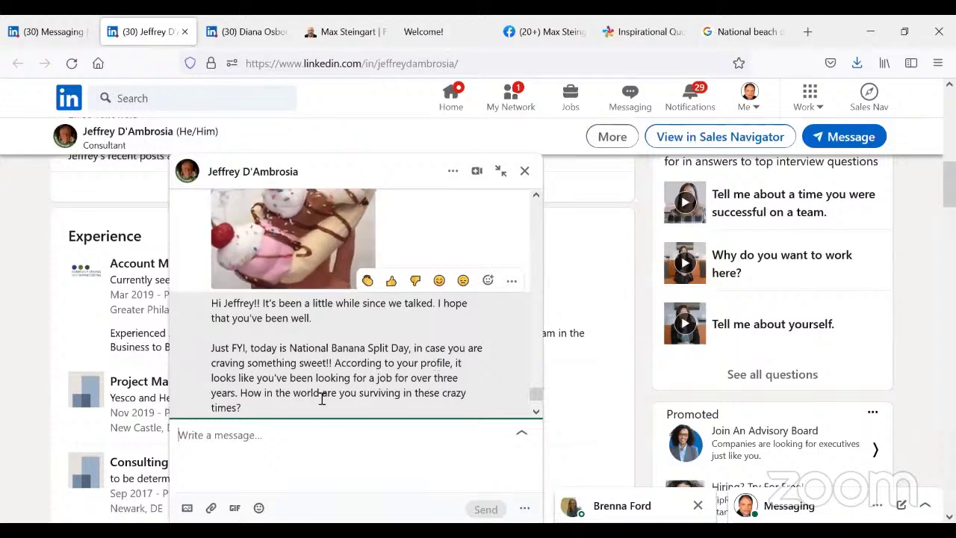
scroll(277, 404, "down", 2)
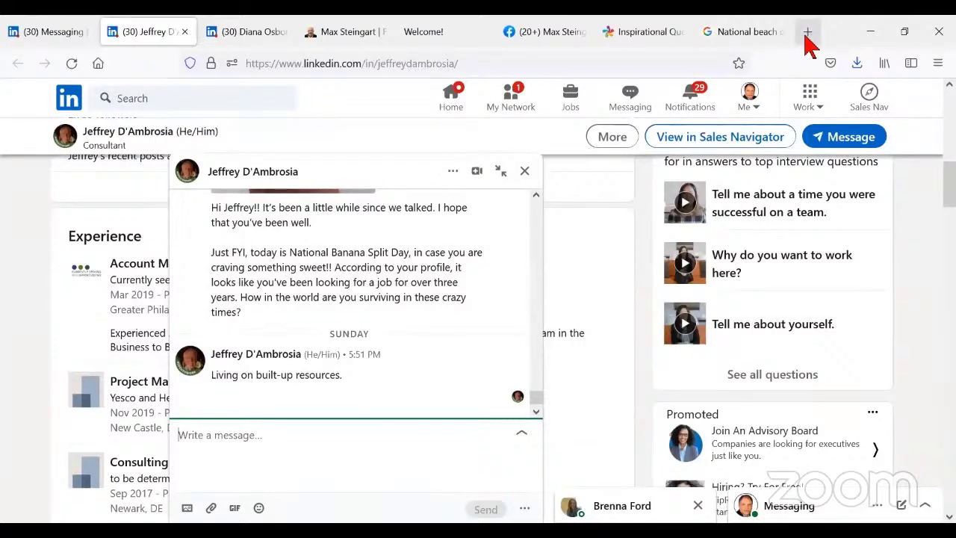
- In a new tab, search Google for 'quotes about making money while you sleep'
left_click(807, 34)
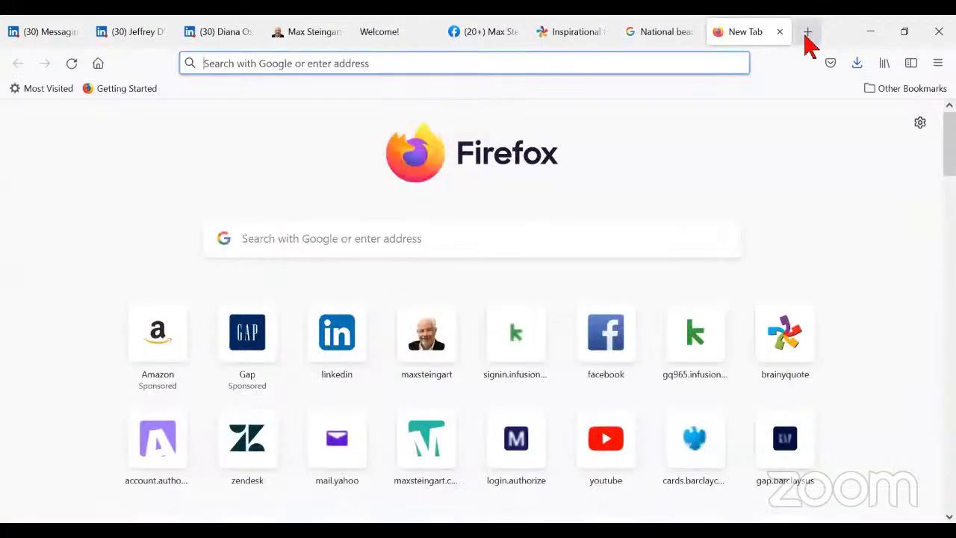
left_click(319, 238)
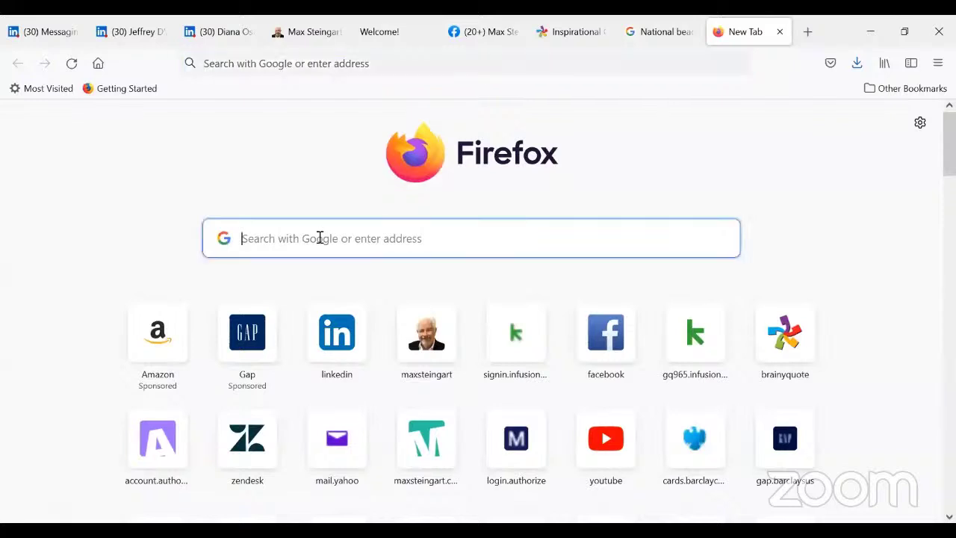
type("q")
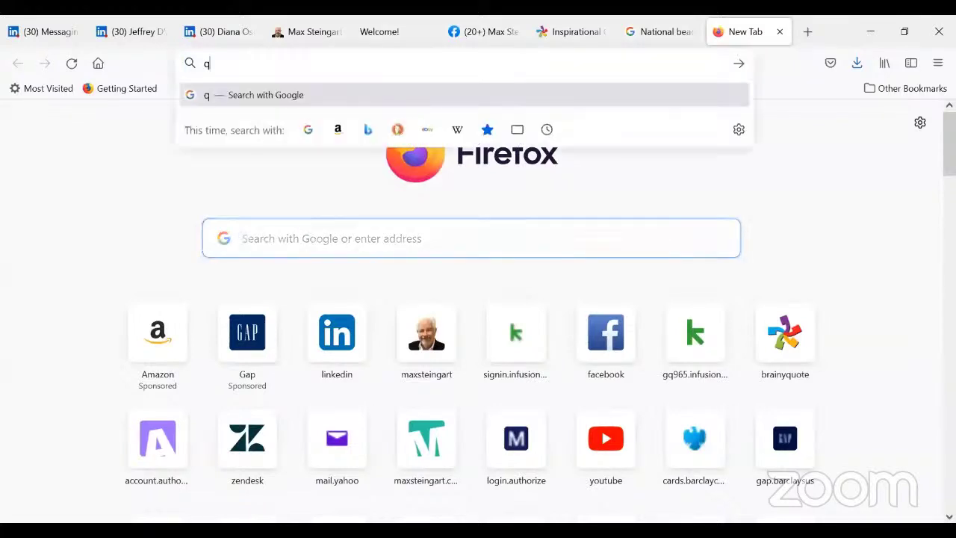
type("uotes")
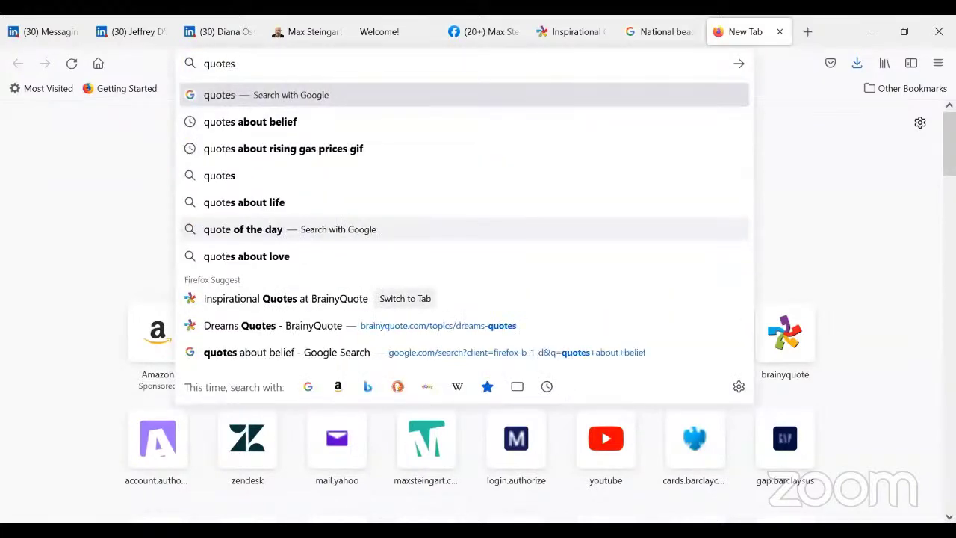
type(" abo")
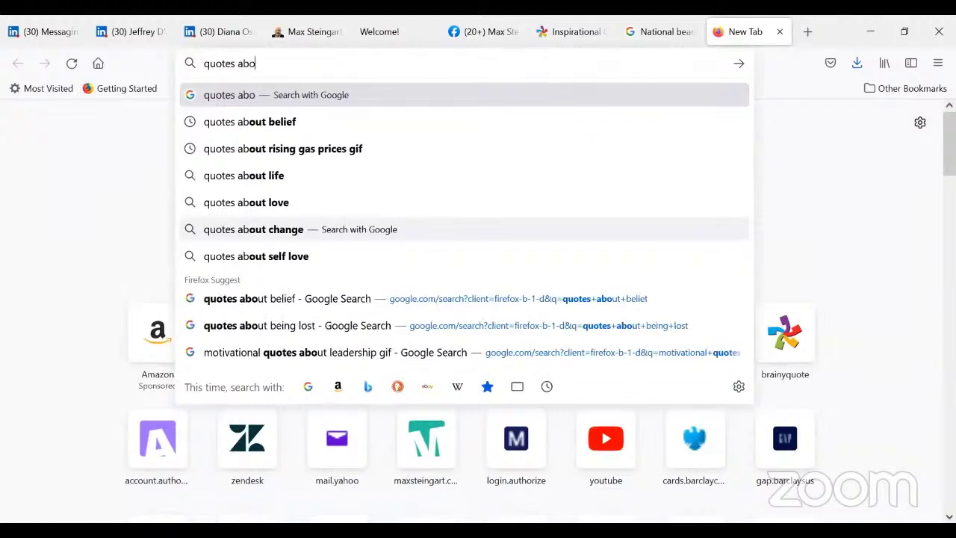
type("ut makin")
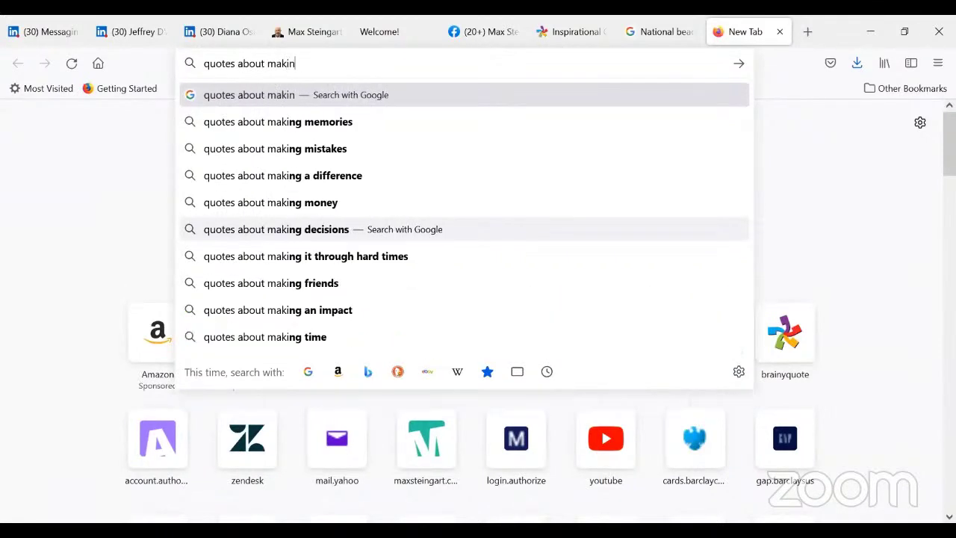
type("g money")
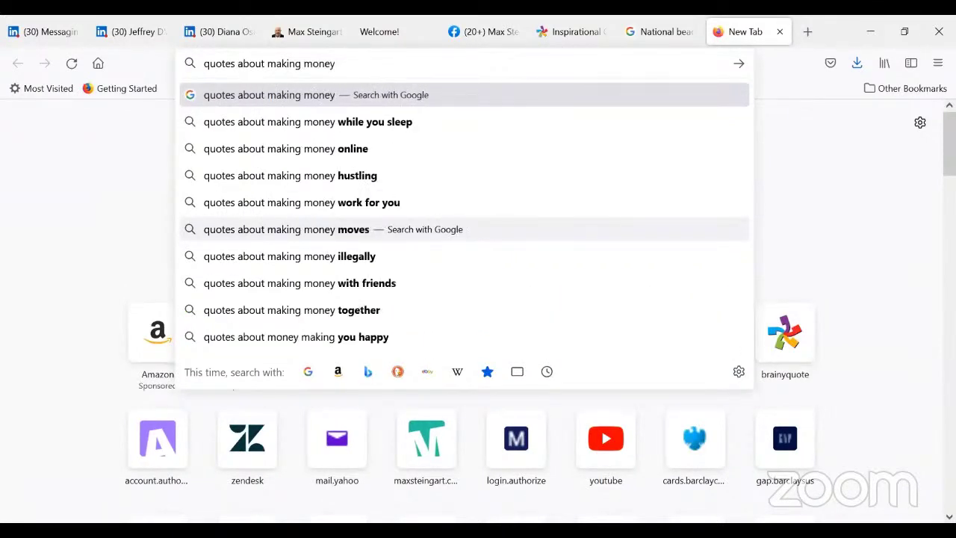
left_click(323, 132)
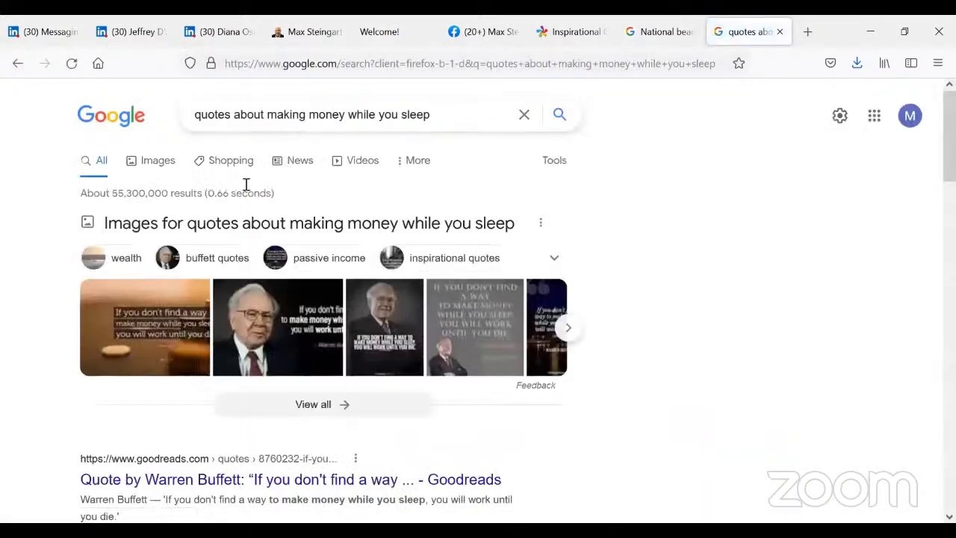
- Switch to image results and copy the quotefancy Warren Buffett 'make money while you sleep' image
left_click(150, 161)
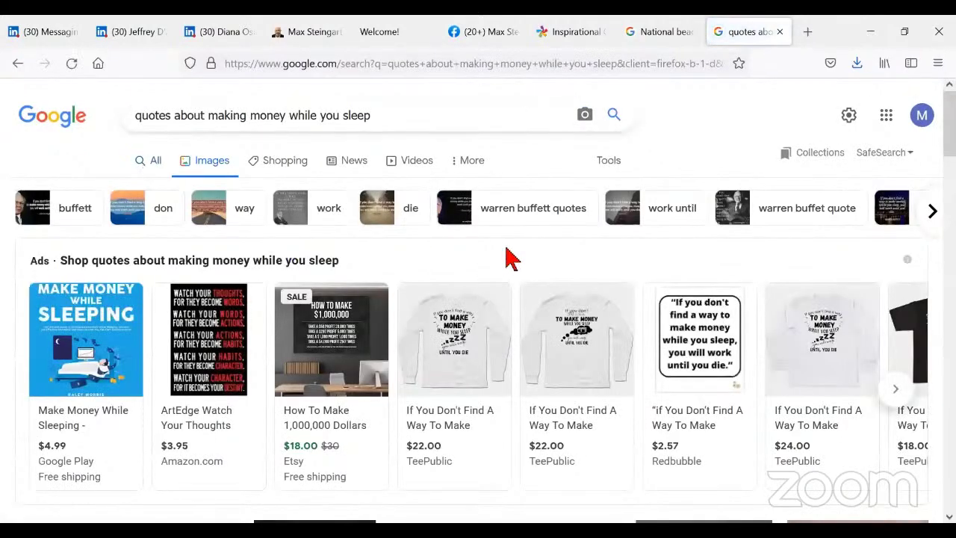
scroll(506, 262, "down", 5)
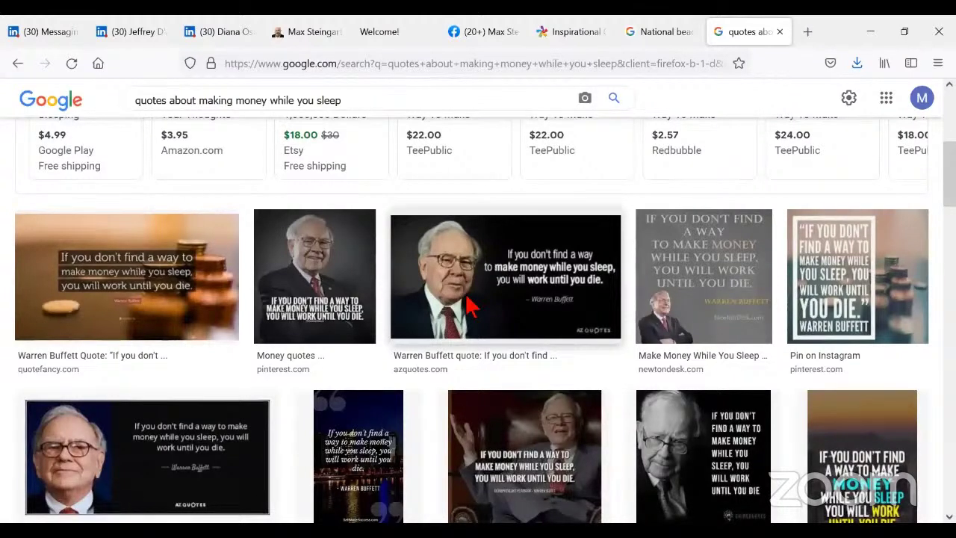
scroll(736, 410, "down", 1)
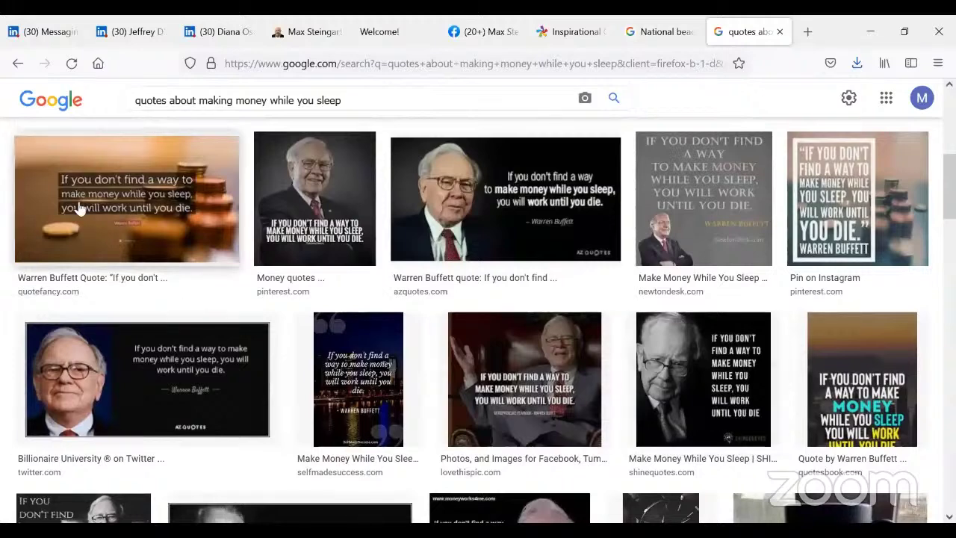
left_click(105, 203)
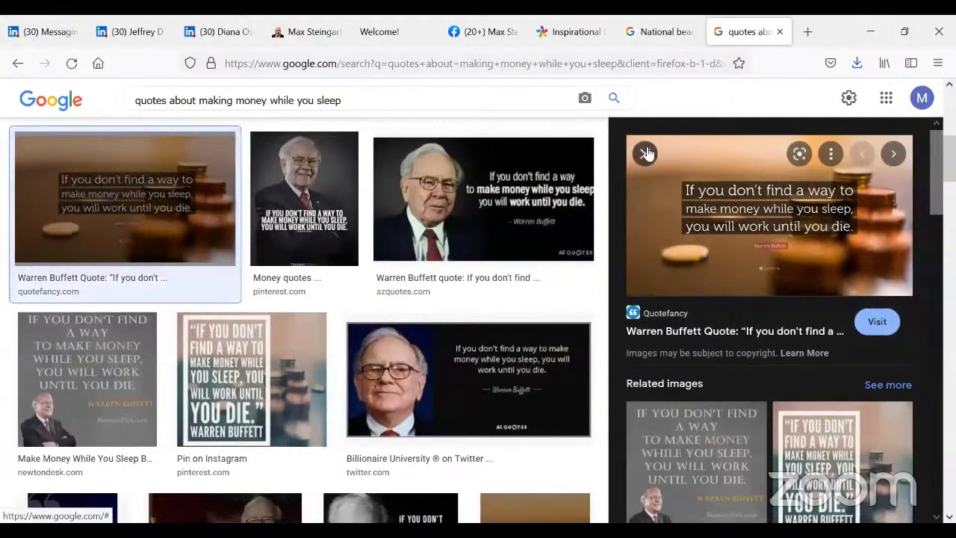
right_click(794, 214)
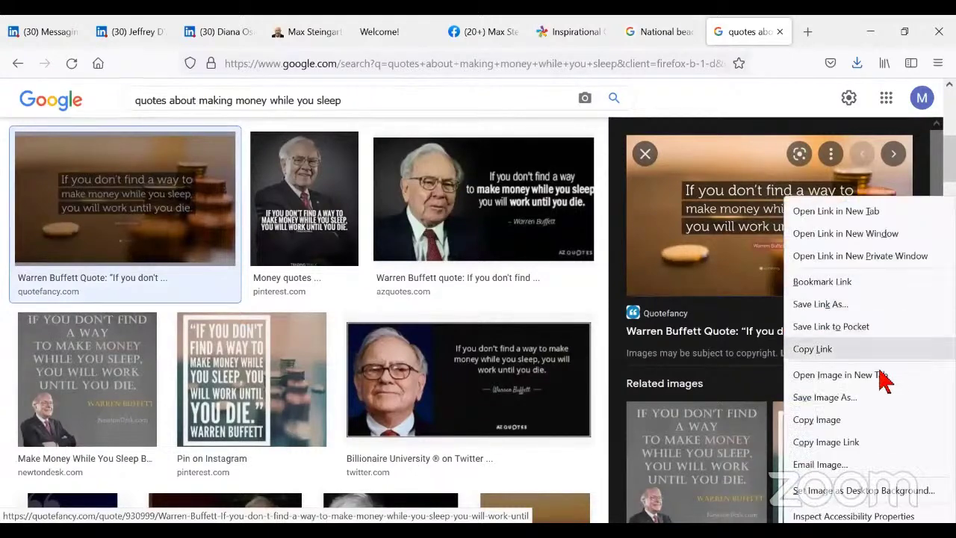
left_click(819, 427)
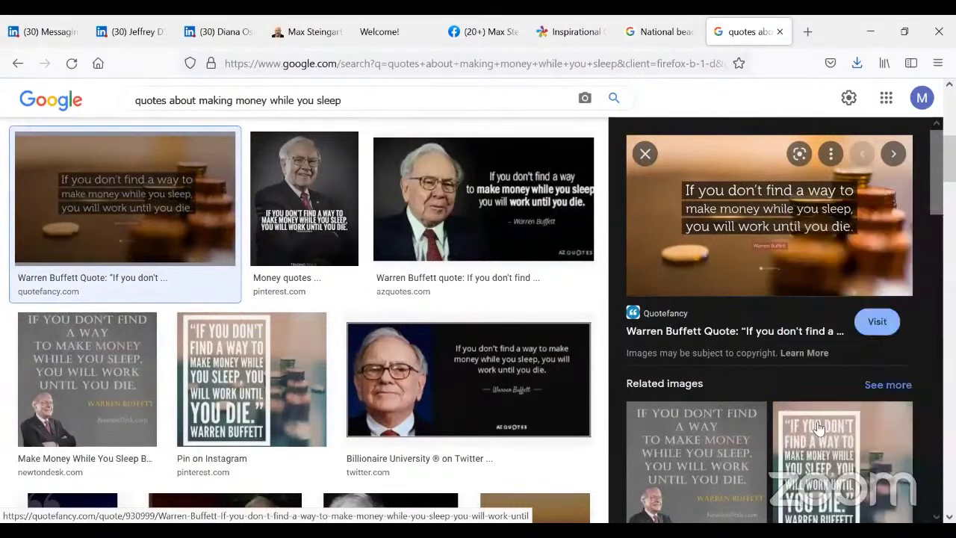
- Back in the LinkedIn thread, scroll to his latest reply and place the cursor in the message box
left_click(32, 36)
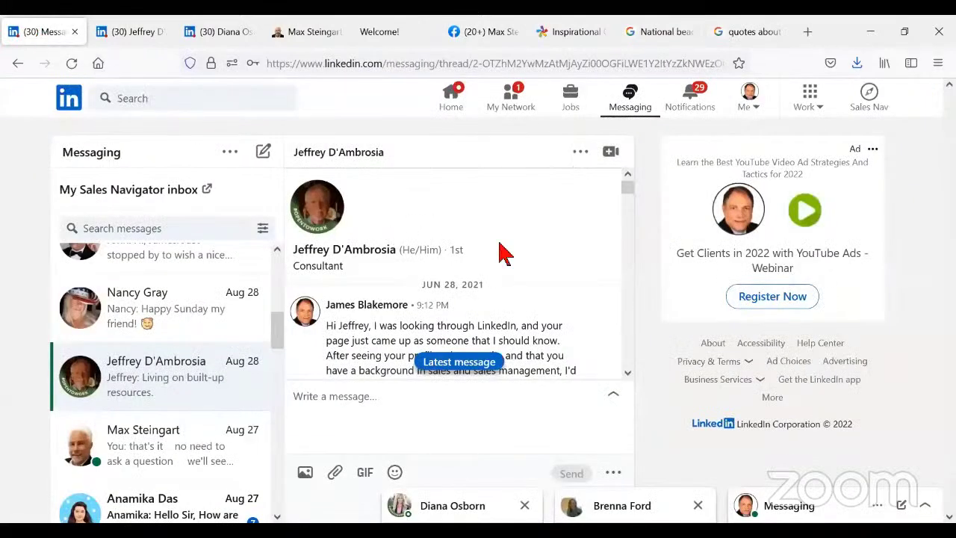
scroll(505, 254, "down", 7)
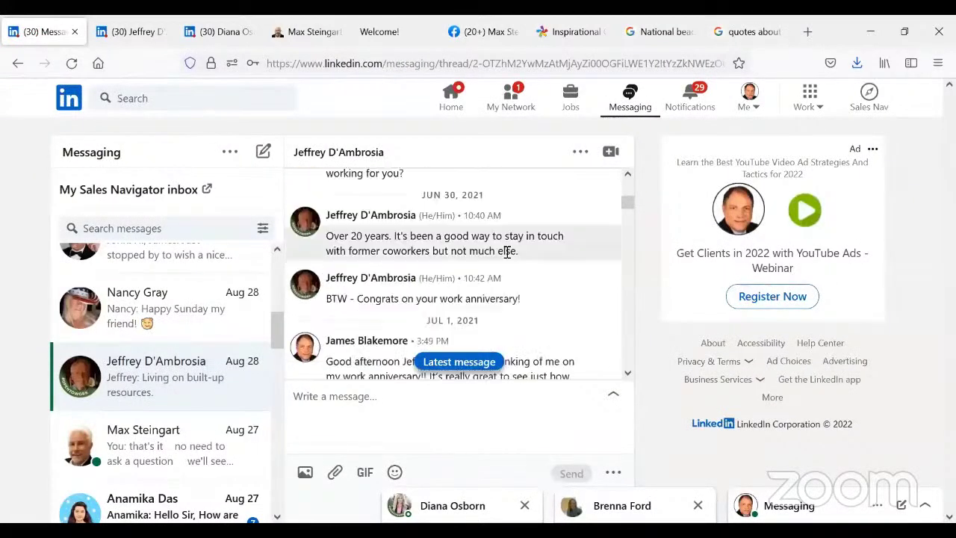
scroll(506, 253, "down", 10)
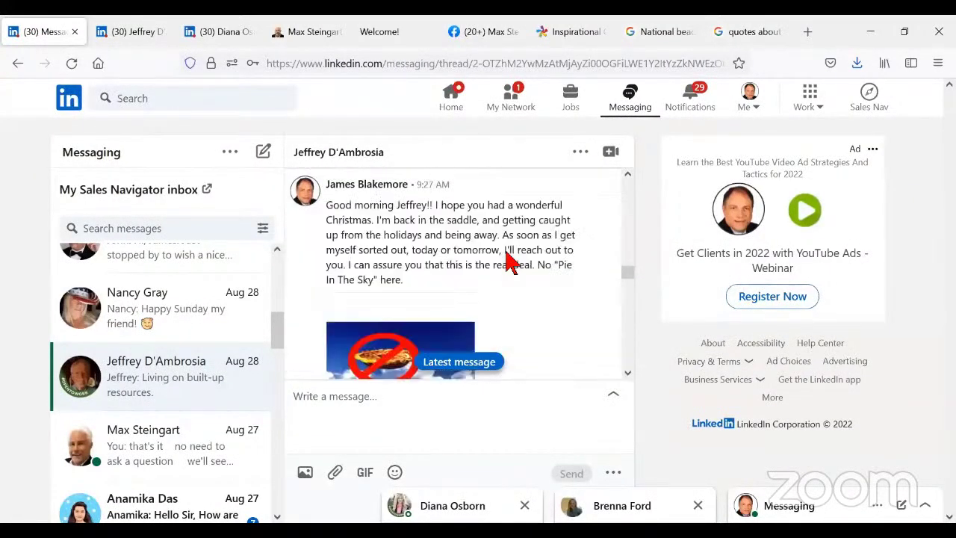
scroll(505, 269, "down", 10)
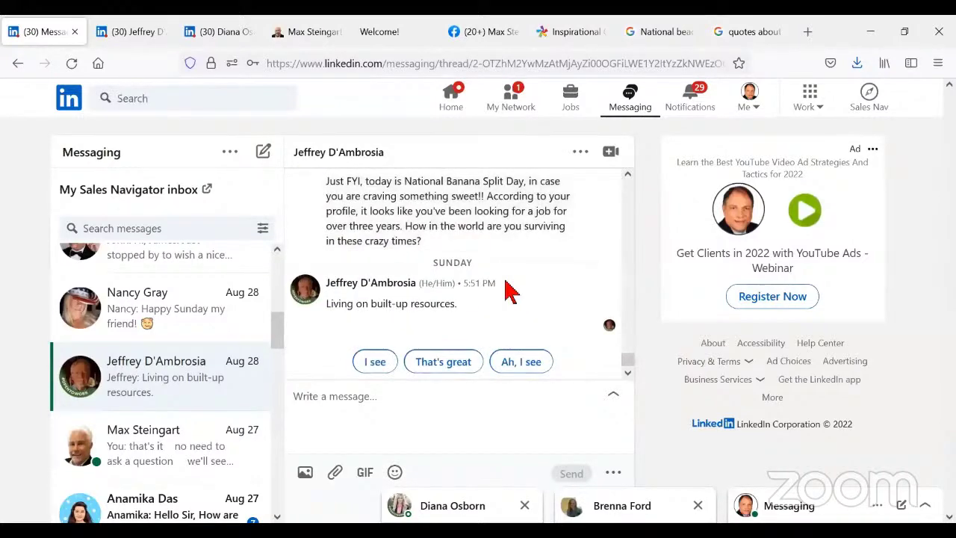
left_click(332, 402)
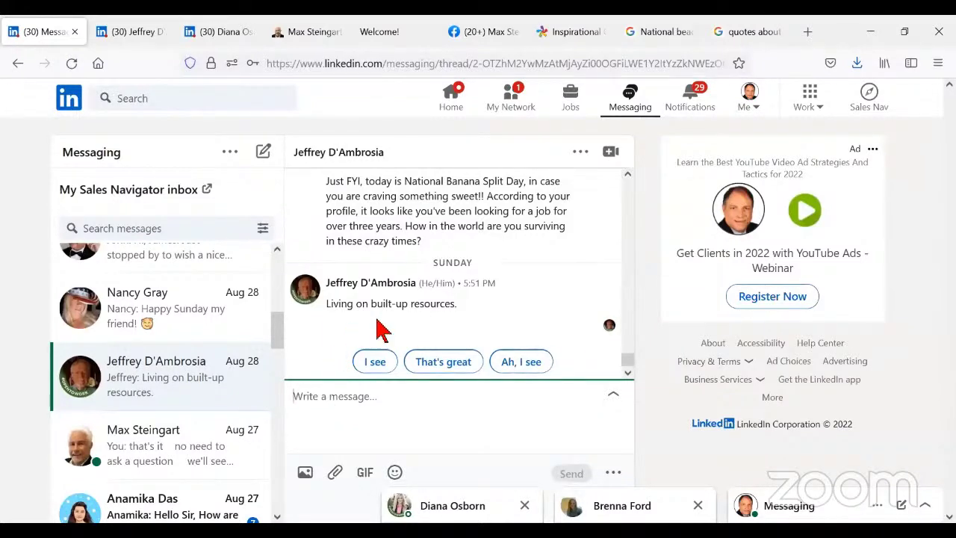
mouse_move(431, 323)
- Paste the copied quote image into the reply and send it
right_click(396, 396)
left_click(455, 245)
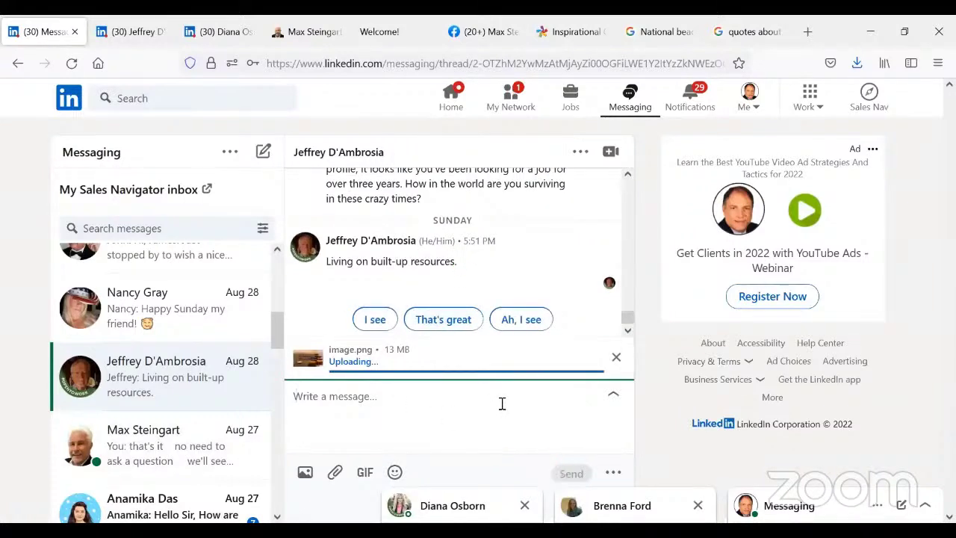
left_click(571, 473)
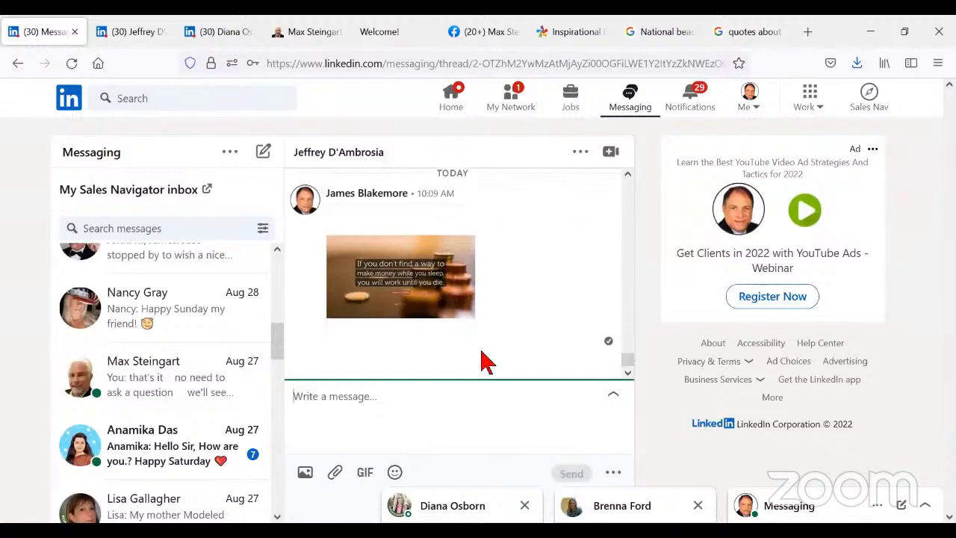
- Send the question 'How long do you think you can live on your built up resources until they run out?'
scroll(470, 346, "up", 3)
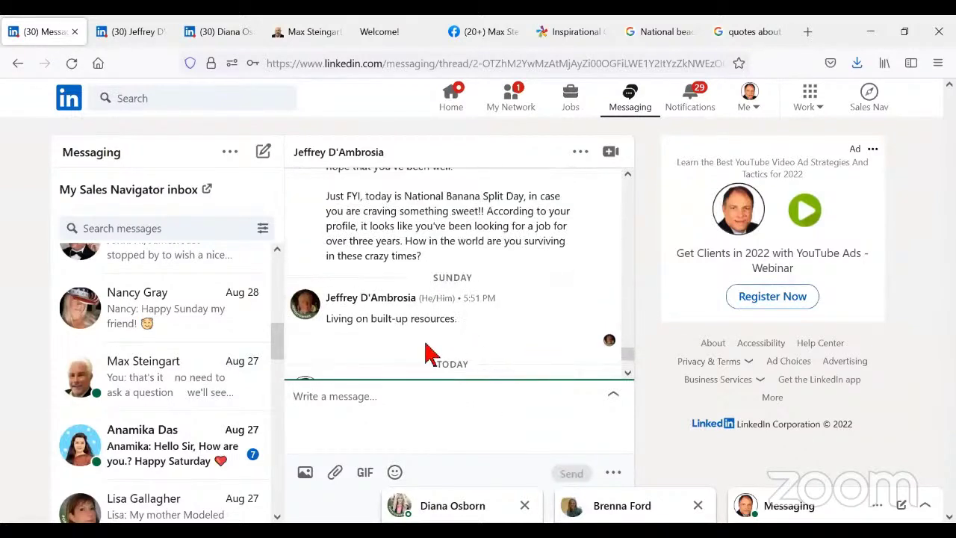
scroll(426, 348, "down", 3)
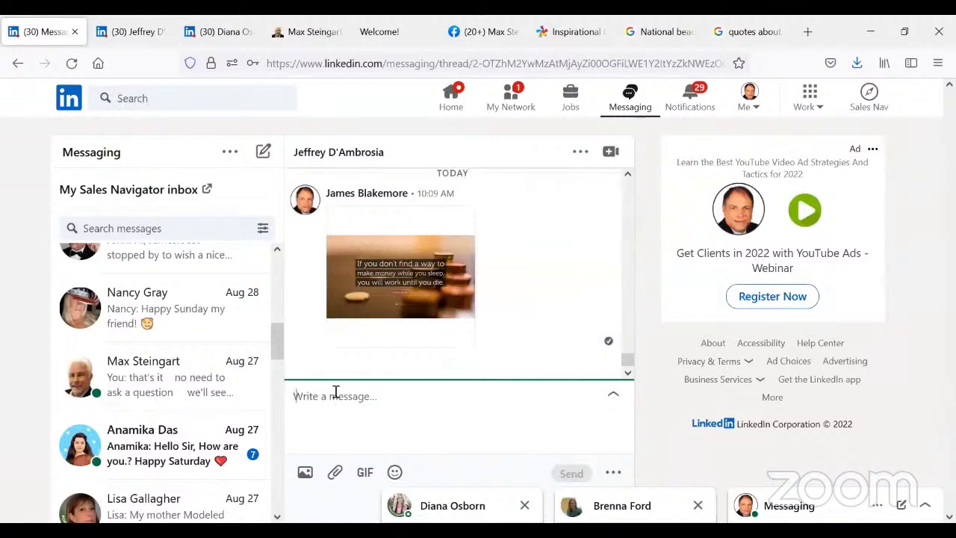
type("How long")
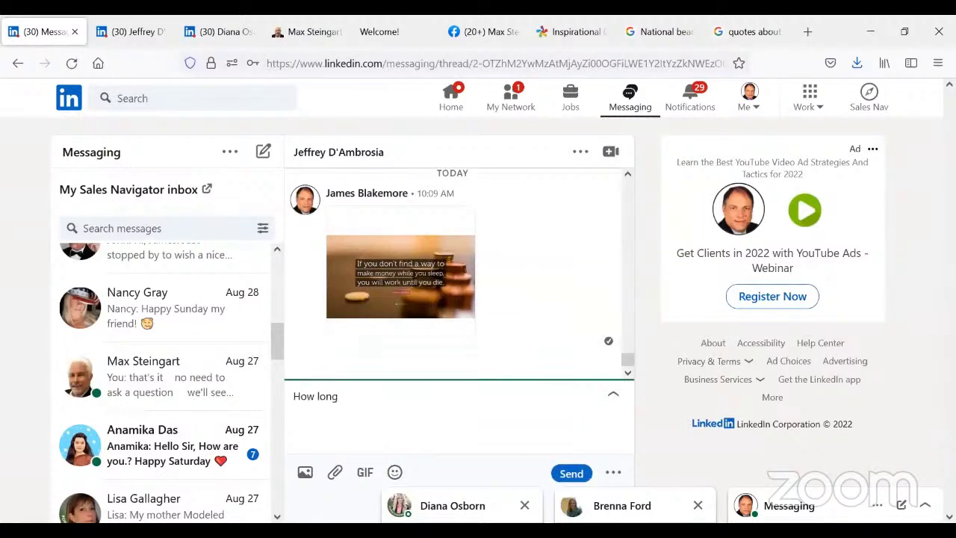
type(" do you think you ca")
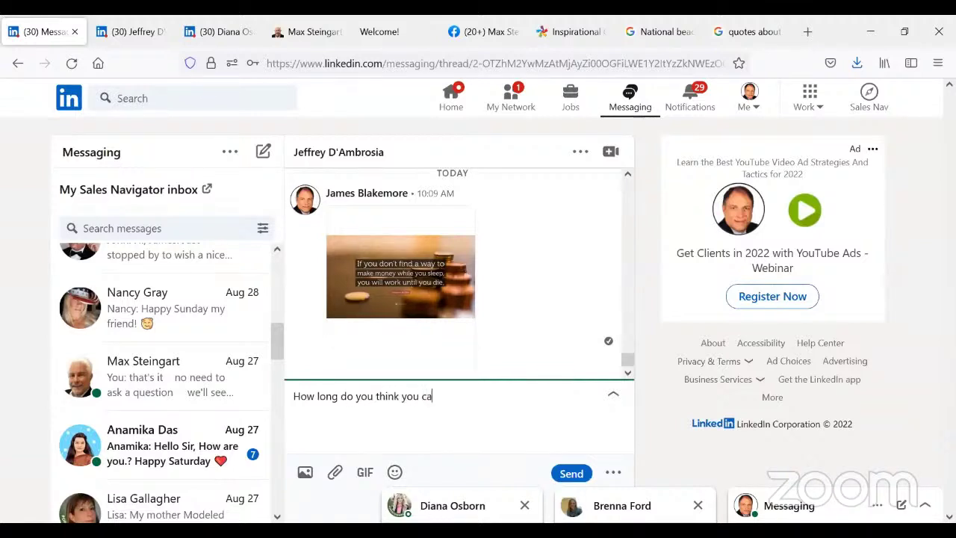
type("n live on your built in")
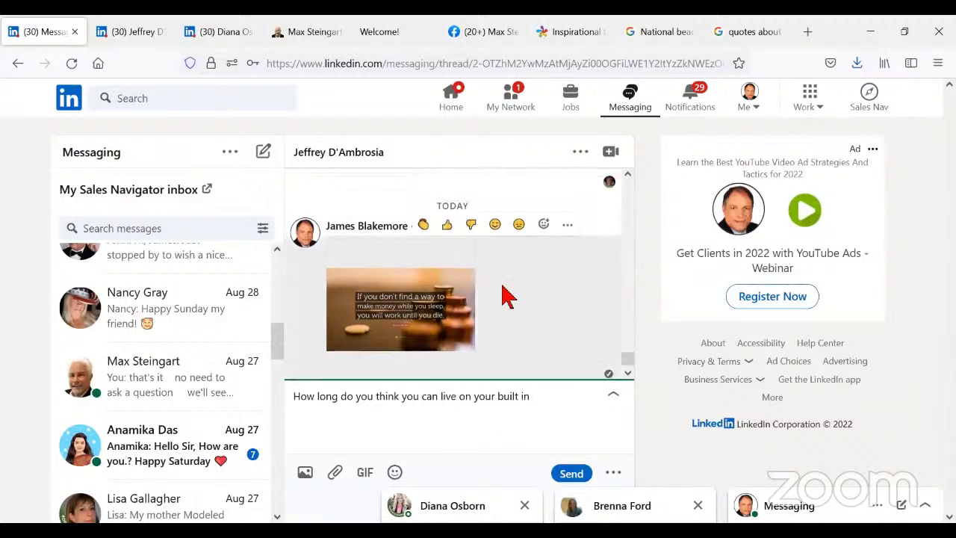
scroll(502, 299, "up", 3)
scroll(508, 314, "down", 3)
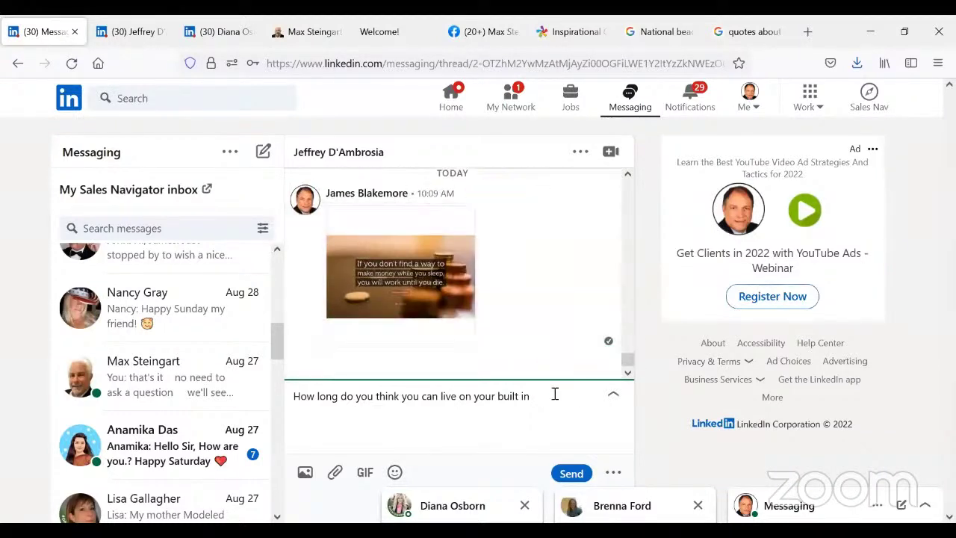
left_click(522, 396)
type("up resources until they a")
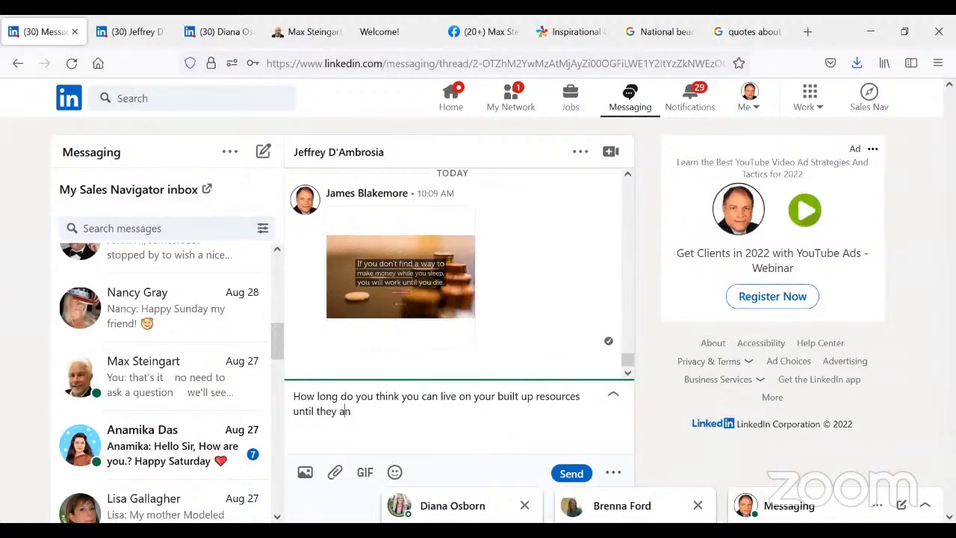
key("BackSpace")
type("run out?")
key("Delete")
left_click(574, 472)
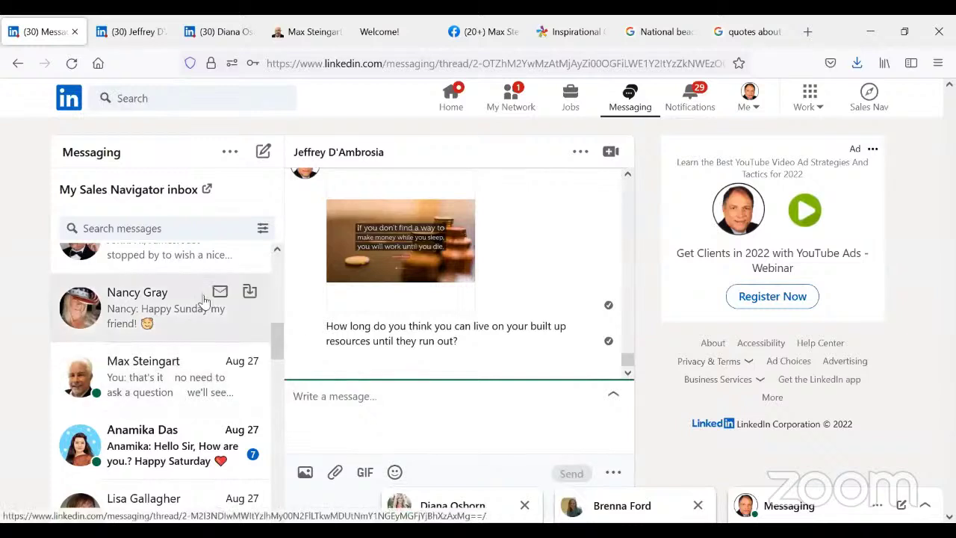
- Open the conversation with the portrait artist and scroll back to its earlier messages
scroll(203, 300, "down", 2)
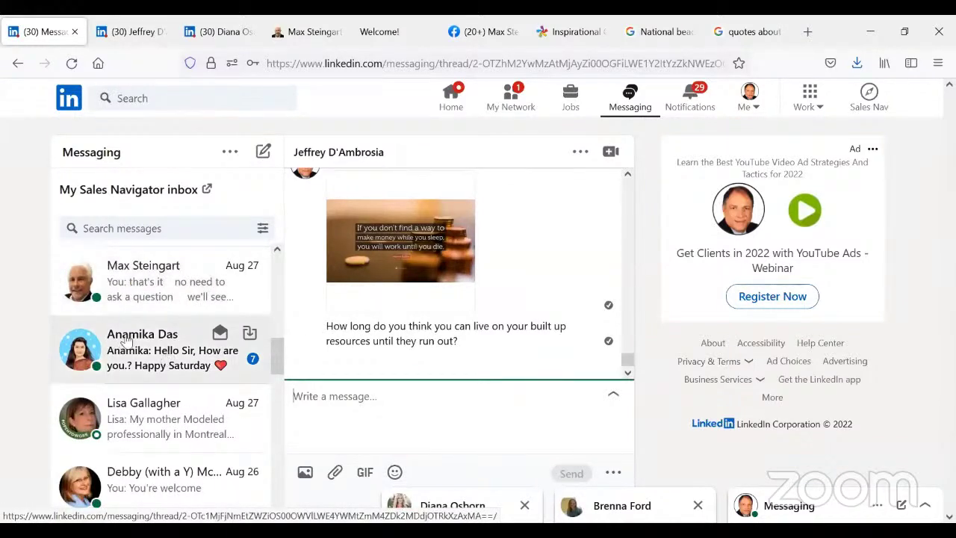
left_click(168, 357)
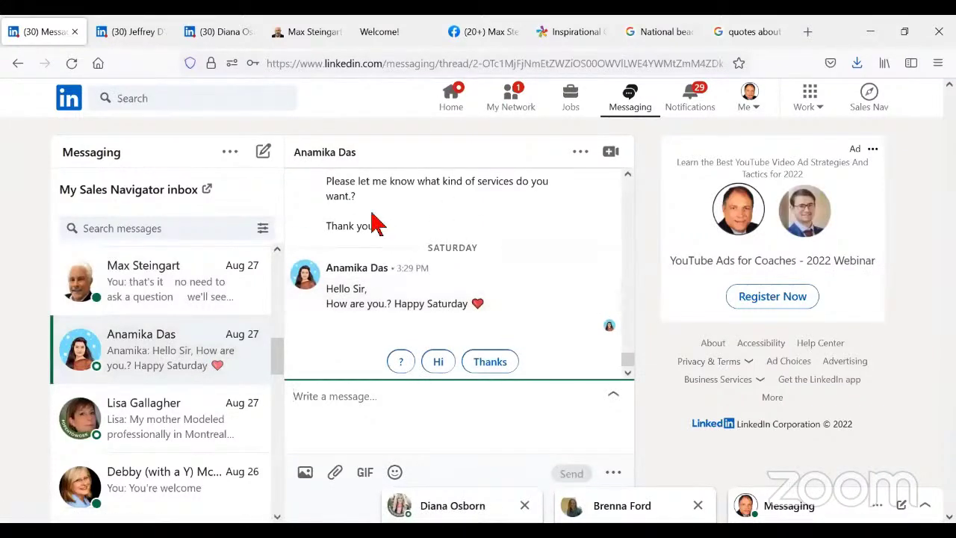
scroll(502, 234, "up", 5)
scroll(498, 230, "up", 3)
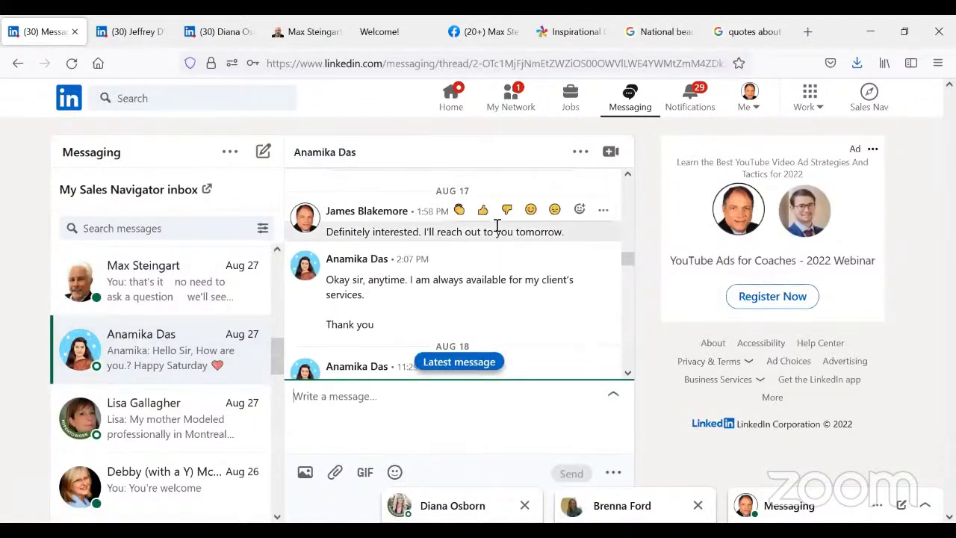
scroll(499, 231, "up", 5)
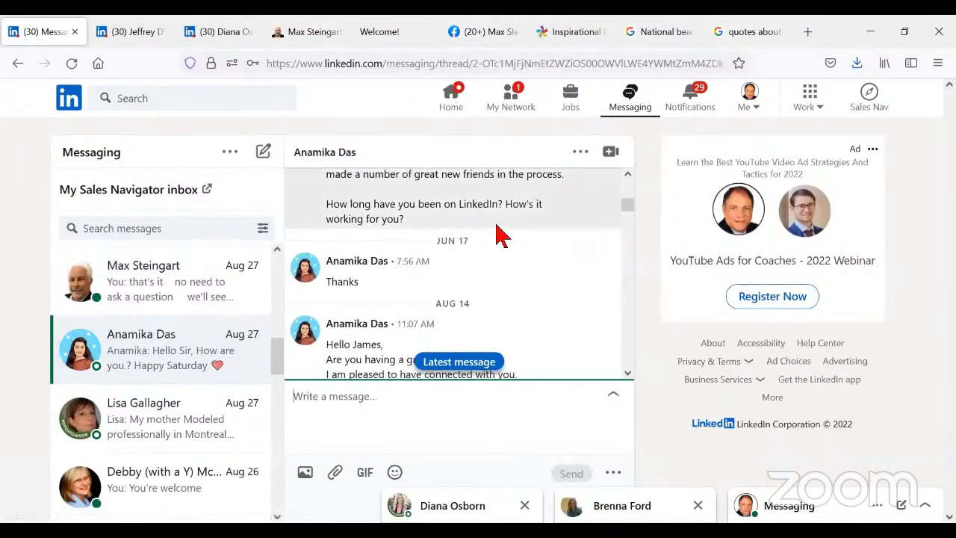
scroll(500, 230, "up", 4)
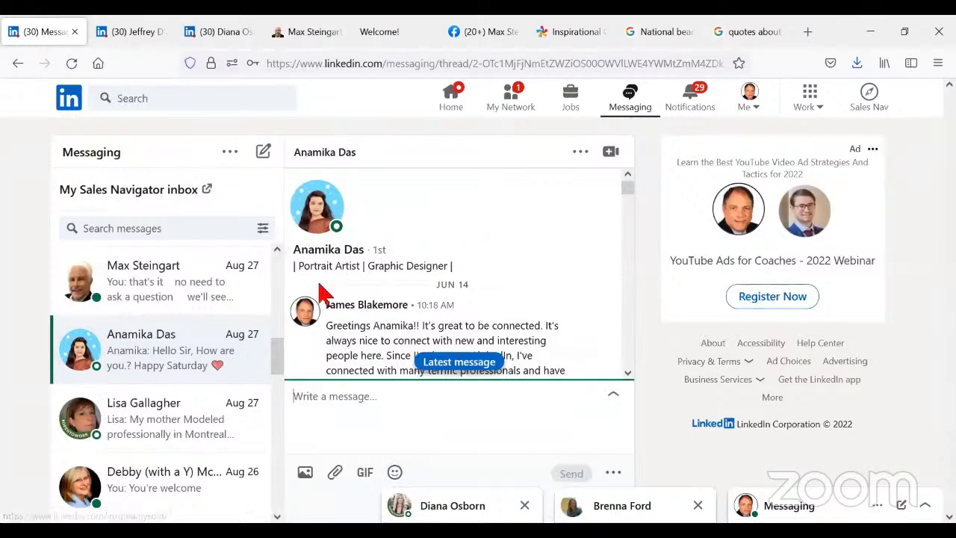
- Read down through the thread and bring up the link options for her name
scroll(572, 277, "down", 2)
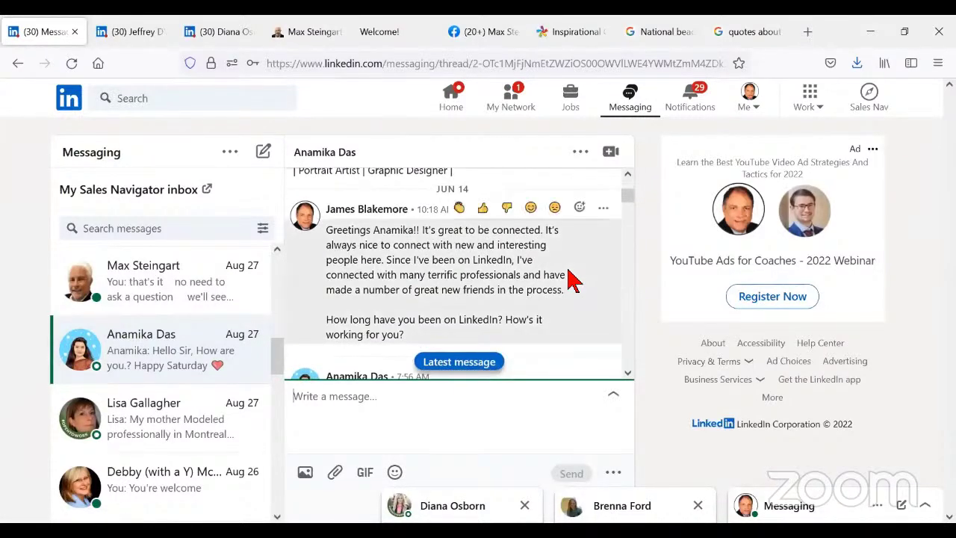
scroll(570, 278, "down", 2)
scroll(527, 288, "down", 2)
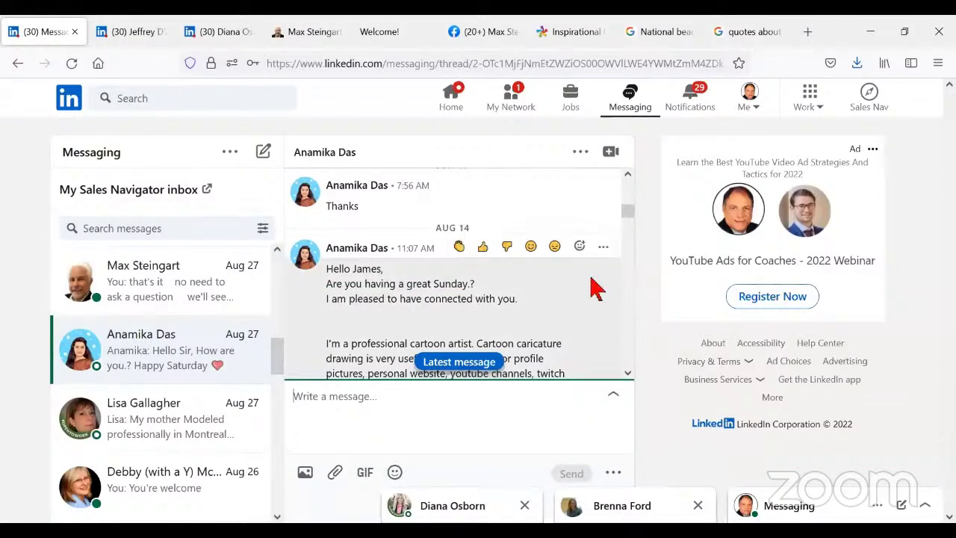
scroll(590, 287, "down", 2)
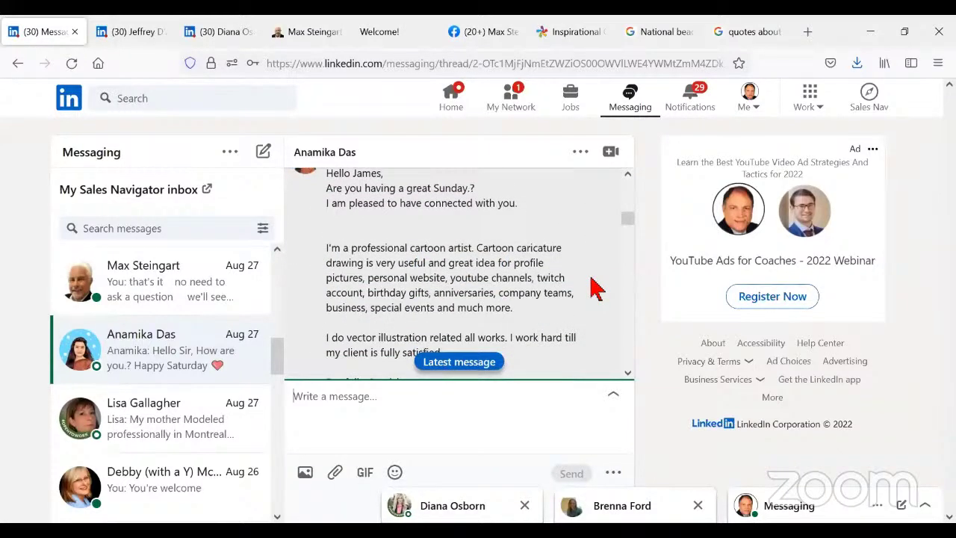
scroll(553, 274, "down", 2)
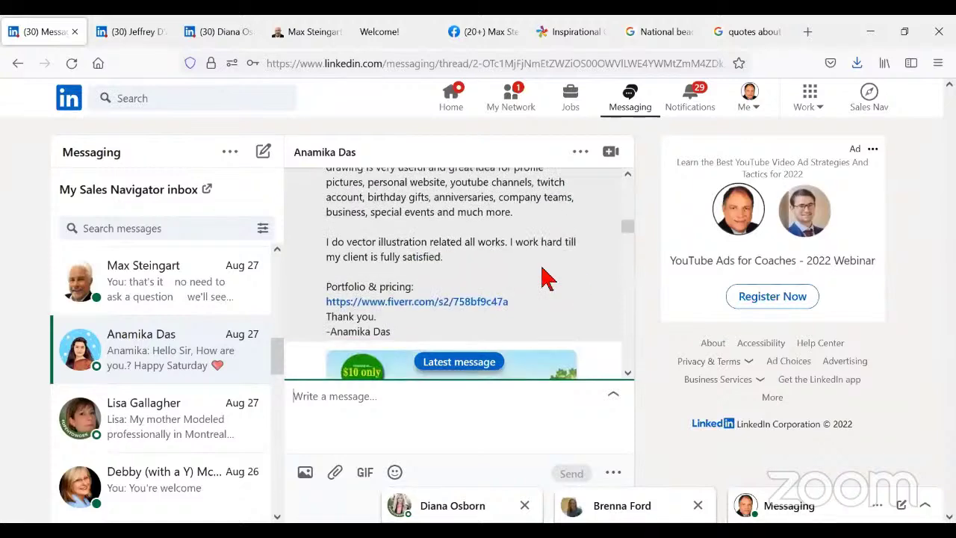
scroll(548, 279, "down", 4)
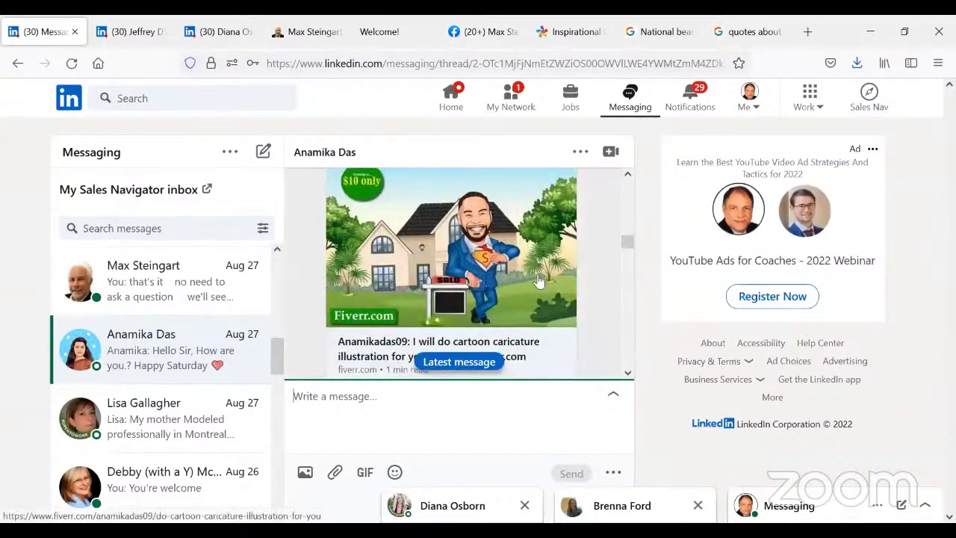
scroll(540, 281, "down", 2)
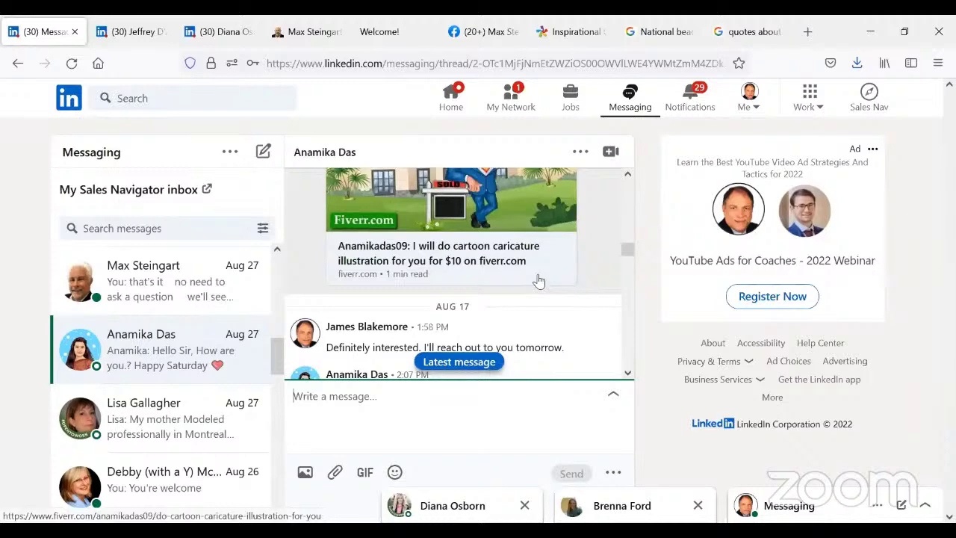
scroll(540, 281, "down", 4)
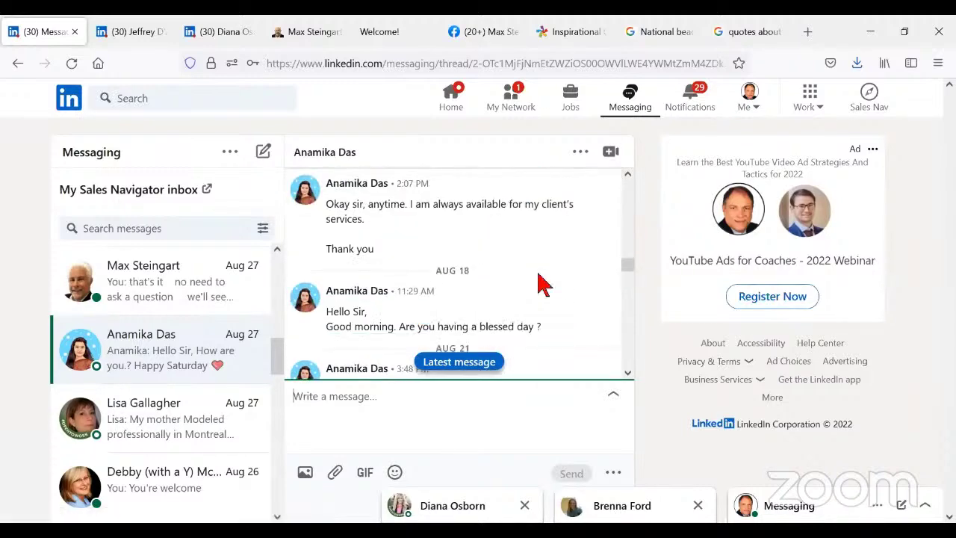
scroll(542, 284, "down", 3)
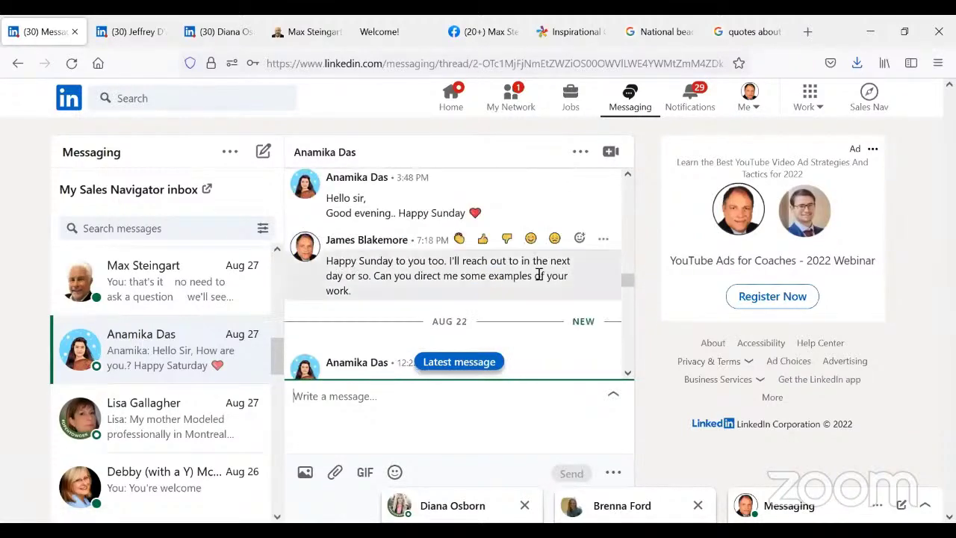
scroll(541, 283, "up", 5)
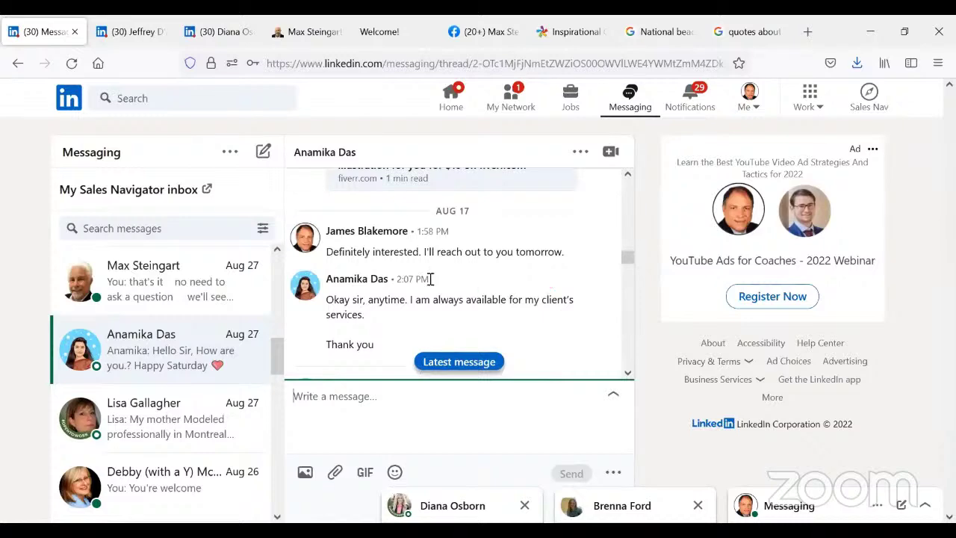
right_click(318, 153)
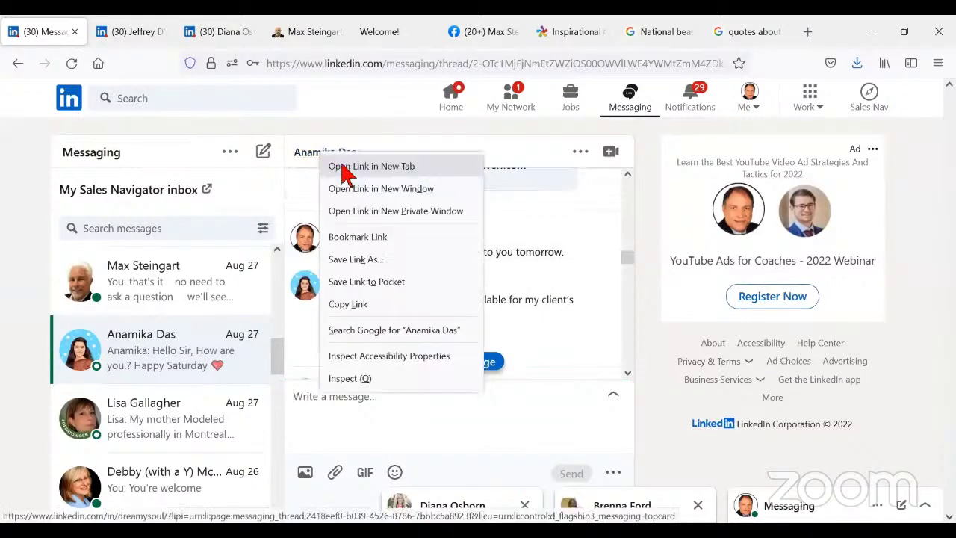
- Open the portrait artist's profile in a new tab and scroll down it
left_click(333, 168)
left_click(112, 33)
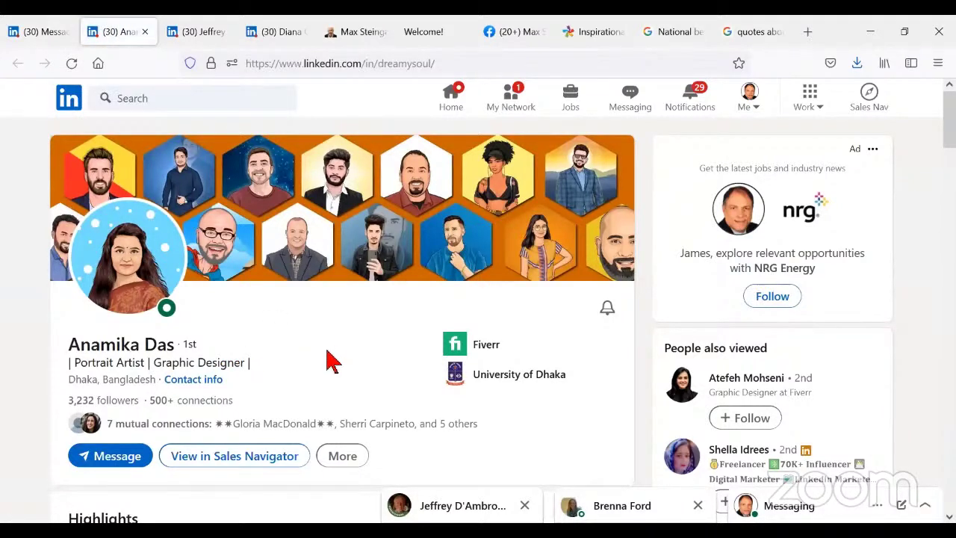
scroll(328, 361, "down", 7)
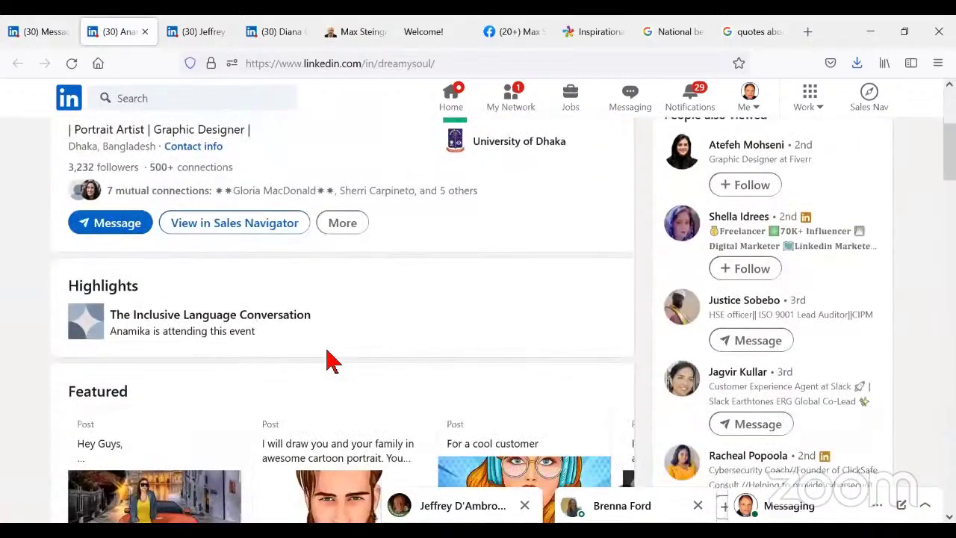
scroll(328, 361, "down", 8)
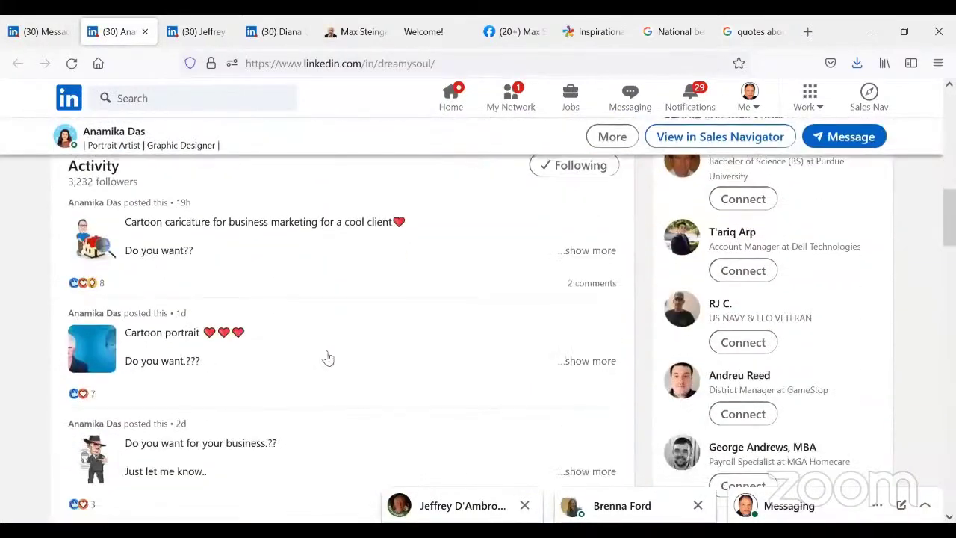
scroll(333, 361, "down", 4)
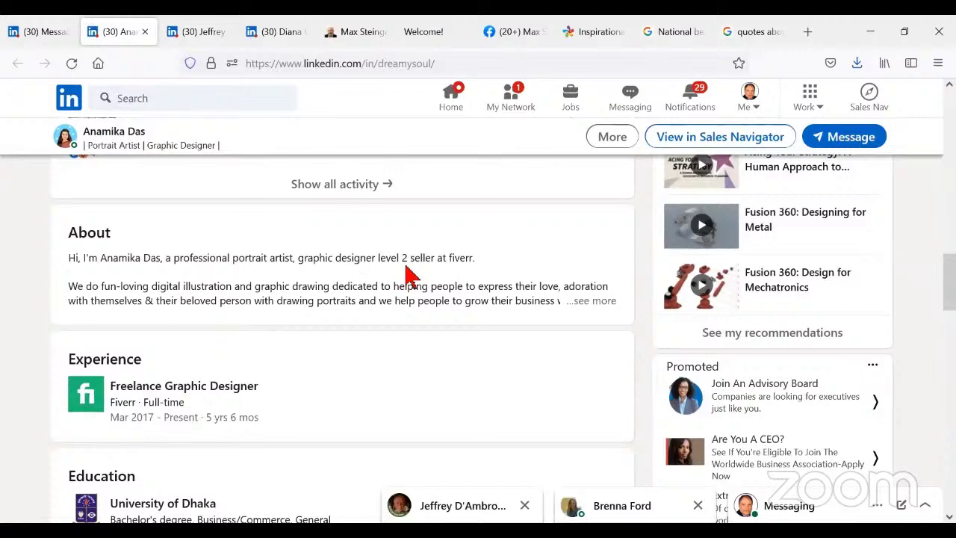
- Expand and read her full About section
left_click(590, 300)
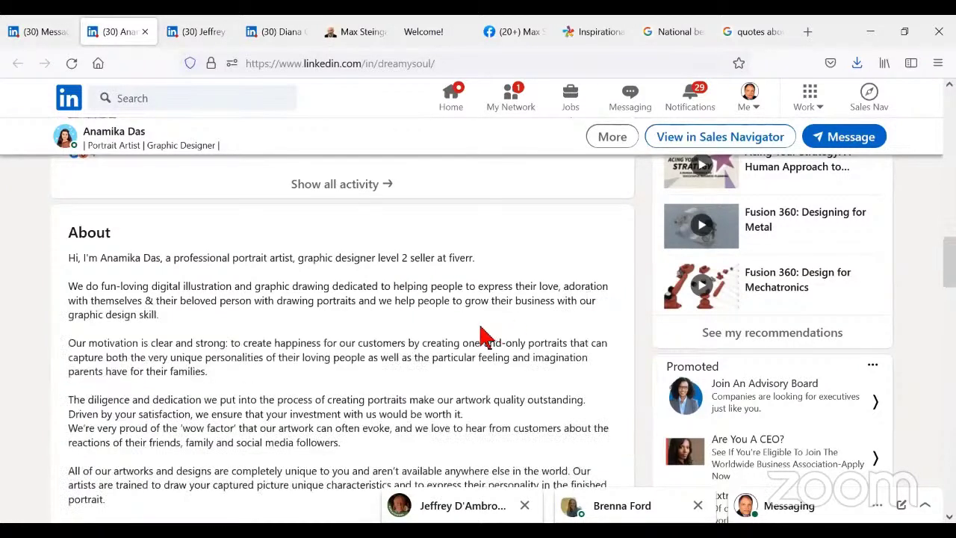
scroll(469, 339, "down", 3)
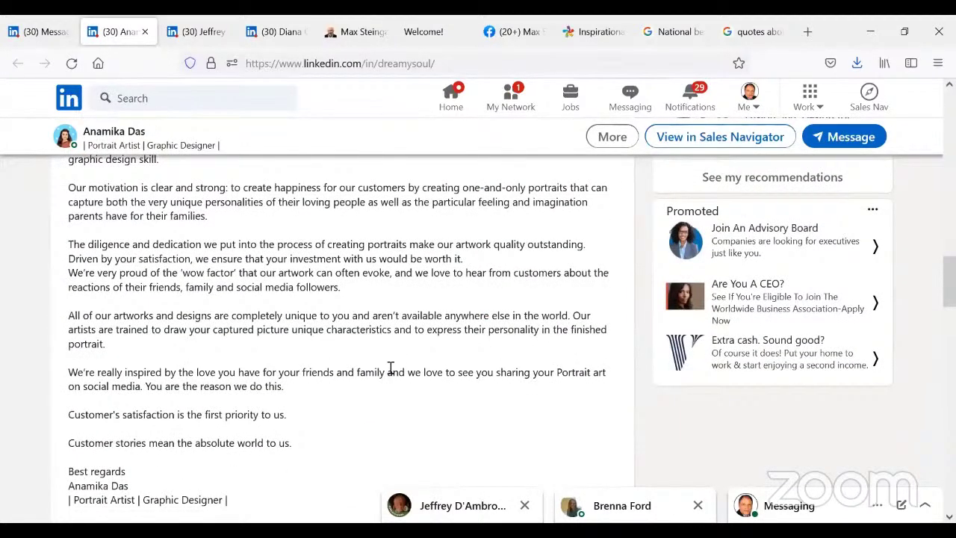
scroll(381, 377, "up", 15)
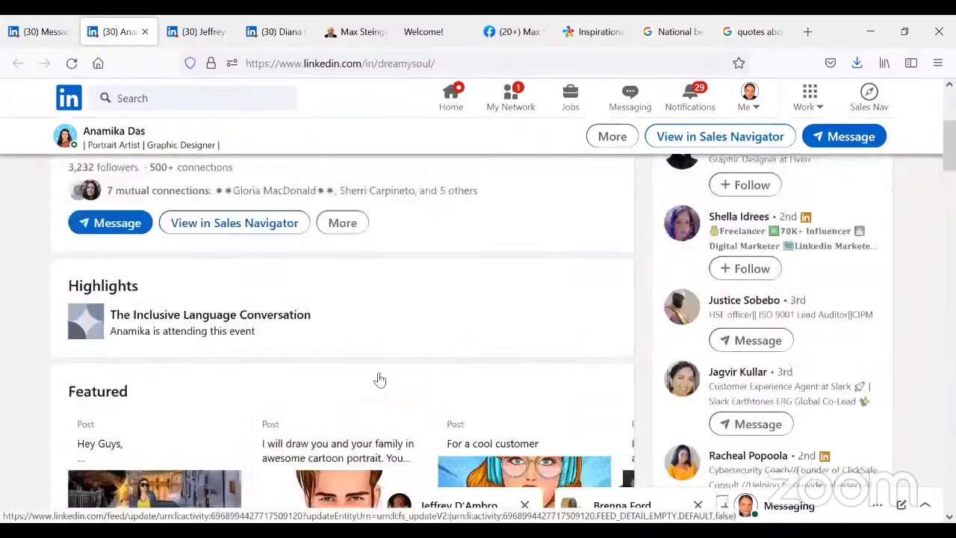
scroll(379, 379, "up", 5)
scroll(378, 380, "down", 1)
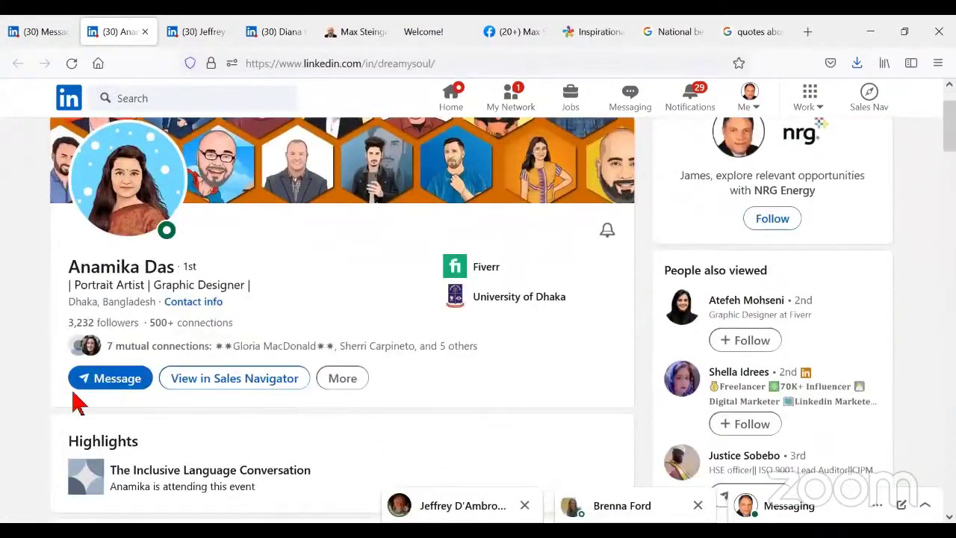
- Message the portrait artist from her profile and review the executive's '10+ years' reply
left_click(104, 381)
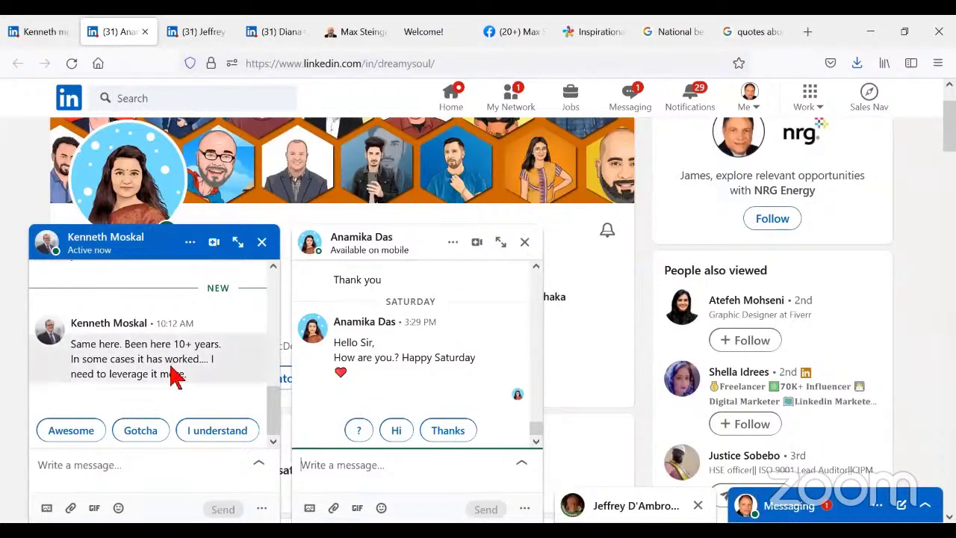
scroll(171, 373, "up", 5)
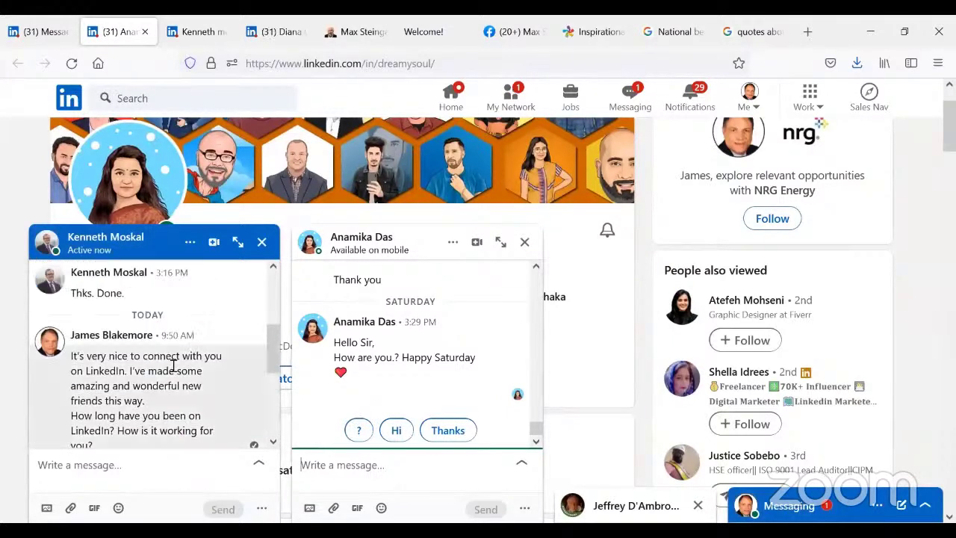
mouse_move(173, 365)
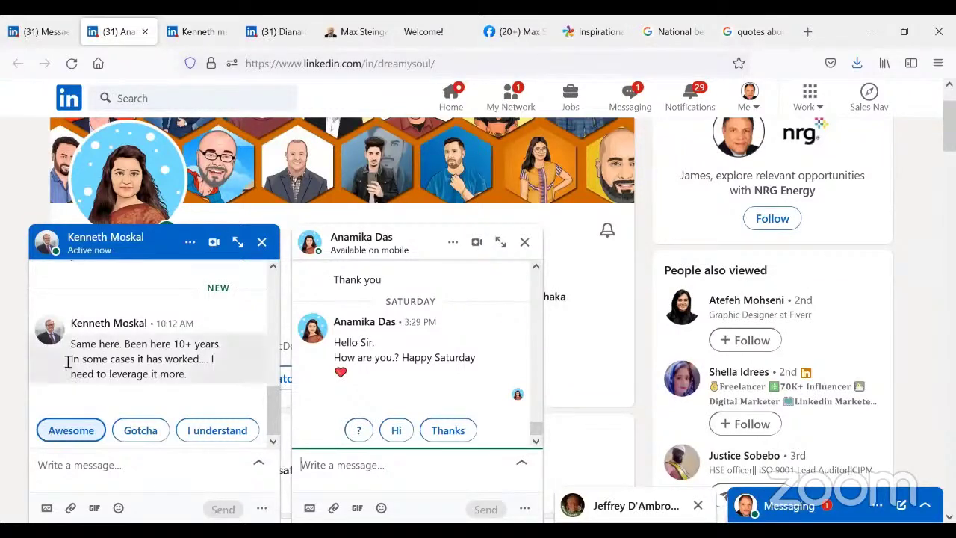
- Open the supply-chain executive's profile in a new tab and minimize both chat windows
right_click(92, 327)
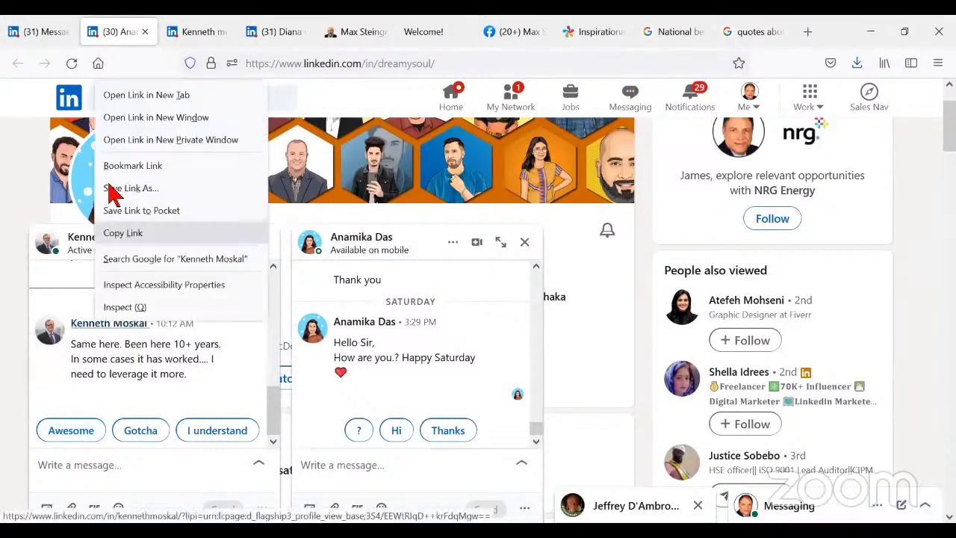
left_click(144, 96)
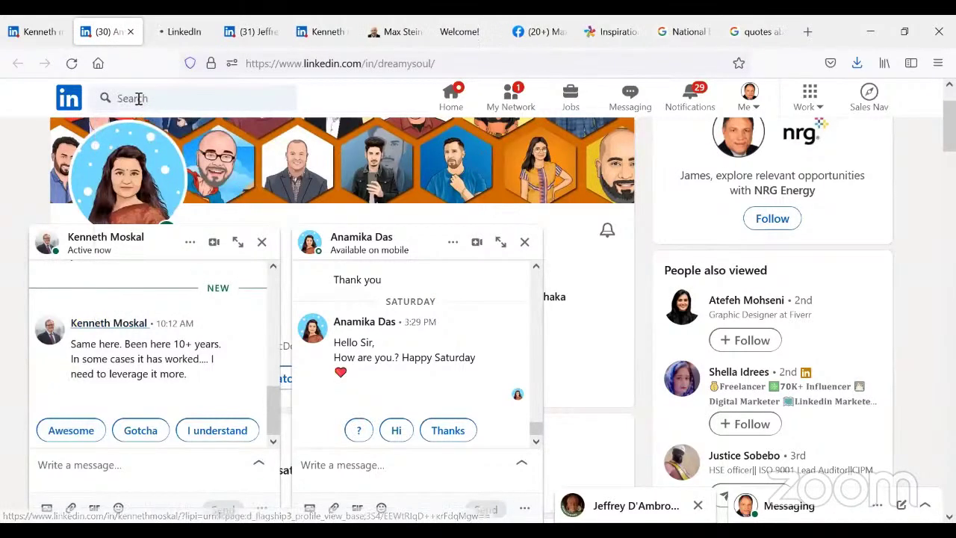
left_click(172, 31)
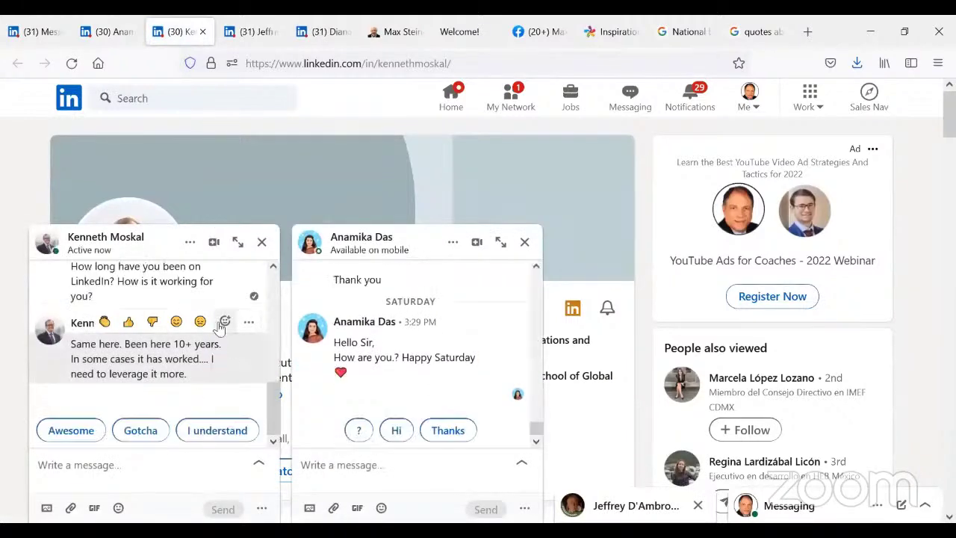
left_click(177, 235)
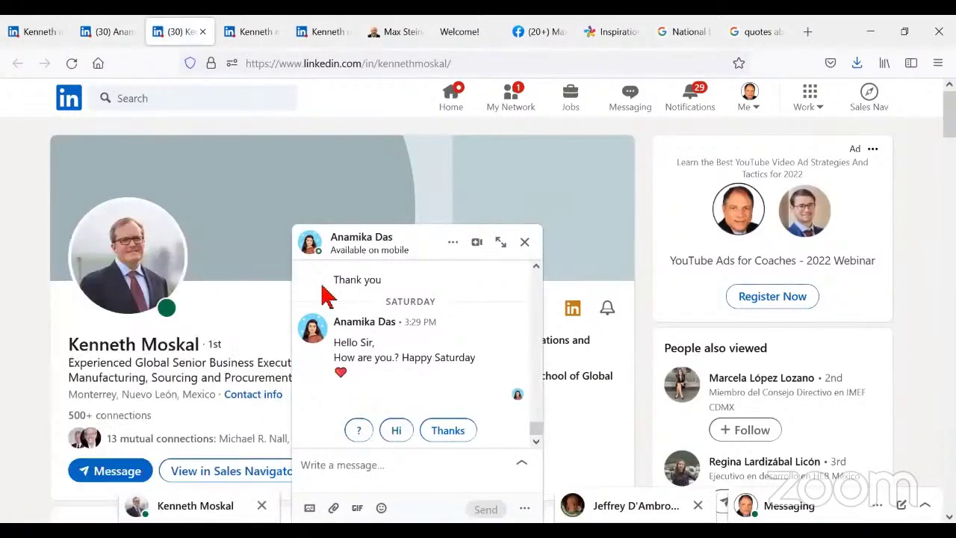
left_click(423, 235)
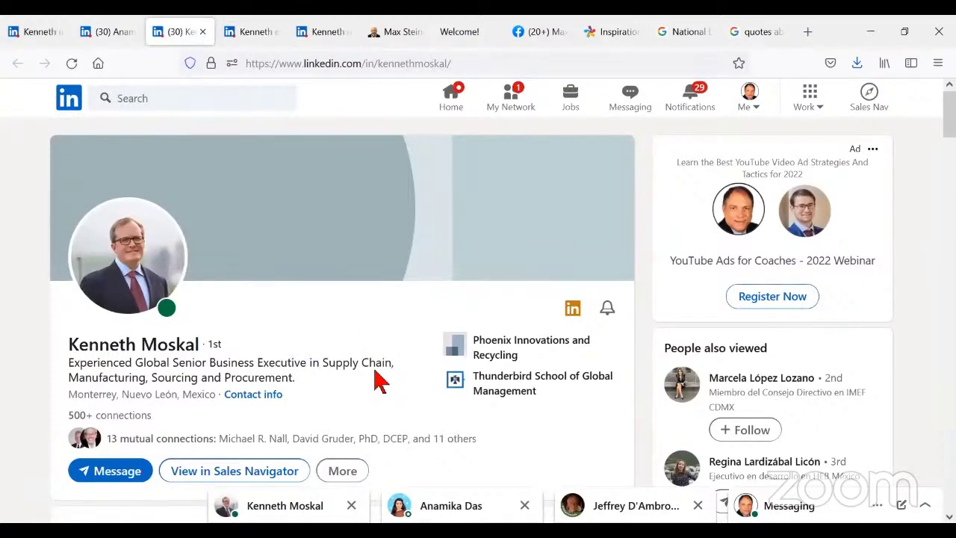
- Scroll through the executive's About and Experience sections
scroll(377, 381, "down", 3)
scroll(377, 381, "down", 2)
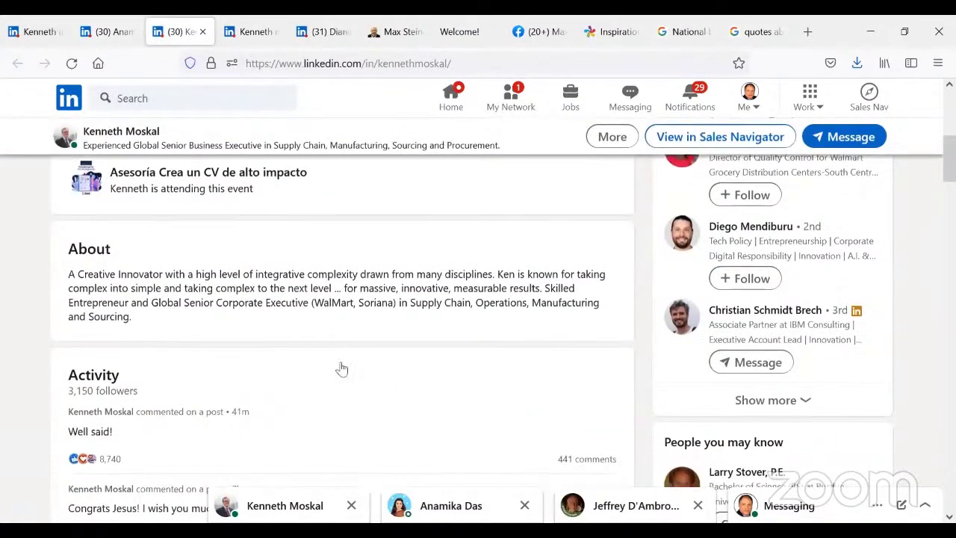
scroll(342, 371, "down", 3)
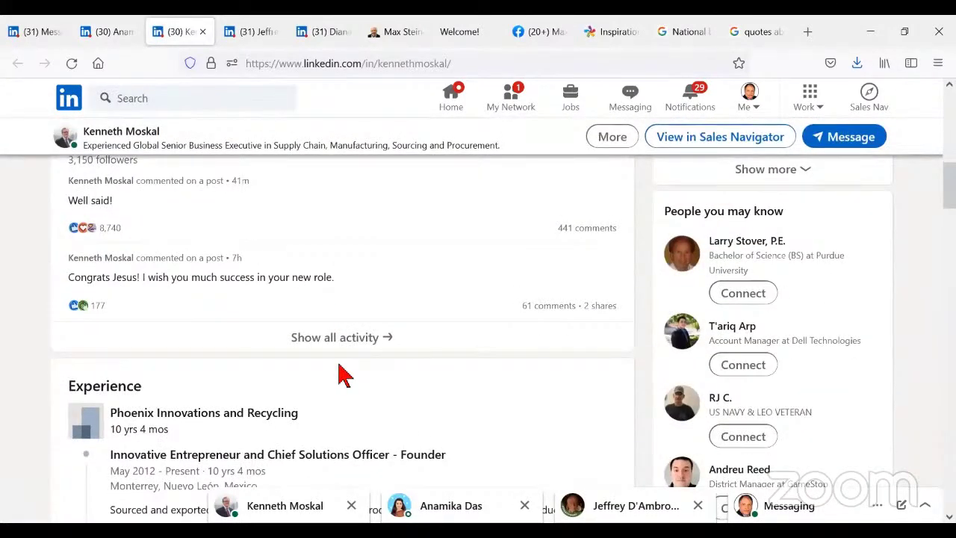
scroll(342, 371, "down", 2)
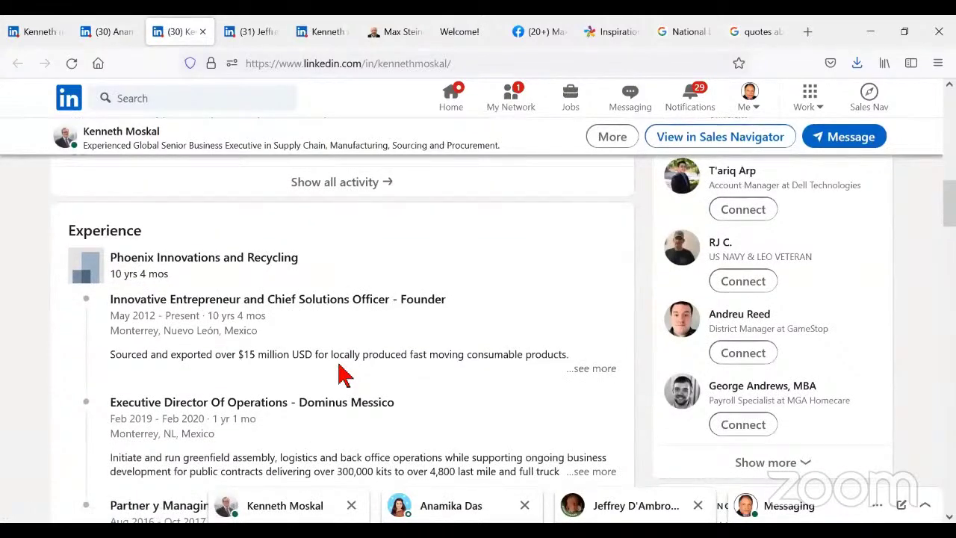
scroll(342, 371, "up", 12)
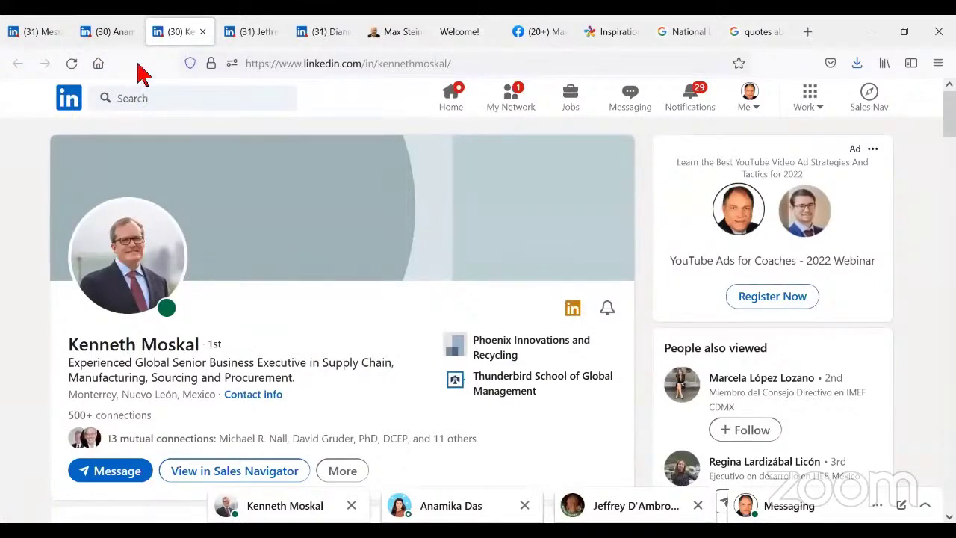
- Close the consultant's profile tab and return to the messaging thread
left_click(251, 30)
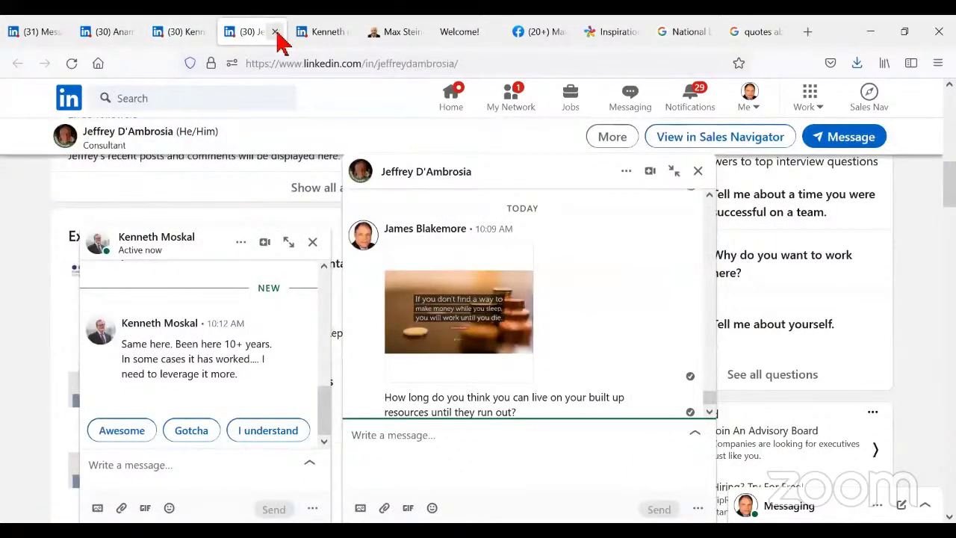
left_click(274, 32)
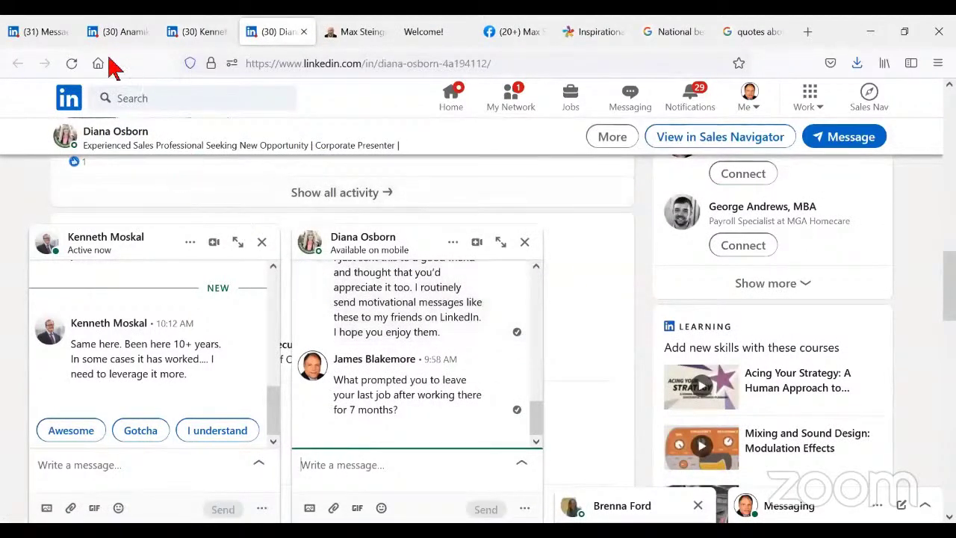
left_click(39, 34)
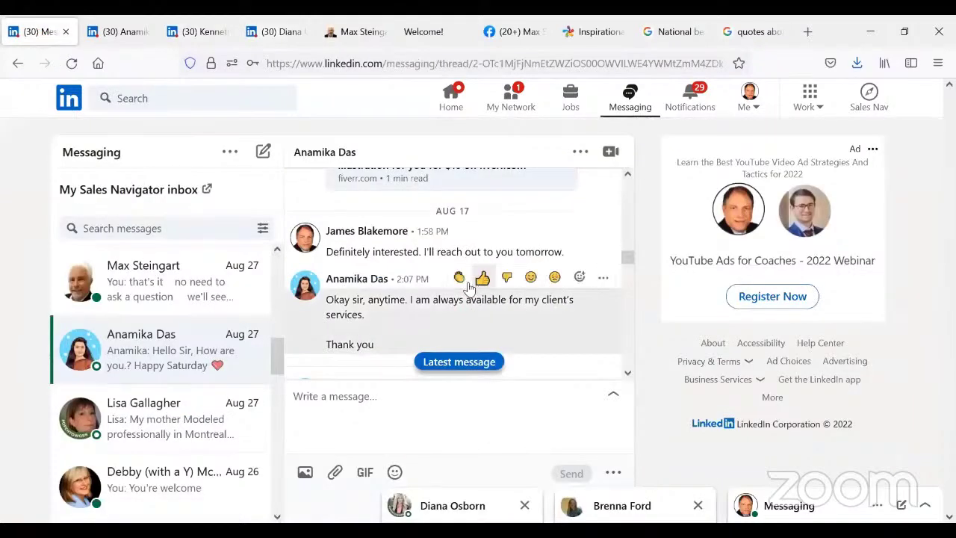
- Scroll past the images and services list to the 'Happy Saturday' greeting
scroll(502, 296, "down", 2)
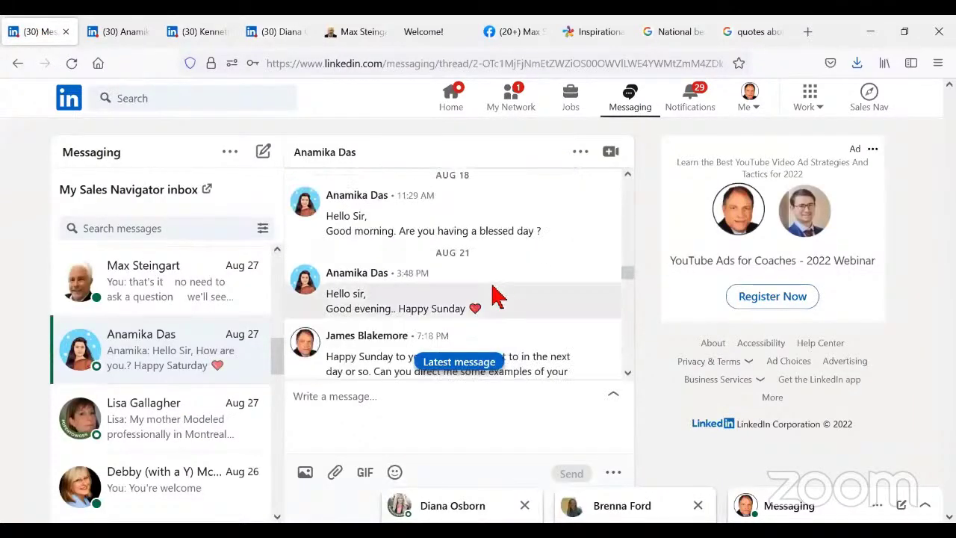
scroll(506, 265, "down", 2)
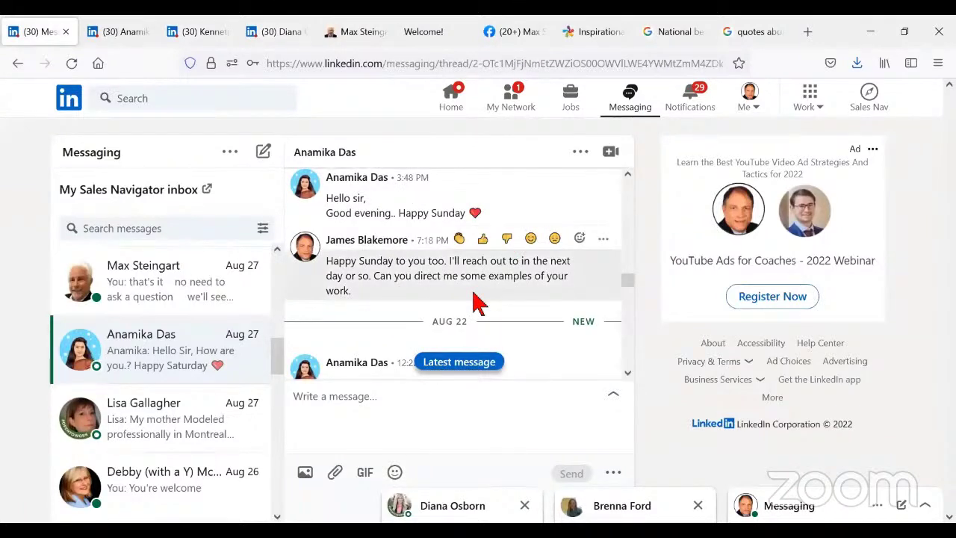
scroll(478, 303, "down", 2)
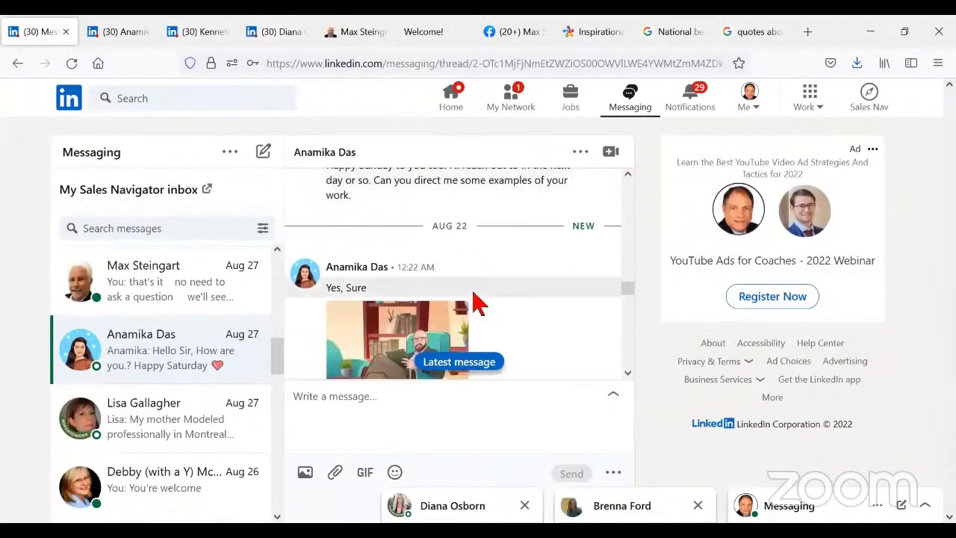
scroll(478, 302, "down", 4)
scroll(478, 302, "down", 2)
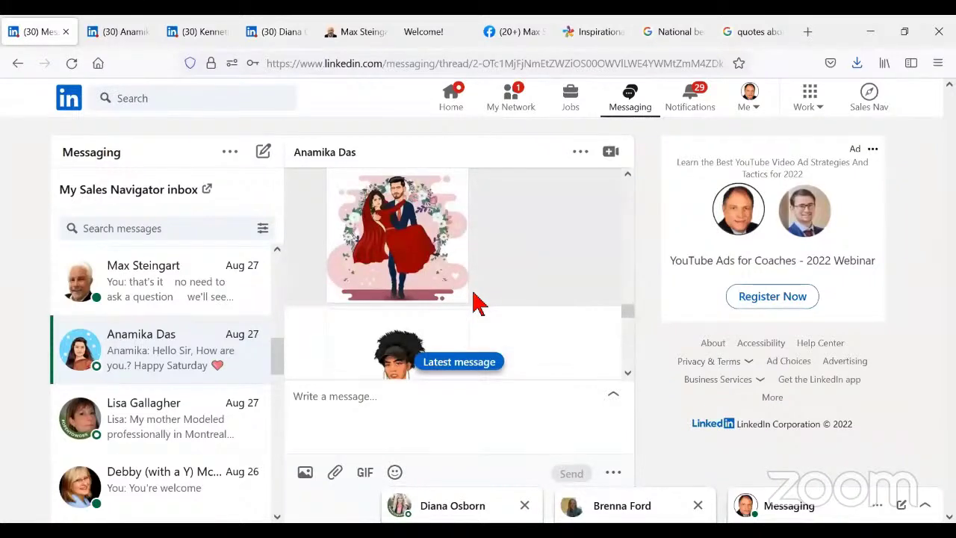
scroll(478, 302, "down", 2)
scroll(478, 303, "down", 2)
scroll(478, 302, "down", 2)
scroll(478, 303, "down", 2)
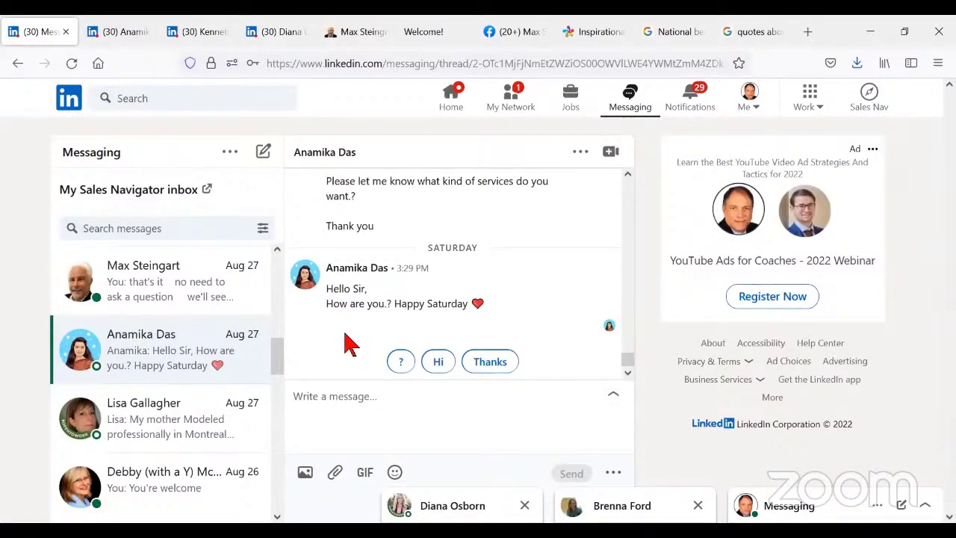
- Send 'Thanks. I hope you had a nice weekend.', praising her images and asking about her prior work
left_click(298, 395)
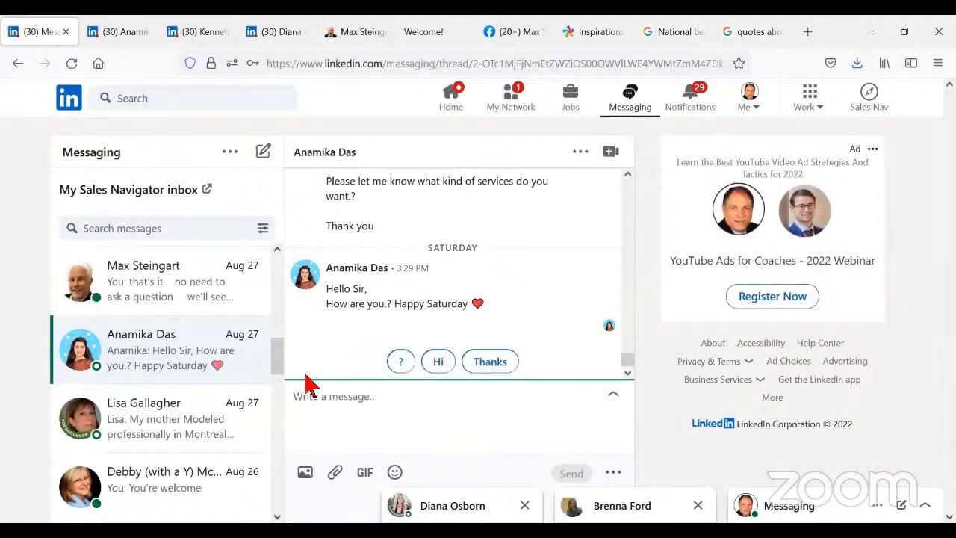
type("Than")
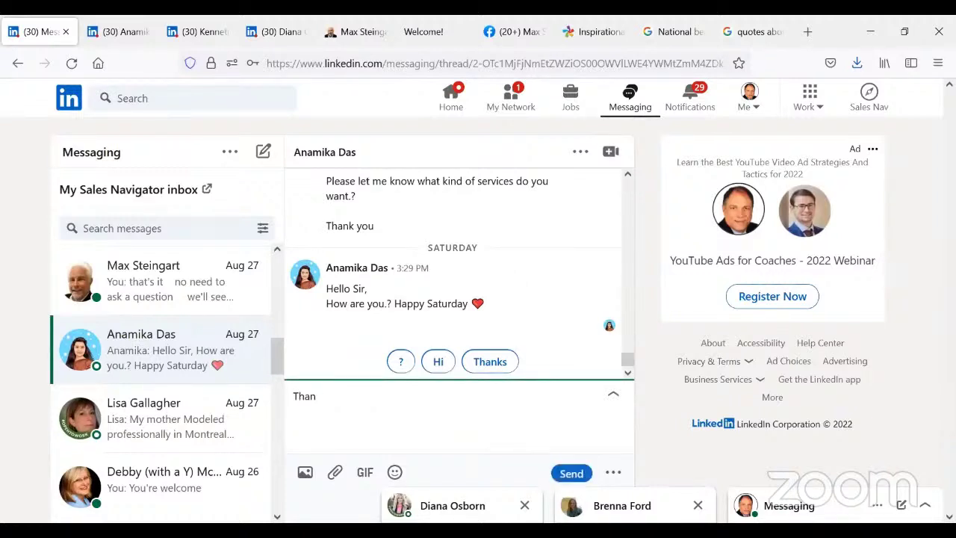
type("ks.  I hope you had a nice weekend")
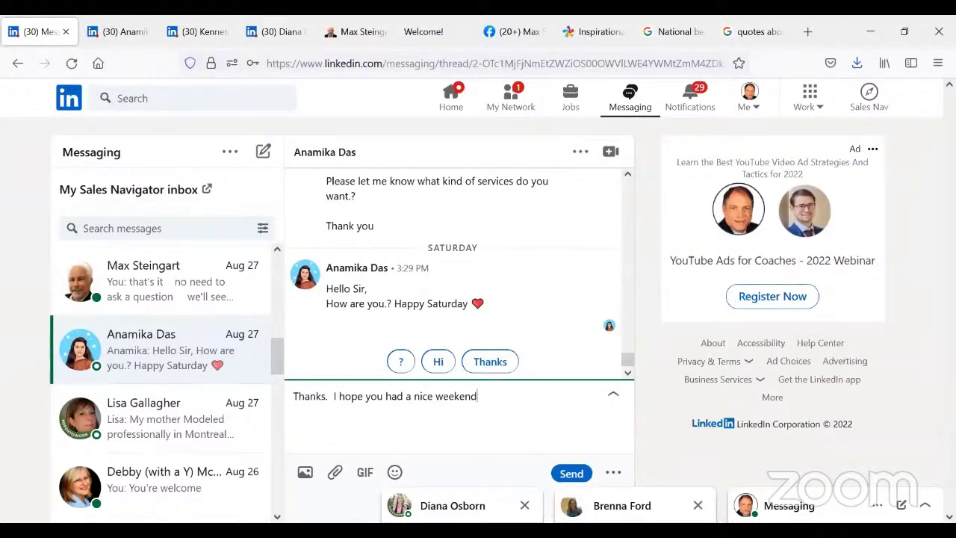
type(".")
type("The images you created that I looked at are")
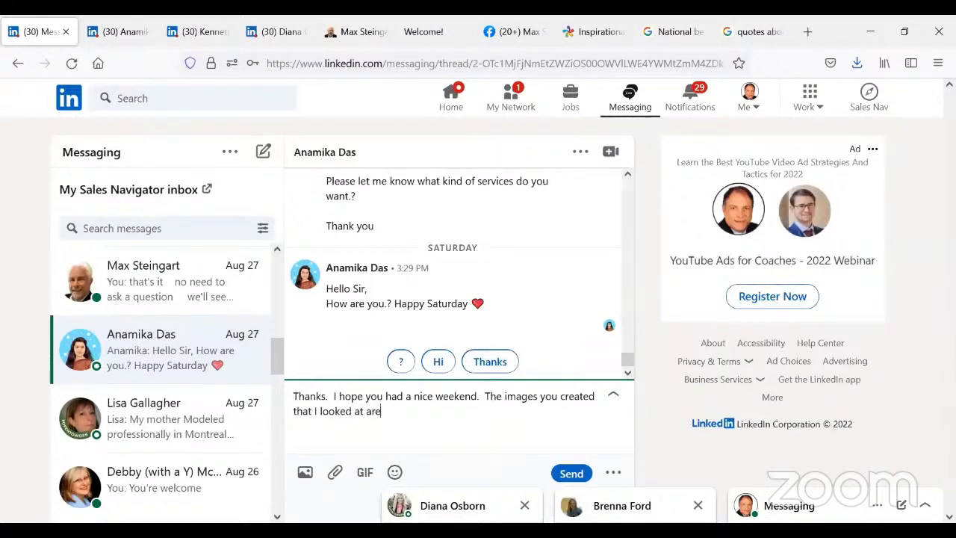
type(" very well done.   What ")
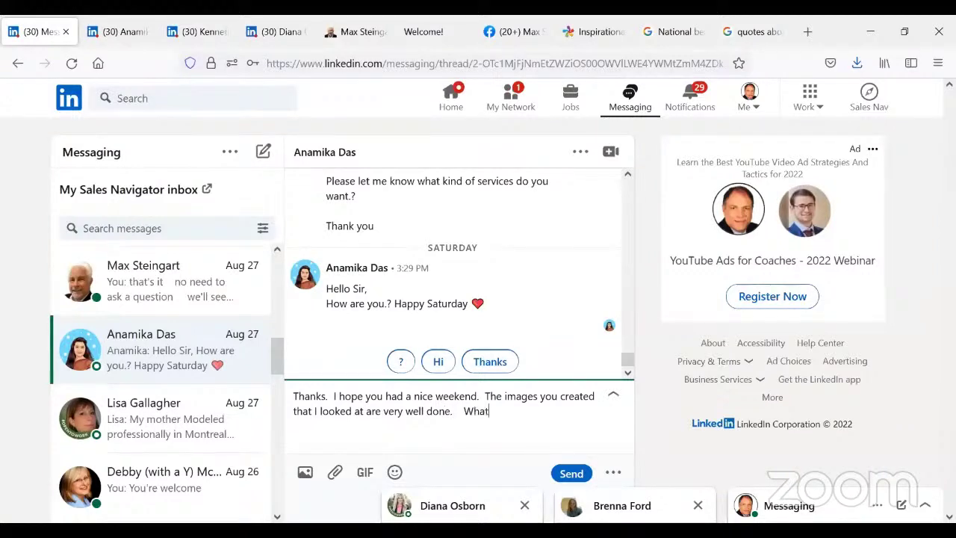
type("did you do prior to getting i")
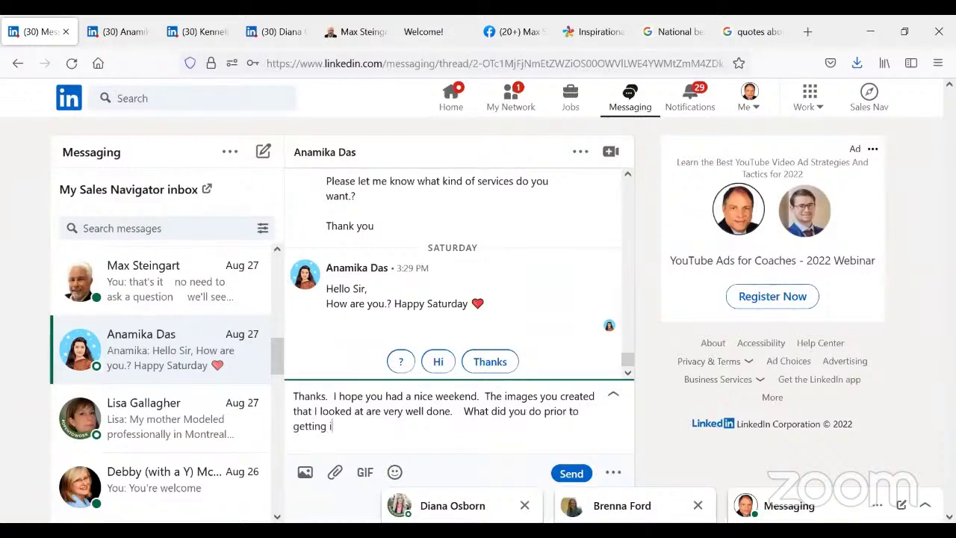
type("nto this business?")
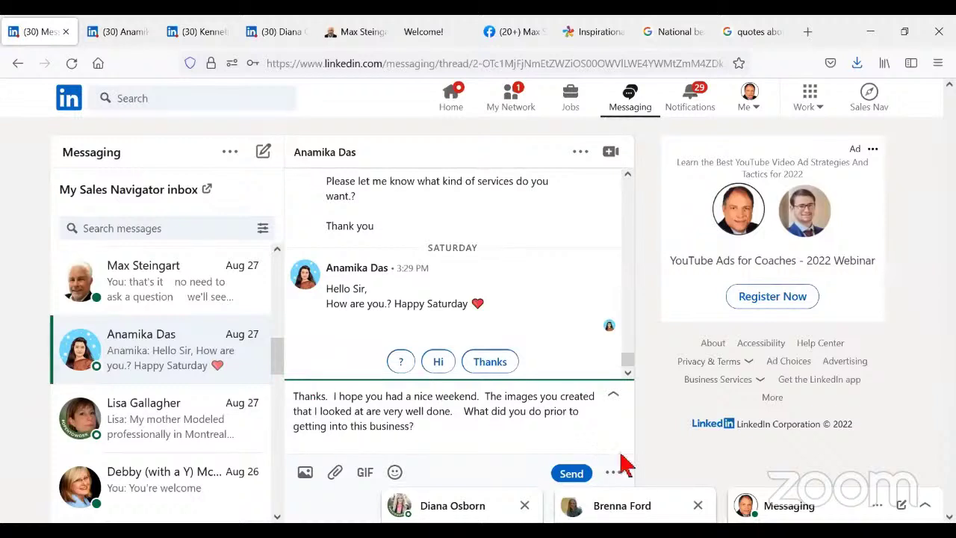
left_click(568, 477)
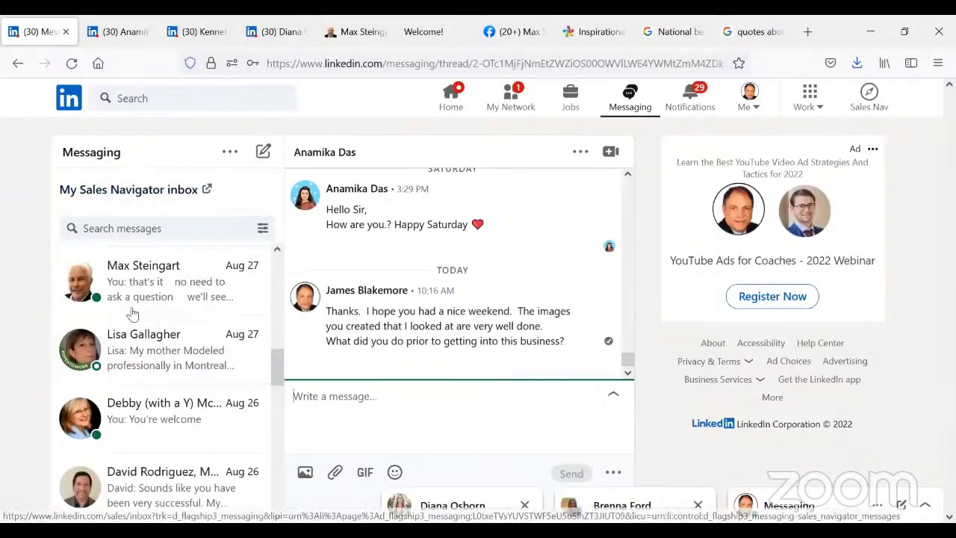
- Open and read another contact's conversation
scroll(211, 363, "down", 2)
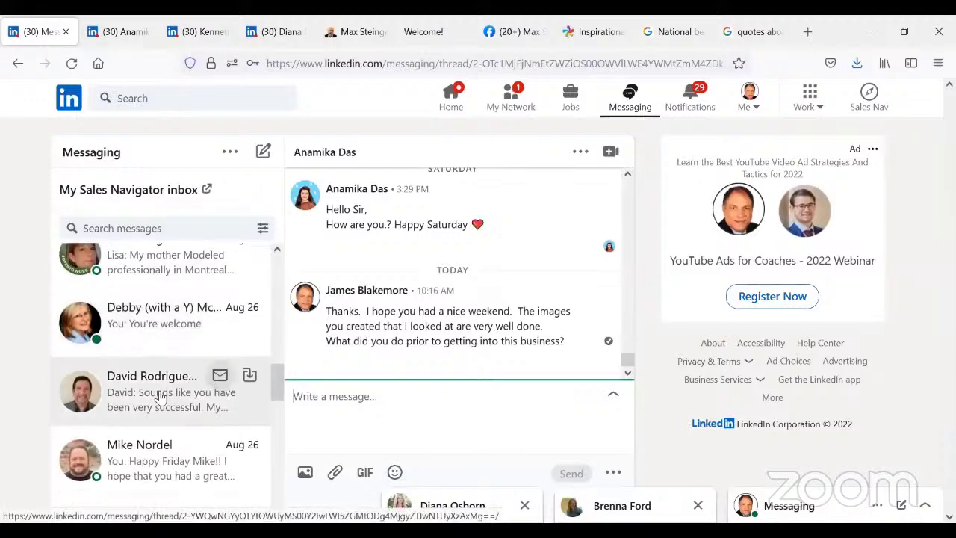
left_click(133, 396)
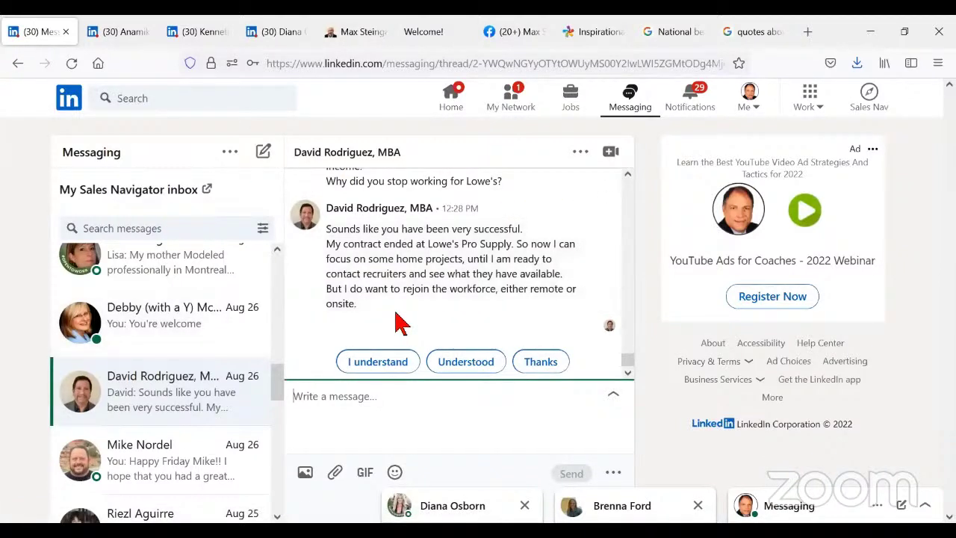
scroll(401, 322, "up", 3)
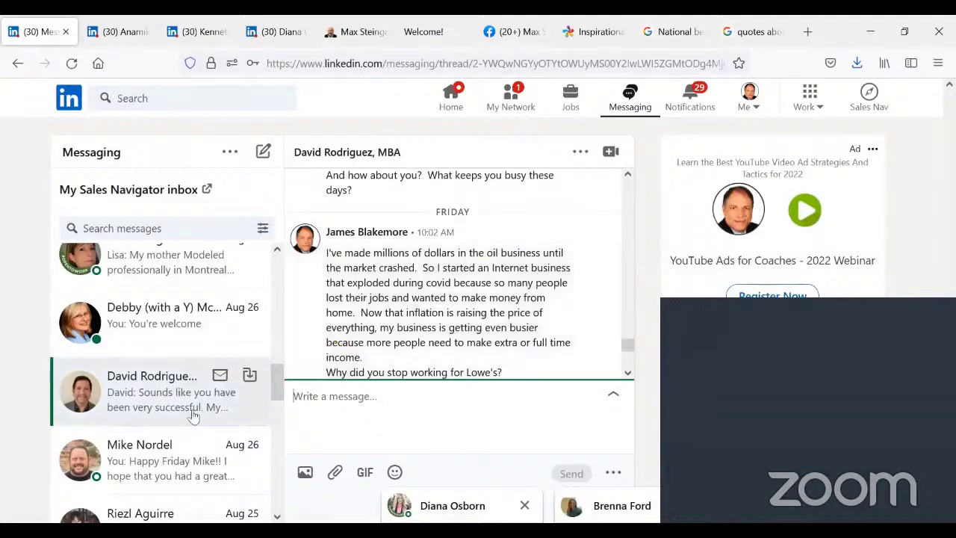
scroll(193, 417, "down", 3)
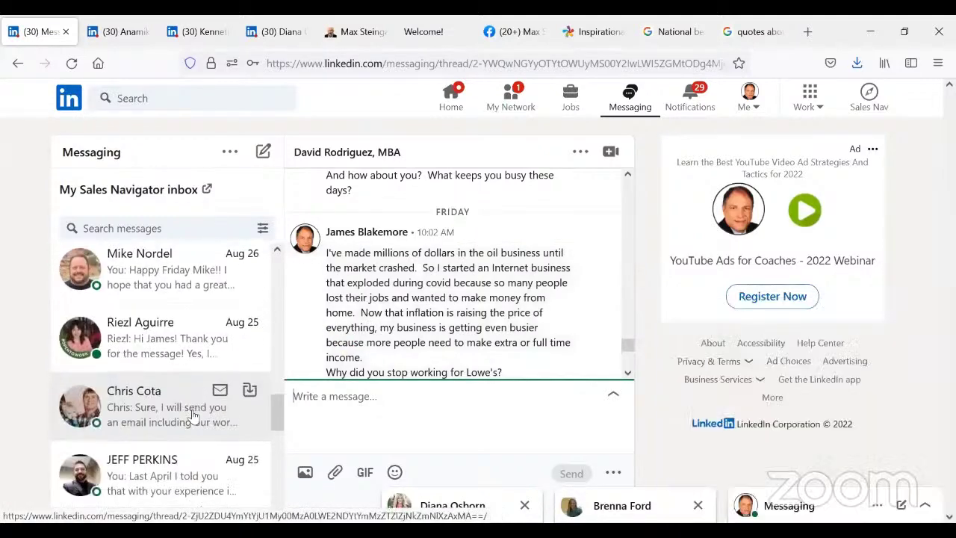
- Open the next conversation and open the lead-generation contact's profile in a new tab
left_click(156, 348)
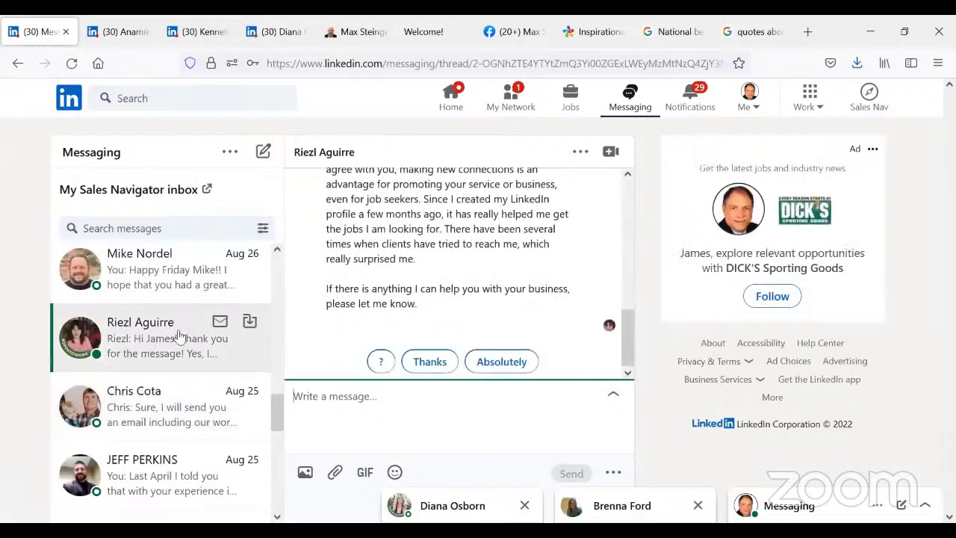
scroll(540, 233, "up", 3)
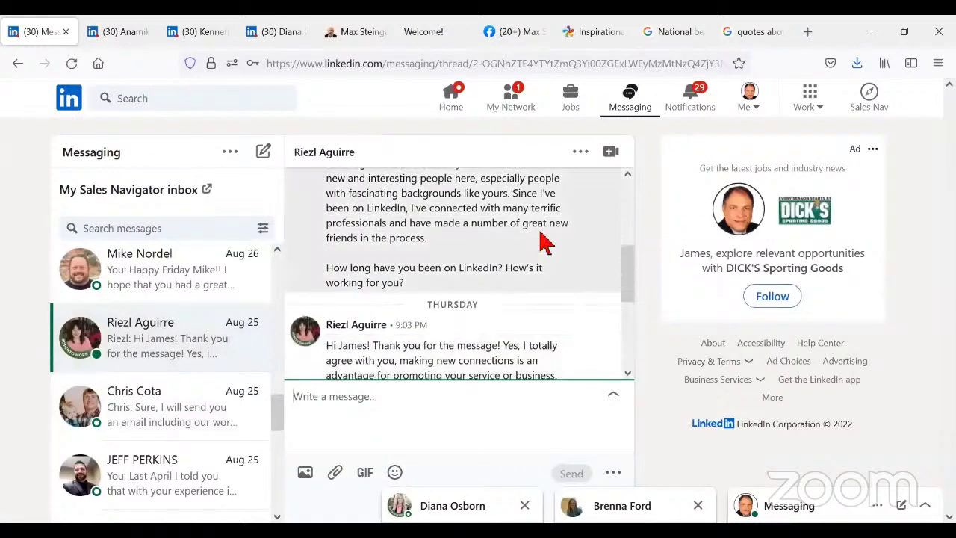
scroll(505, 262, "down", 2)
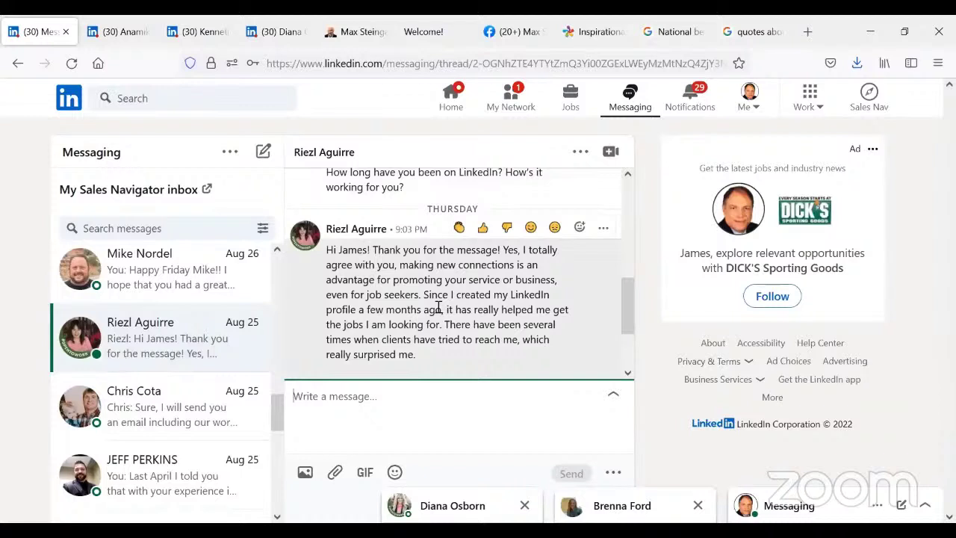
right_click(323, 156)
left_click(342, 171)
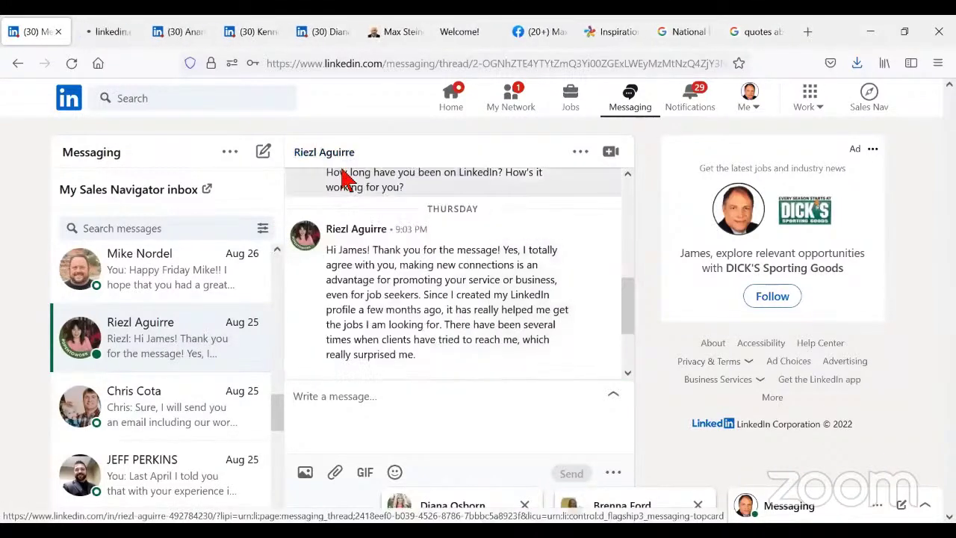
- Close the covering chat window and review her About, Experience and Education sections
left_click(112, 32)
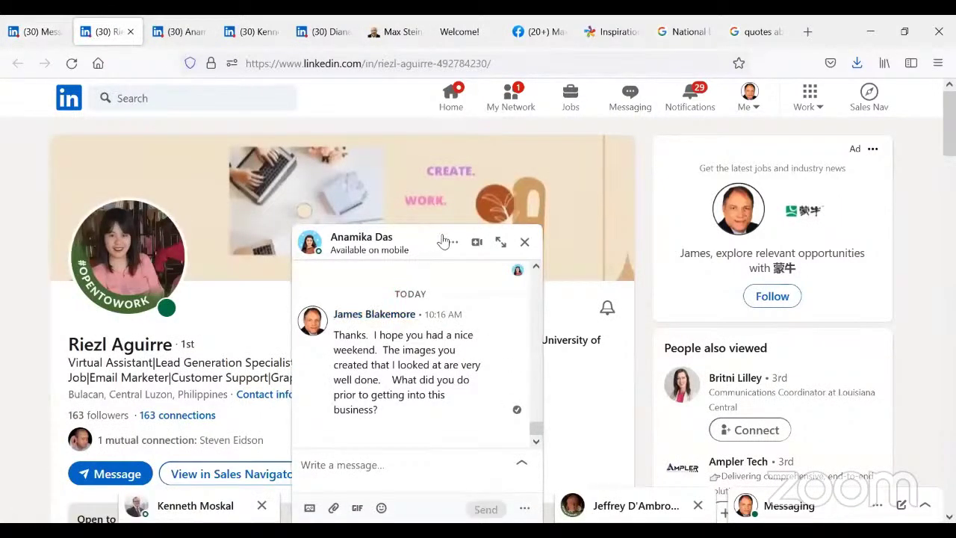
left_click(524, 242)
scroll(377, 323, "down", 5)
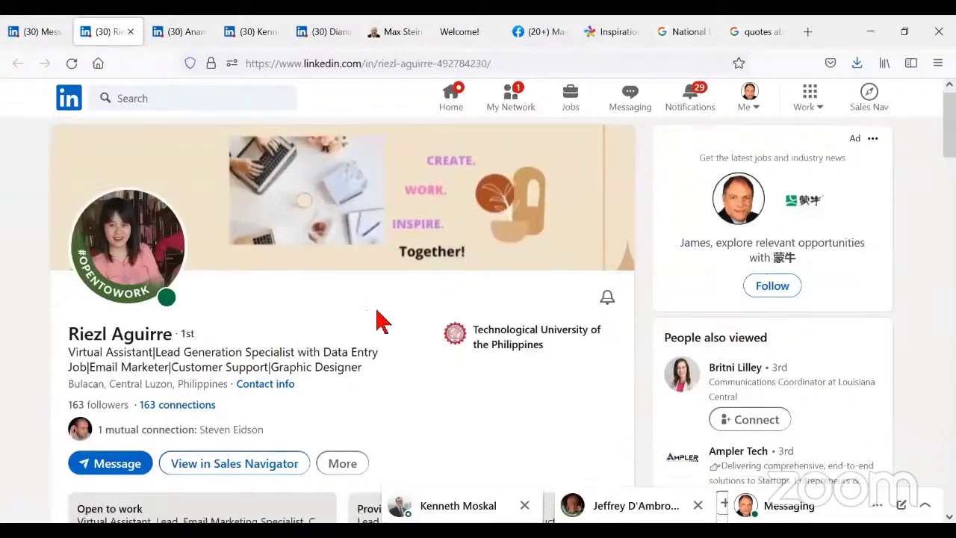
scroll(377, 322, "down", 9)
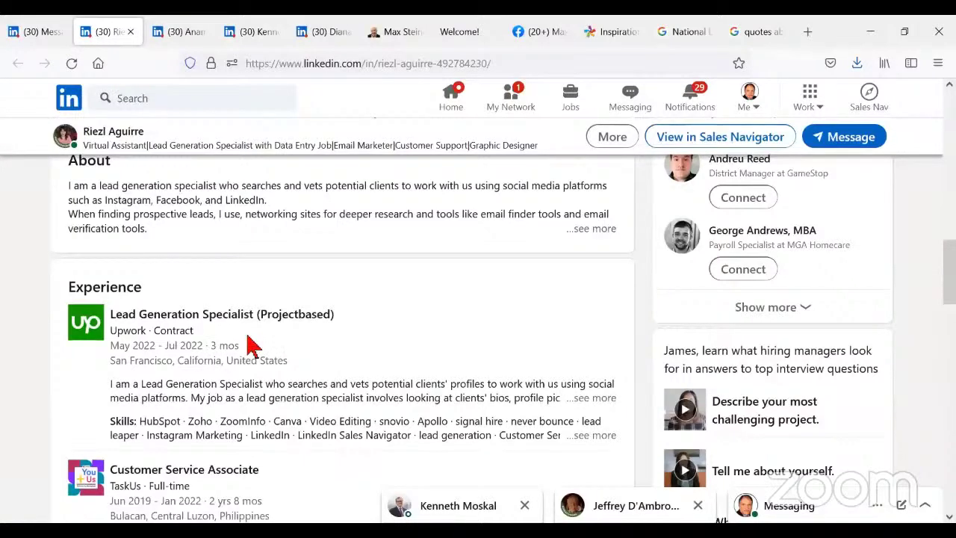
scroll(254, 345, "down", 2)
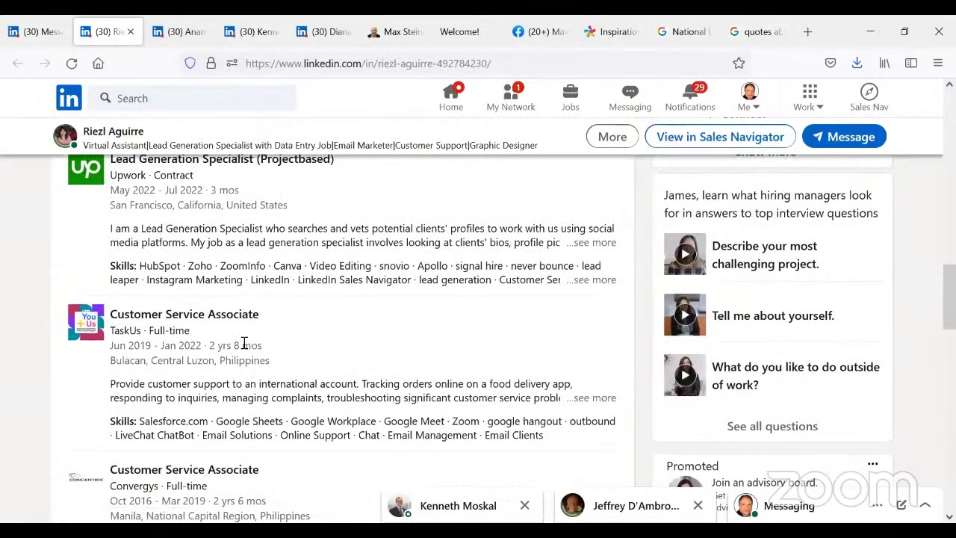
scroll(243, 344, "down", 1)
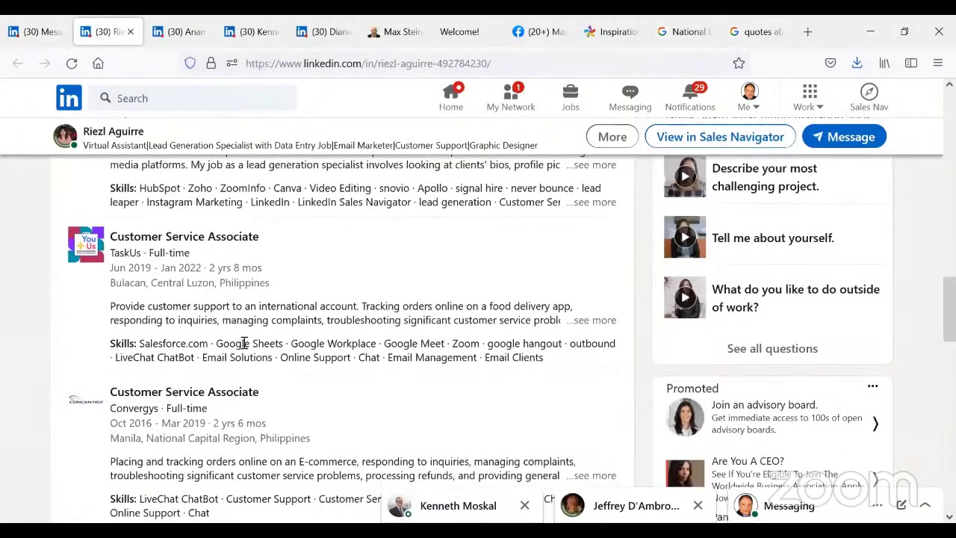
scroll(244, 343, "down", 2)
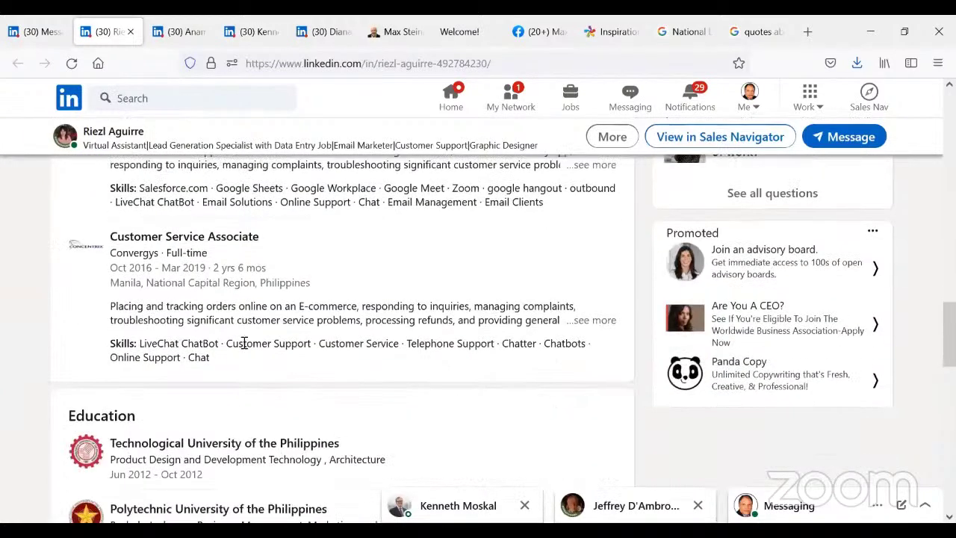
scroll(243, 343, "up", 6)
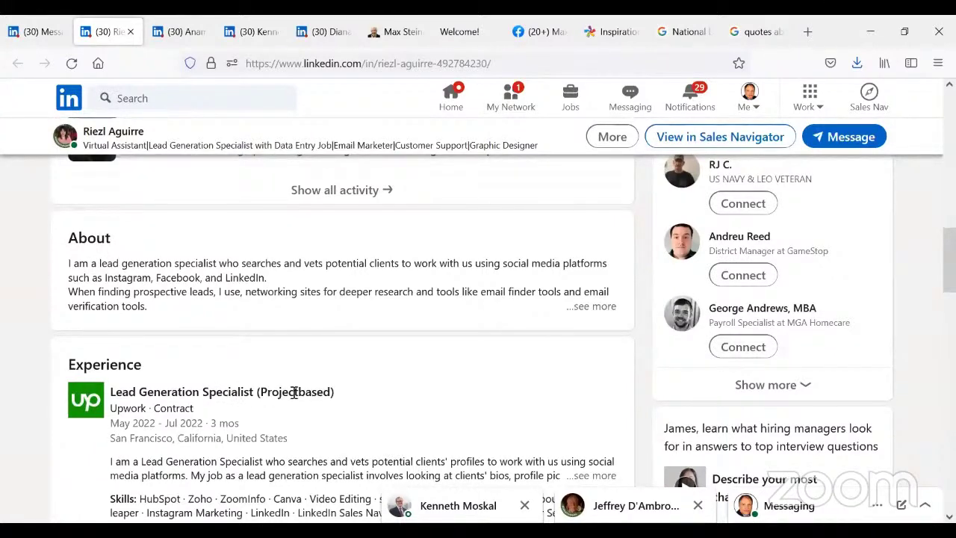
scroll(293, 392, "down", 2)
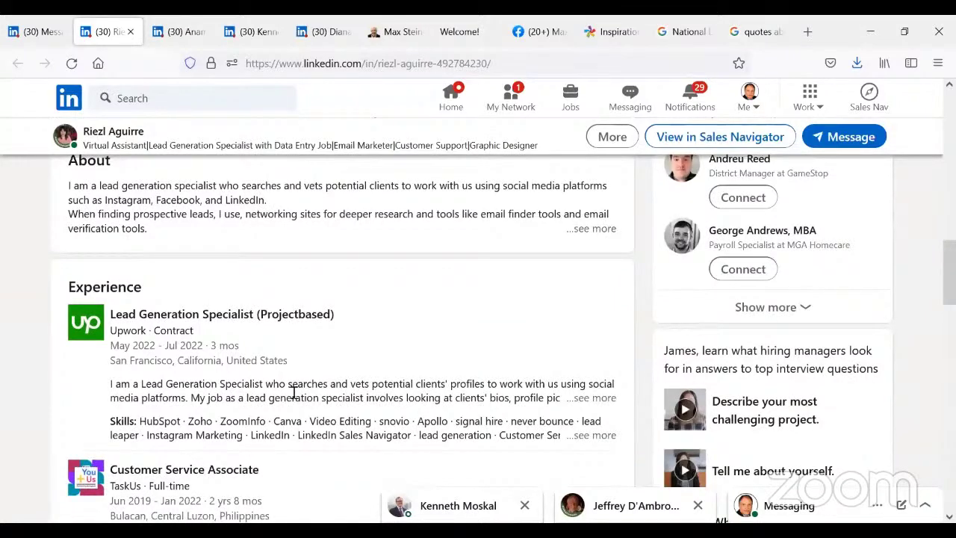
scroll(293, 391, "up", 10)
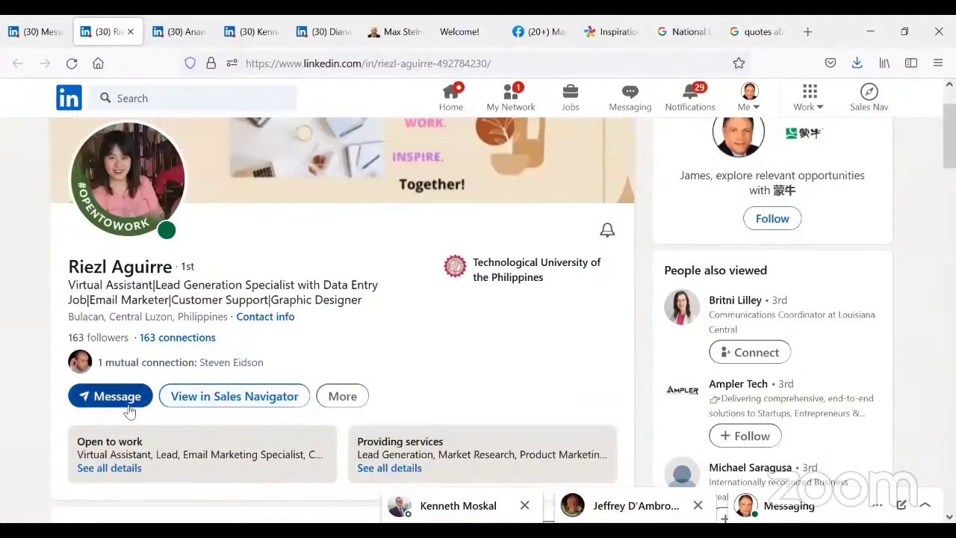
- Open a chat with the virtual assistant and review the earlier messages
left_click(119, 398)
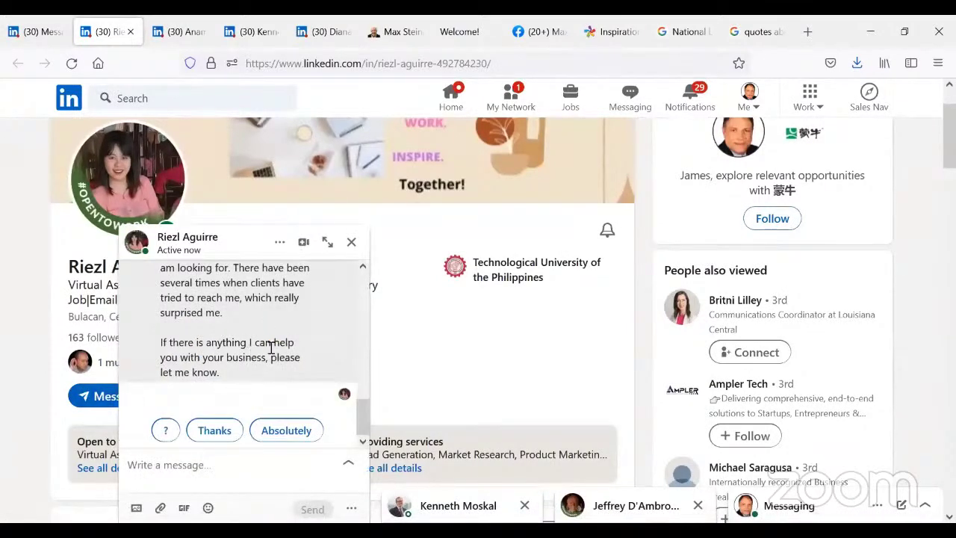
scroll(271, 347, "up", 2)
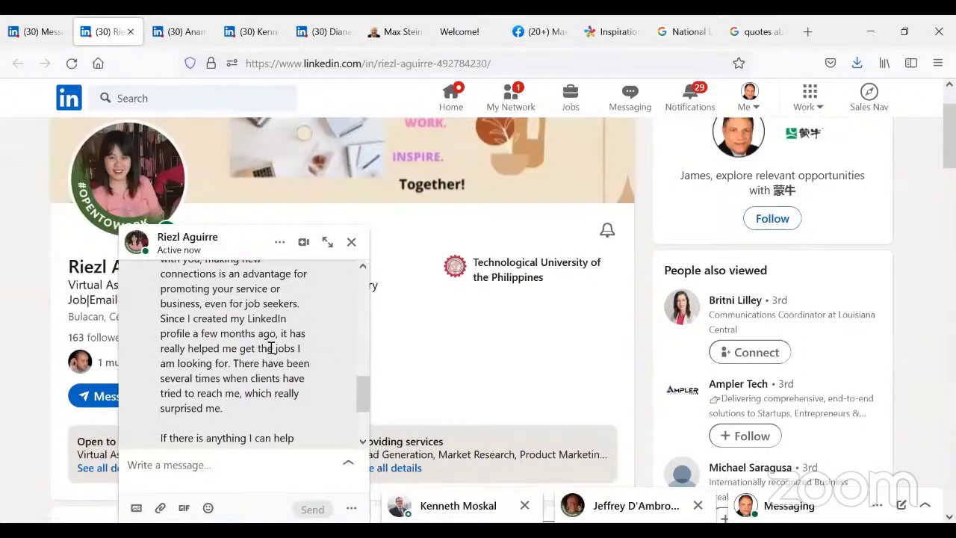
scroll(271, 347, "down", 2)
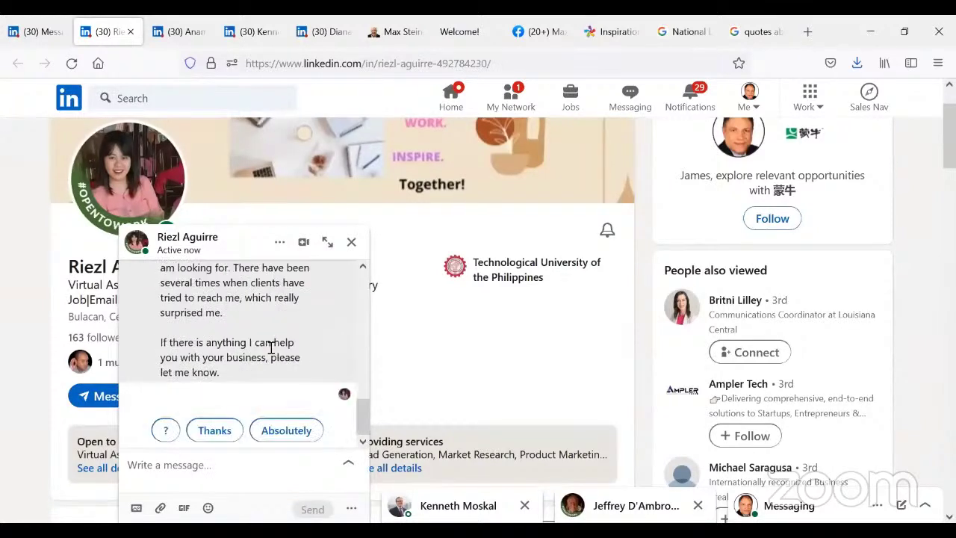
scroll(238, 351, "up", 4)
scroll(237, 351, "down", 4)
- Send 'I hope you had a nice weekend. What prompted you to become a virtual assistant and start your own business?'
left_click(144, 466)
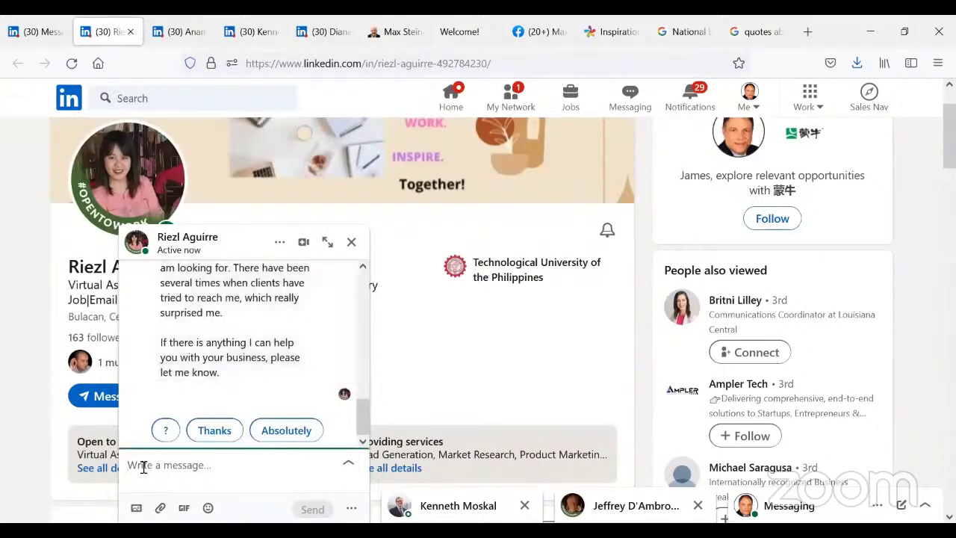
type("I hope")
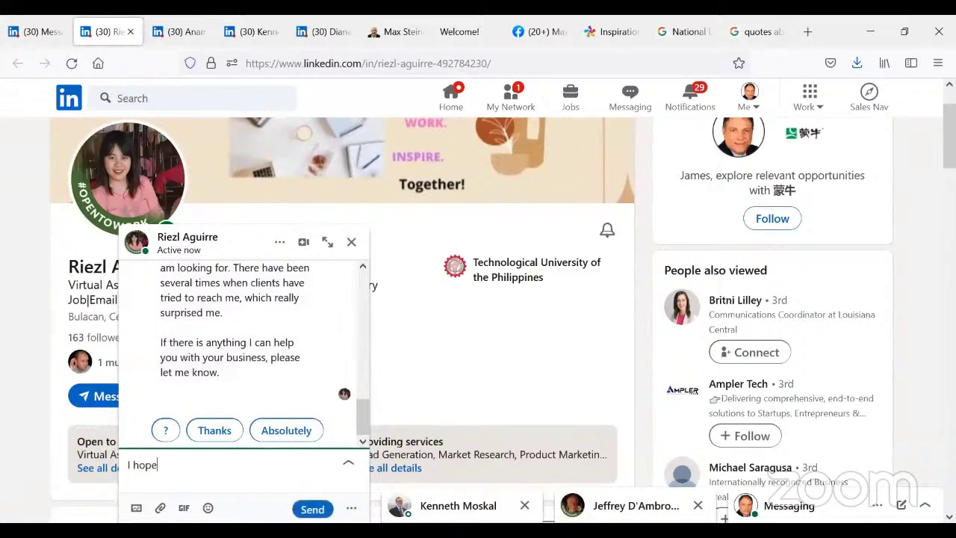
type(" you had a nice weekend. ")
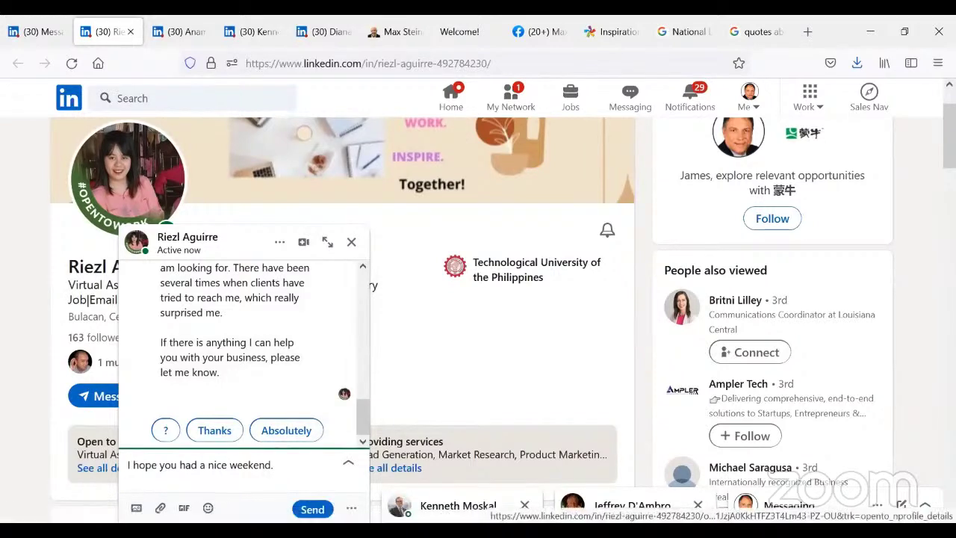
type(" Waht ")
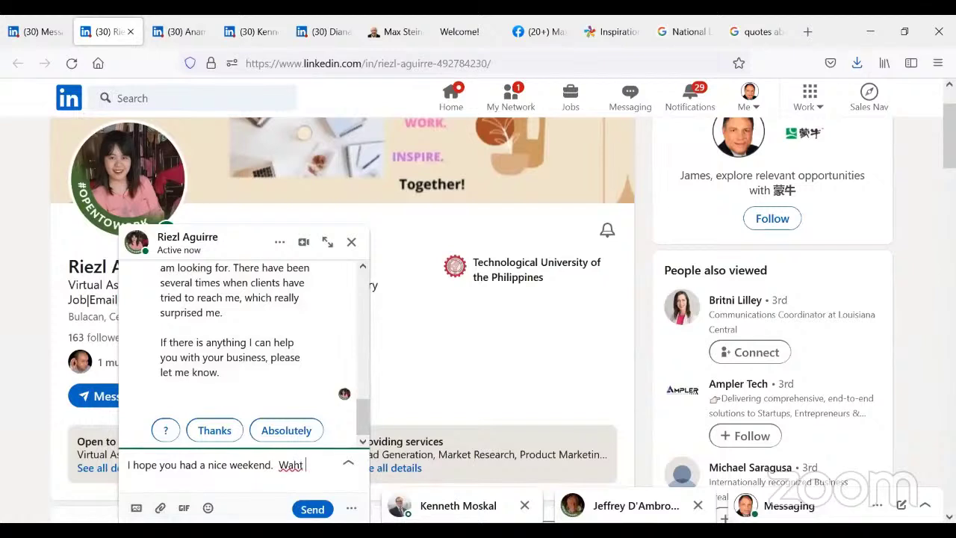
type("prompted you to")
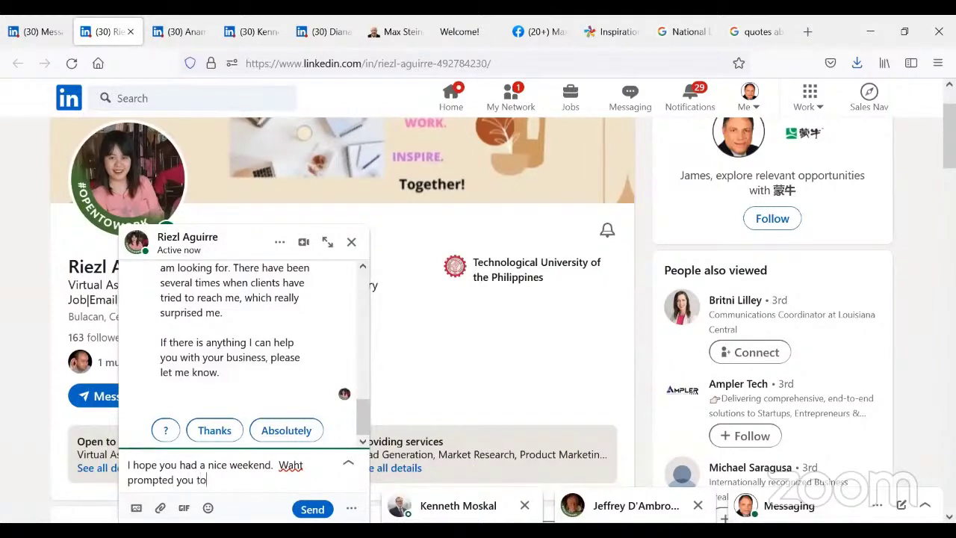
key("BackSpace")
key("BackSpace")
key("BackSpace")
key("BackSpace")
key("BackSpace")
key("BackSpace")
key("BackSpace")
key("BackSpace")
key("BackSpace")
key("BackSpace")
key("BackSpace")
key("BackSpace")
key("BackSpace")
key("BackSpace")
key("BackSpace")
key("BackSpace")
key("BackSpace")
key("BackSpace")
key("BackSpace")
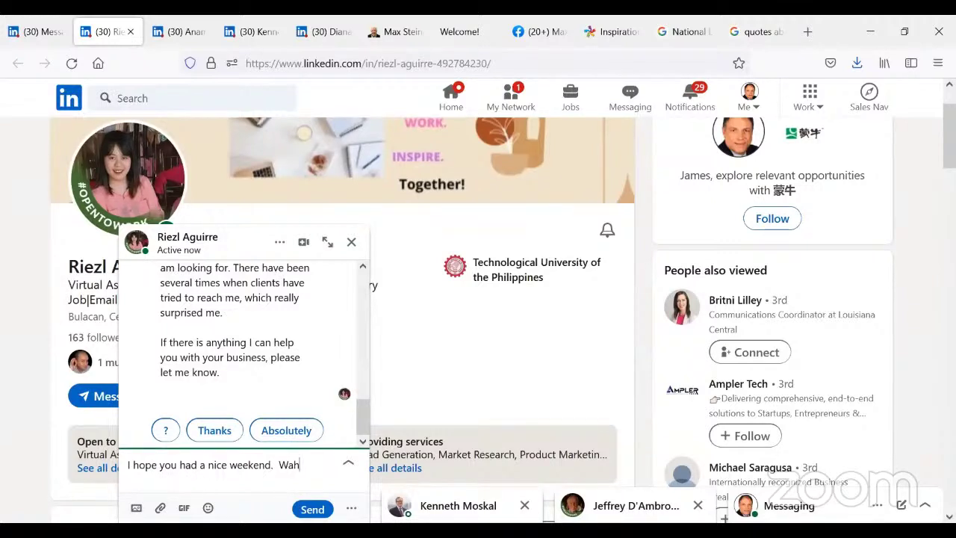
type("hat p")
type("rompted you")
type(" to")
type(" b")
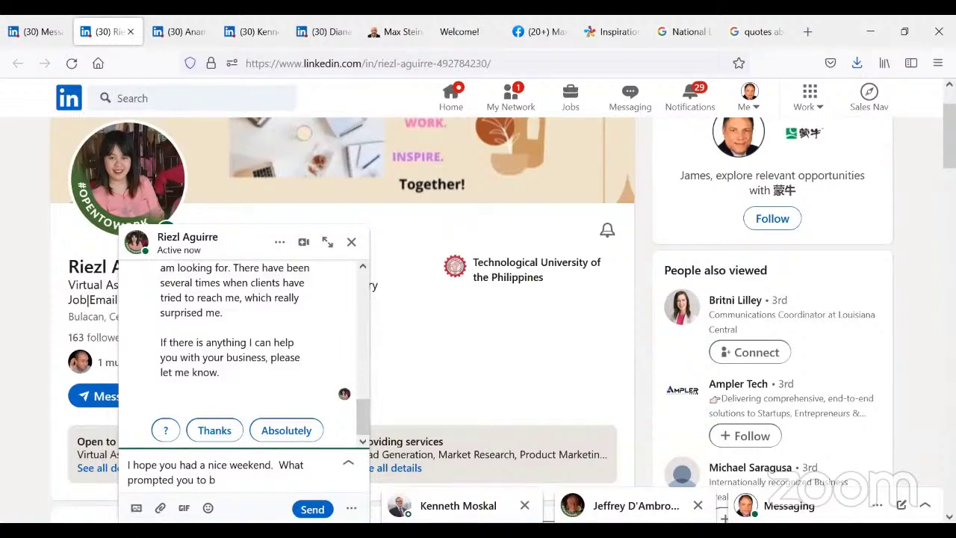
type("ecome a virtual ")
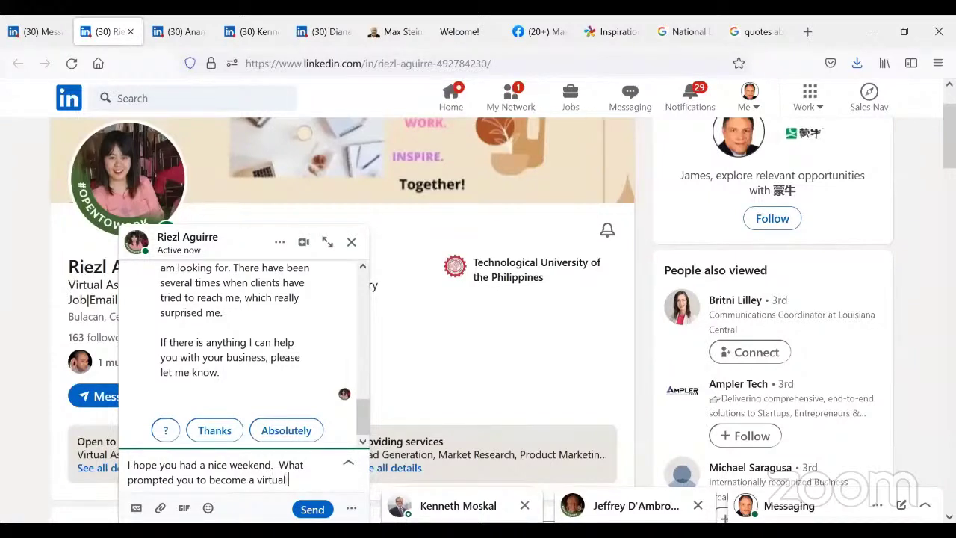
type("assisitant")
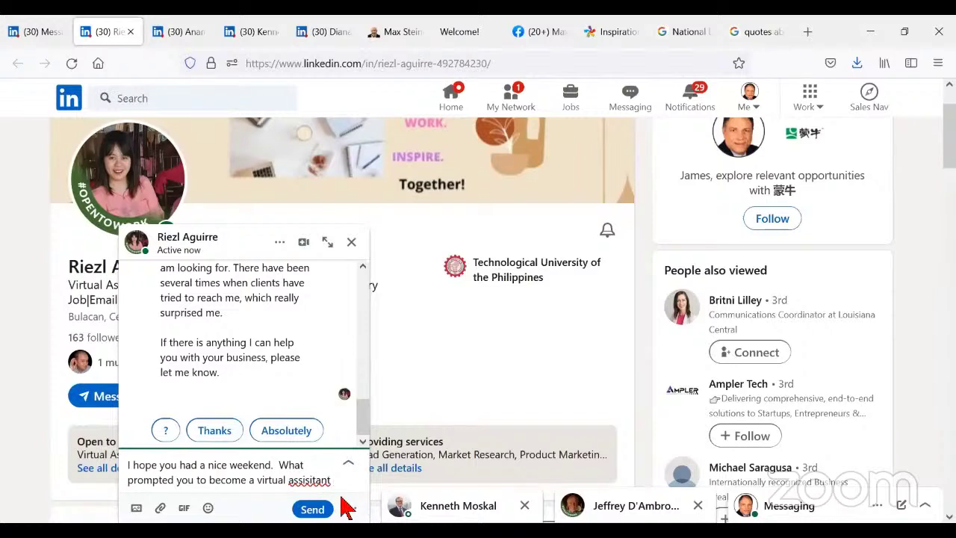
right_click(305, 476)
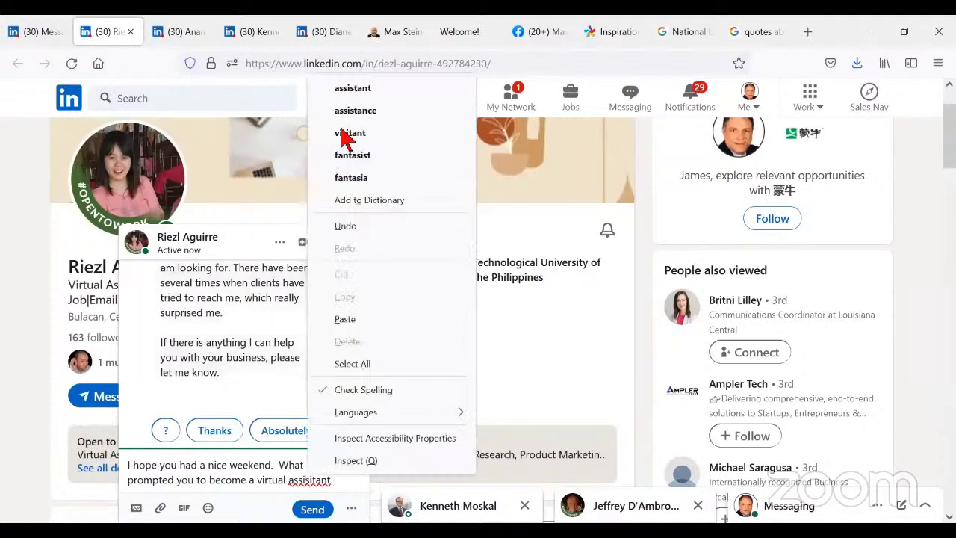
left_click(373, 89)
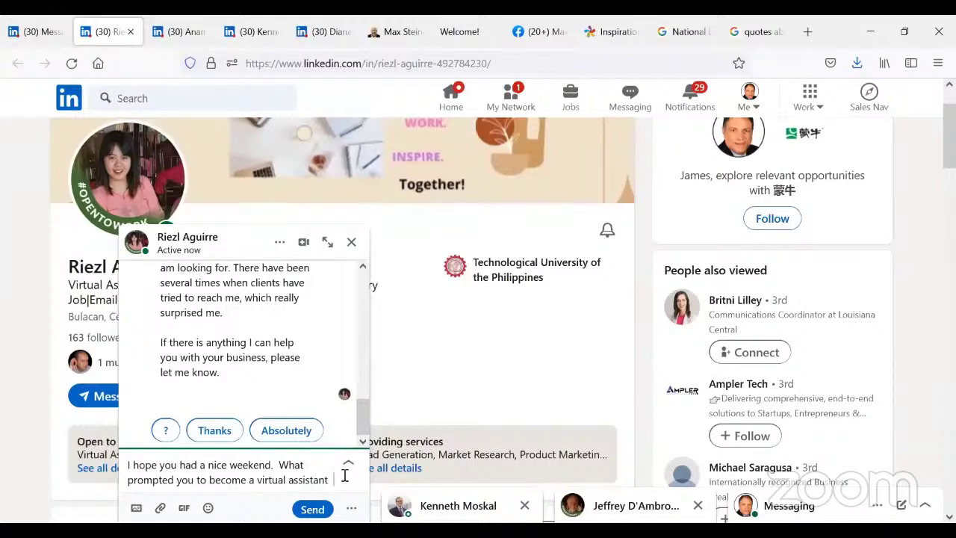
type("and")
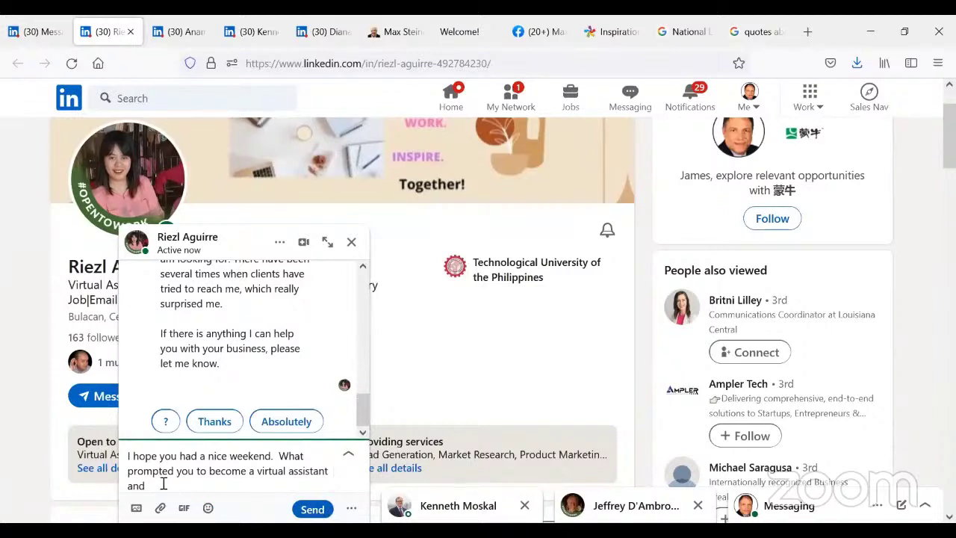
type("start your own business?")
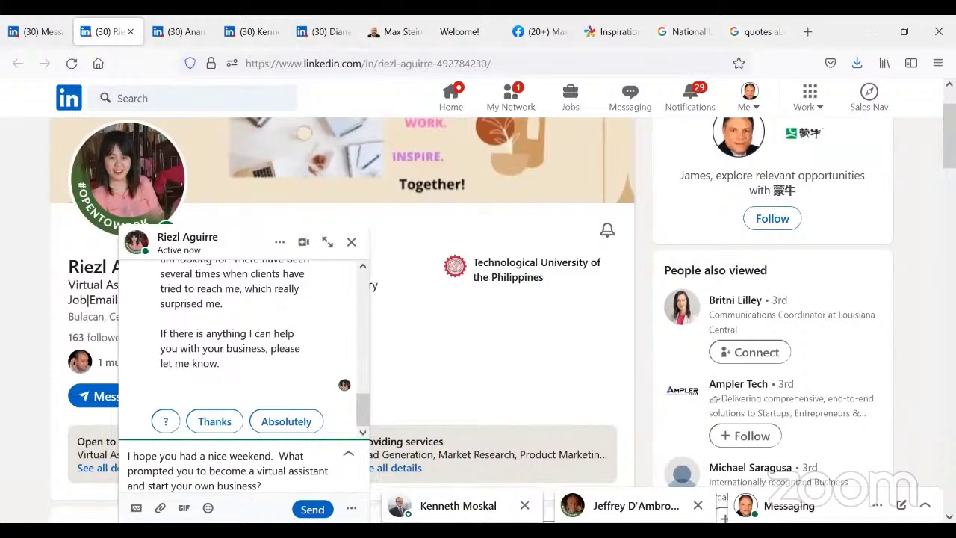
left_click(312, 509)
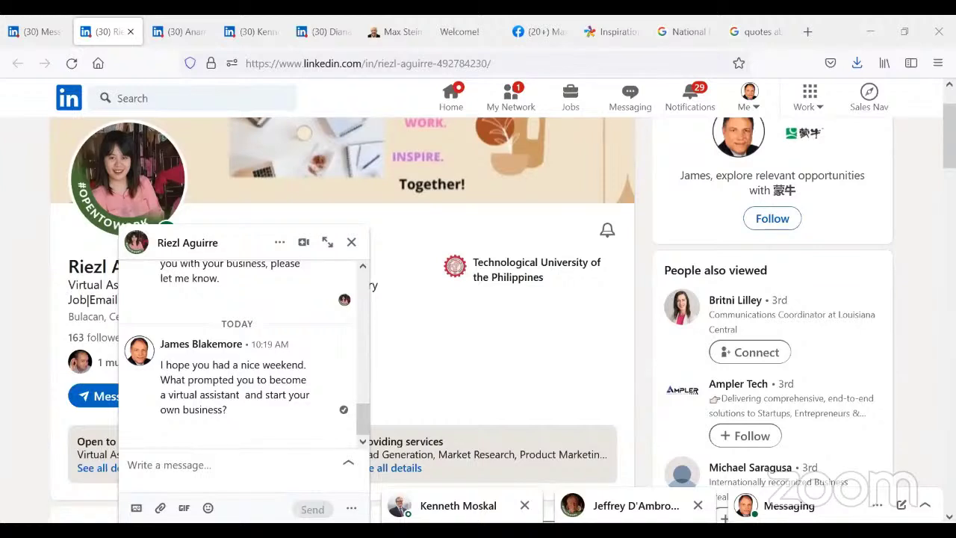
- Search LinkedIn for the researched person's full name, correcting a typo
left_click(150, 100)
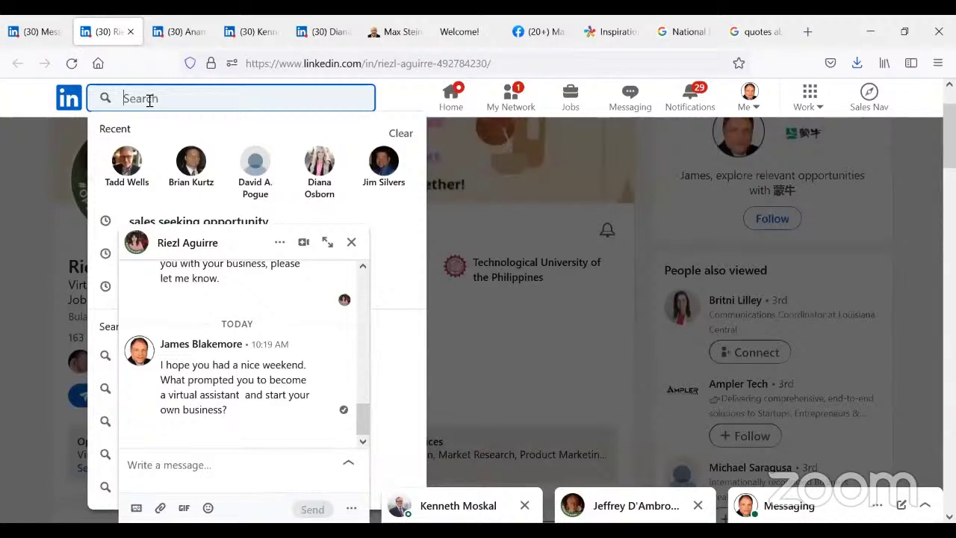
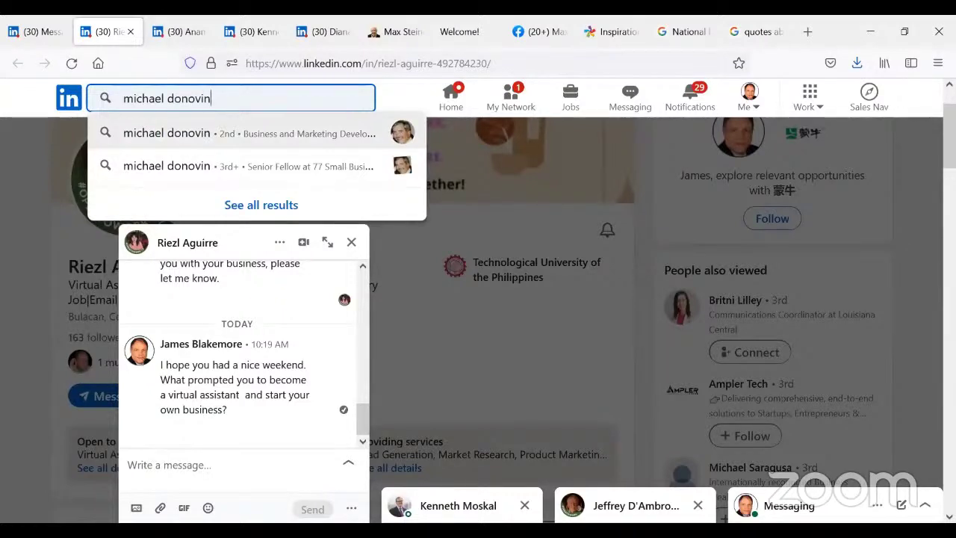
key("Return")
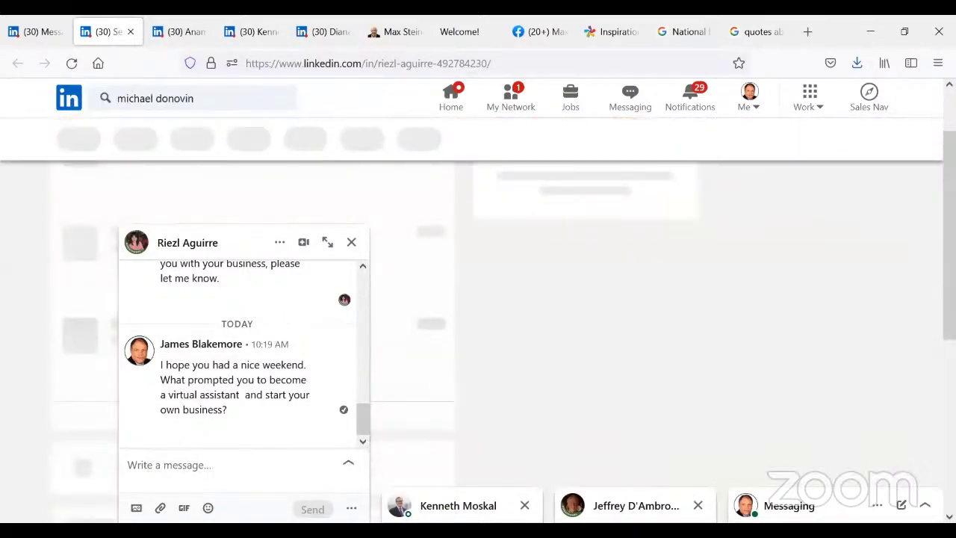
- Close the chat window and show all results for the 2nd-degree name match
left_click(251, 92)
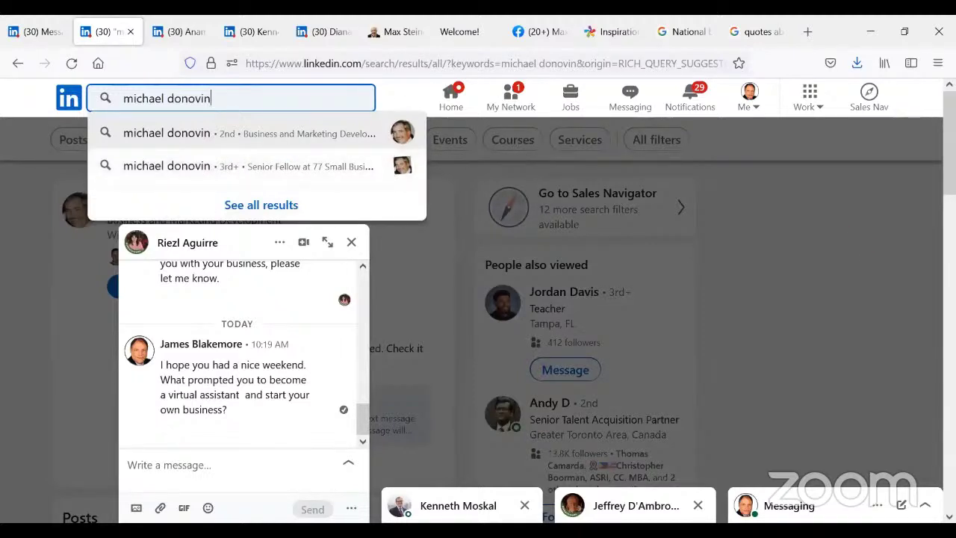
key("Escape")
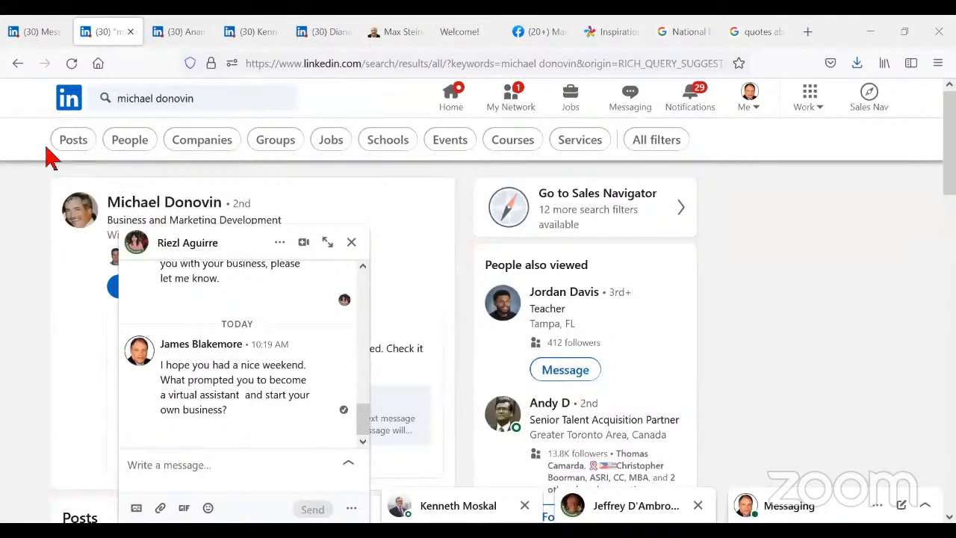
double_click(234, 100)
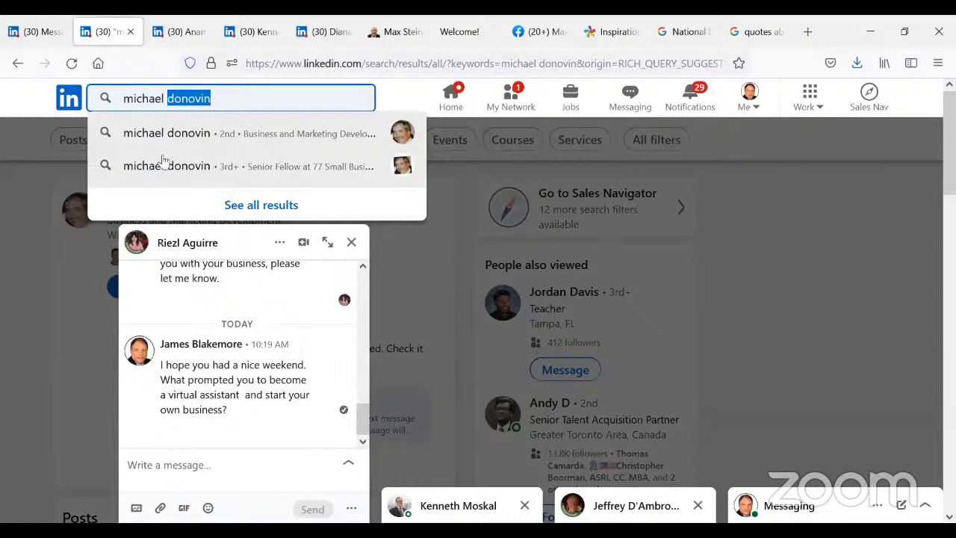
left_click(171, 138)
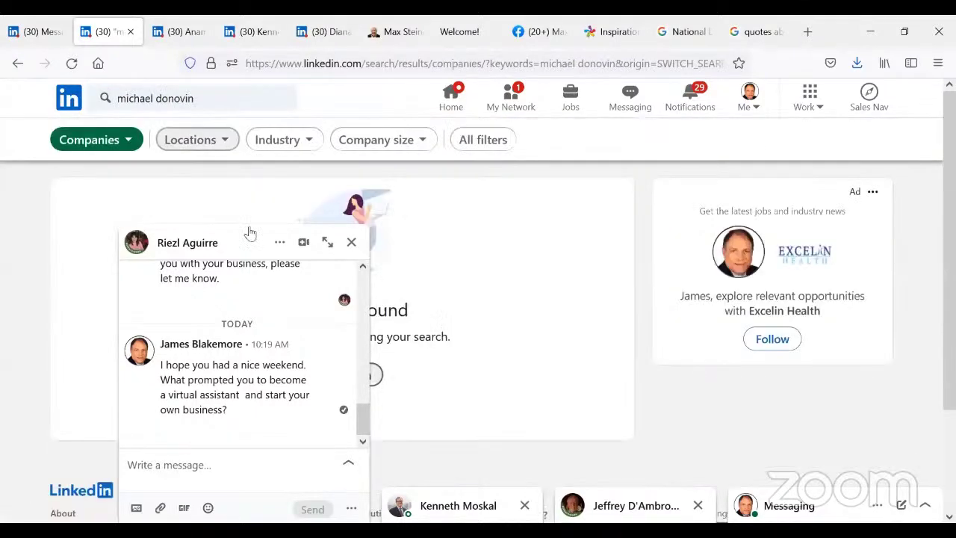
left_click(351, 244)
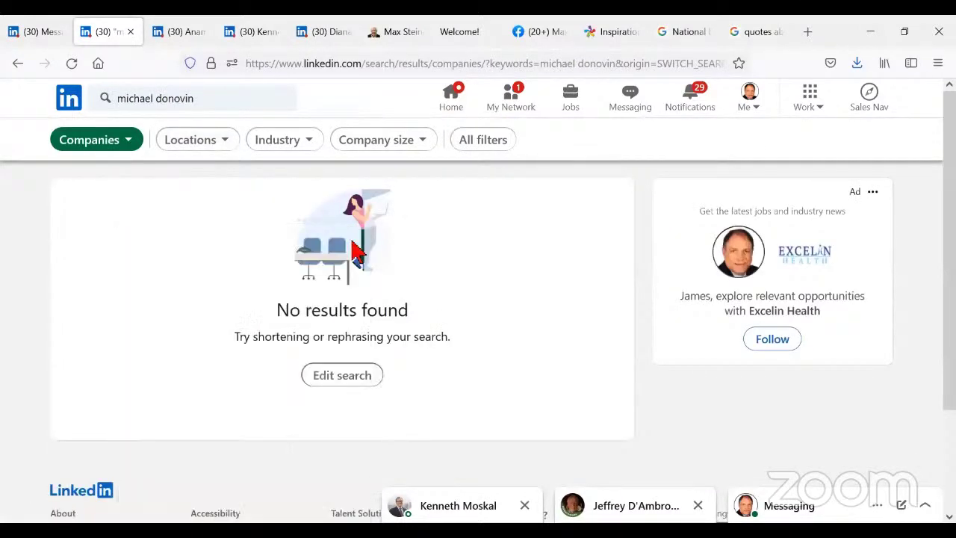
left_click(238, 100)
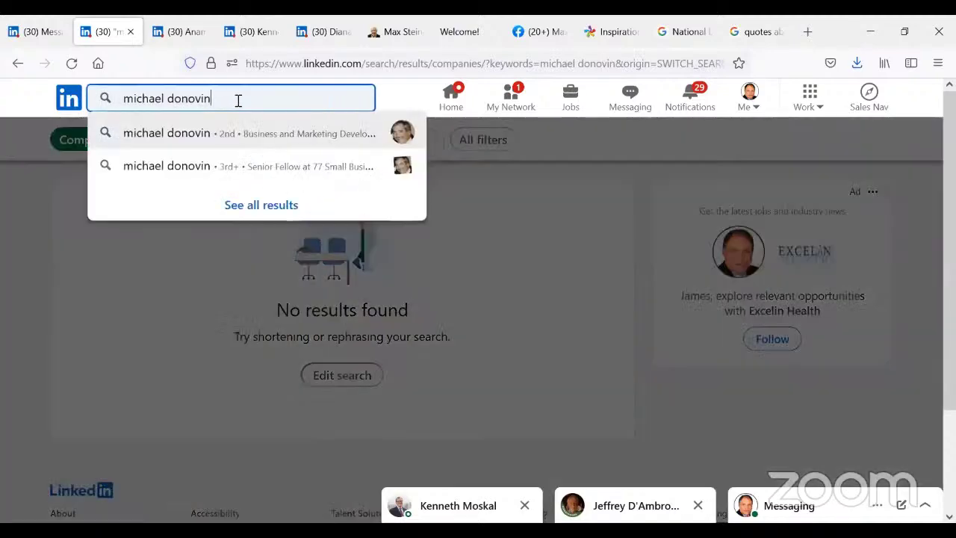
left_click(176, 142)
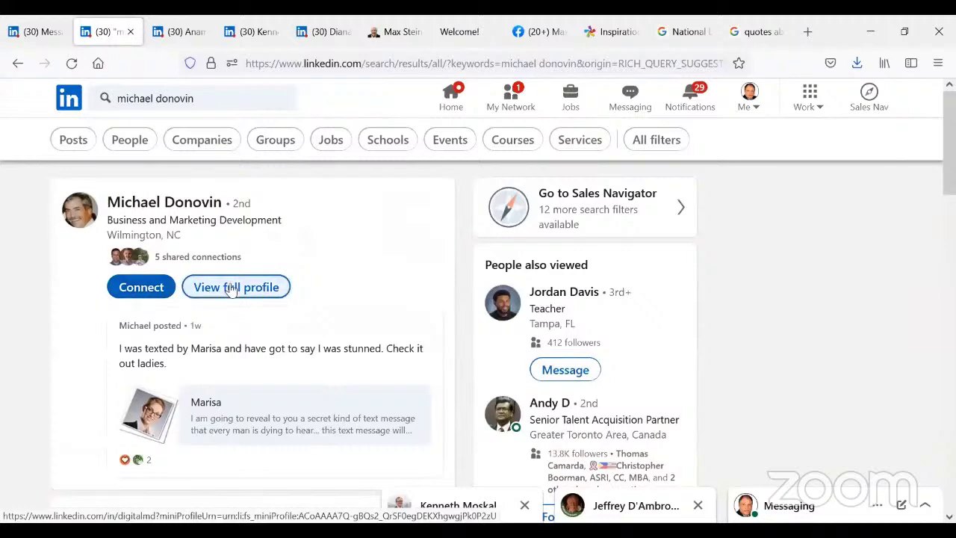
- Open the contact's full profile and scroll down to Experience, showing the Business Builder role
left_click(233, 288)
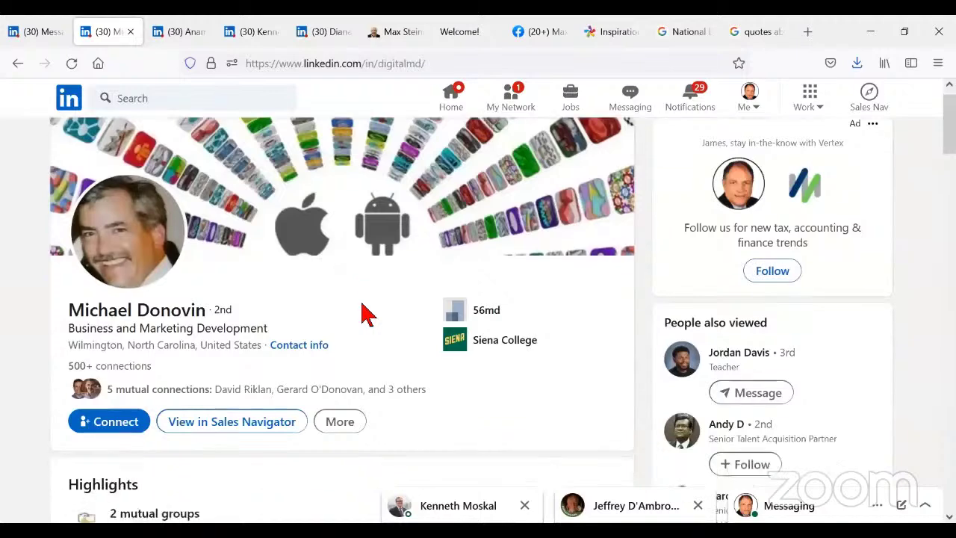
scroll(366, 313, "down", 6)
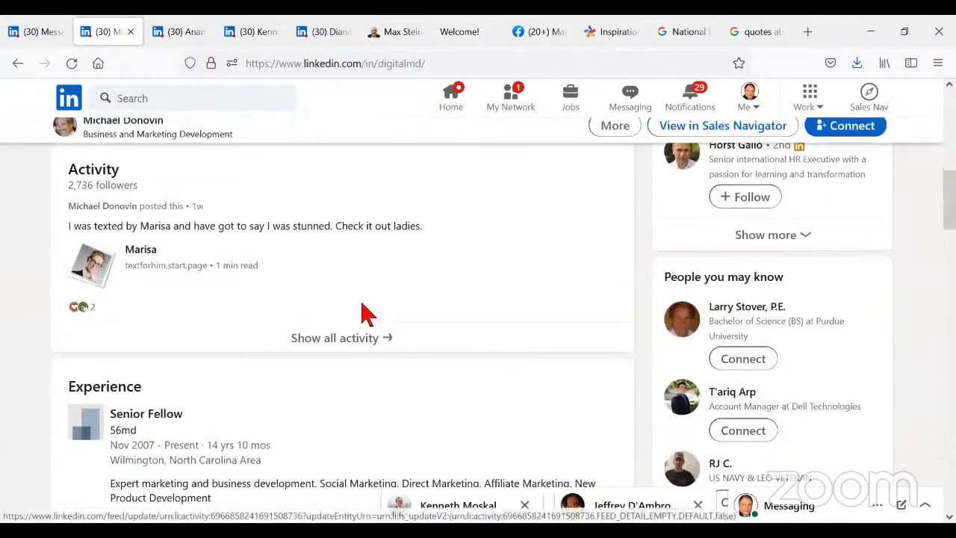
scroll(366, 314, "down", 1)
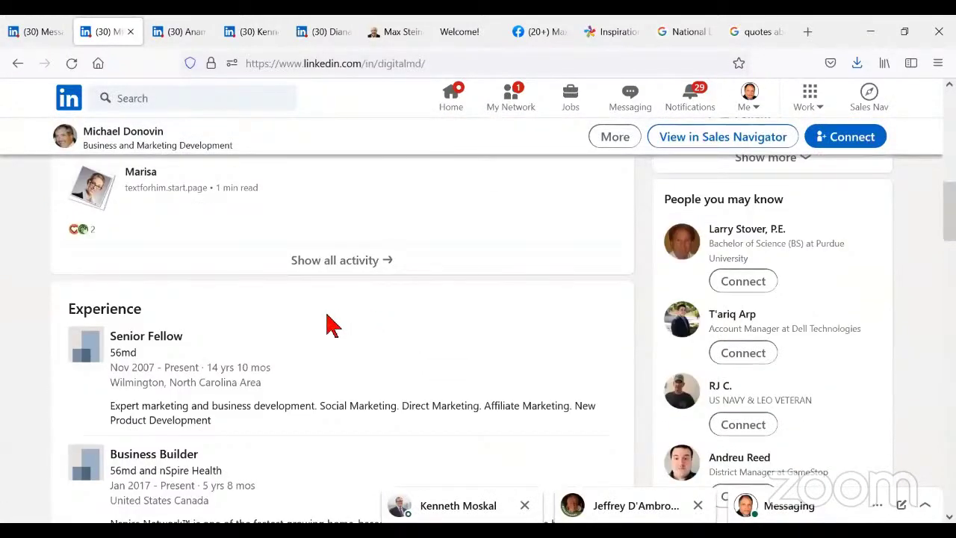
scroll(299, 356, "down", 1)
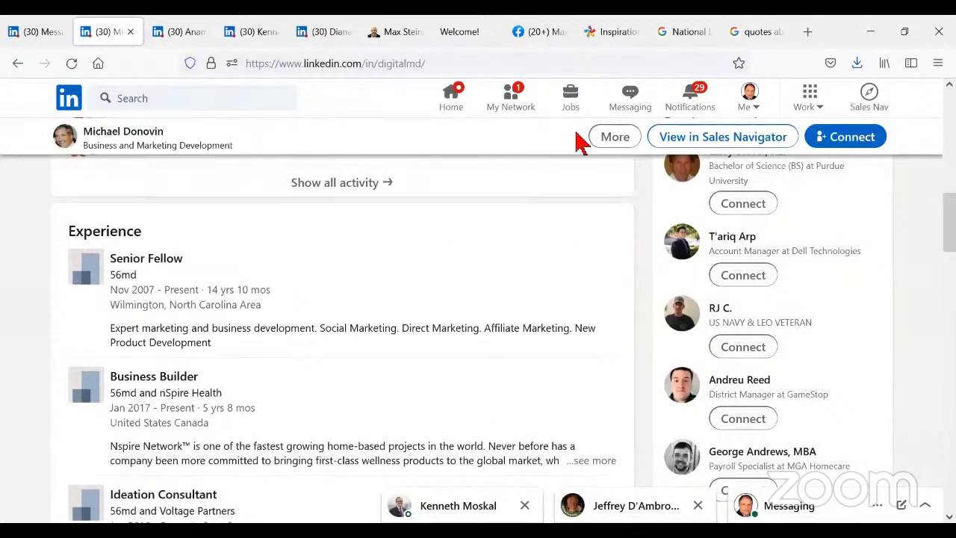
- Close both open chat conversations and sign out through the Me menu
left_click(750, 97)
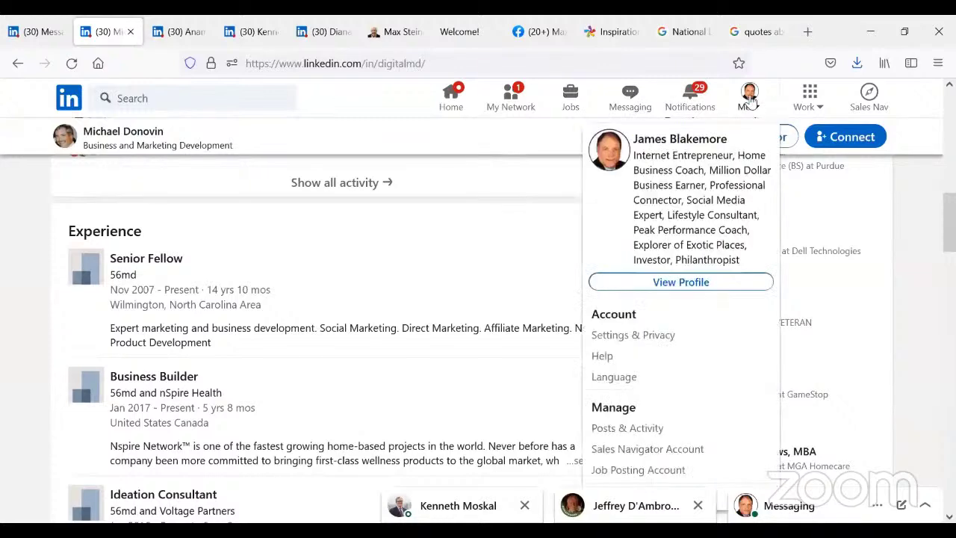
left_click(696, 507)
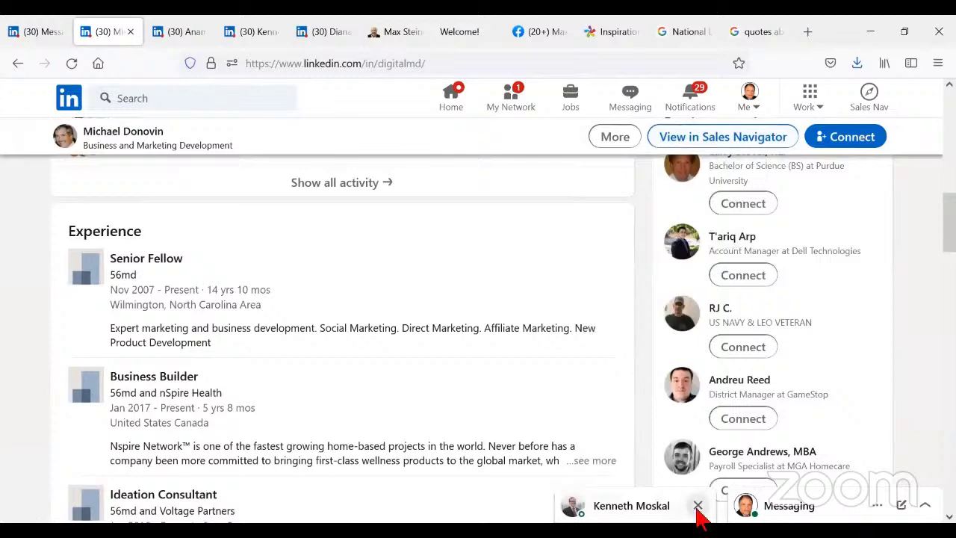
left_click(698, 507)
left_click(747, 97)
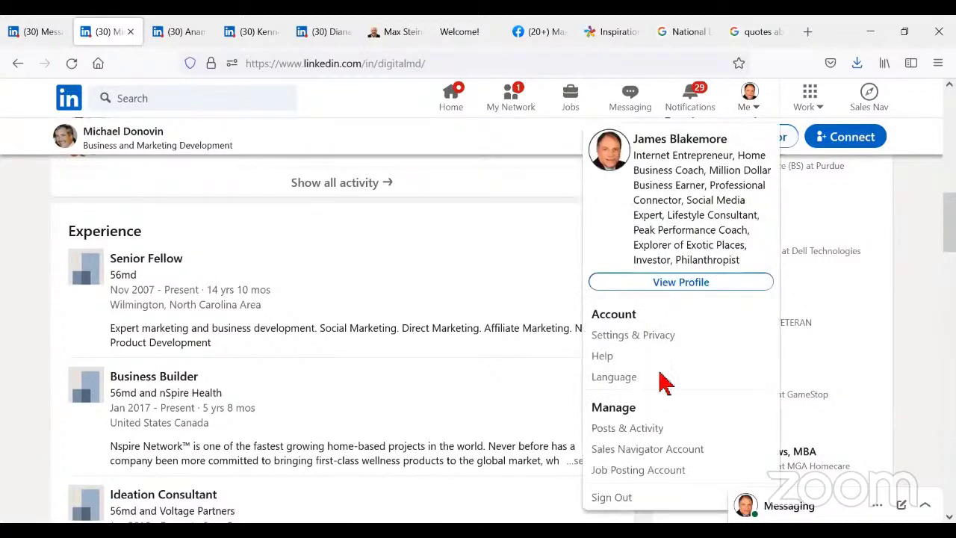
left_click(612, 497)
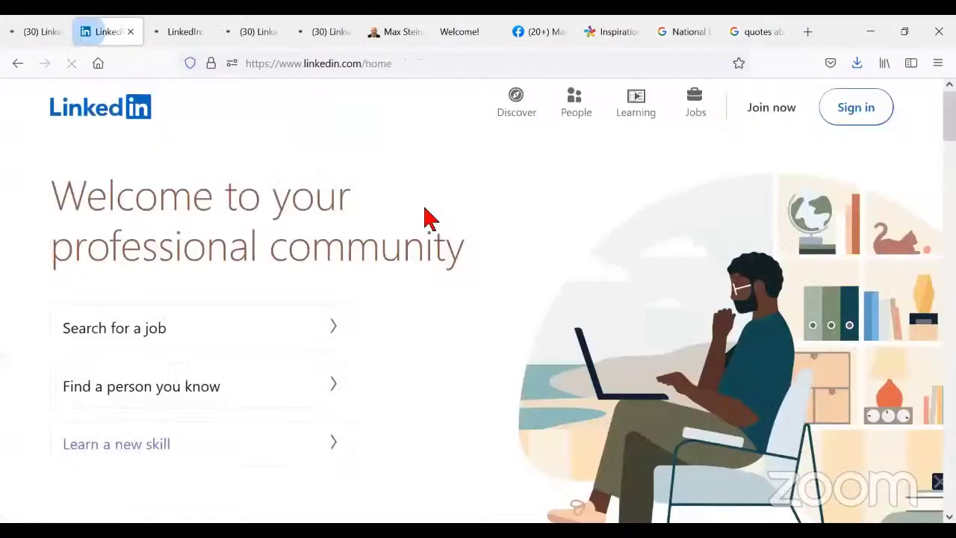
- Sign back in with a different saved account to reach its home feed
left_click(854, 110)
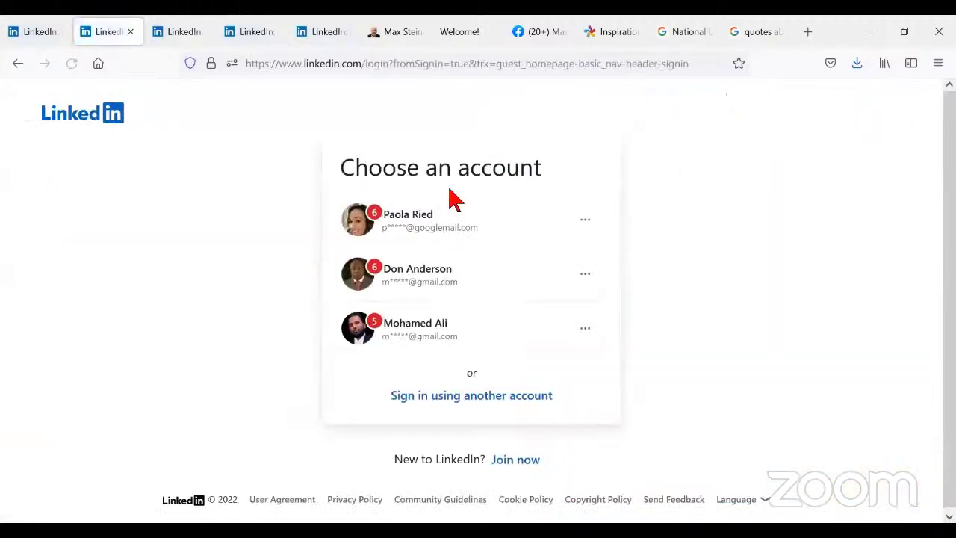
left_click(416, 401)
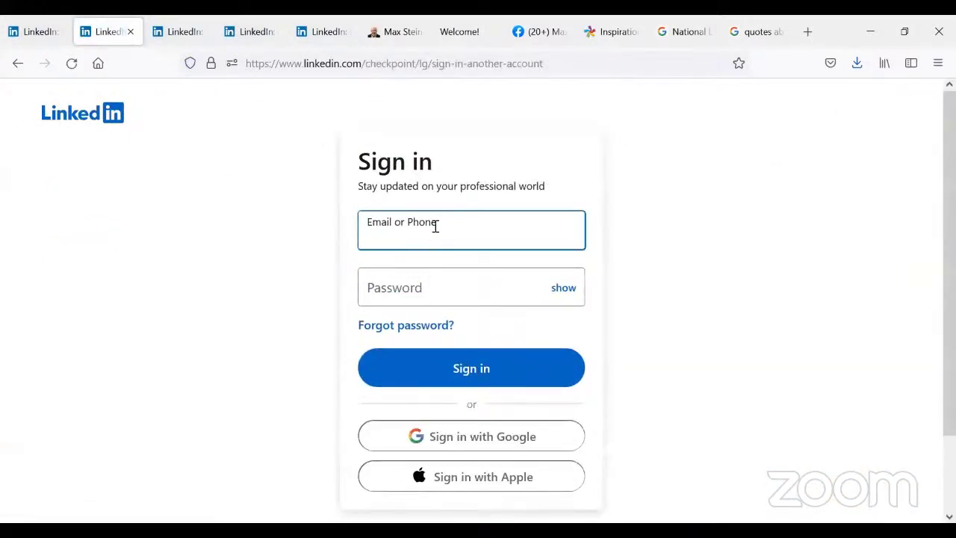
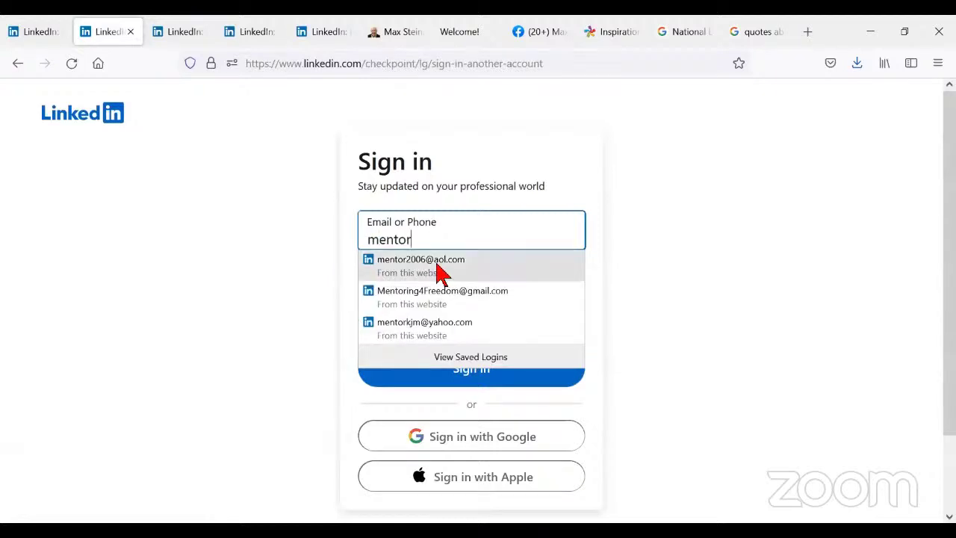
left_click(438, 268)
left_click(475, 366)
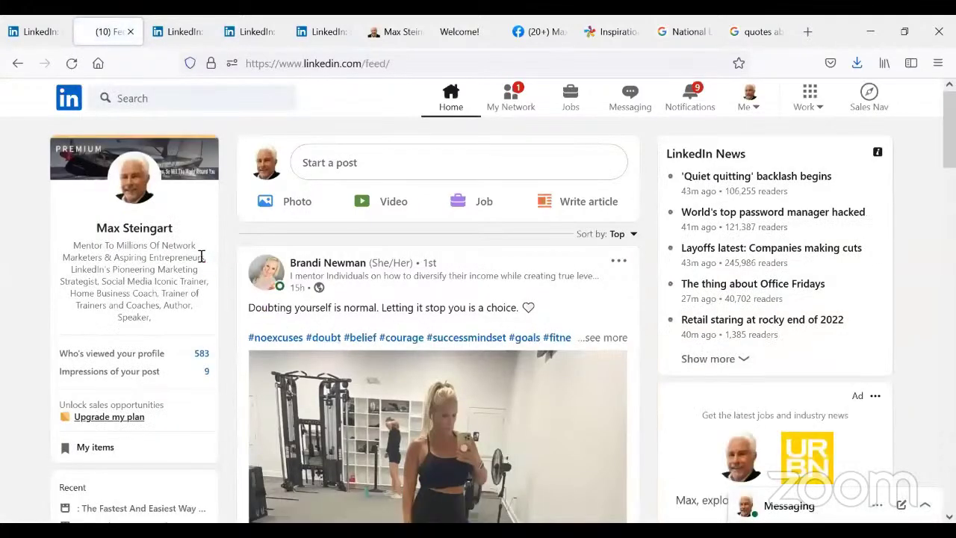
- Search the same person again and open his shared post with the textforhim link
left_click(162, 98)
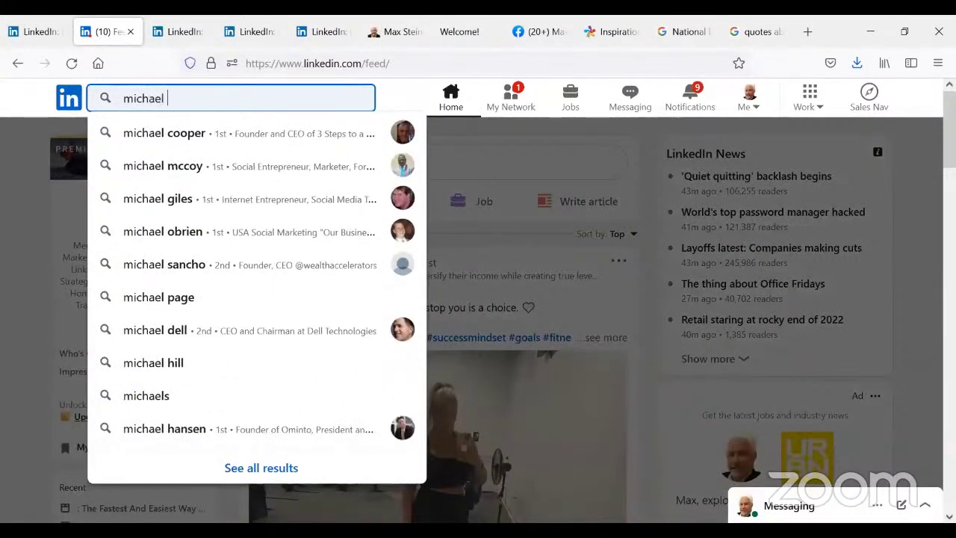
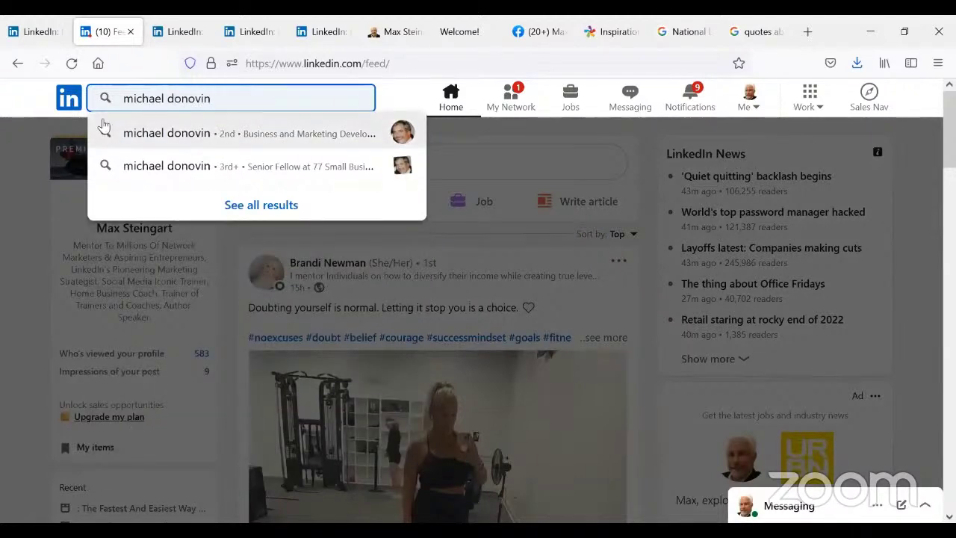
left_click(192, 134)
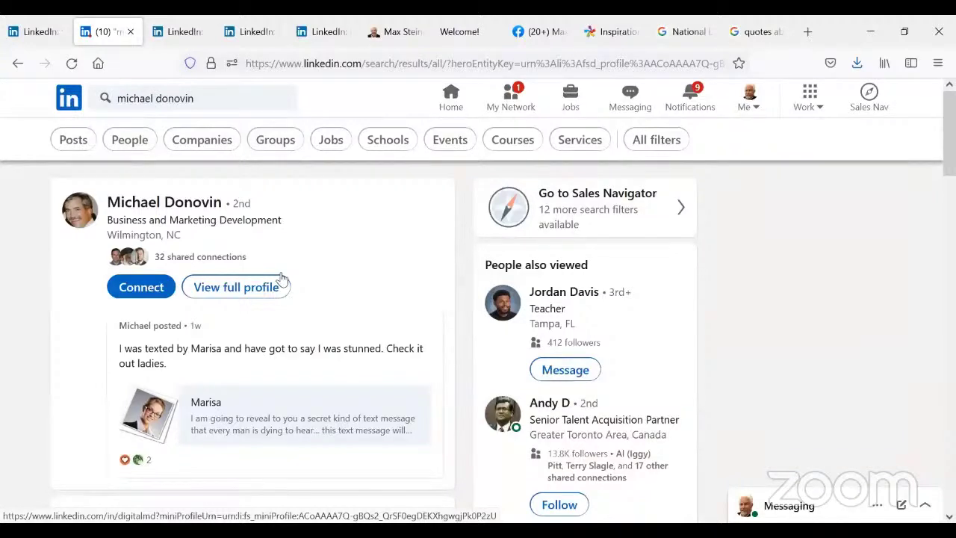
scroll(281, 279, "down", 2)
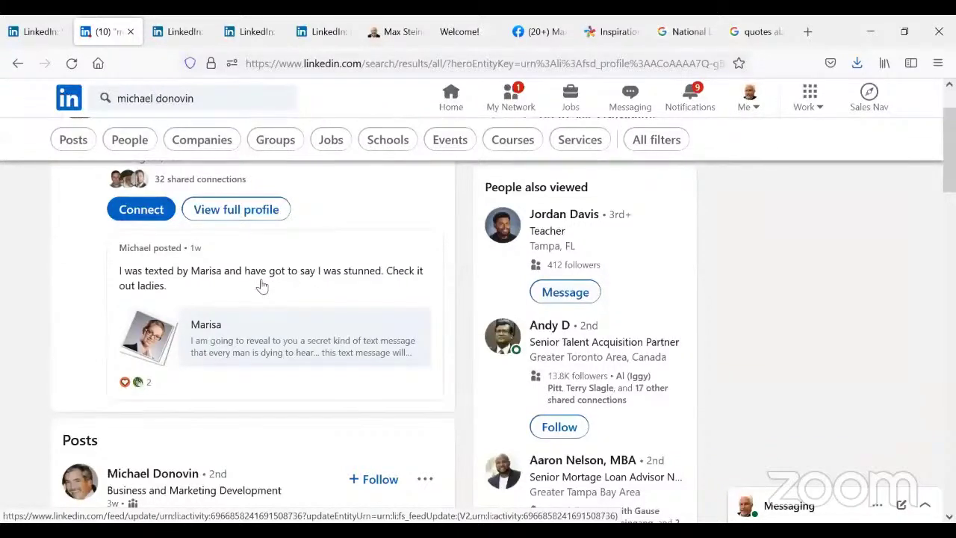
left_click(236, 347)
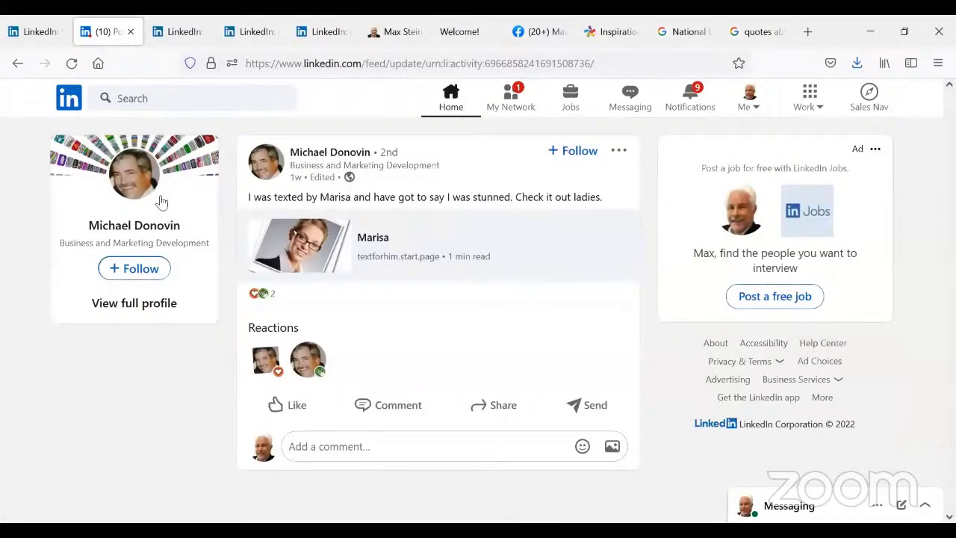
- Open the poster's profile and expand the Nspire Network description under Business Builder
left_click(312, 153)
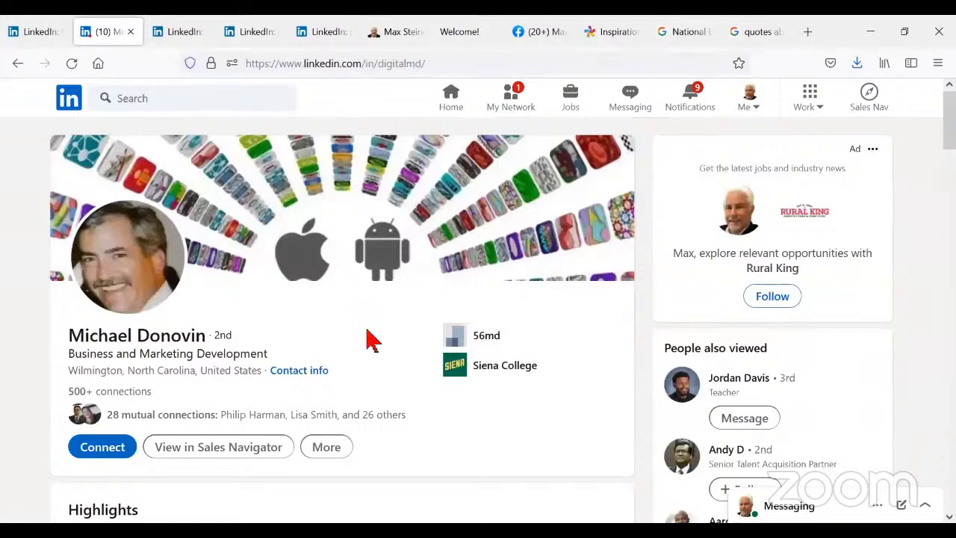
scroll(384, 336, "down", 3)
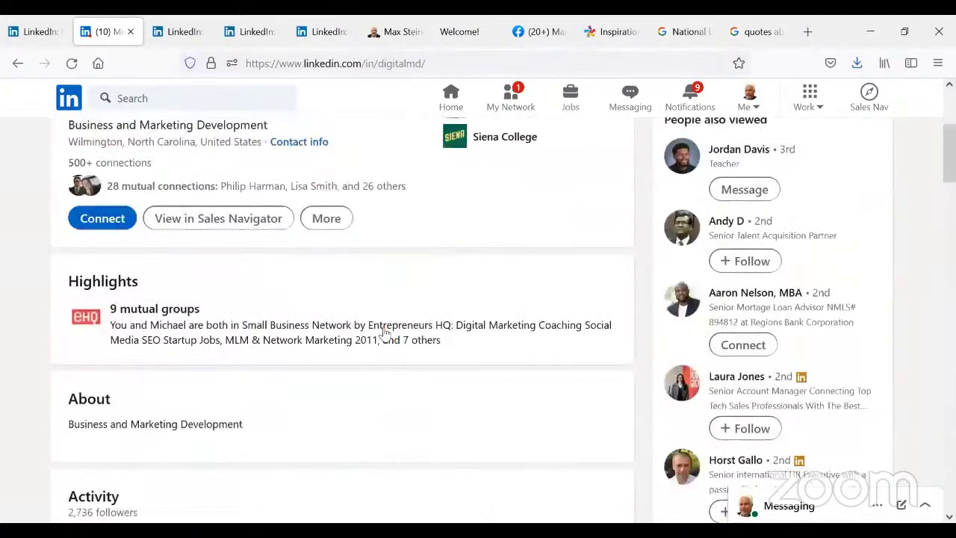
scroll(384, 331, "down", 1)
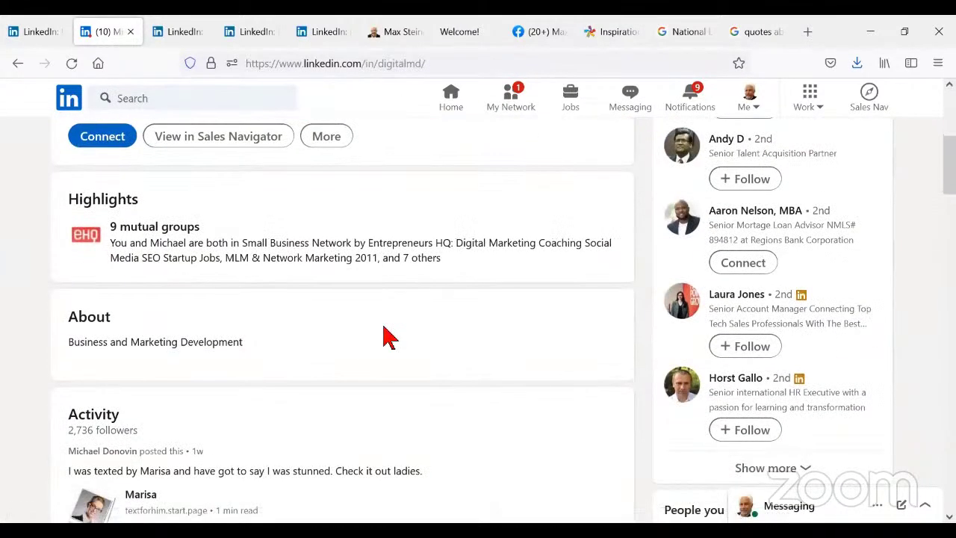
scroll(384, 336, "down", 4)
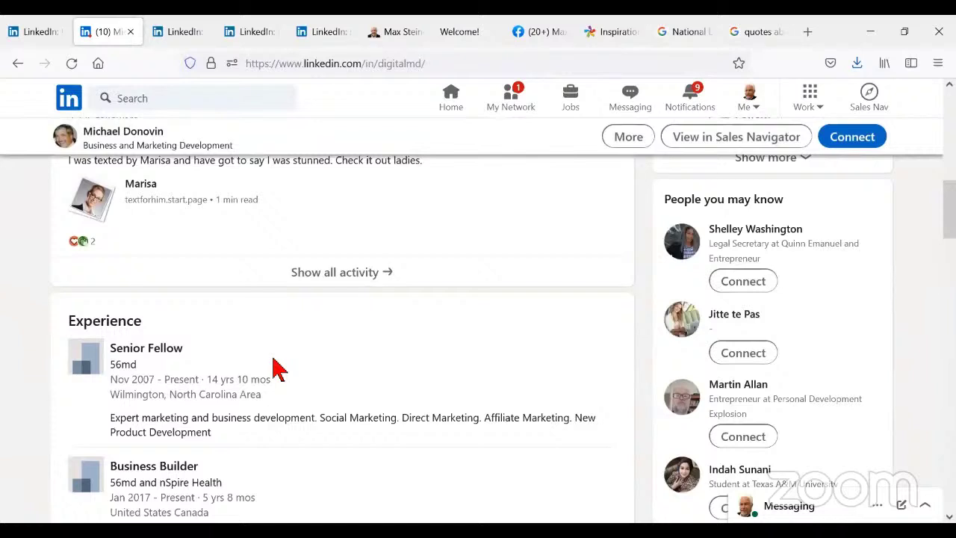
scroll(278, 368, "down", 1)
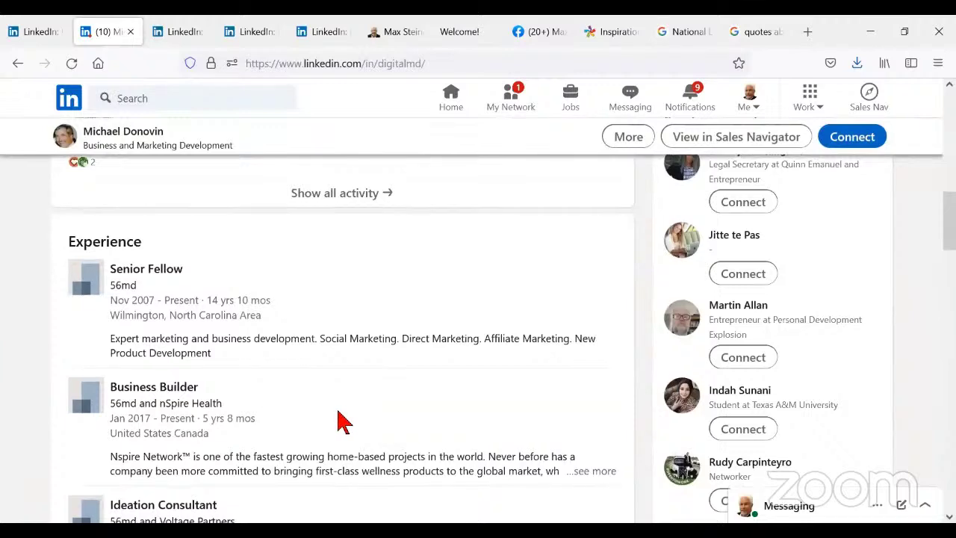
scroll(338, 421, "down", 1)
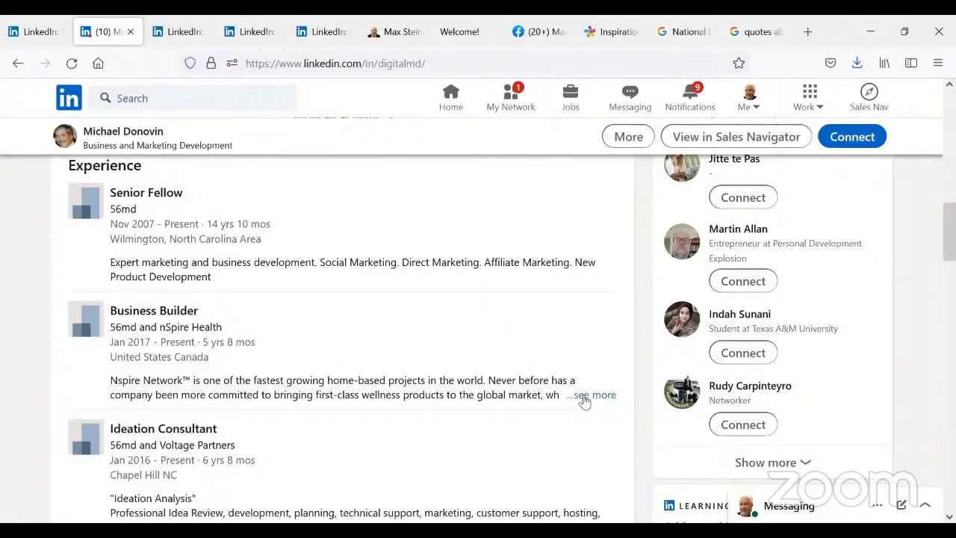
left_click(593, 396)
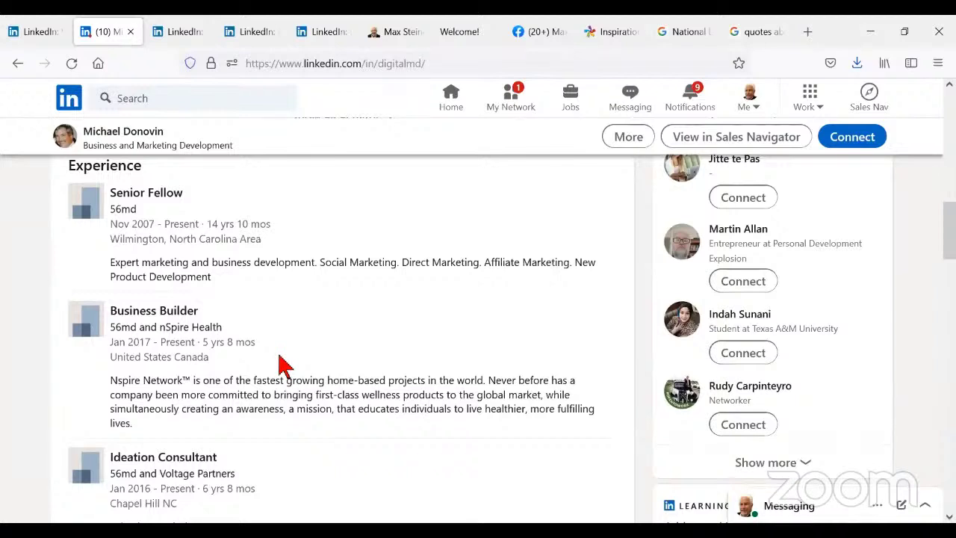
- Google 'Nspire network mlm' in a new Firefox tab
left_click(810, 39)
left_click(407, 245)
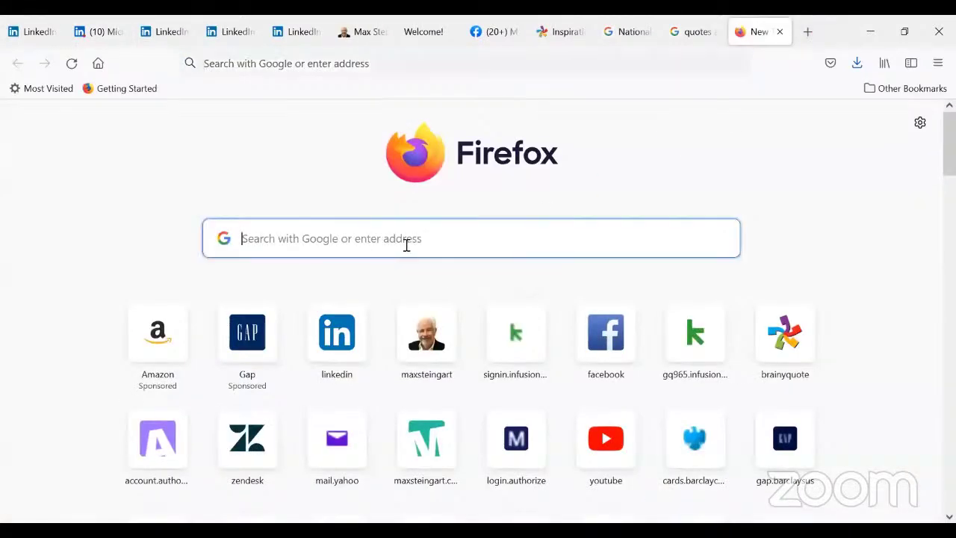
type("Nspi")
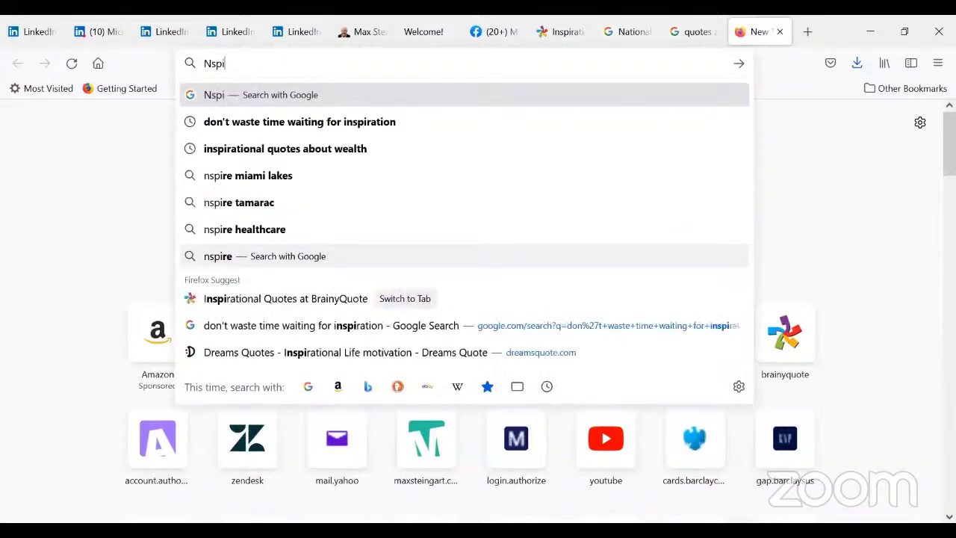
type("re net")
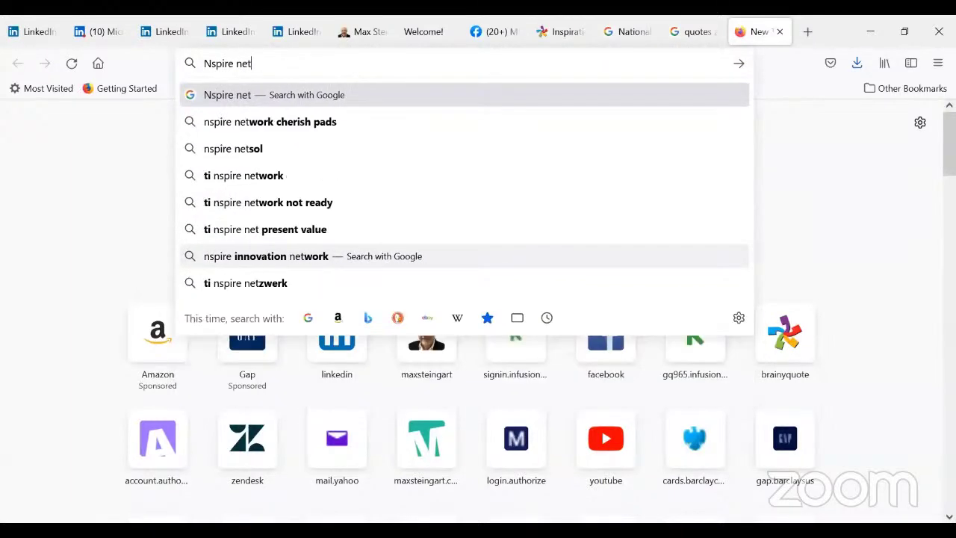
type("work")
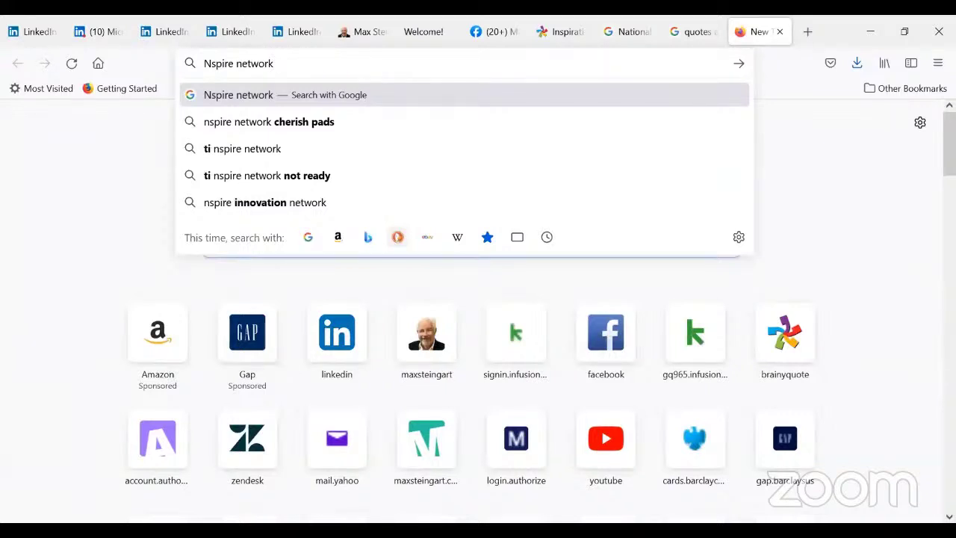
type("mlm")
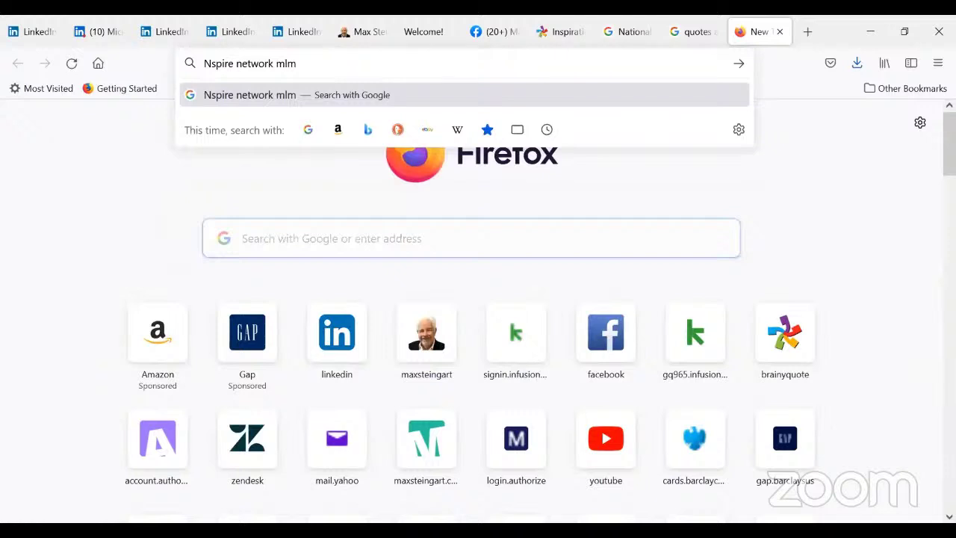
key("Return")
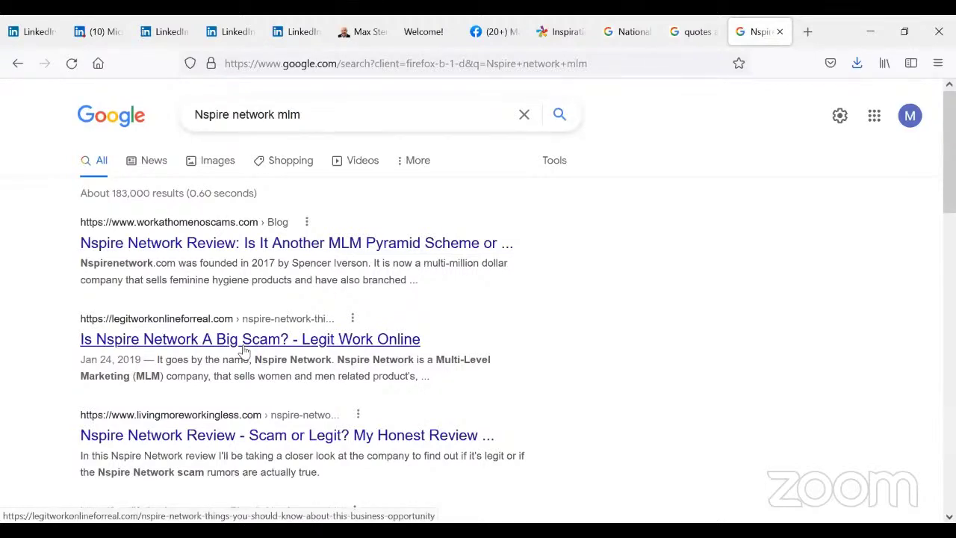
- Open the Reddit r/antiMLM thread warning about Nspire Network/Cherish from the results
scroll(244, 351, "down", 3)
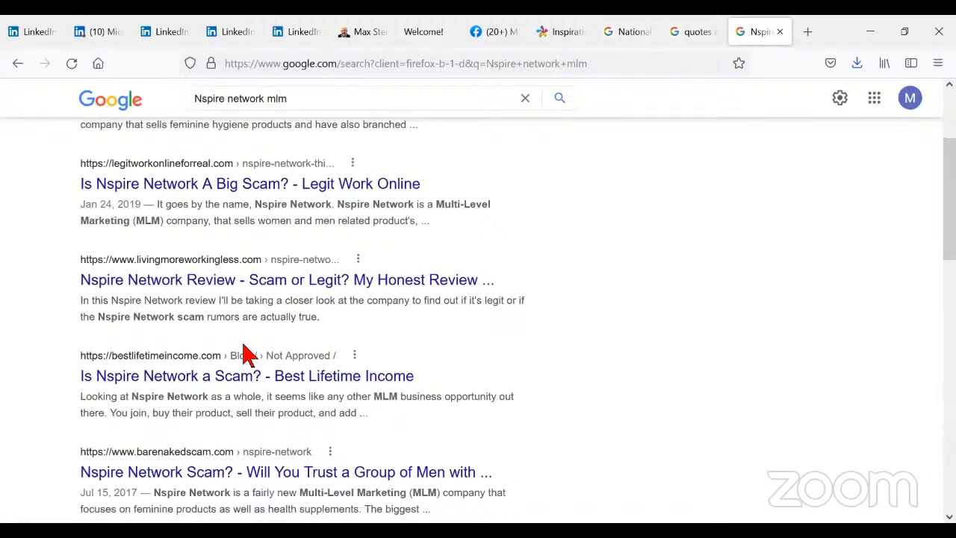
scroll(246, 354, "down", 3)
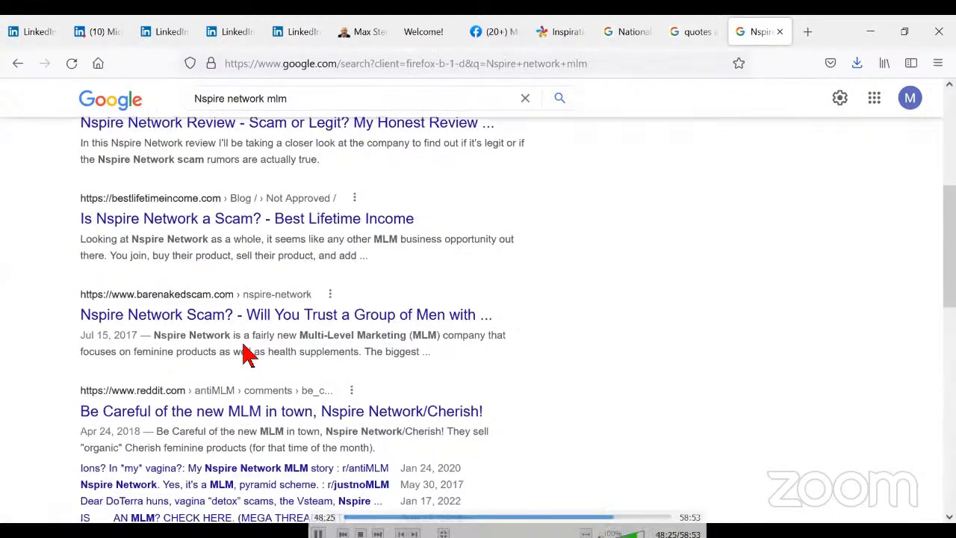
scroll(249, 355, "down", 2)
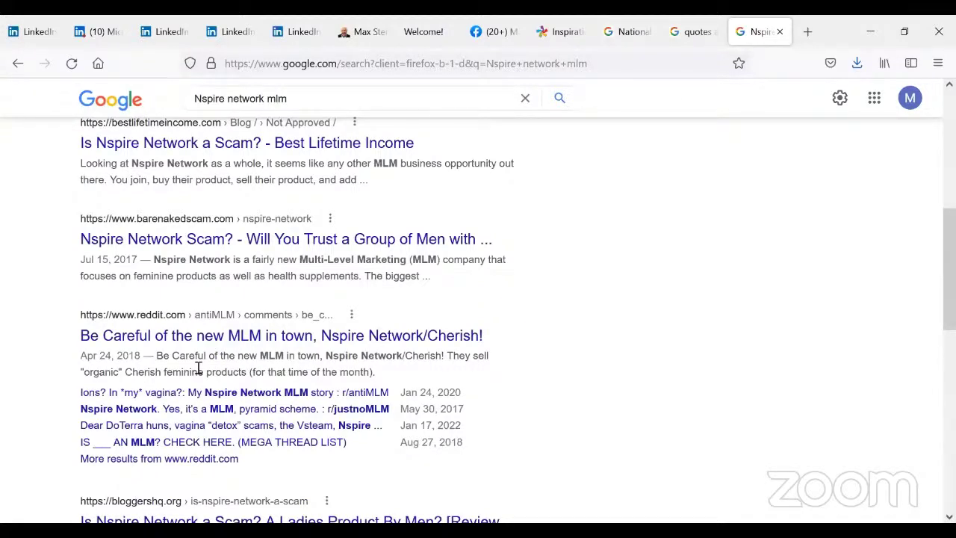
left_click(244, 338)
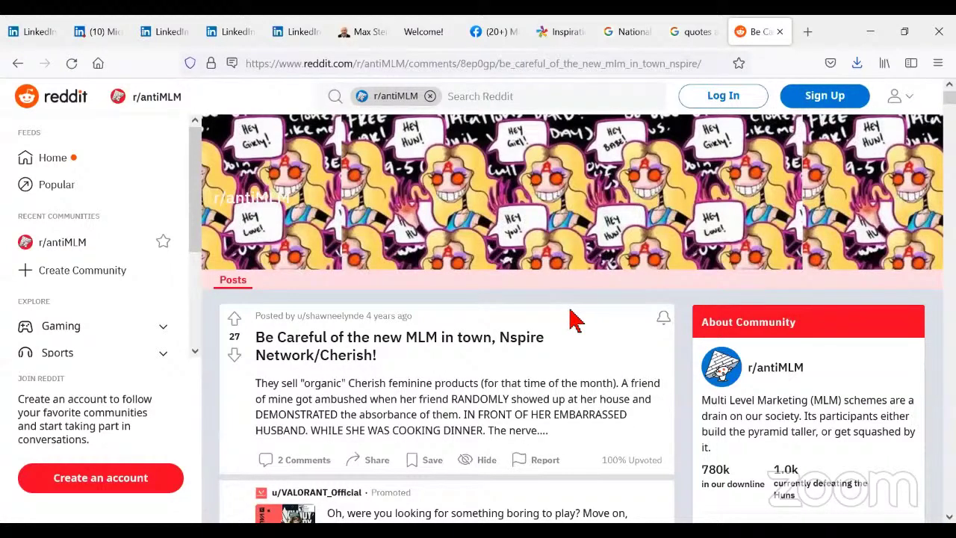
scroll(575, 320, "down", 3)
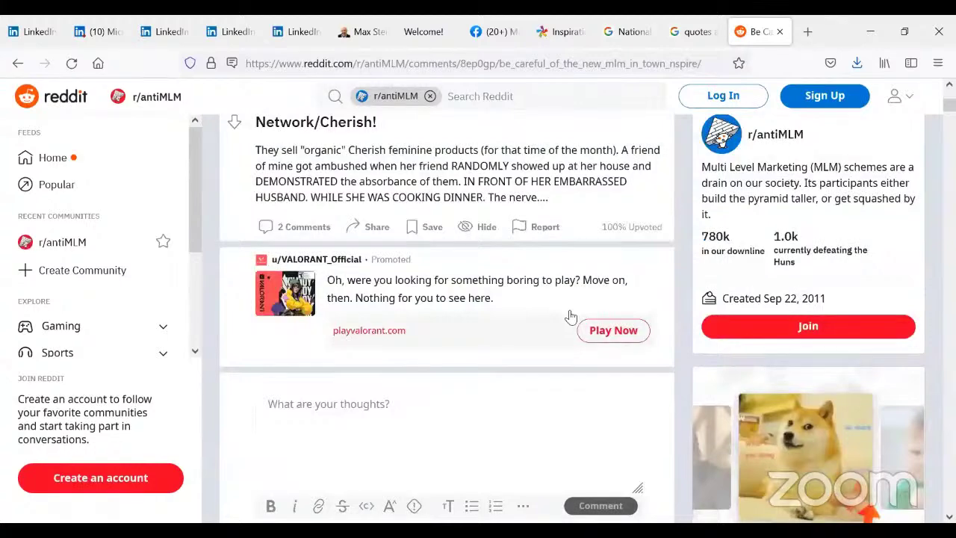
scroll(570, 317, "up", 2)
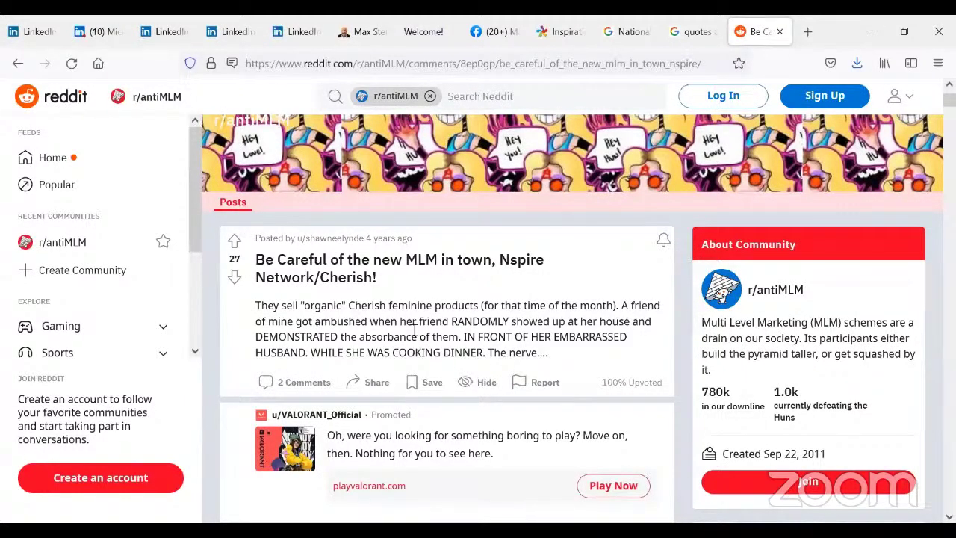
scroll(414, 329, "down", 7)
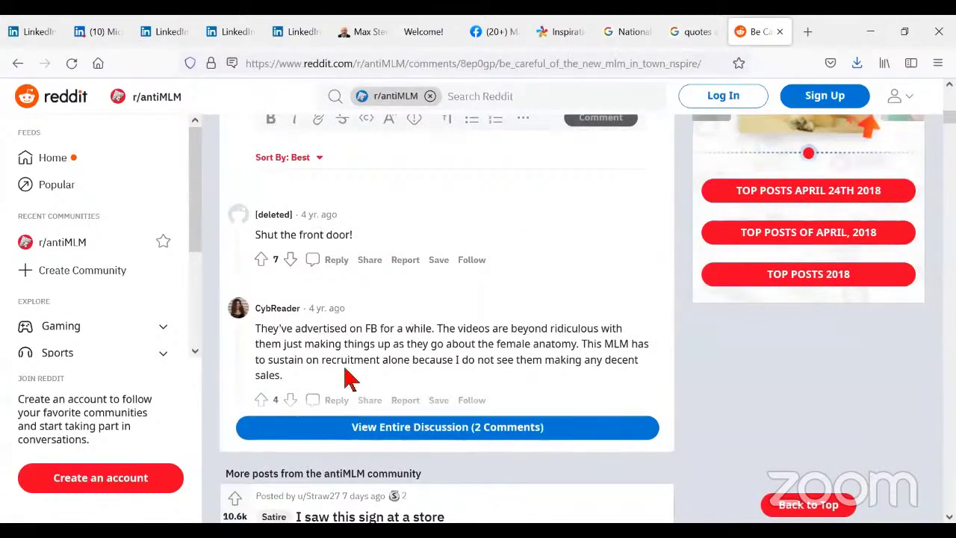
scroll(410, 341, "up", 7)
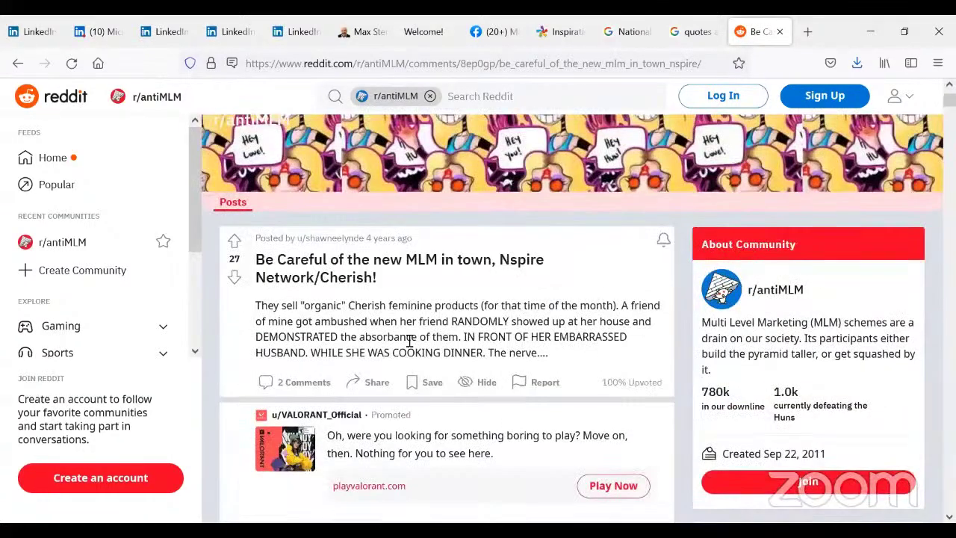
scroll(410, 341, "up", 2)
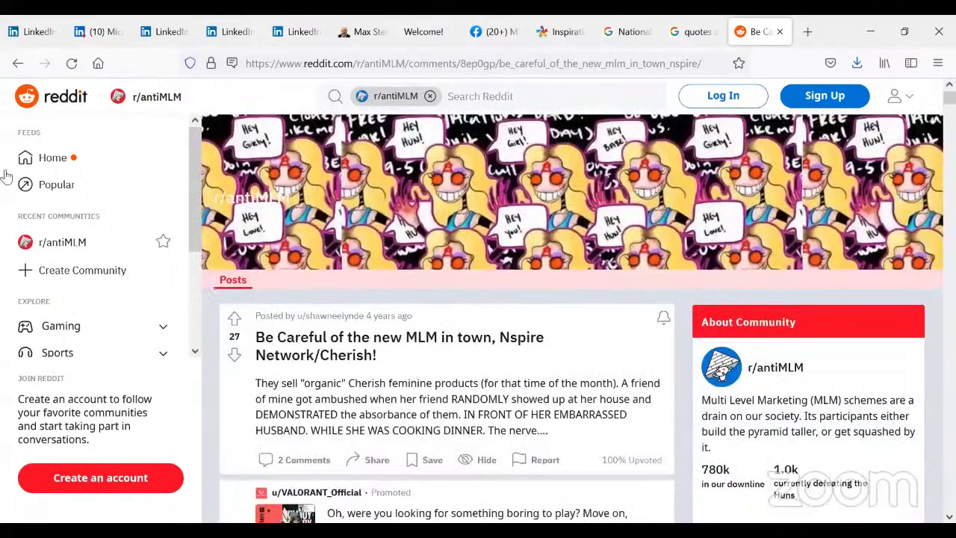
- Go back to the results and open the Legit Work Online article 'Is Nspire Network A Big Scam?'
left_click(18, 66)
scroll(303, 224, "up", 3)
scroll(305, 230, "up", 2)
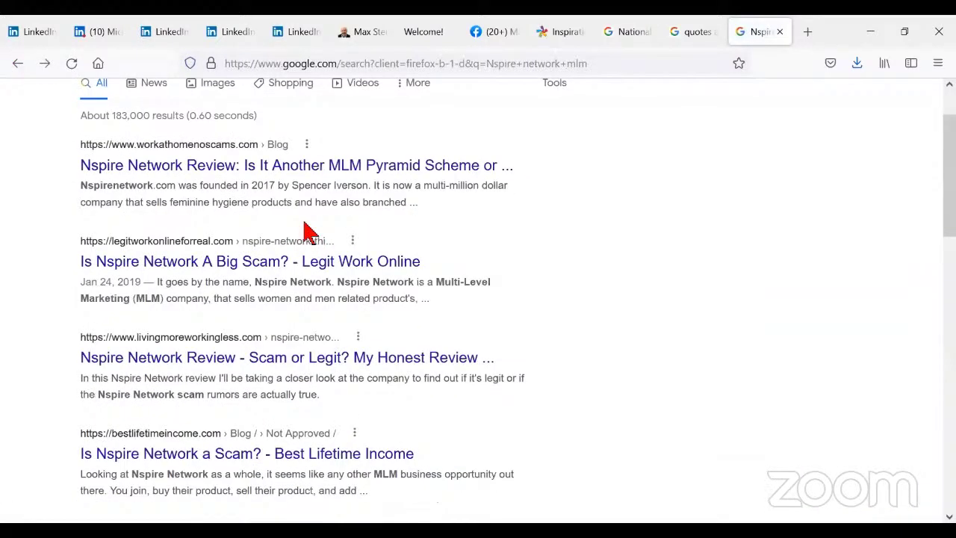
left_click(195, 263)
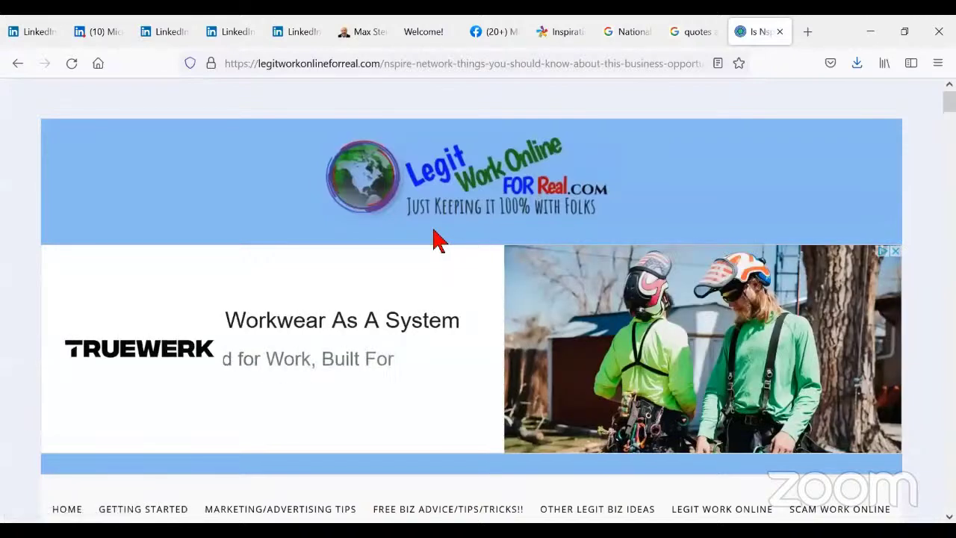
- Scroll through the article to its MLM model and $99.00 joining cost
scroll(439, 239, "down", 3)
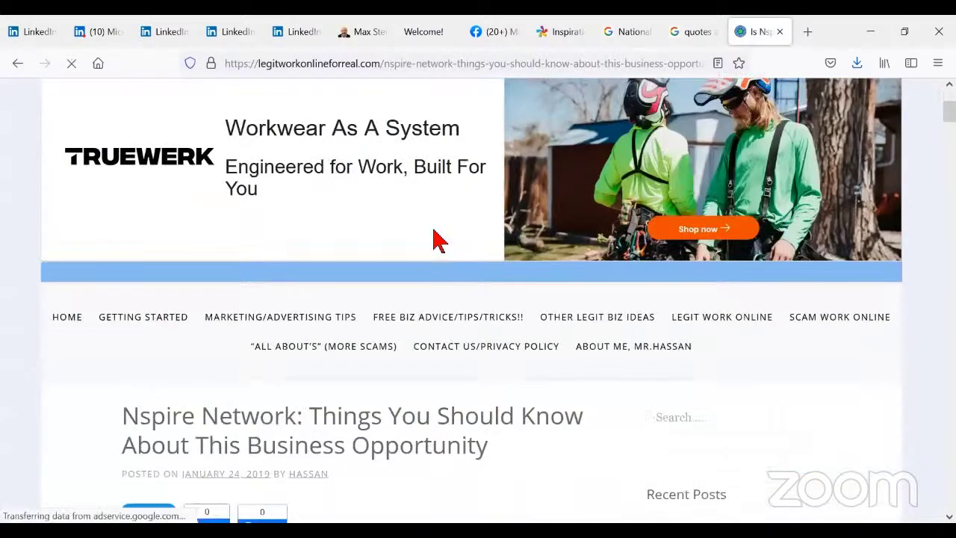
scroll(439, 239, "down", 1)
scroll(438, 239, "down", 2)
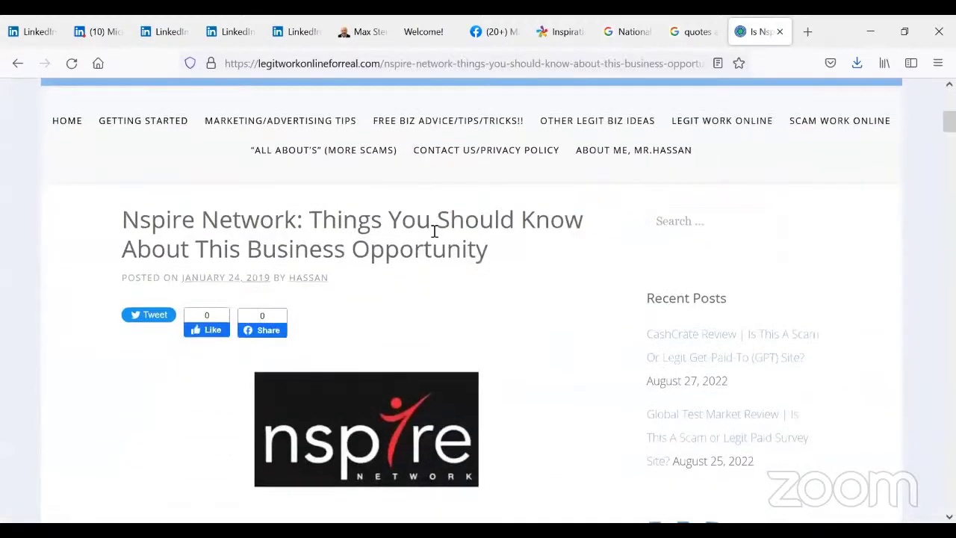
scroll(434, 232, "down", 4)
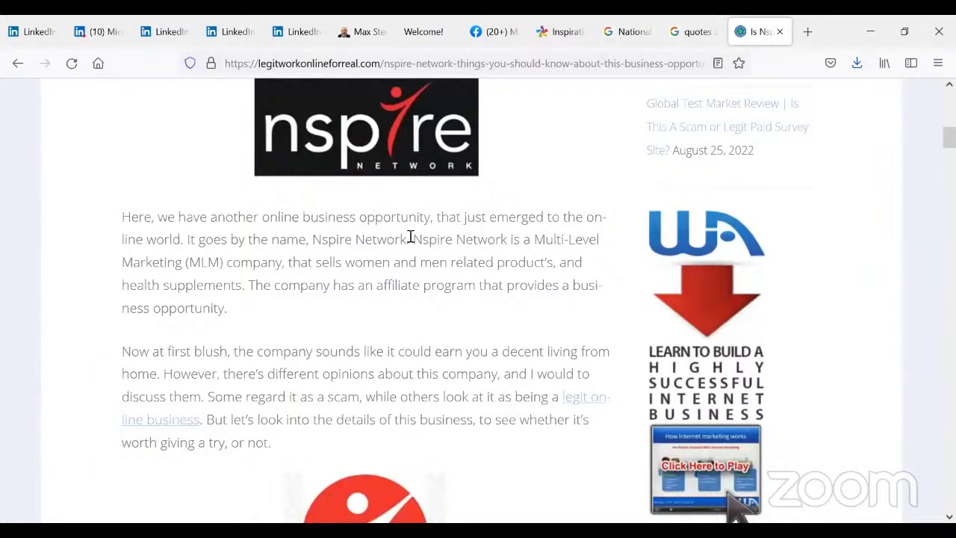
scroll(412, 234, "down", 2)
scroll(410, 234, "up", 1)
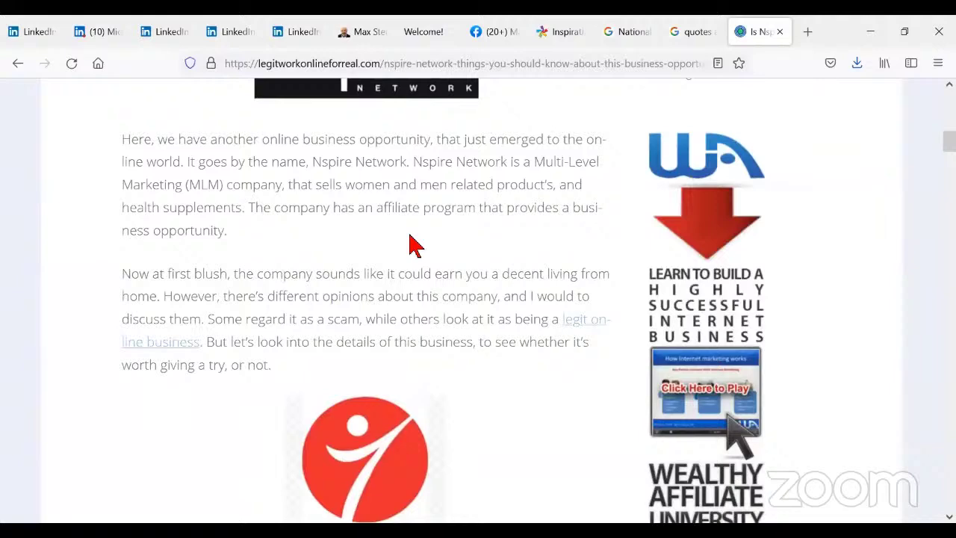
scroll(416, 245, "down", 3)
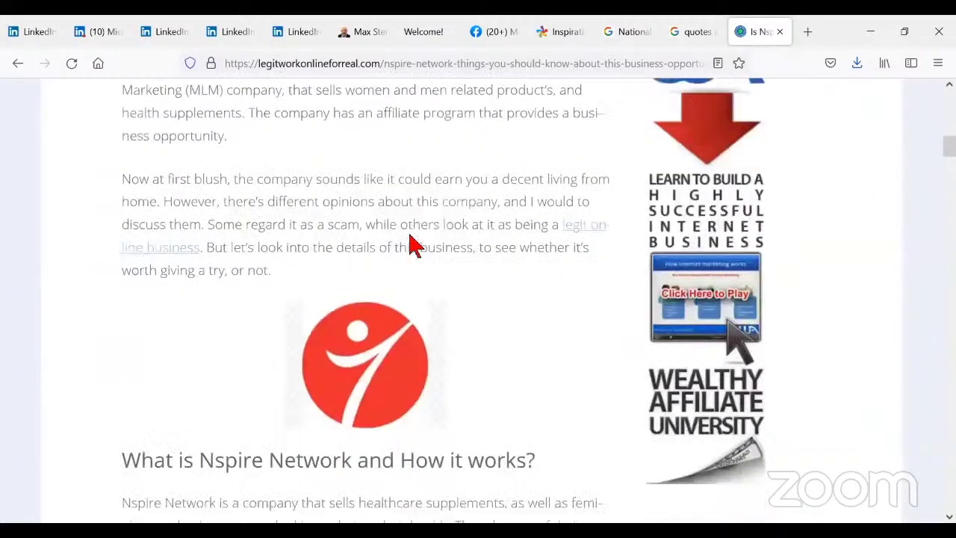
scroll(416, 245, "down", 1)
scroll(410, 239, "down", 2)
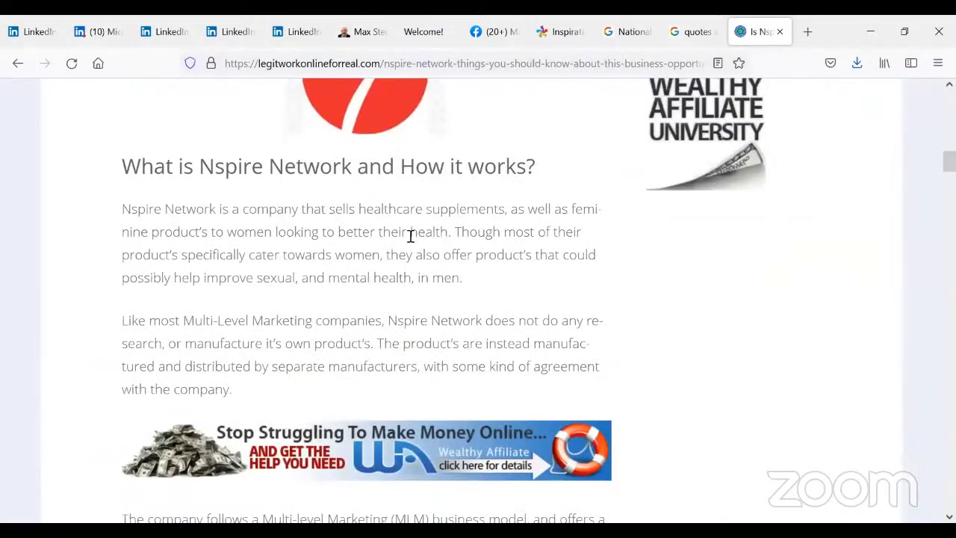
scroll(410, 239, "down", 3)
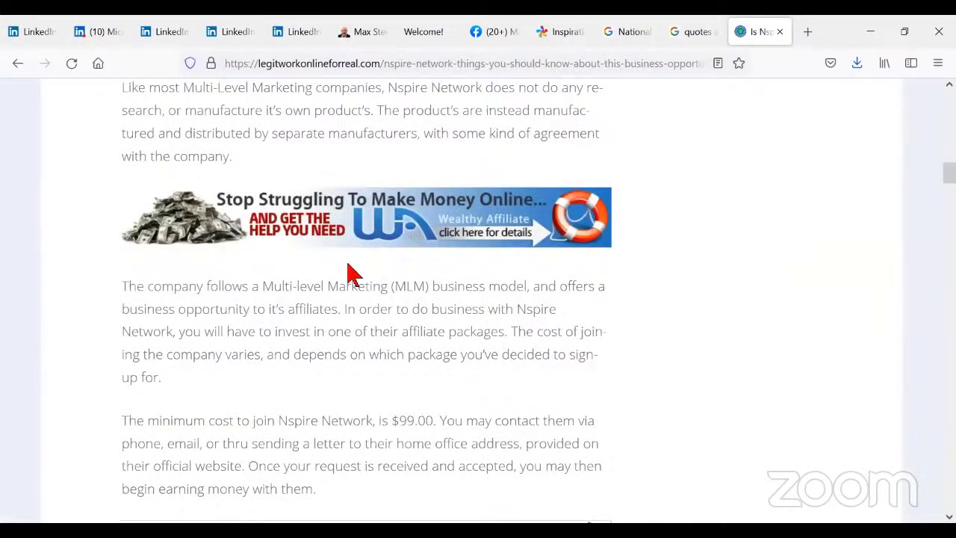
scroll(351, 274, "down", 2)
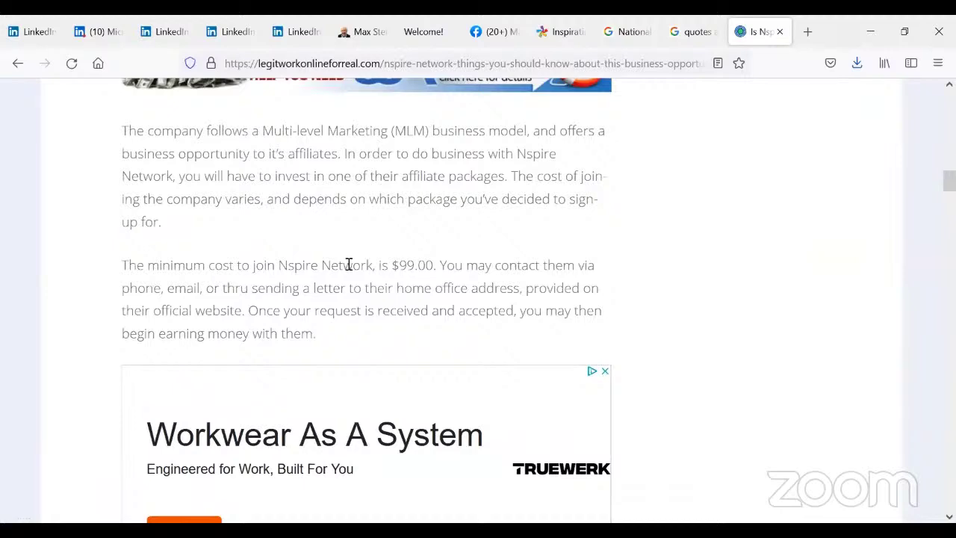
scroll(348, 264, "up", 5)
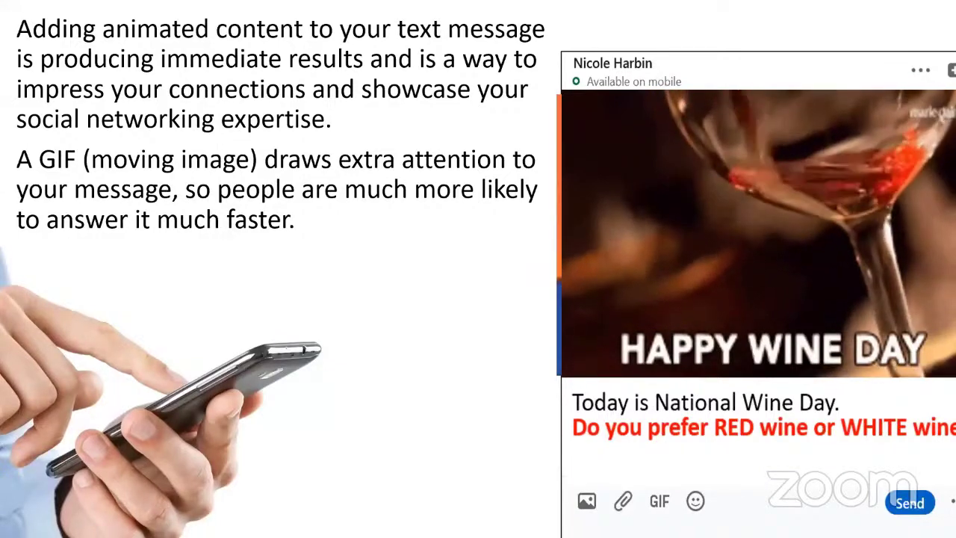
key("Right")
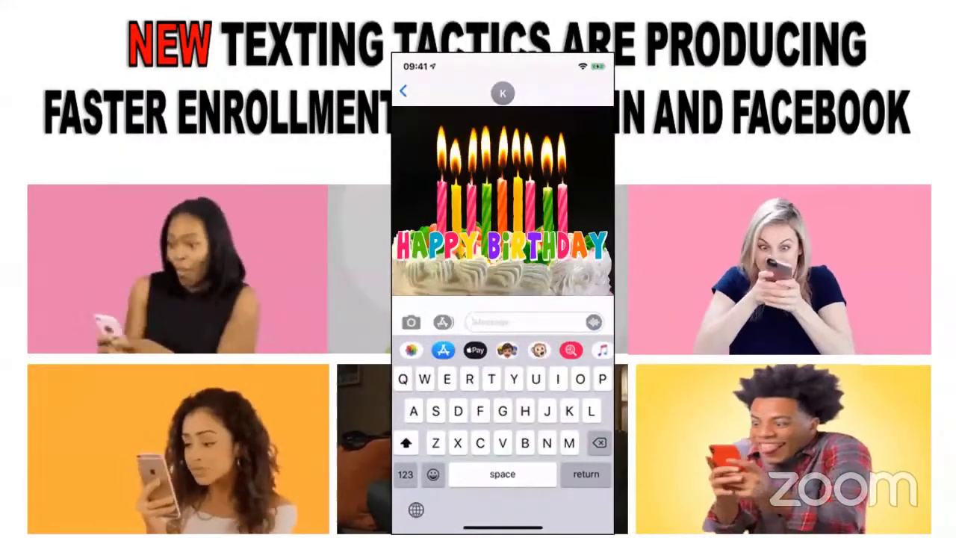
key("Right")
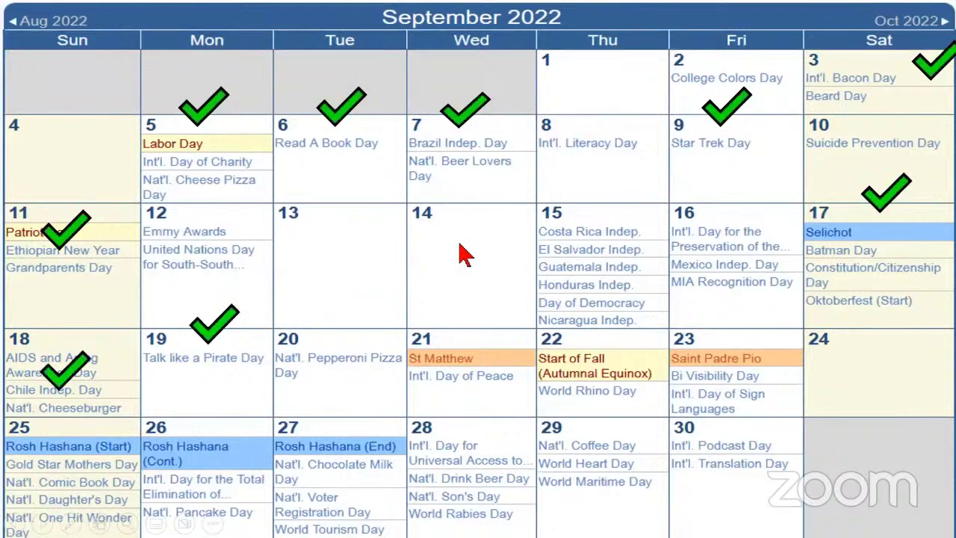
- Advance to the September Social Network Boot Camp slide: $597 down to $79 with promo code
key("Right")
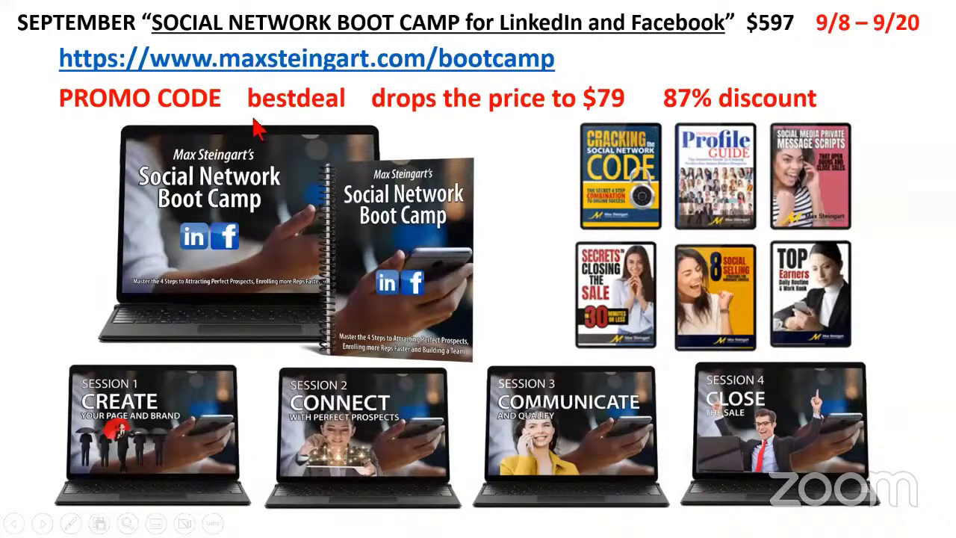
- Show the September + October Boot Camp slide: $1194, or $118 with promo code
left_click(519, 151)
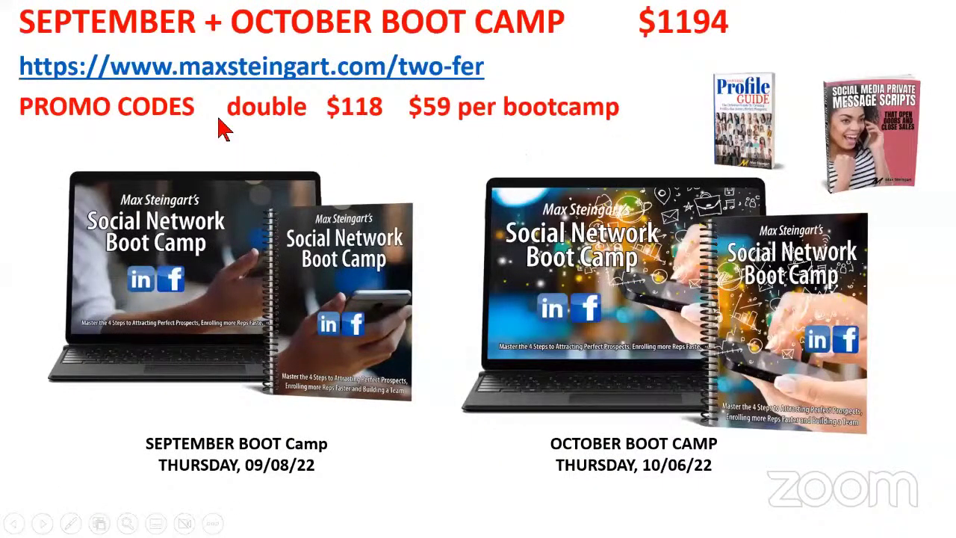
key("Left")
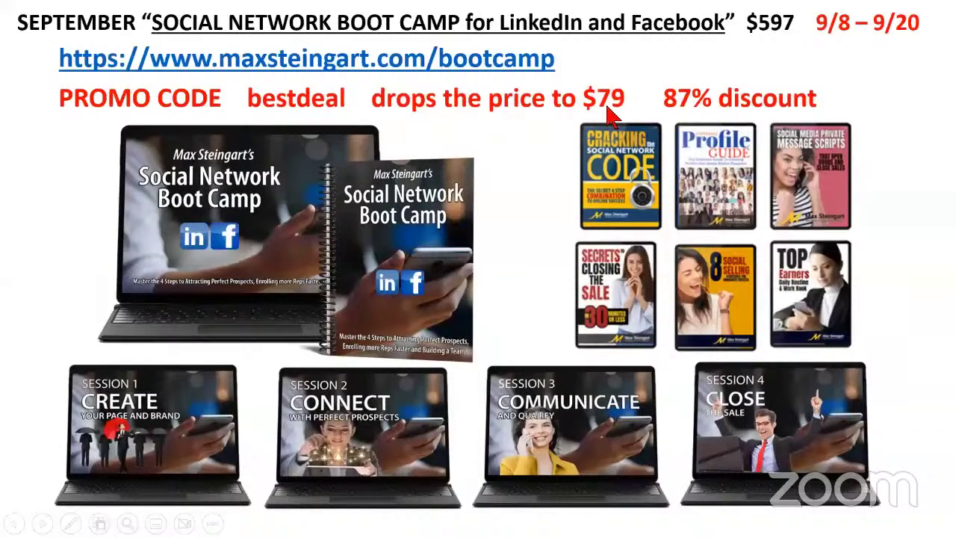
key("Right")
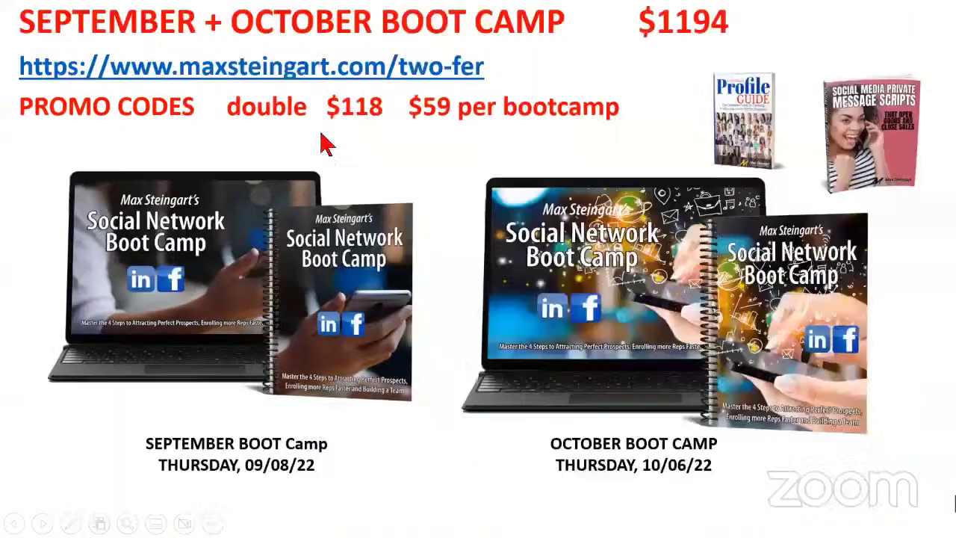